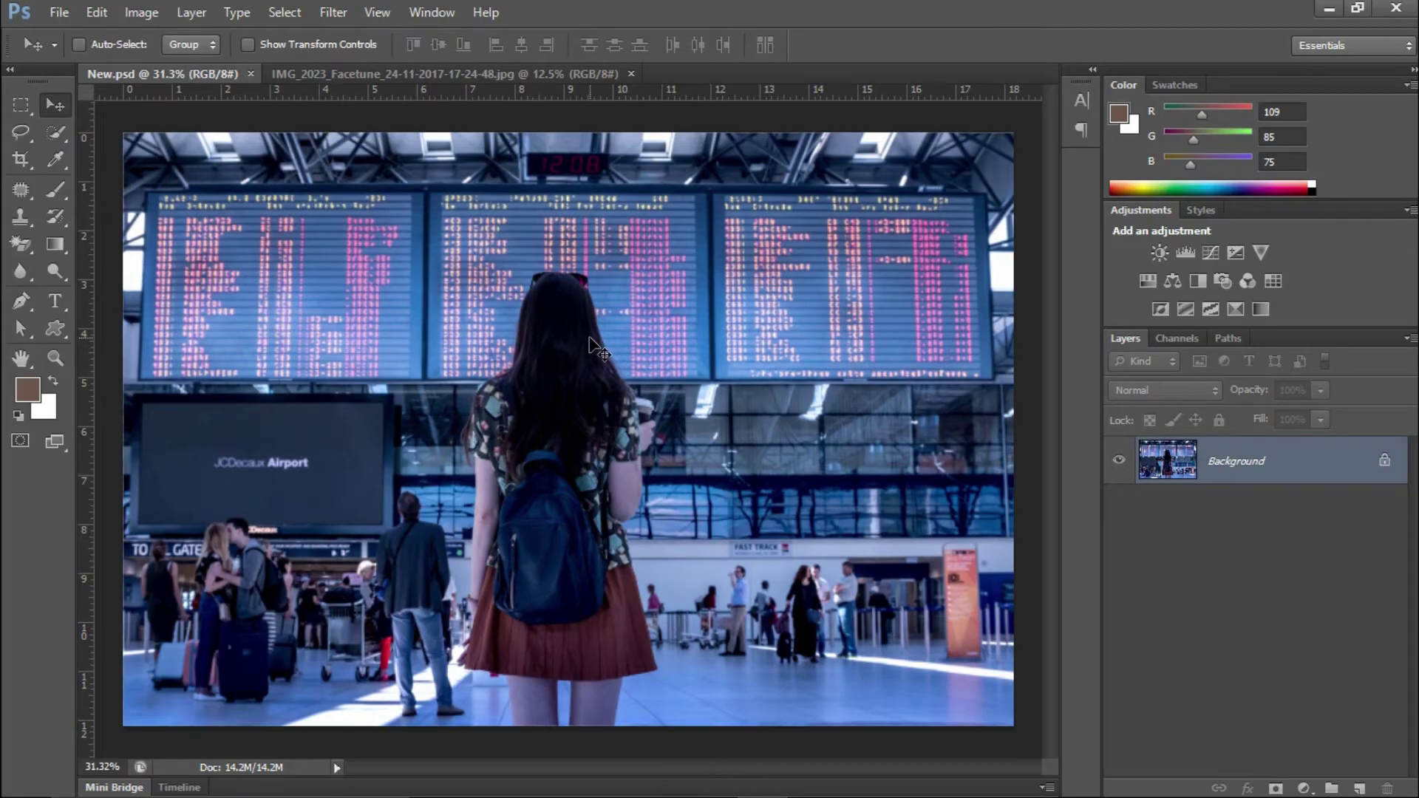
Show the Blur filter submenu over the airport-terminal photo.
left_click(336, 13)
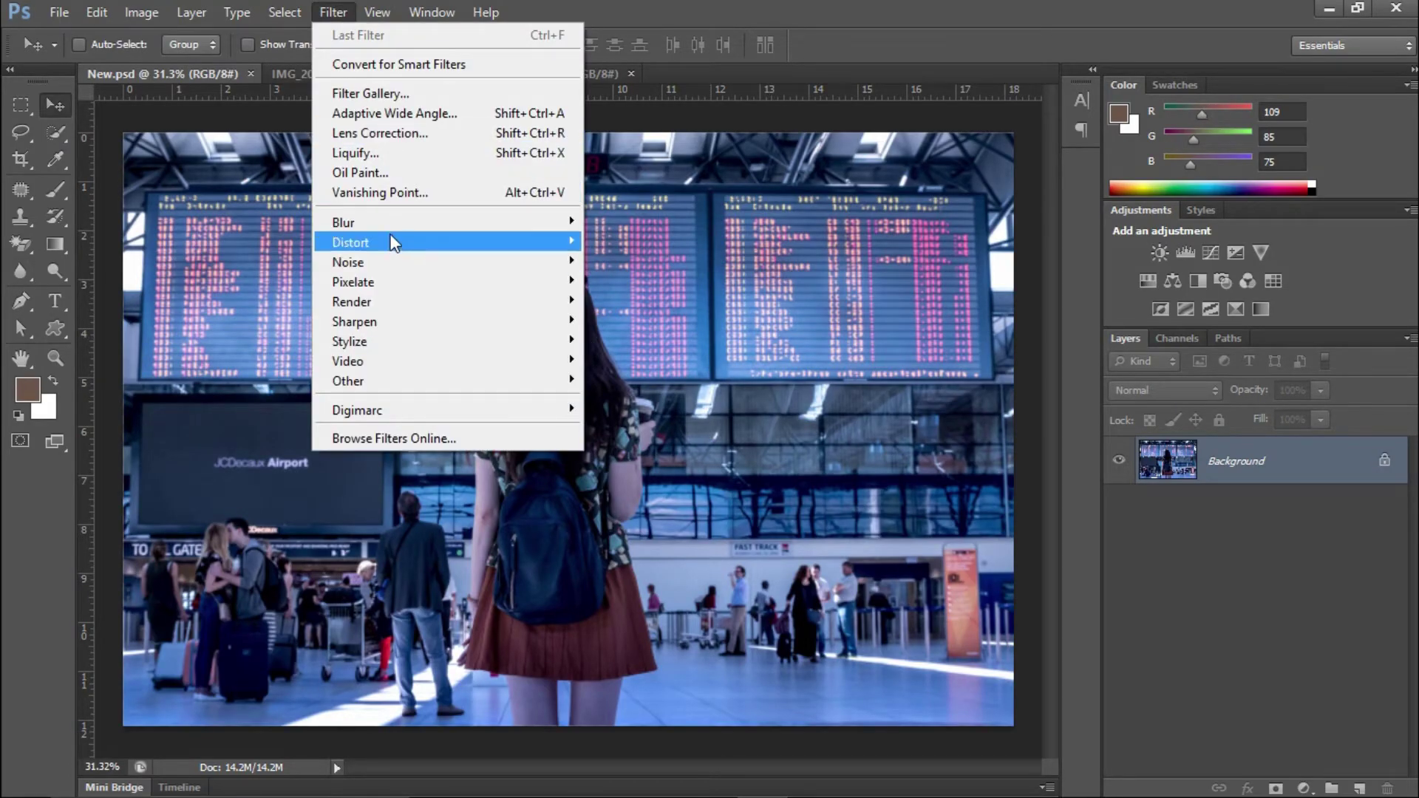
mouse_move(343, 223)
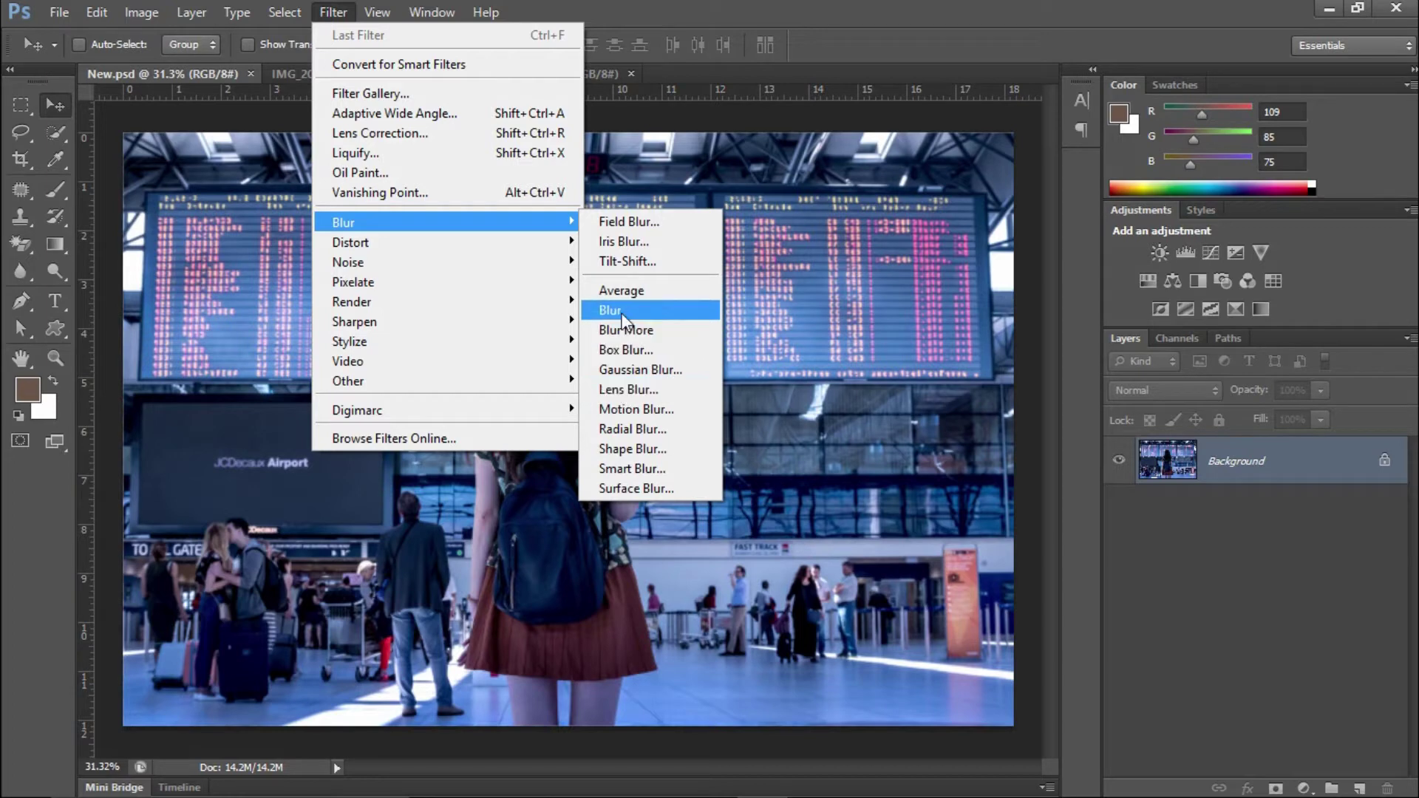
Close the filter menu and compare the portrait and airport photo tabs.
left_click(772, 290)
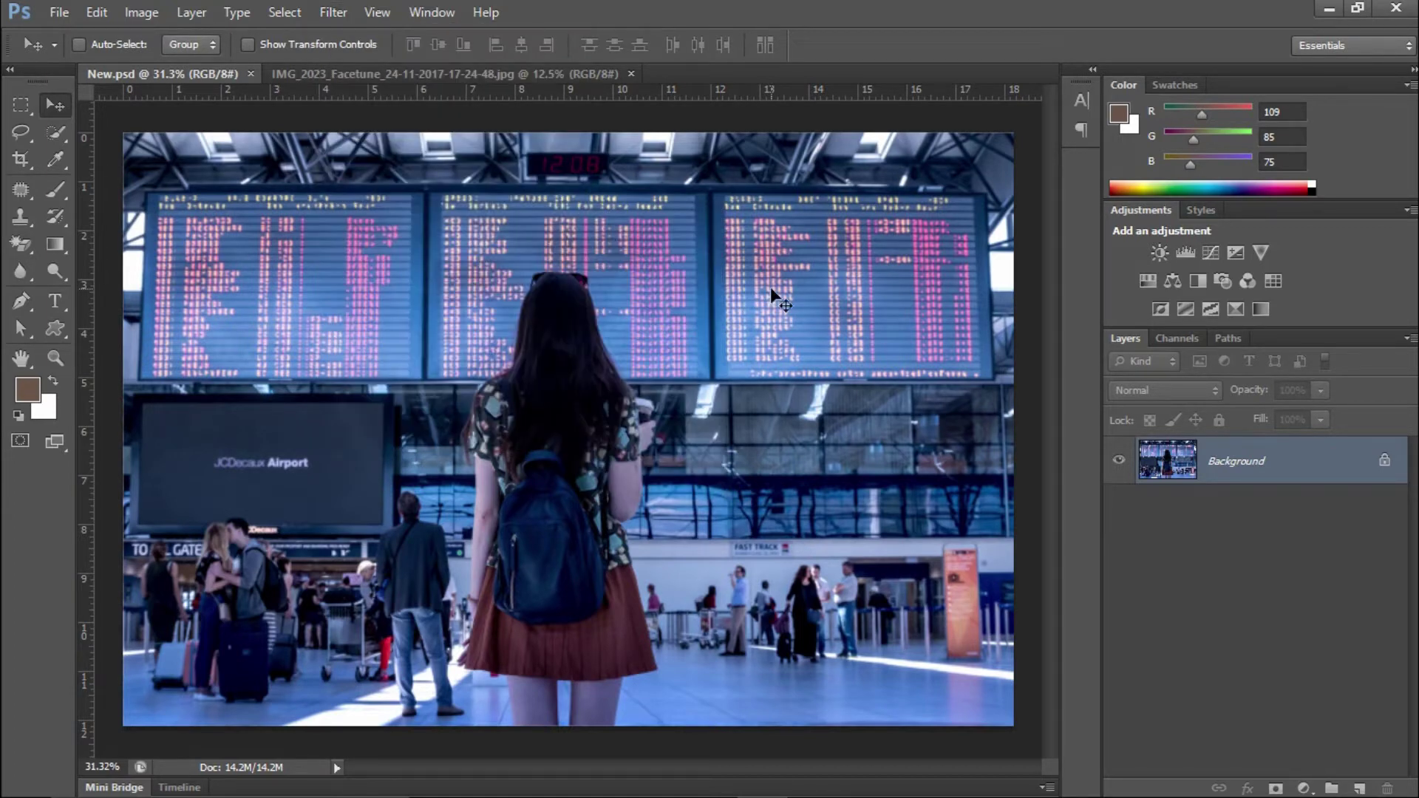
scroll(770, 286, "up", 1)
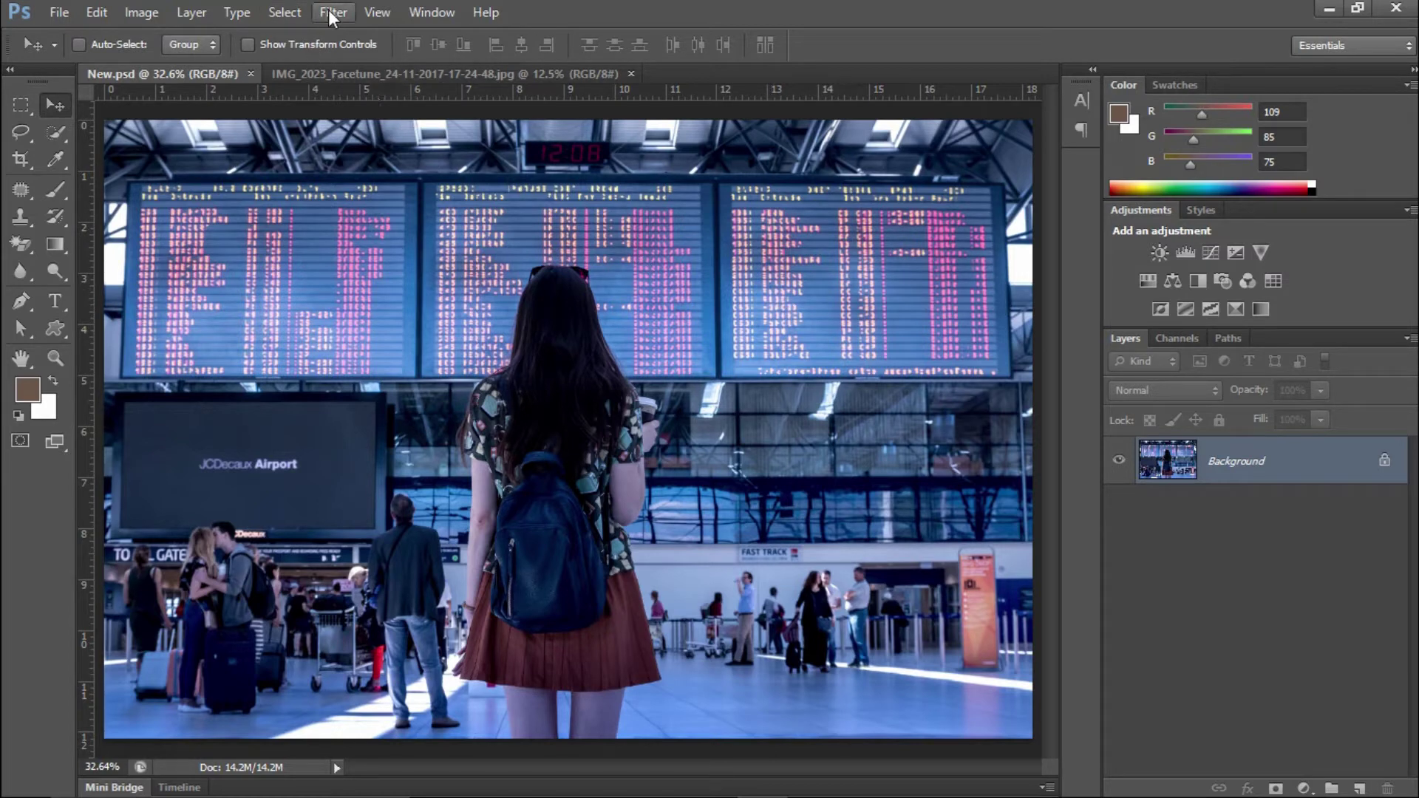
left_click(427, 76)
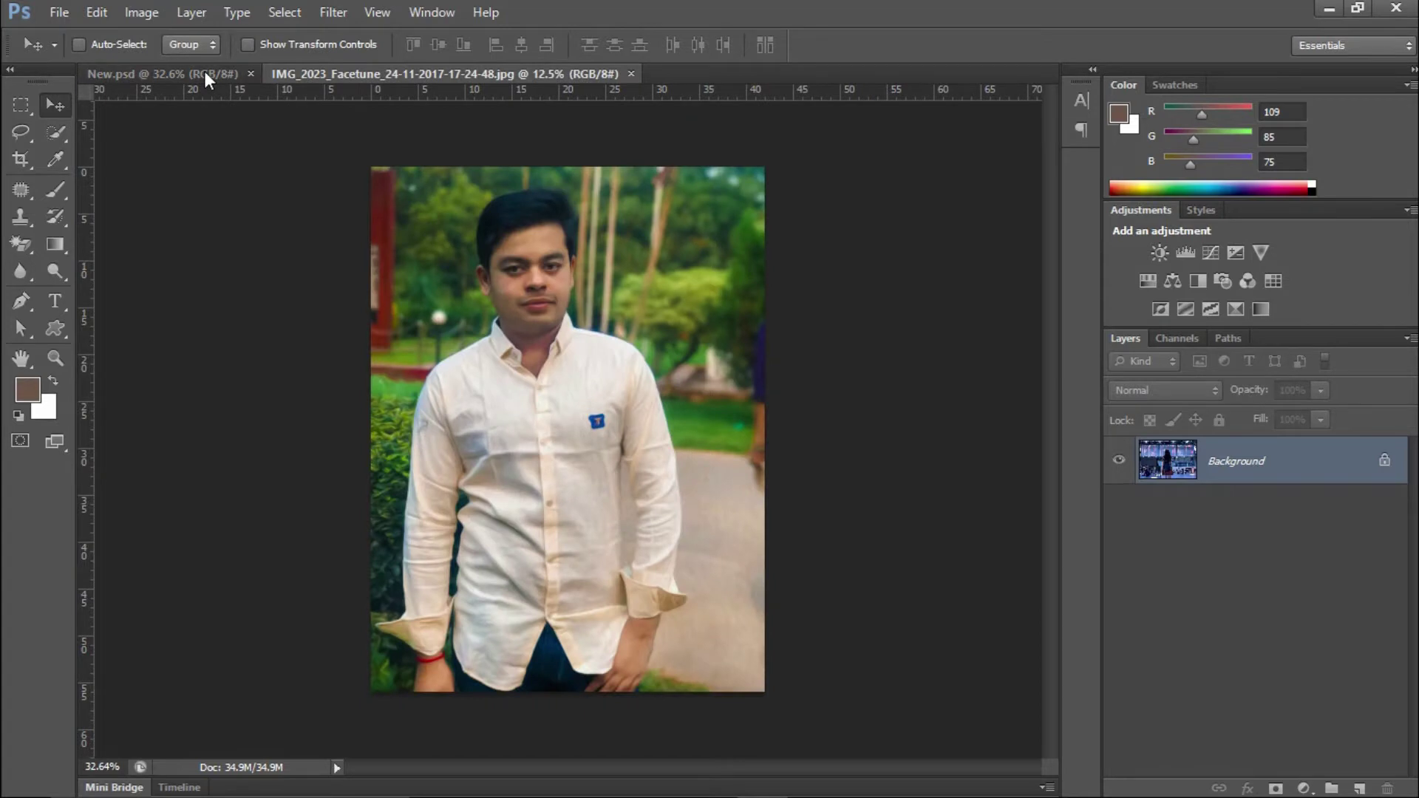
left_click(204, 74)
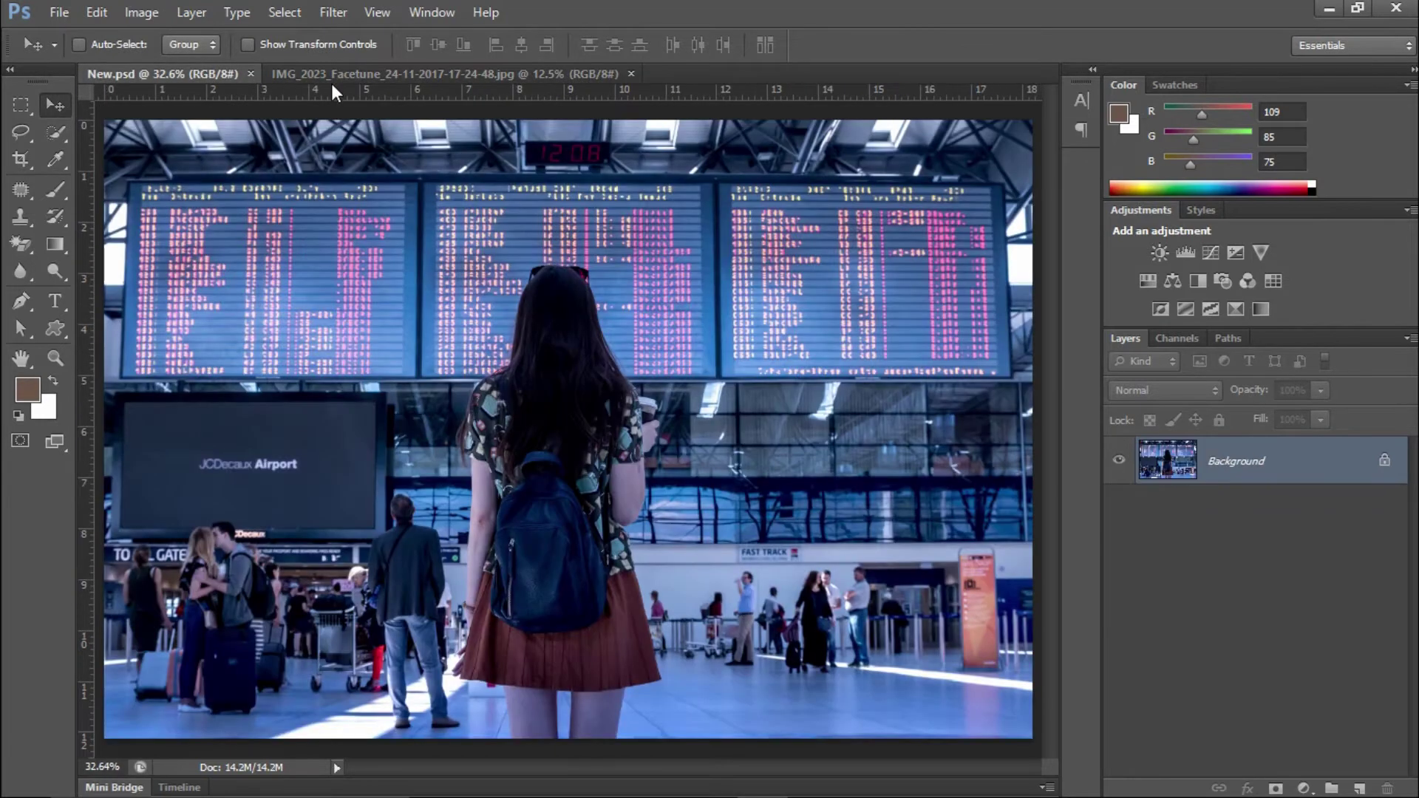
left_click(435, 74)
left_click(215, 75)
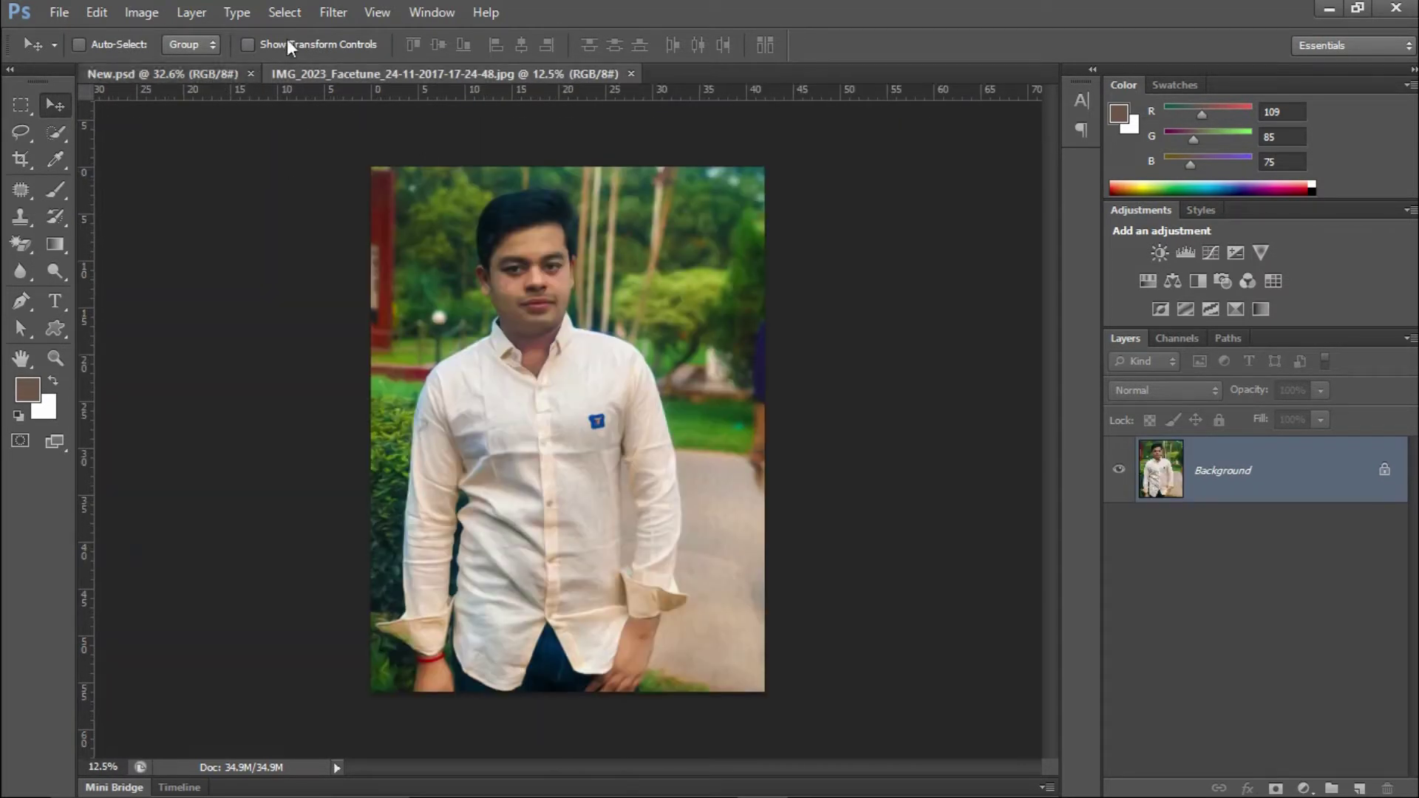
Apply Blur > Average to the airport photo, flattening it to blue.
left_click(330, 12)
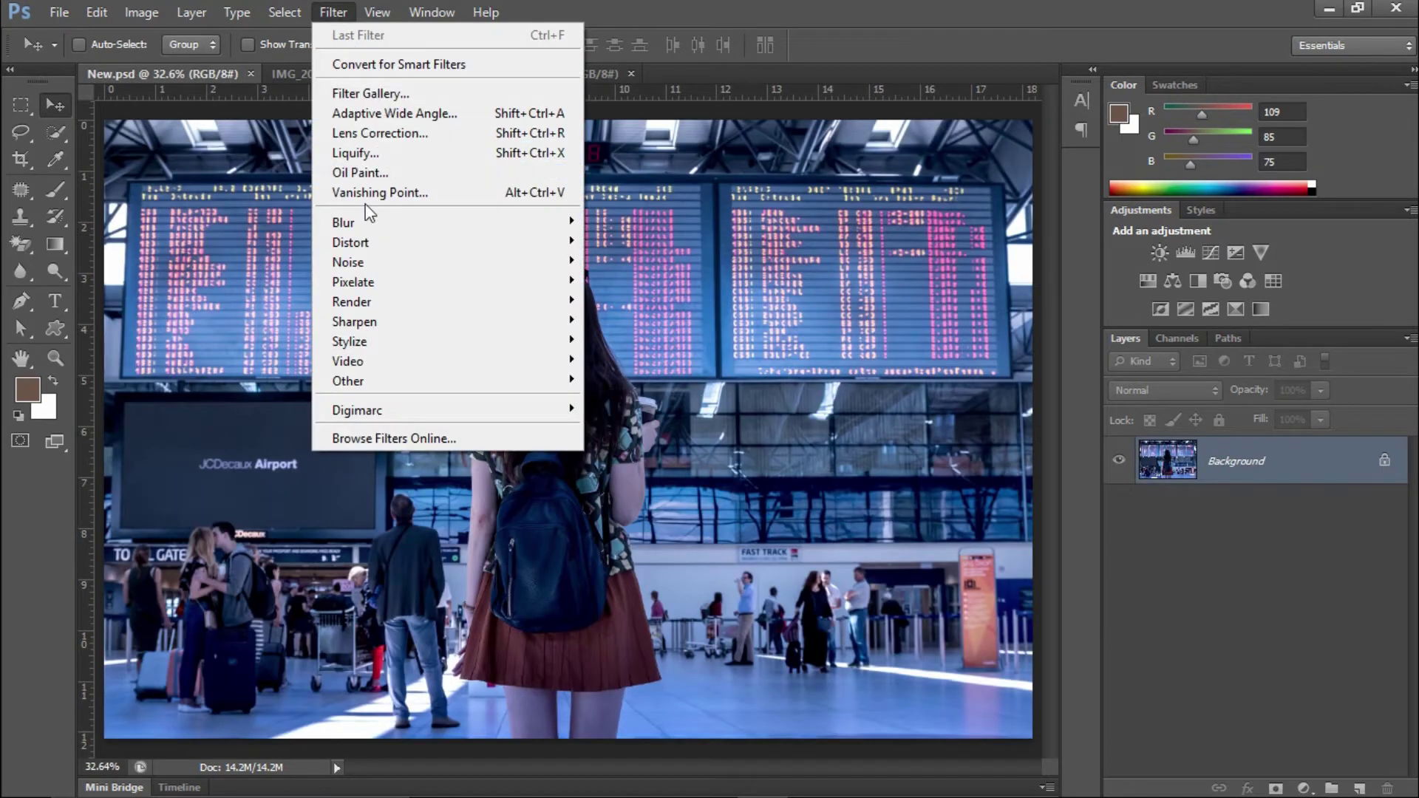
left_click(158, 244)
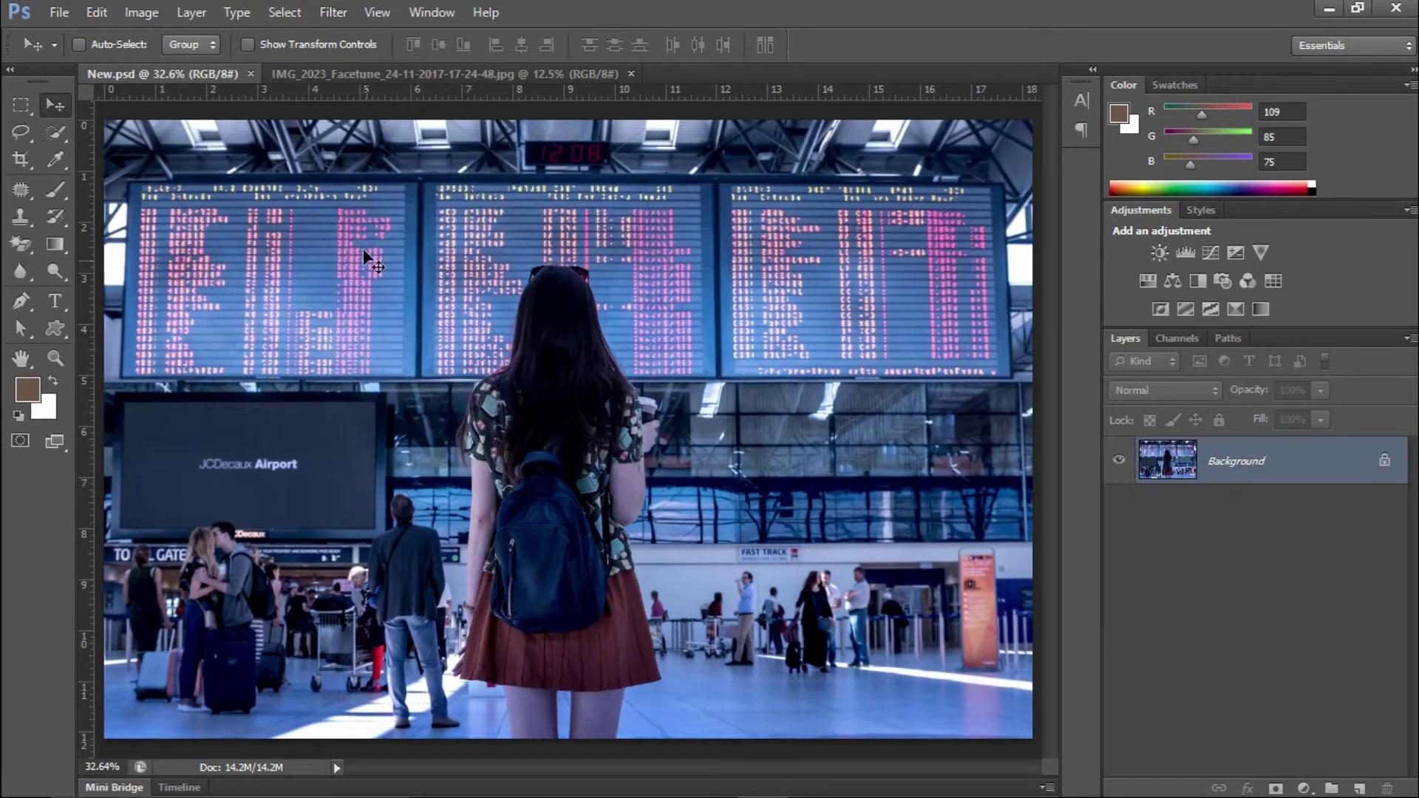
left_click(332, 13)
mouse_move(344, 221)
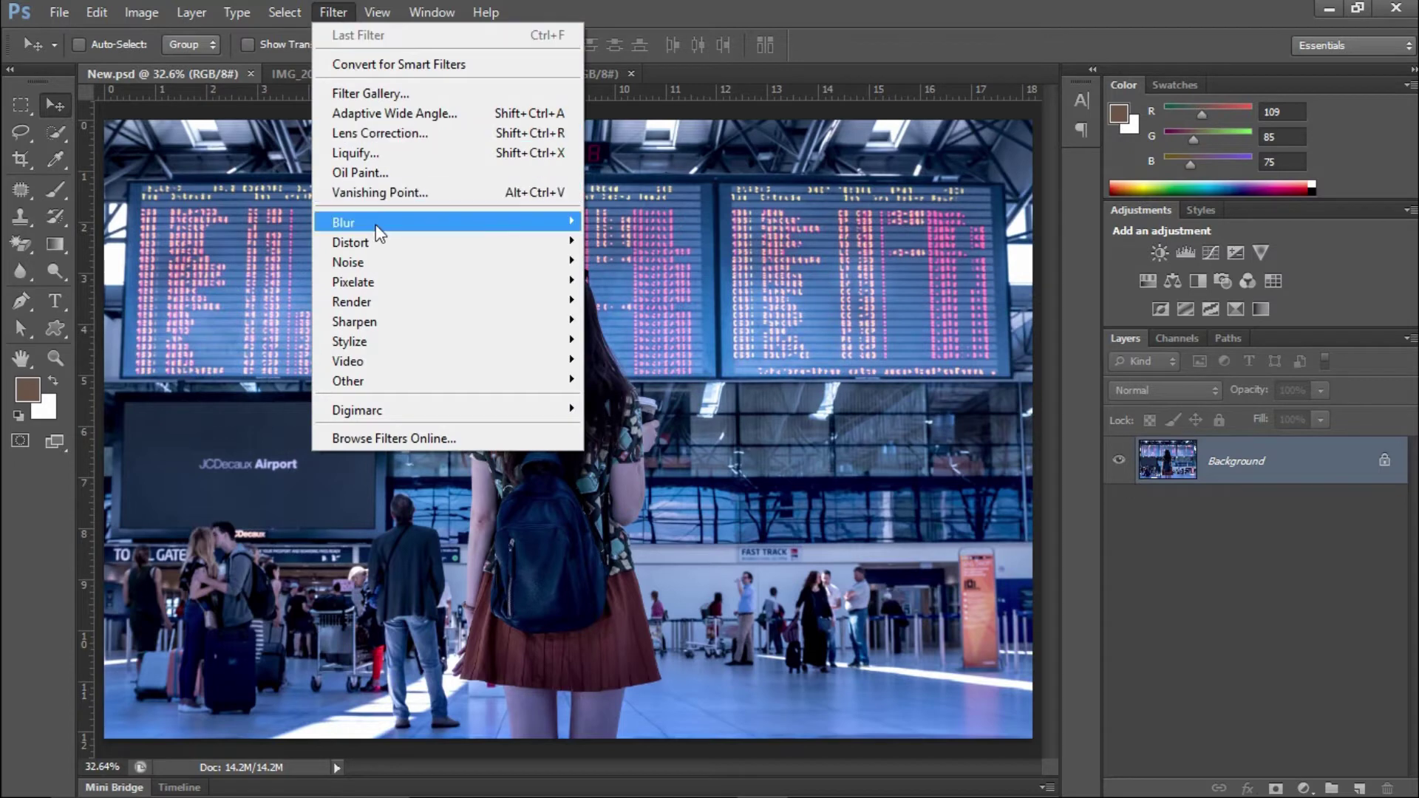
left_click(662, 289)
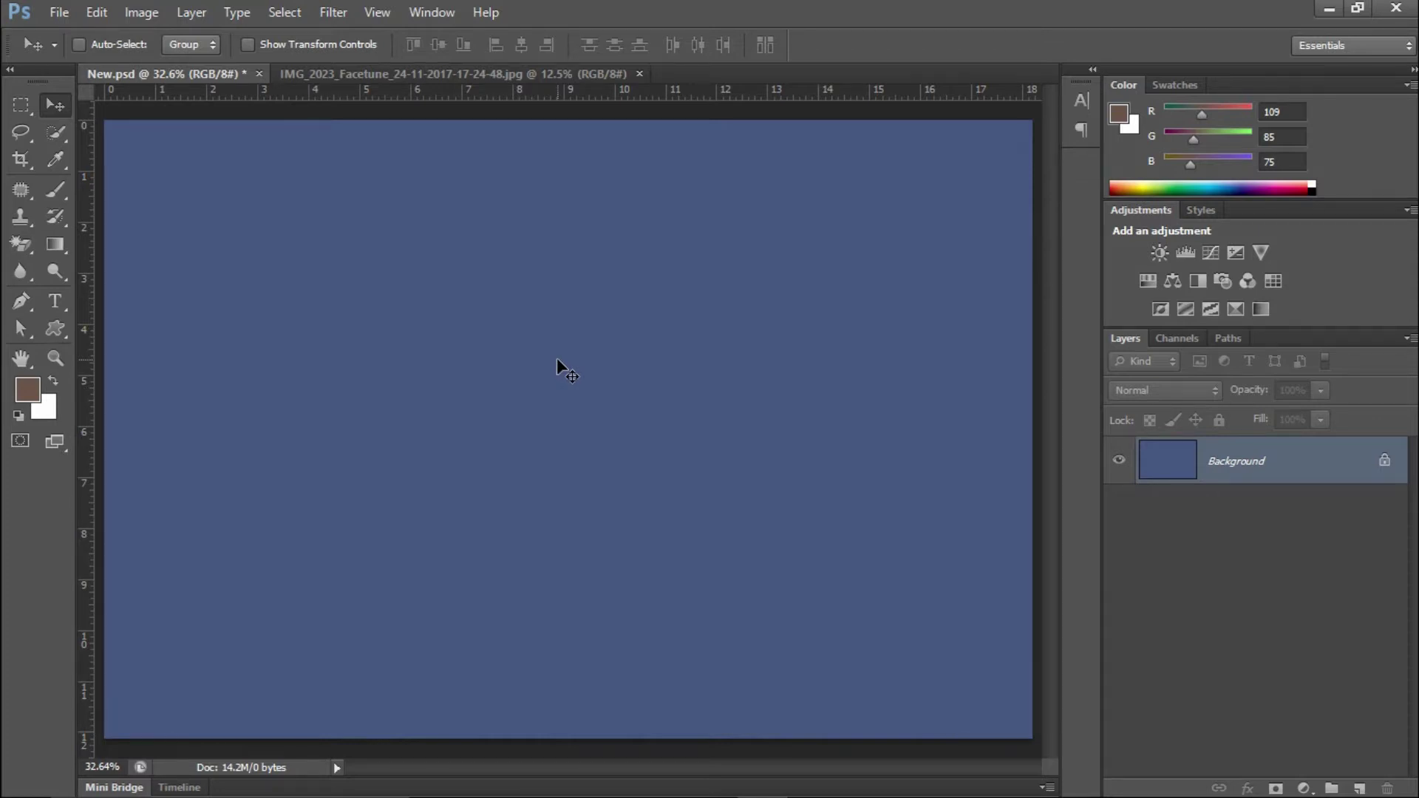
Undo the airport average and flatten the portrait to olive with Blur > Average.
key("ctrl+z")
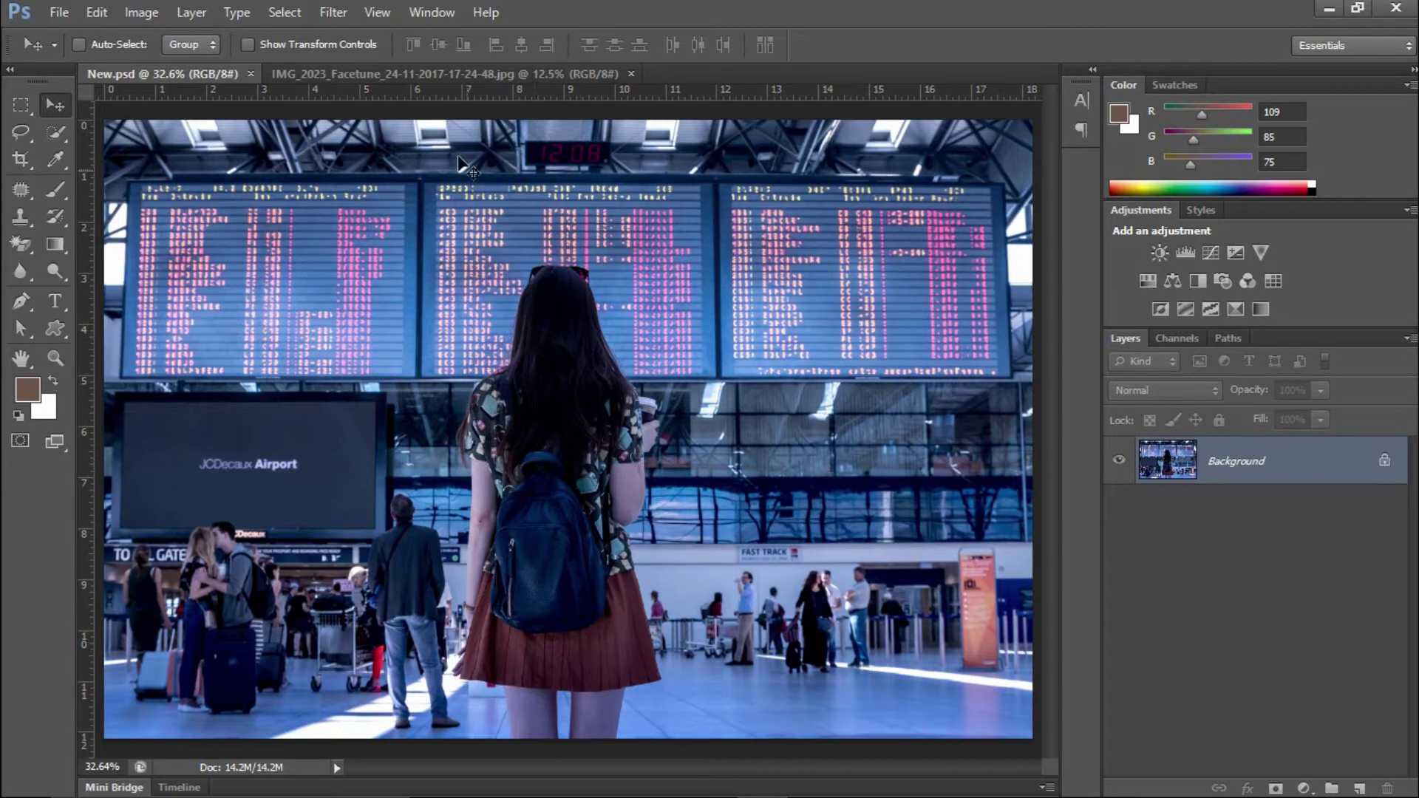
left_click(422, 79)
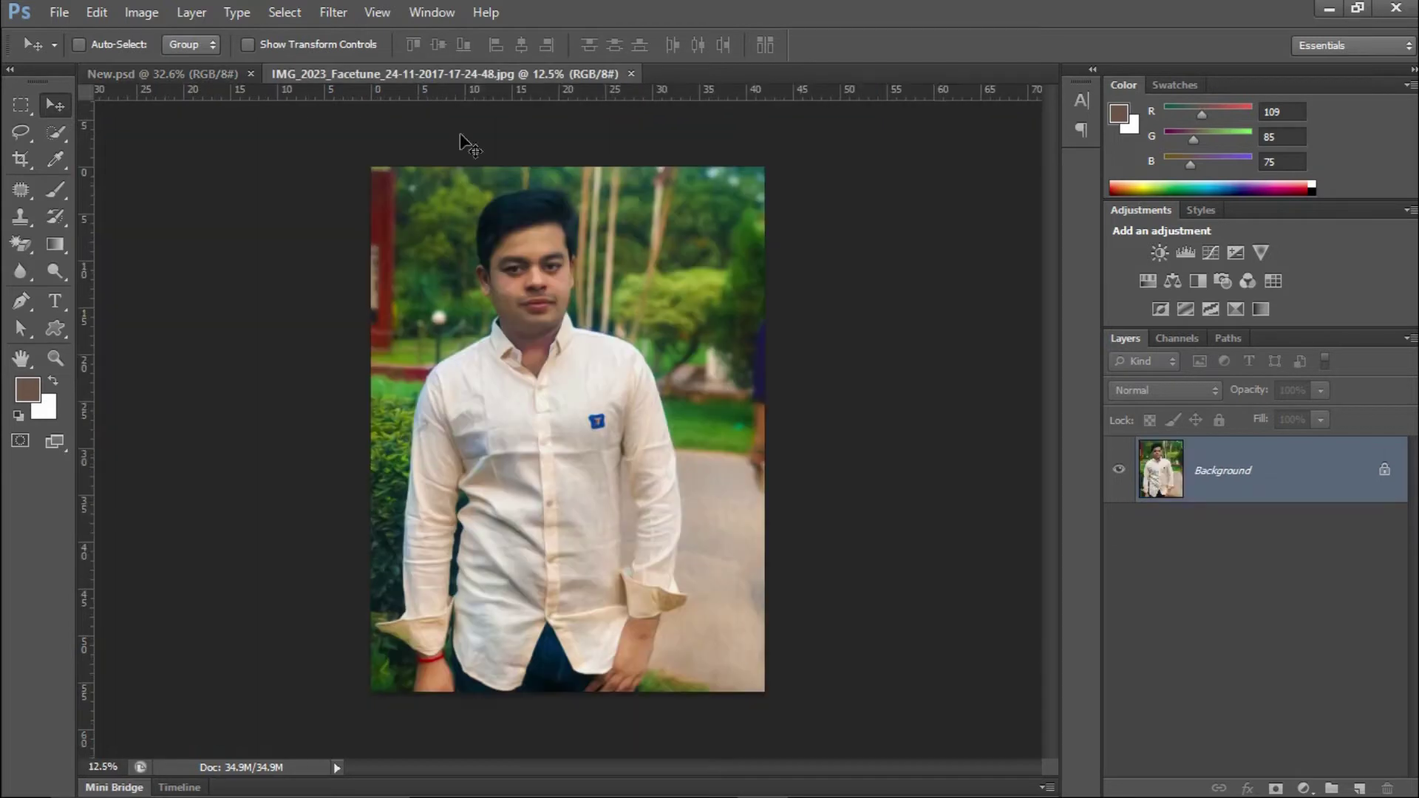
scroll(600, 289, "up", 1)
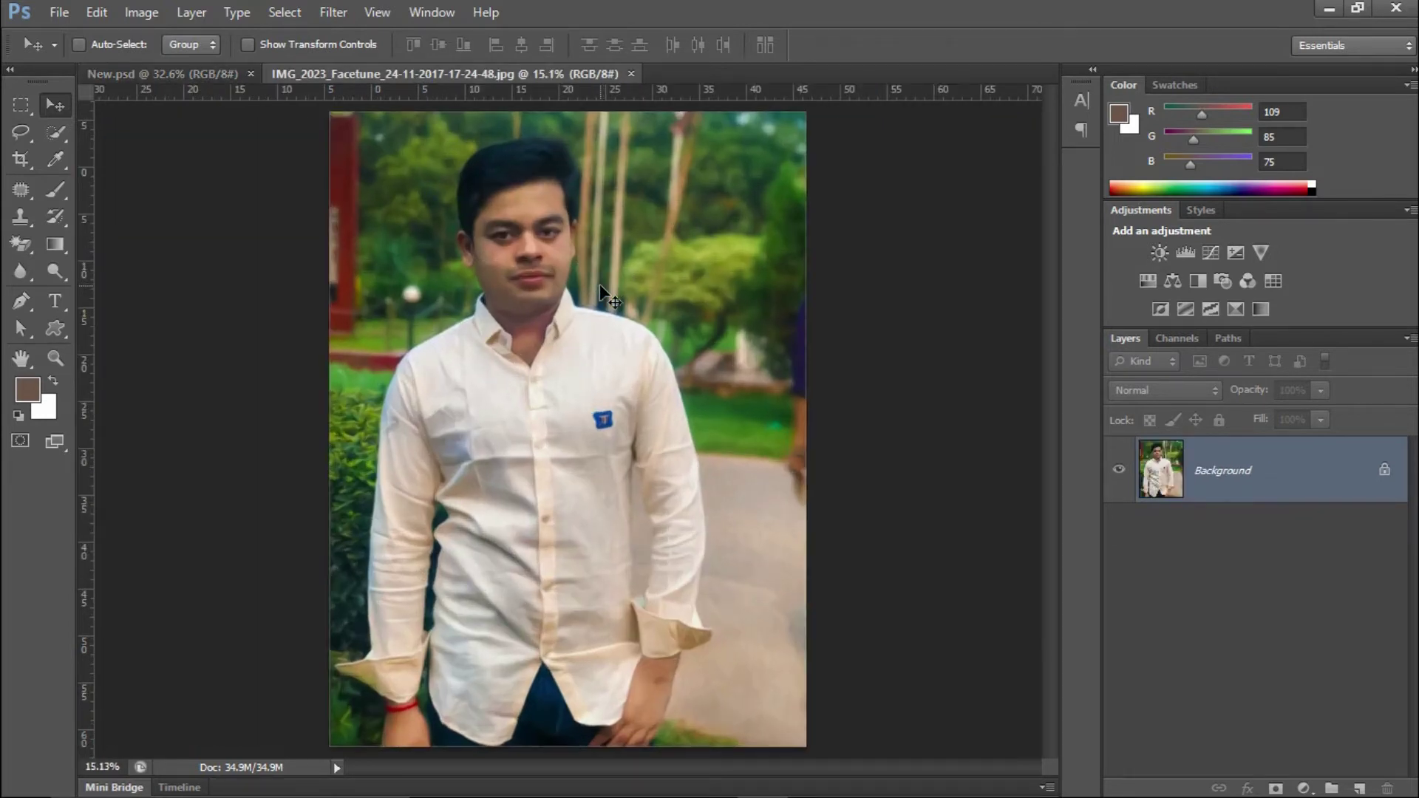
left_click(348, 9)
mouse_move(344, 222)
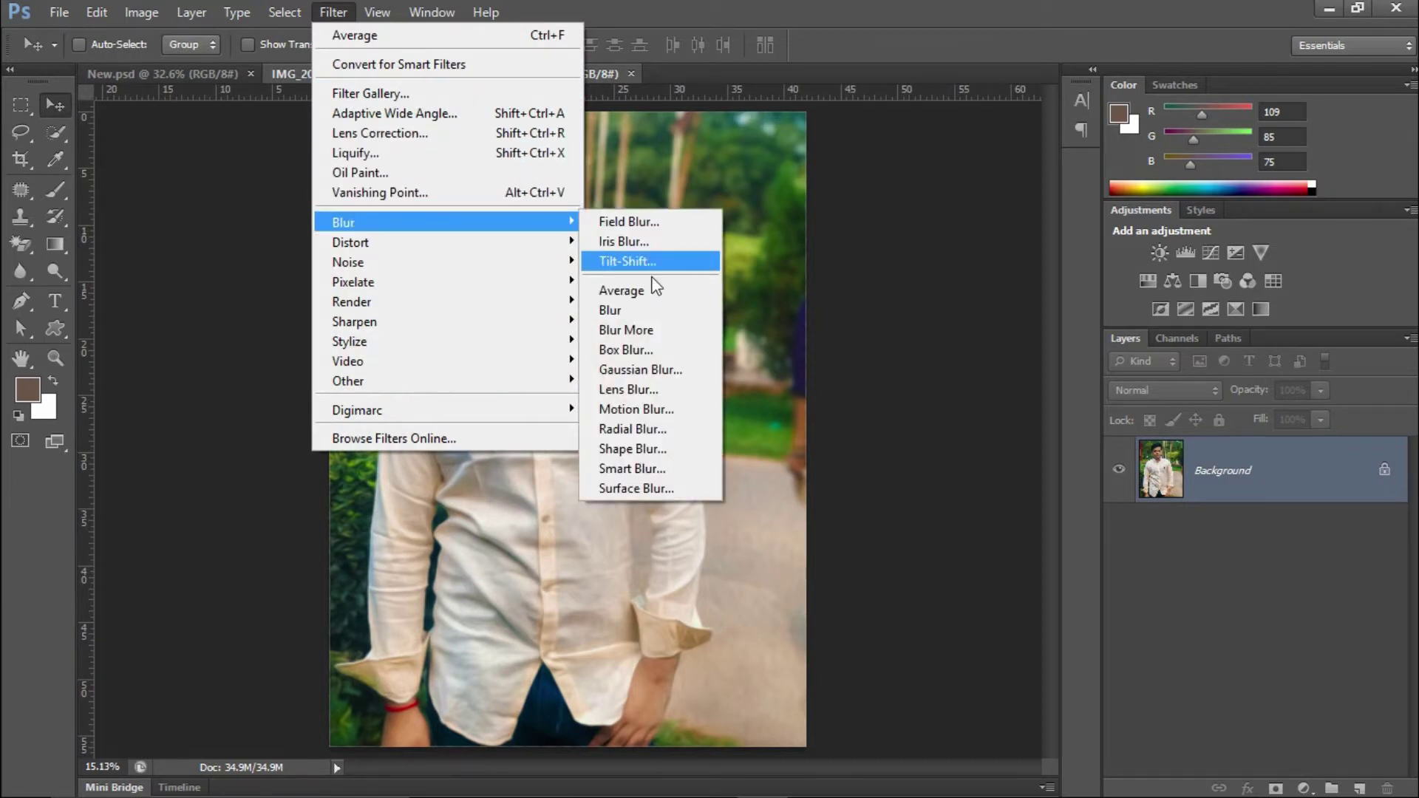
left_click(654, 290)
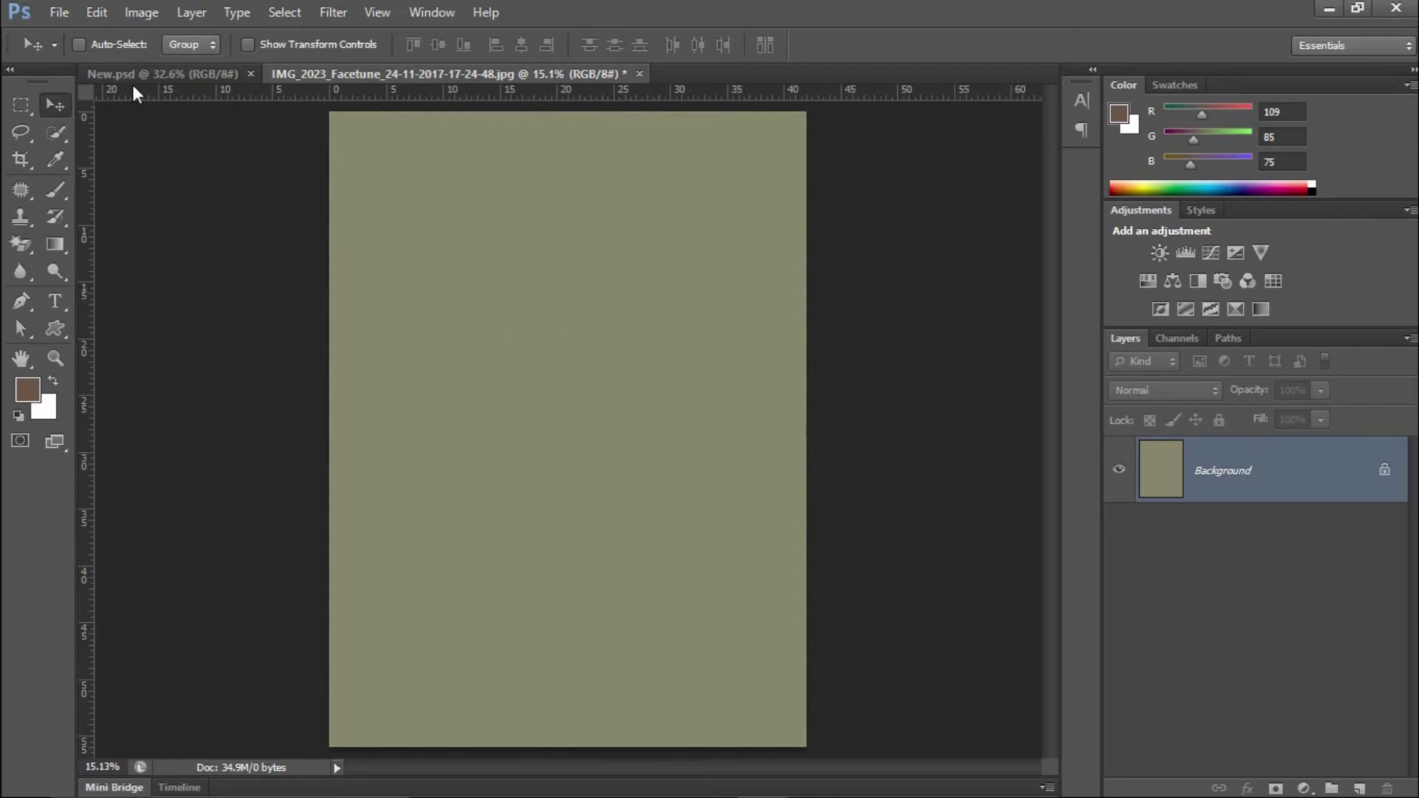
Average the airport photo to flat blue again.
left_click(155, 74)
left_click(334, 12)
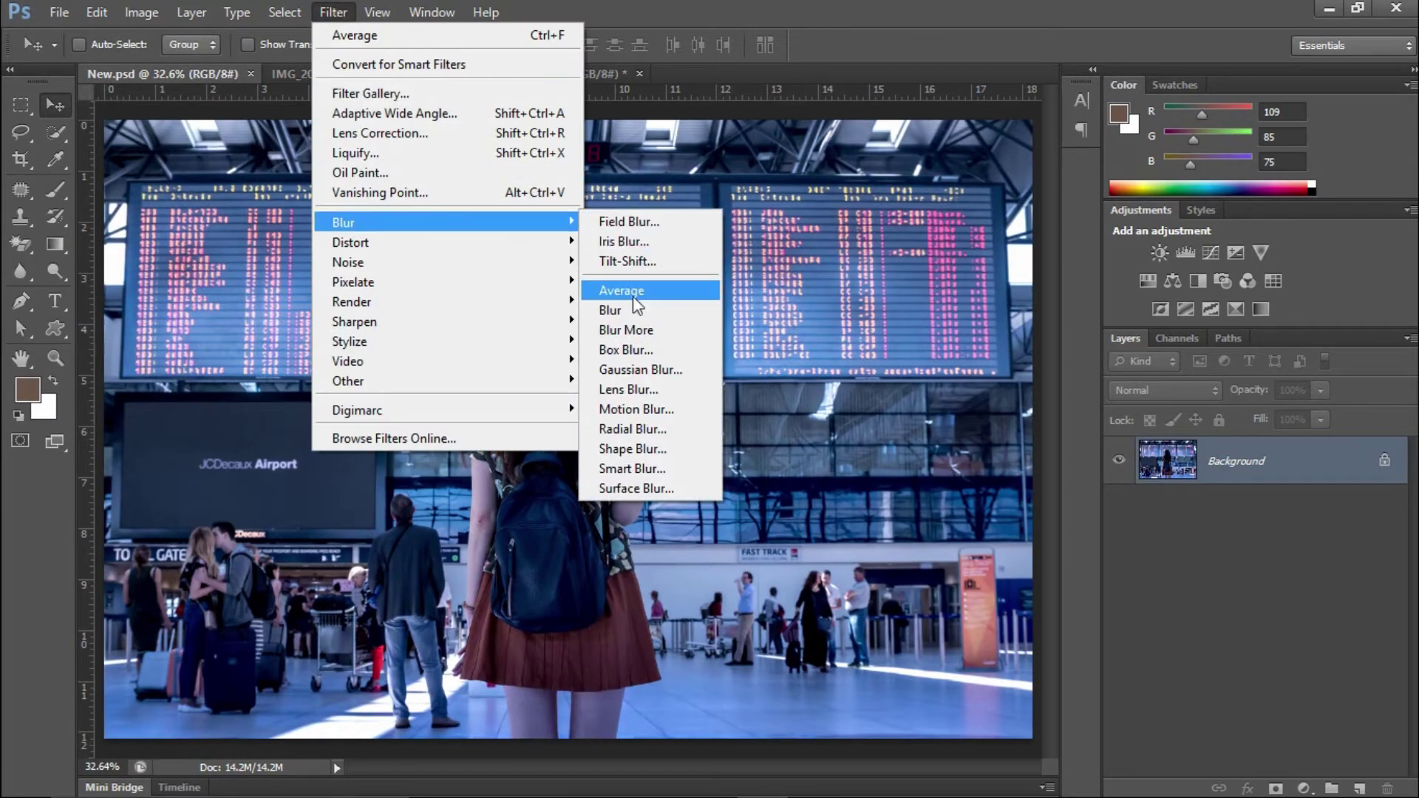
left_click(637, 288)
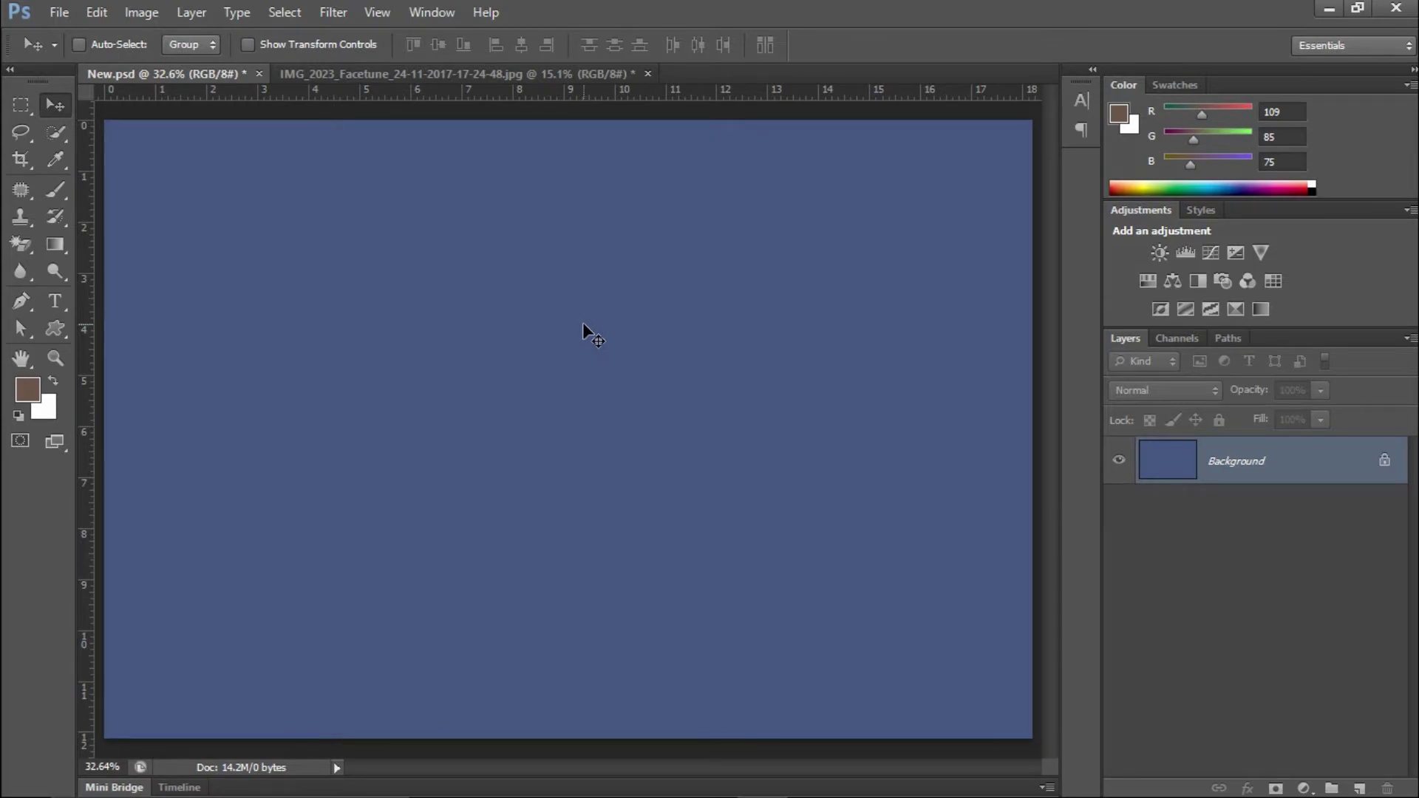
Undo the airport photo's average, apply Blur More to it, then show the portrait.
left_click(495, 78)
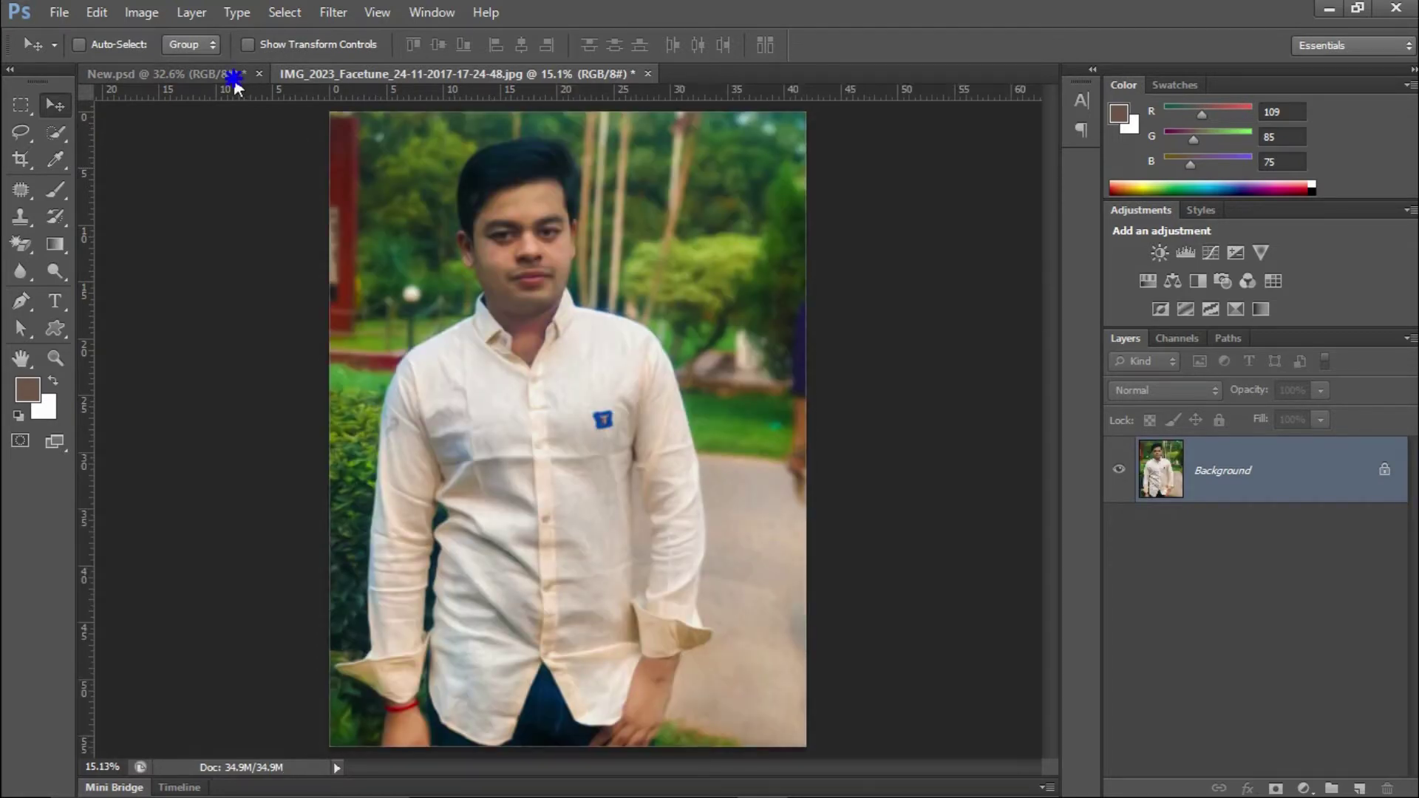
left_click(230, 71)
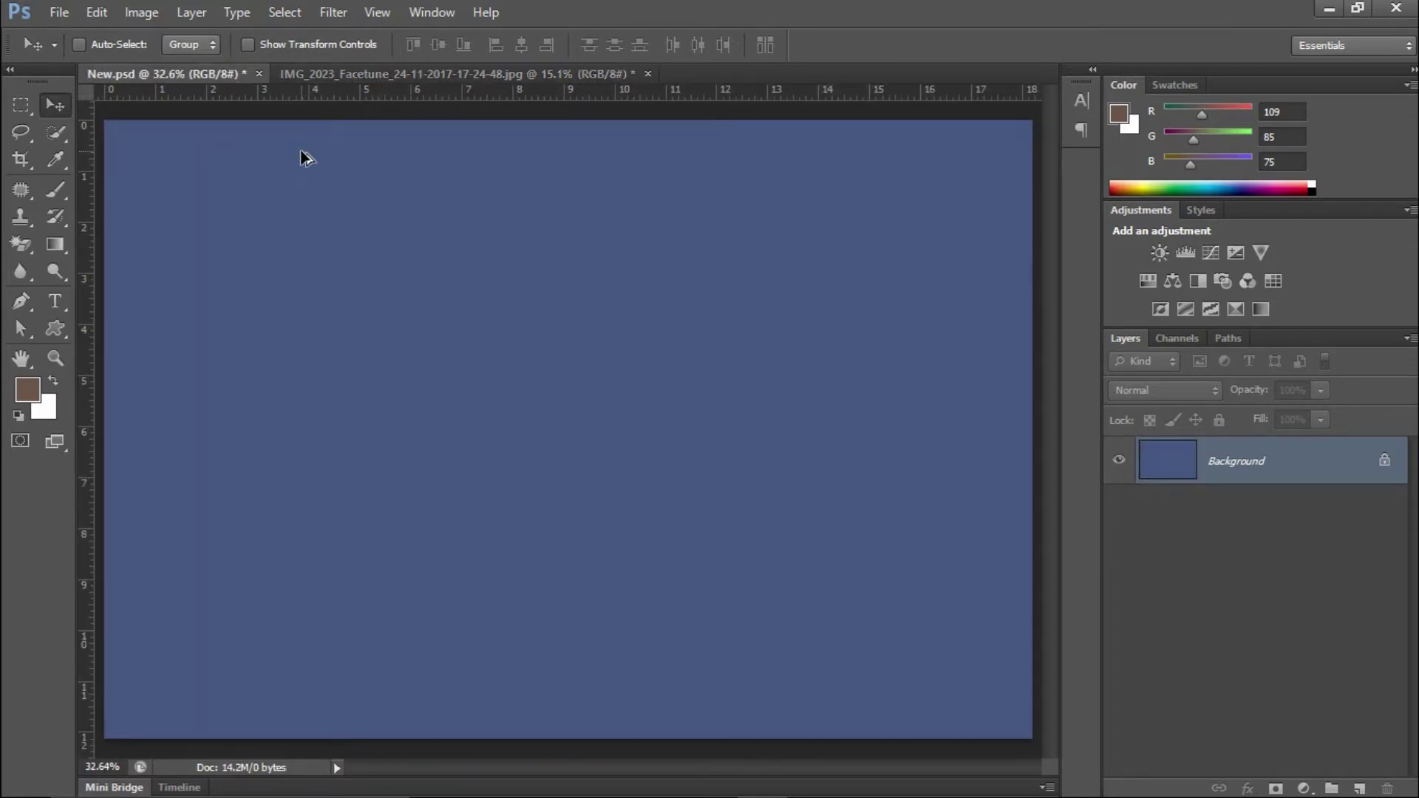
key("ctrl+z")
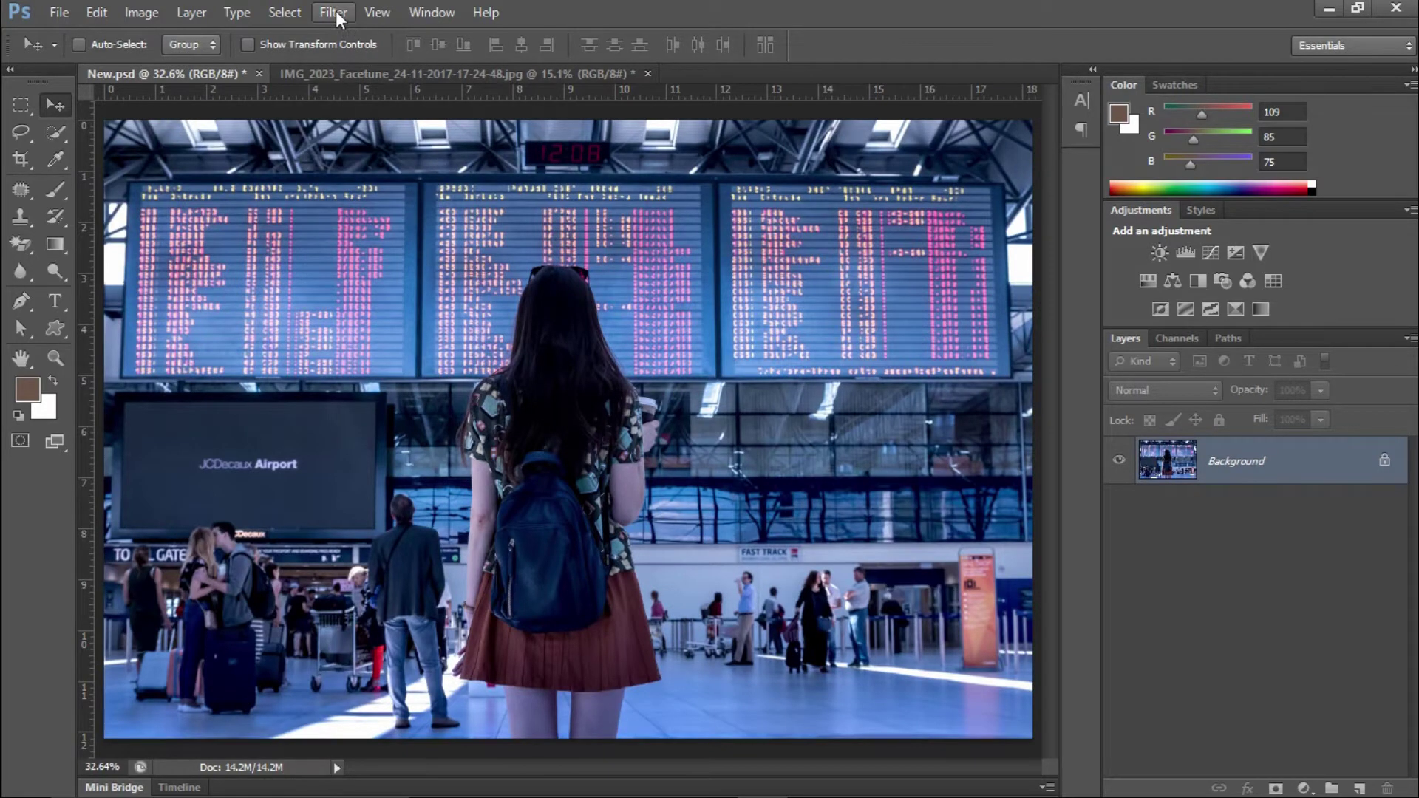
left_click(333, 12)
mouse_move(343, 222)
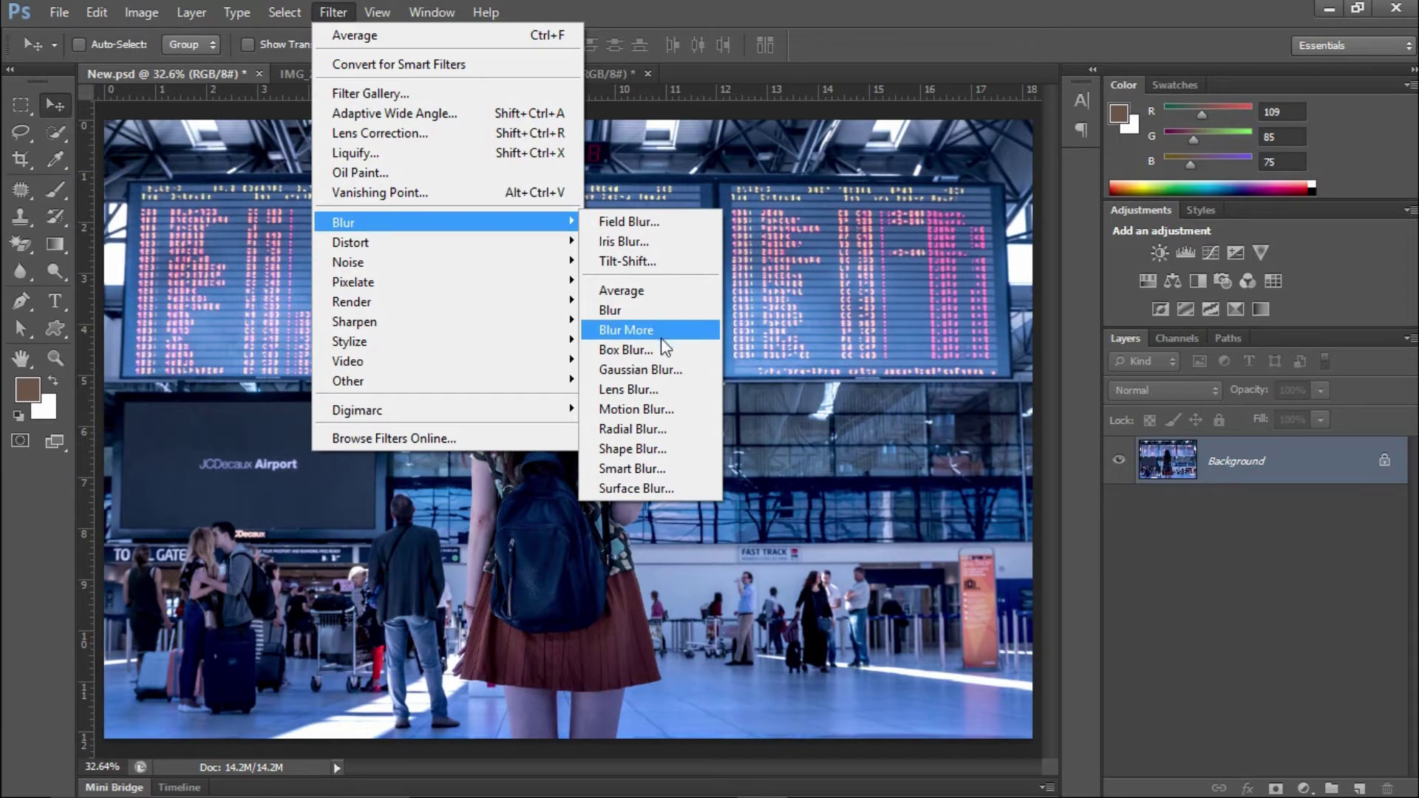
left_click(640, 309)
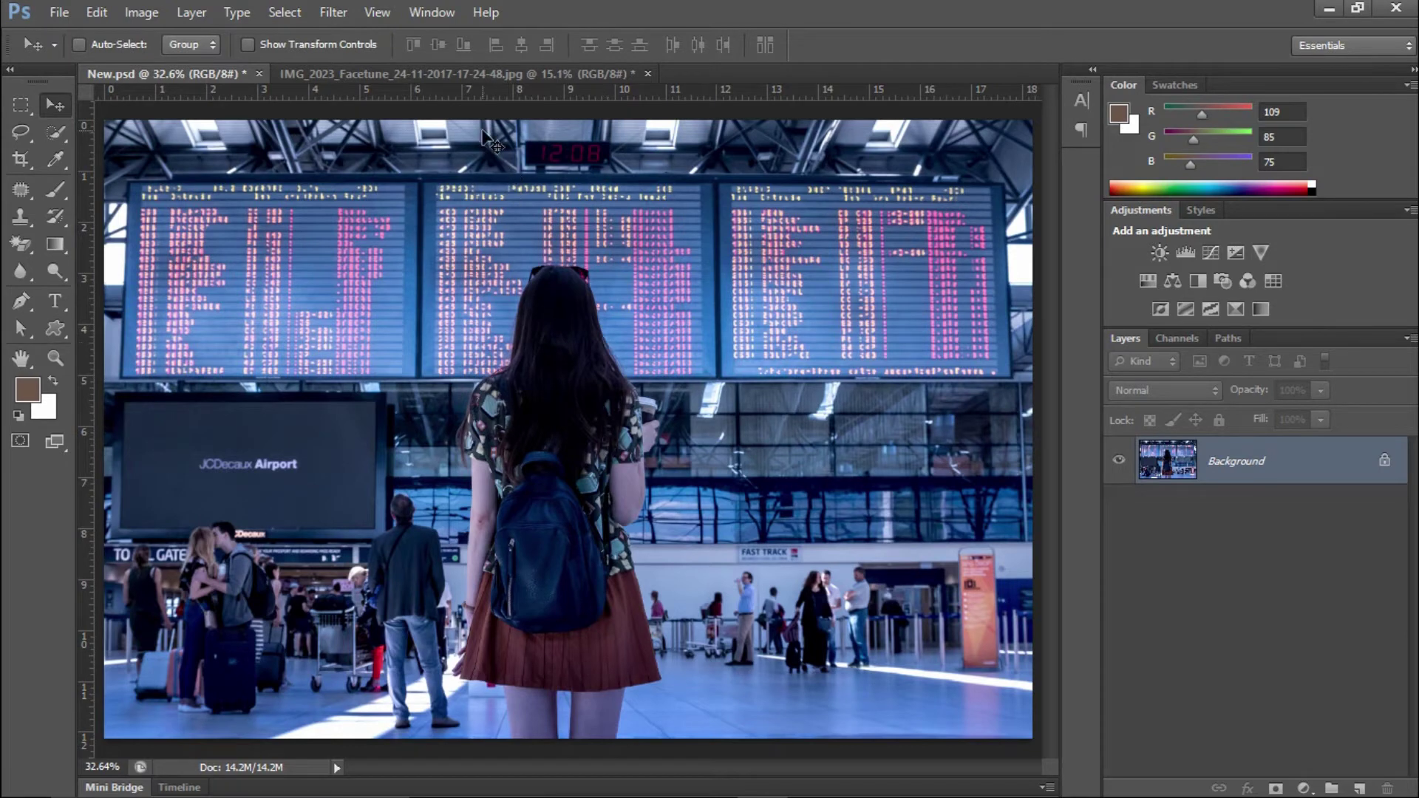
left_click(484, 77)
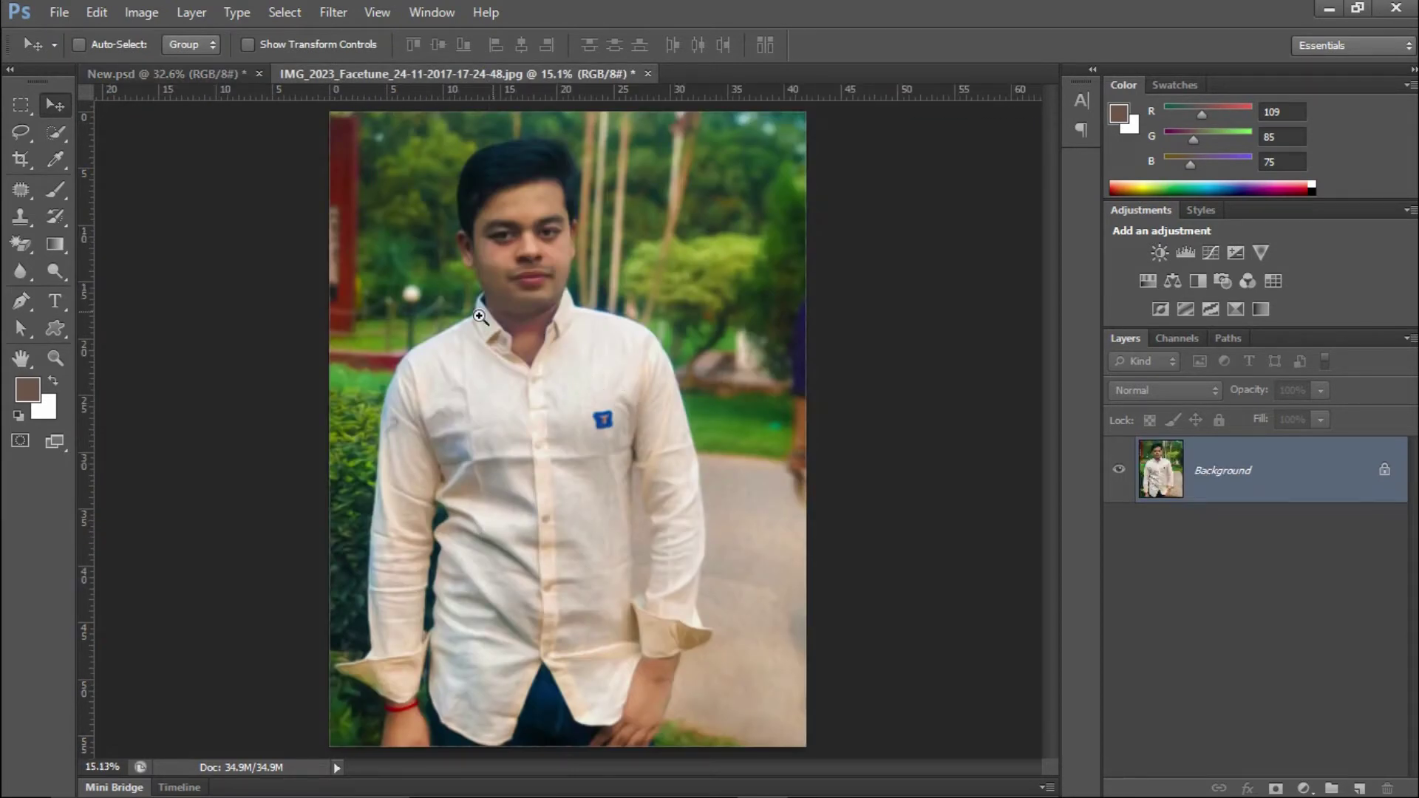
Apply Blur to the zoomed-in portrait, then zoom into the airport photo's flight boards.
mouse_move(501, 411)
left_mouse_down()
mouse_move(574, 473)
mouse_move(621, 338)
left_mouse_up()
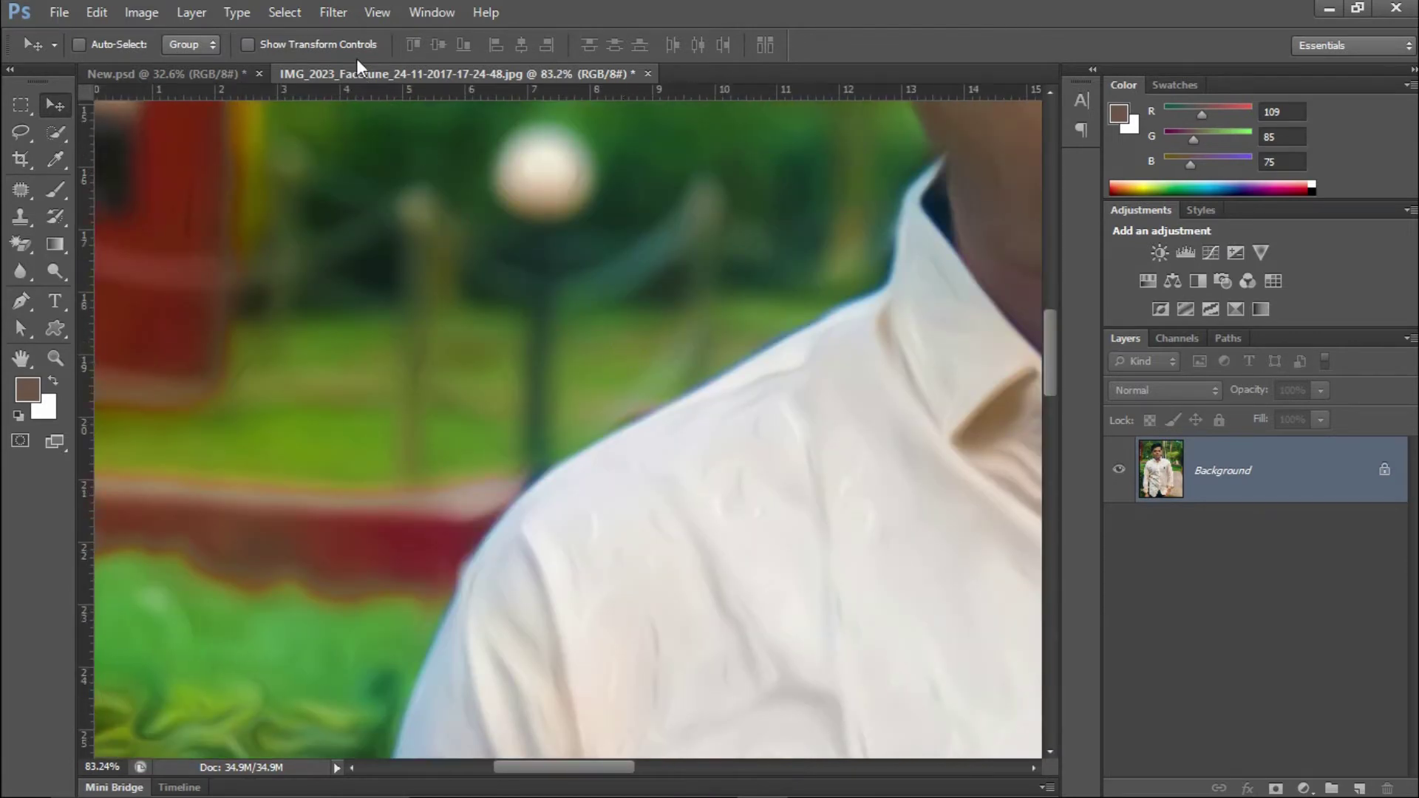
left_click(334, 13)
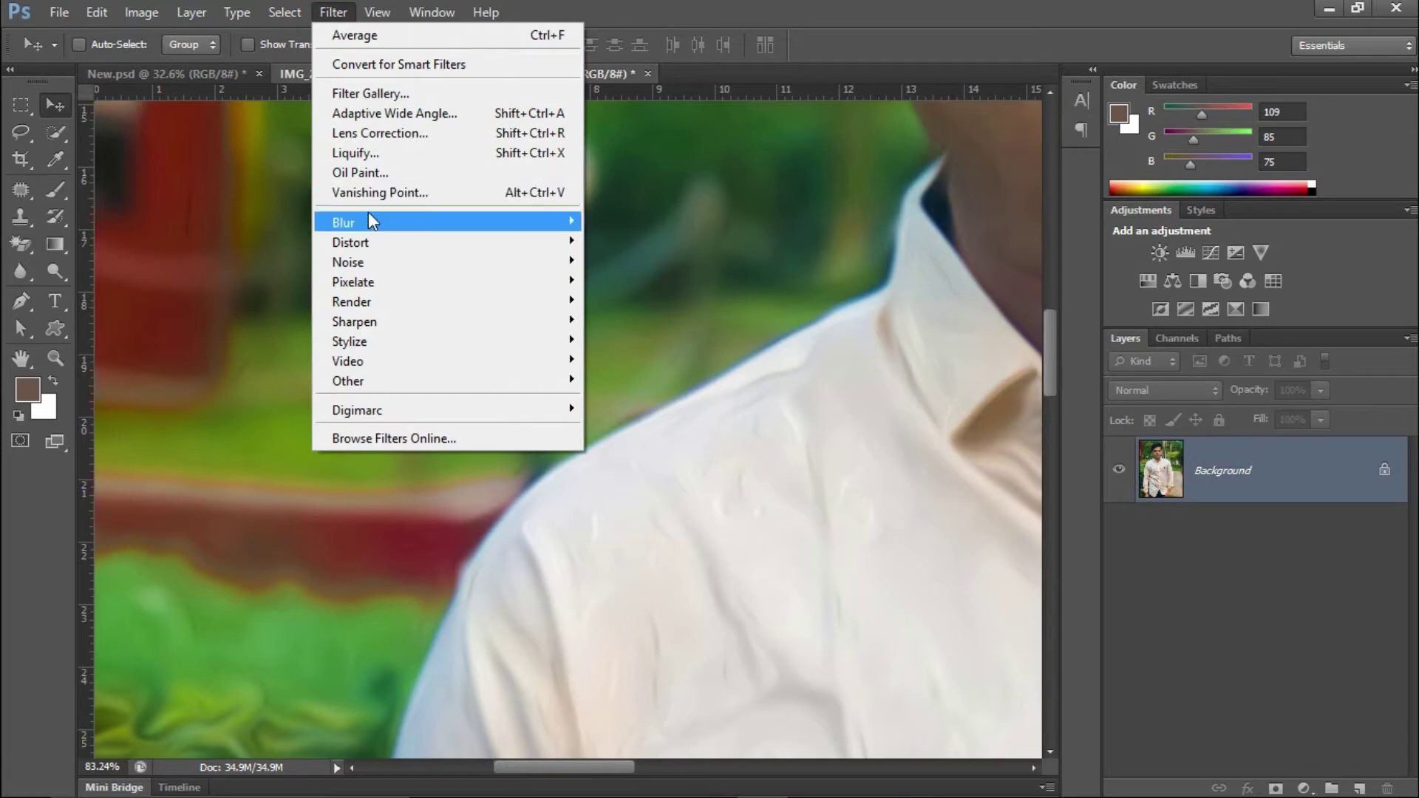
mouse_move(343, 222)
left_click(634, 312)
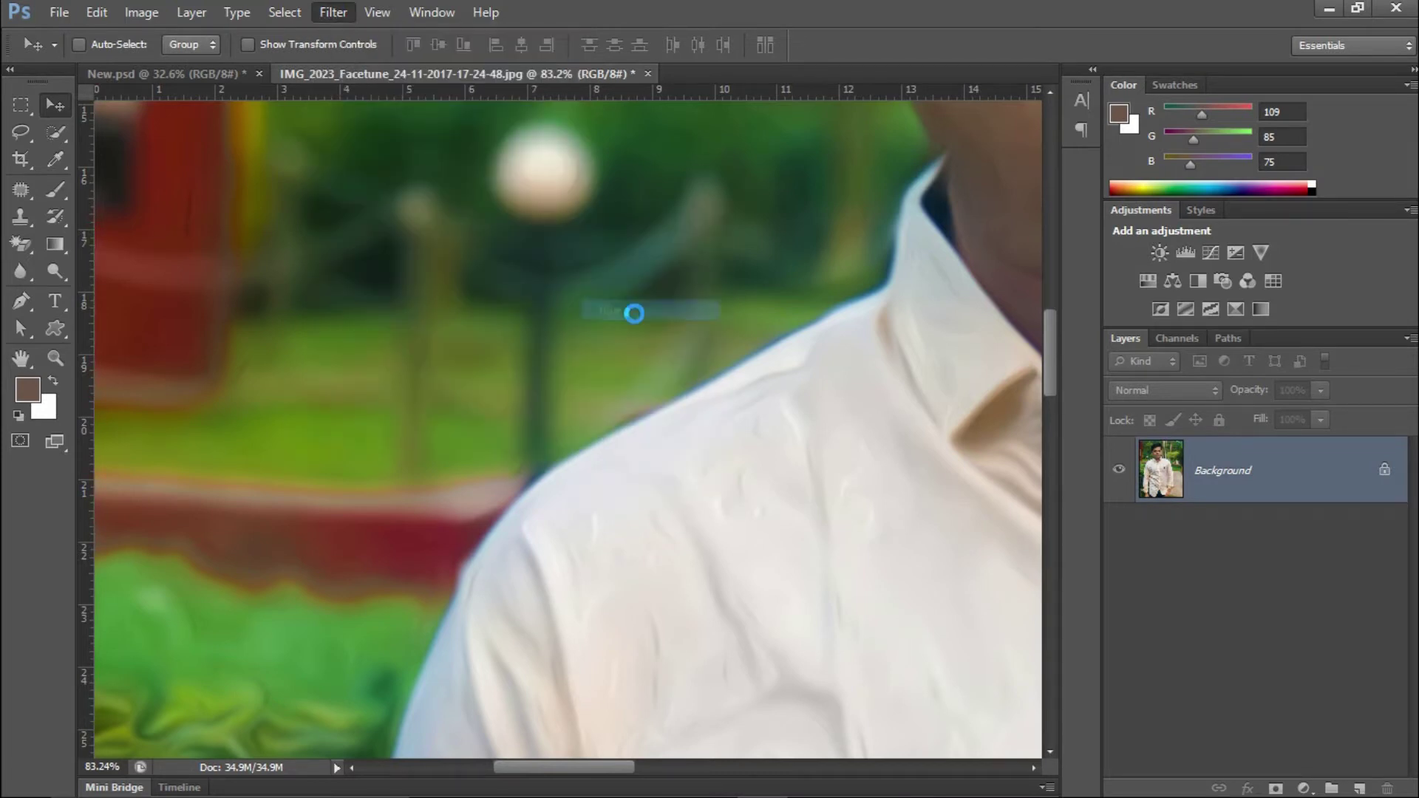
mouse_move(644, 295)
left_mouse_down()
mouse_move(666, 342)
mouse_move(446, 276)
mouse_move(536, 305)
left_mouse_up()
left_click_drag(681, 301, 769, 424)
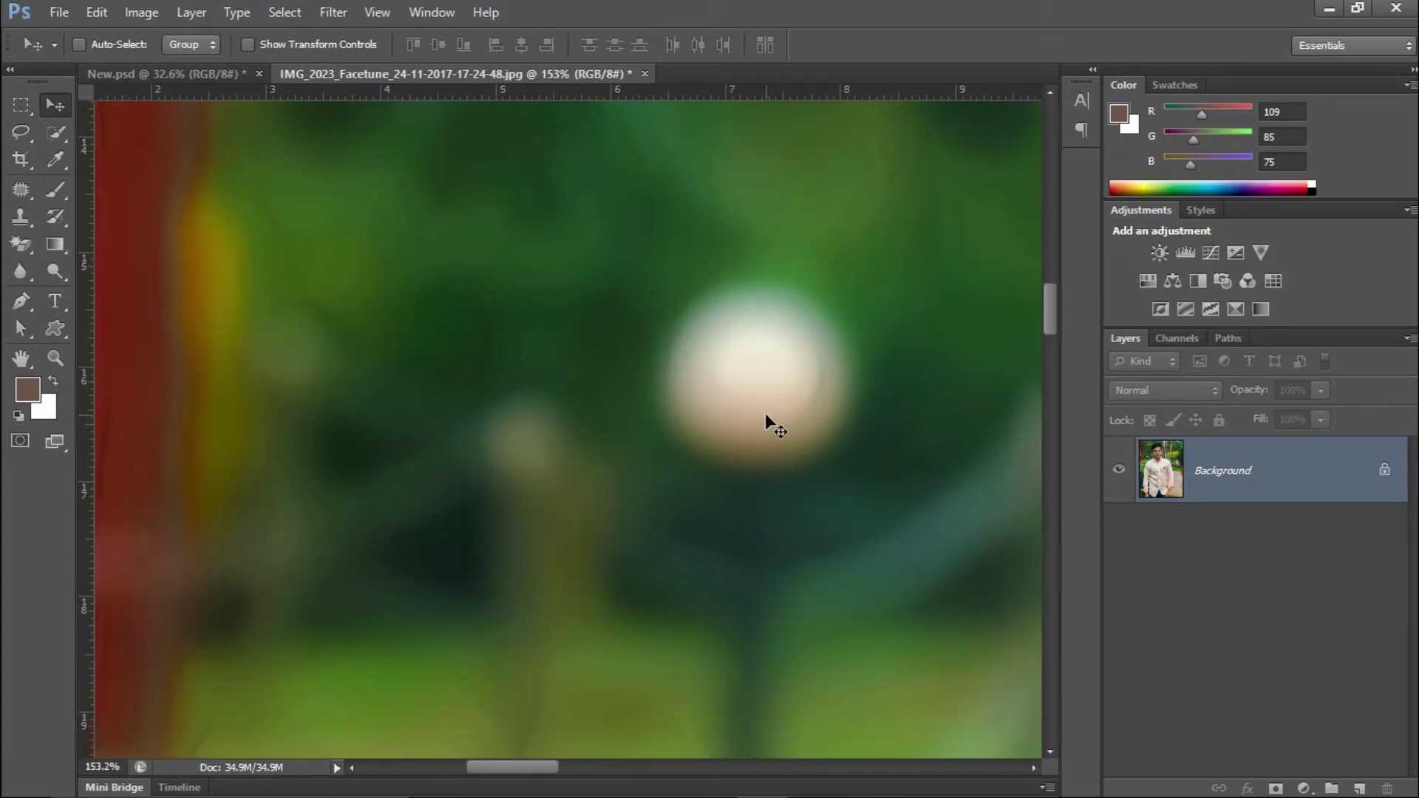
left_click(203, 71)
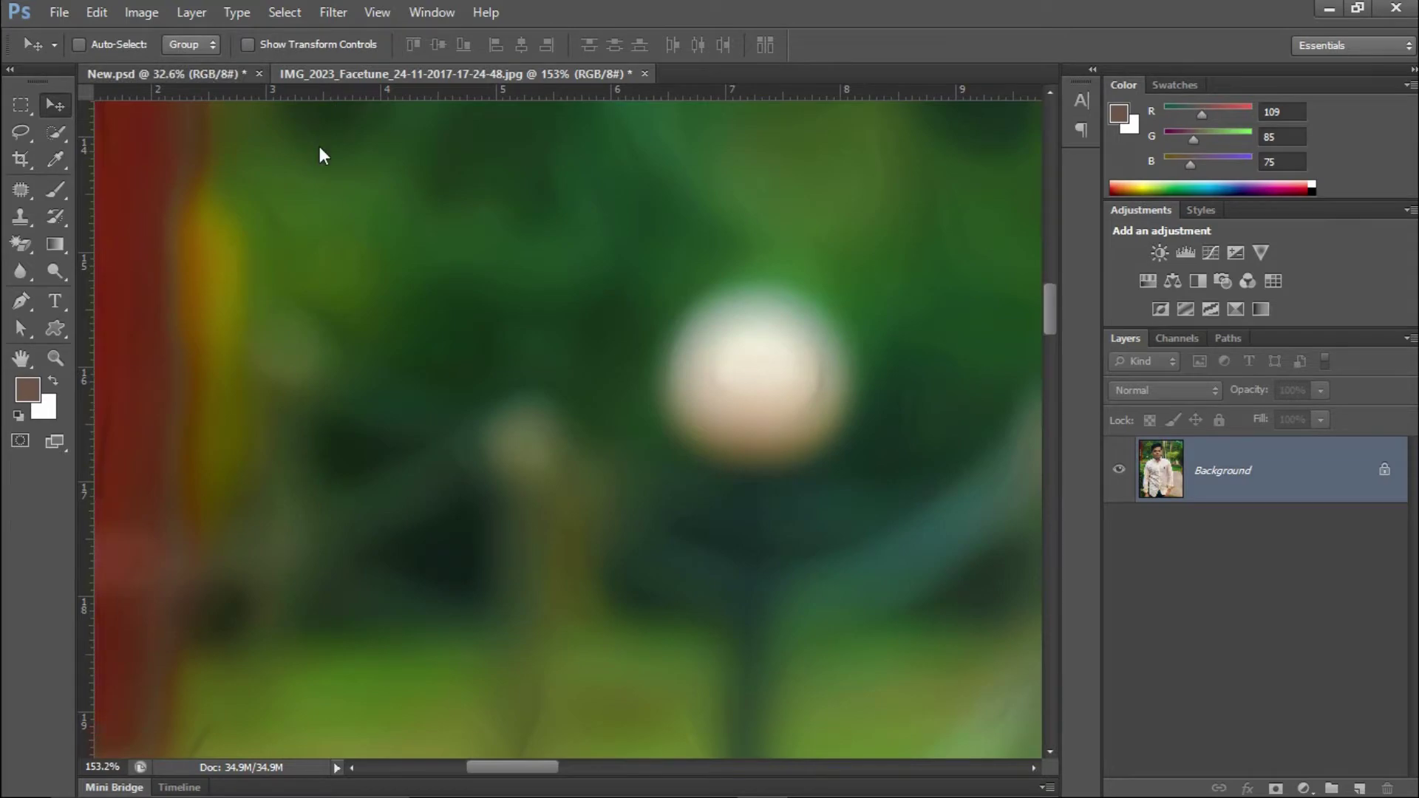
left_click_drag(409, 323, 545, 441)
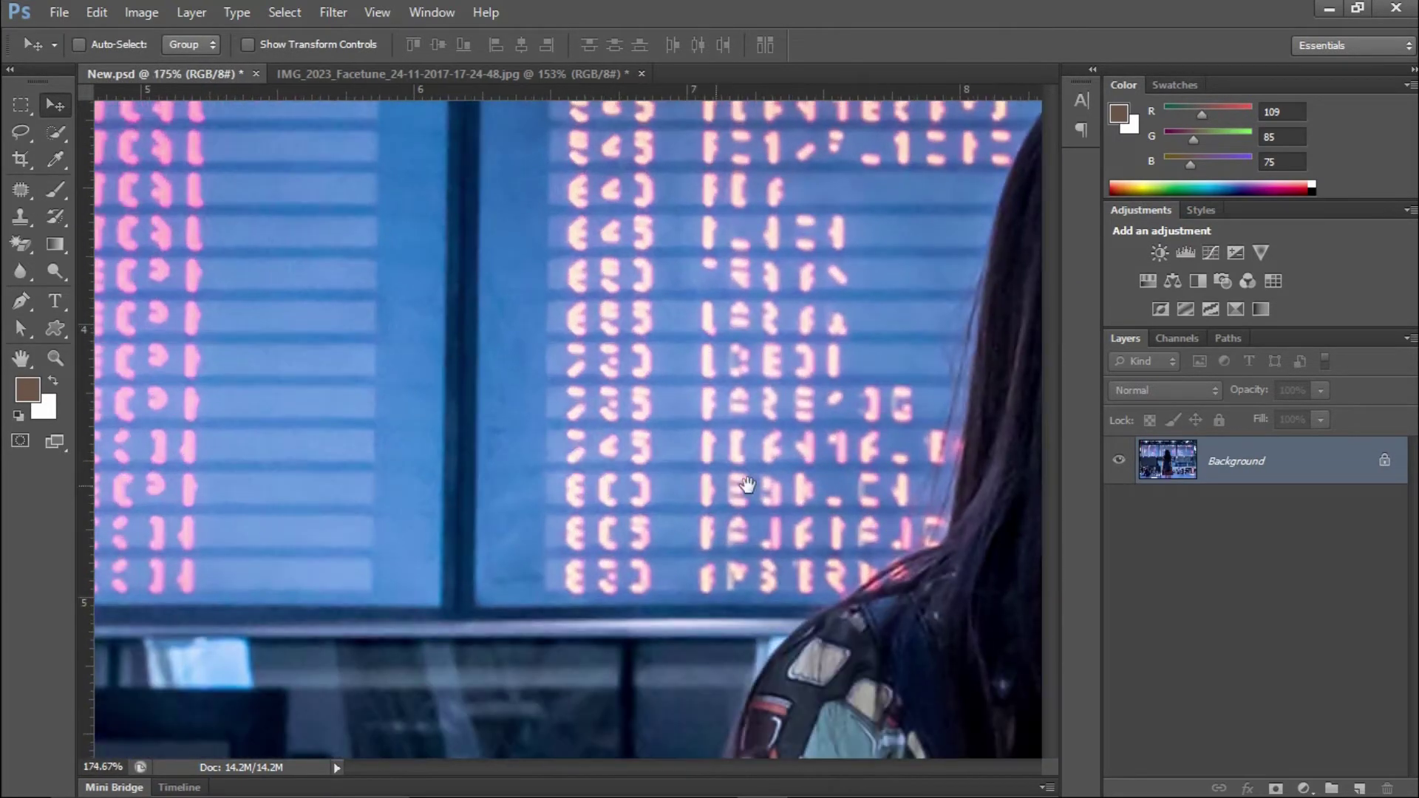
Apply Blur to the airport photo zoomed on the flight board, then fit it on screen.
left_click_drag(748, 484, 574, 340)
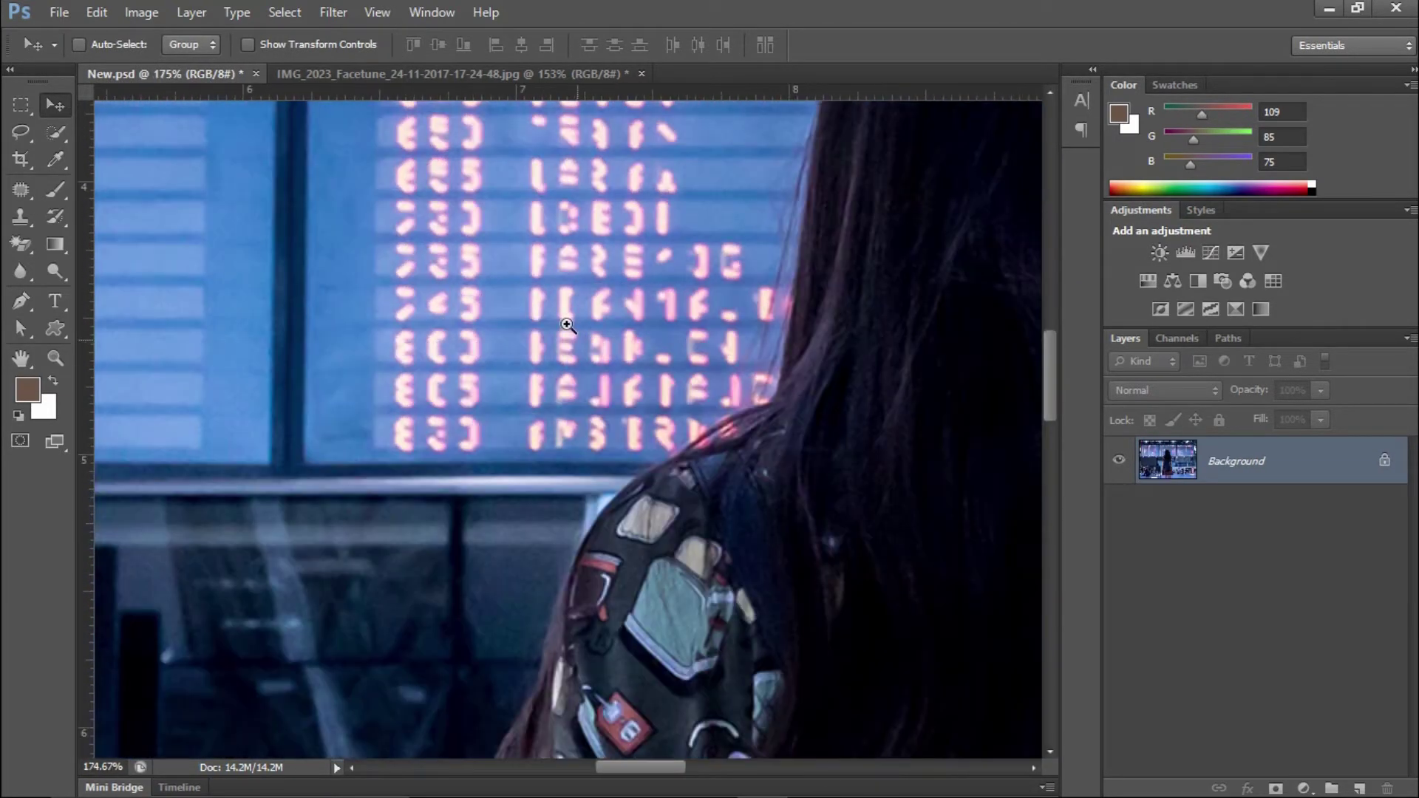
left_click(623, 392)
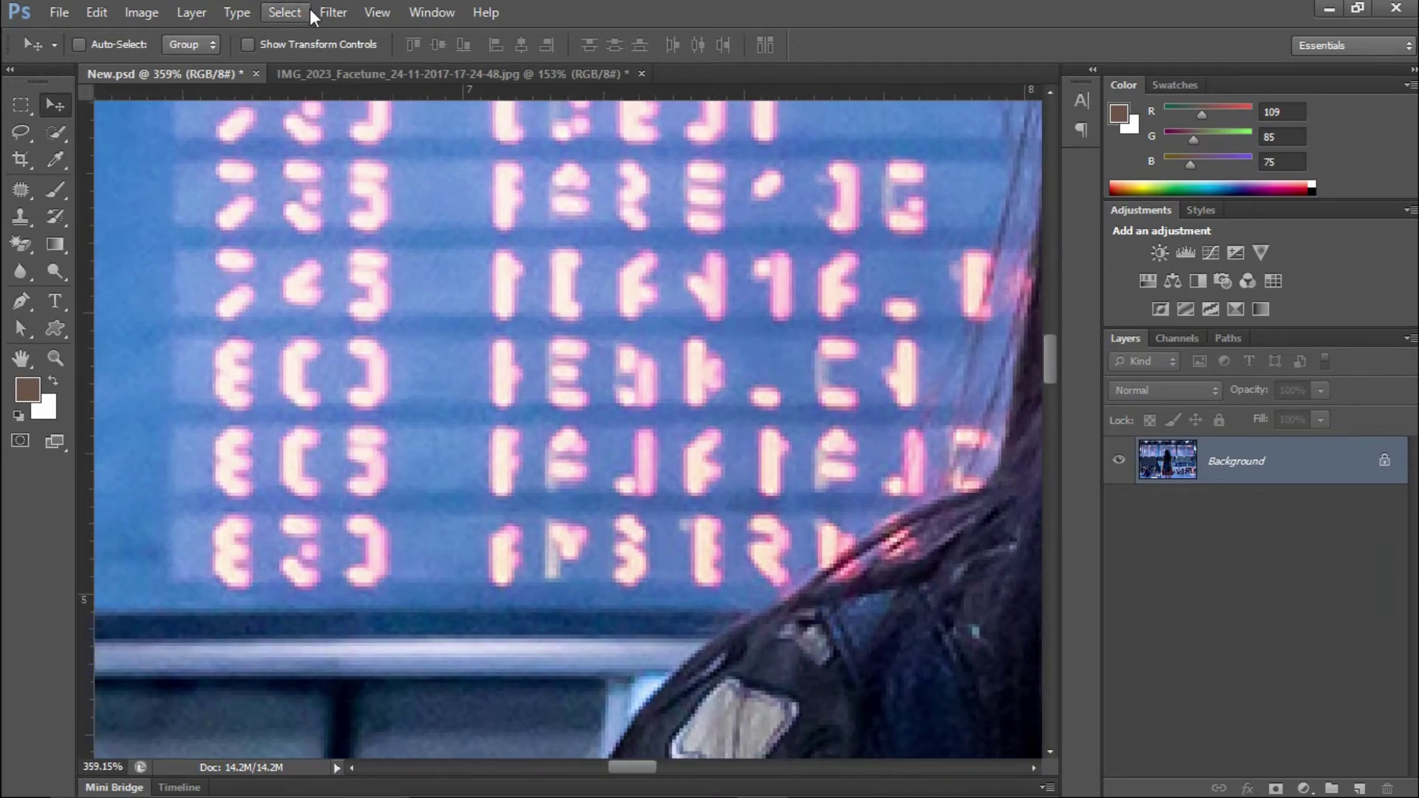
left_click(330, 11)
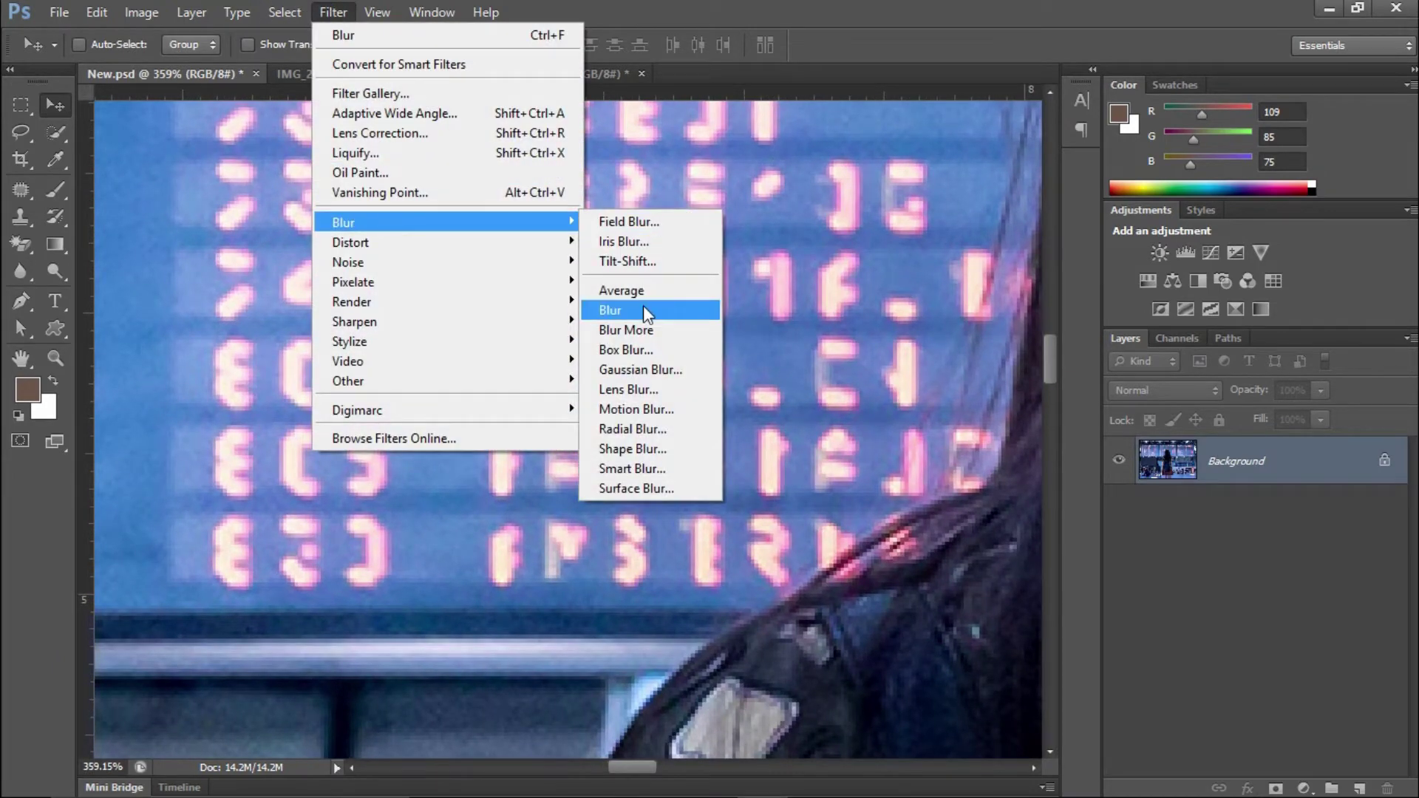
mouse_move(444, 221)
left_click(643, 306)
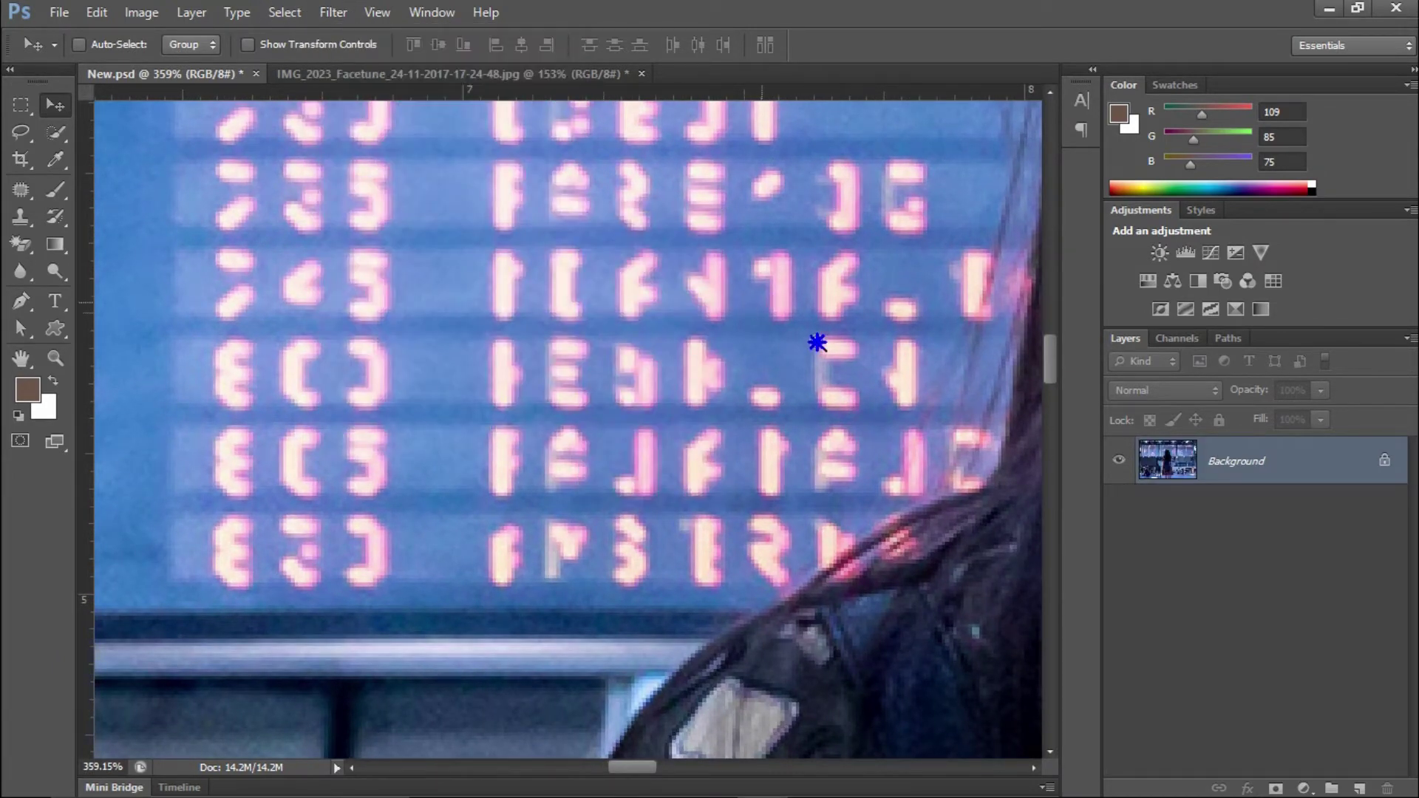
scroll(818, 340, "up", 2)
scroll(819, 360, "up", 1)
scroll(819, 359, "down", 1)
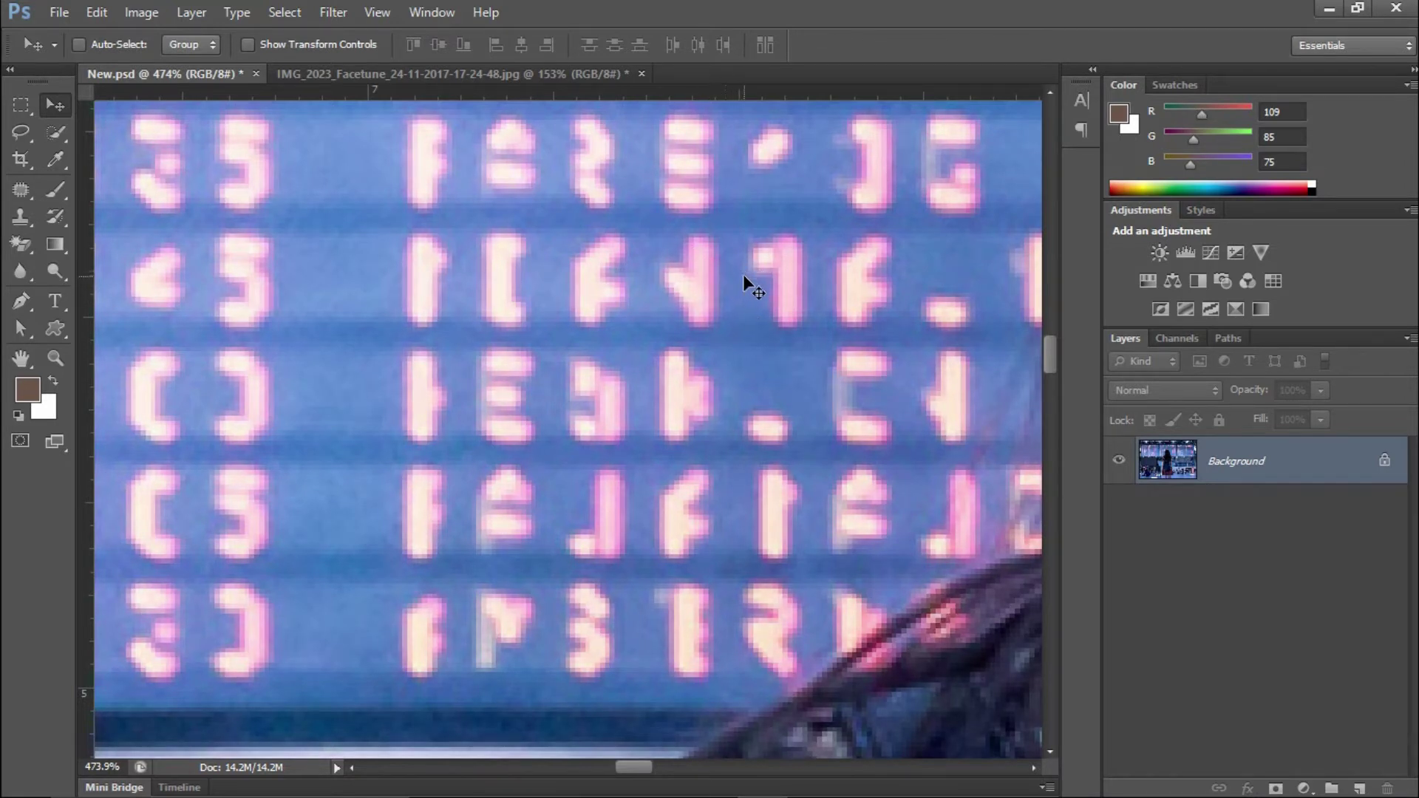
key("ctrl+0")
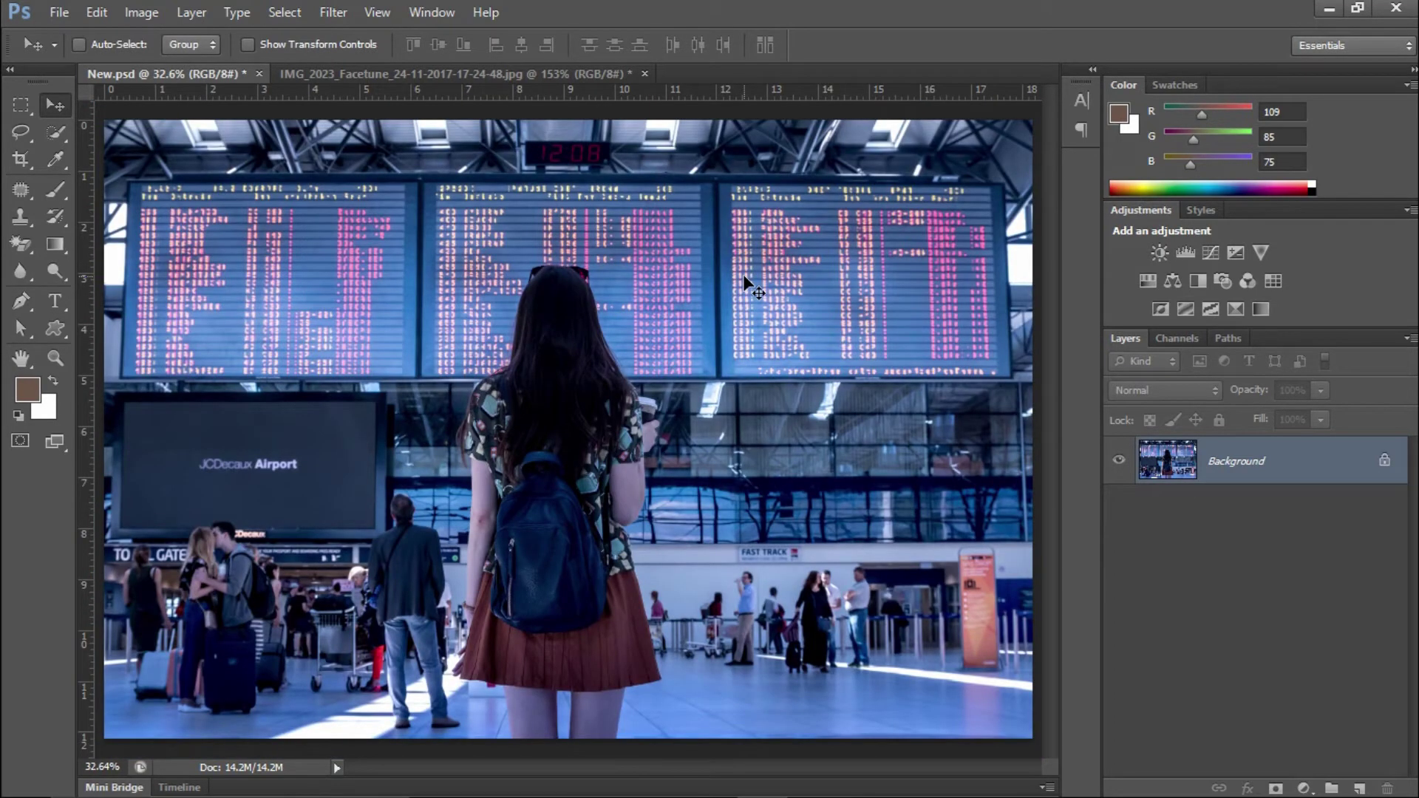
Fit the portrait on screen, then apply Blur More to the airport photo.
left_click(525, 72)
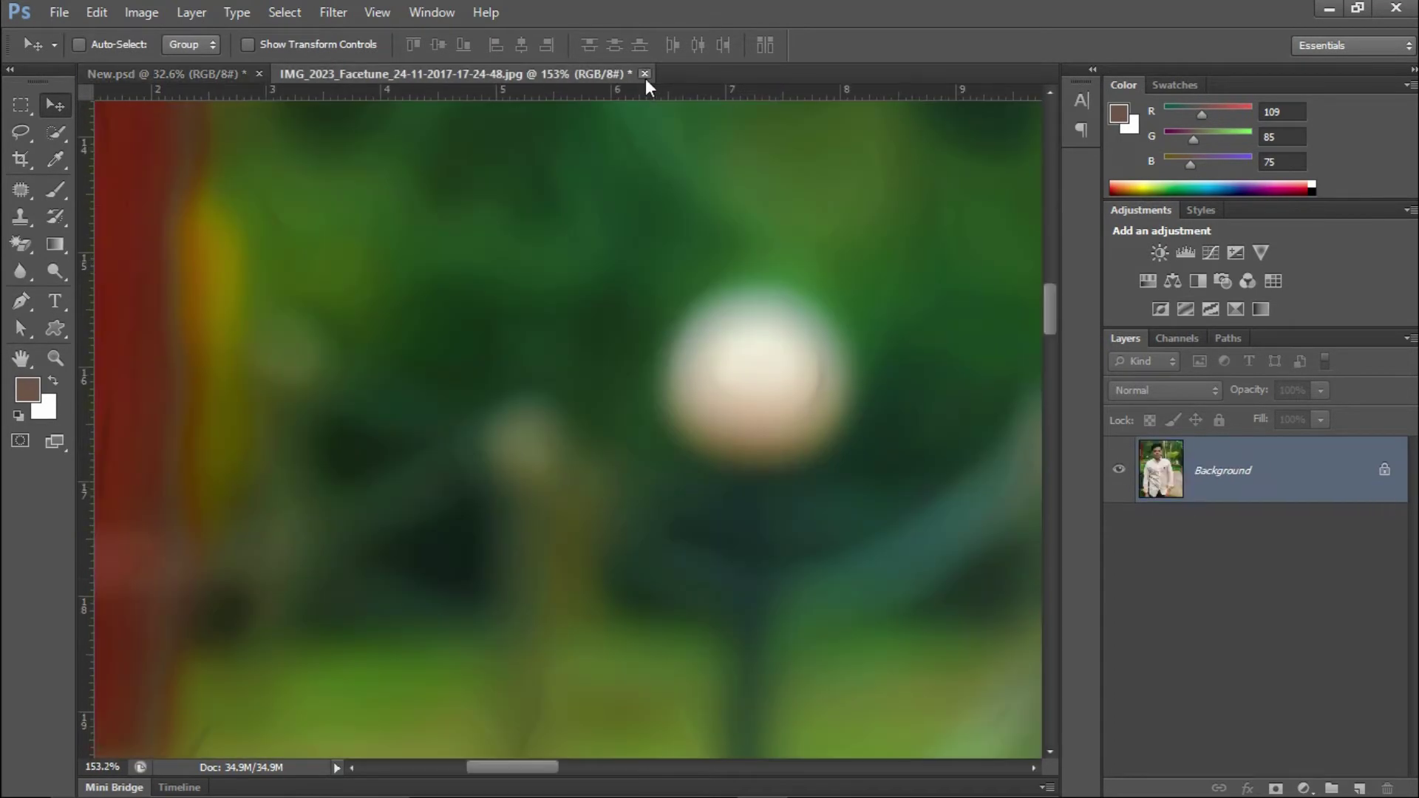
key("ctrl+0")
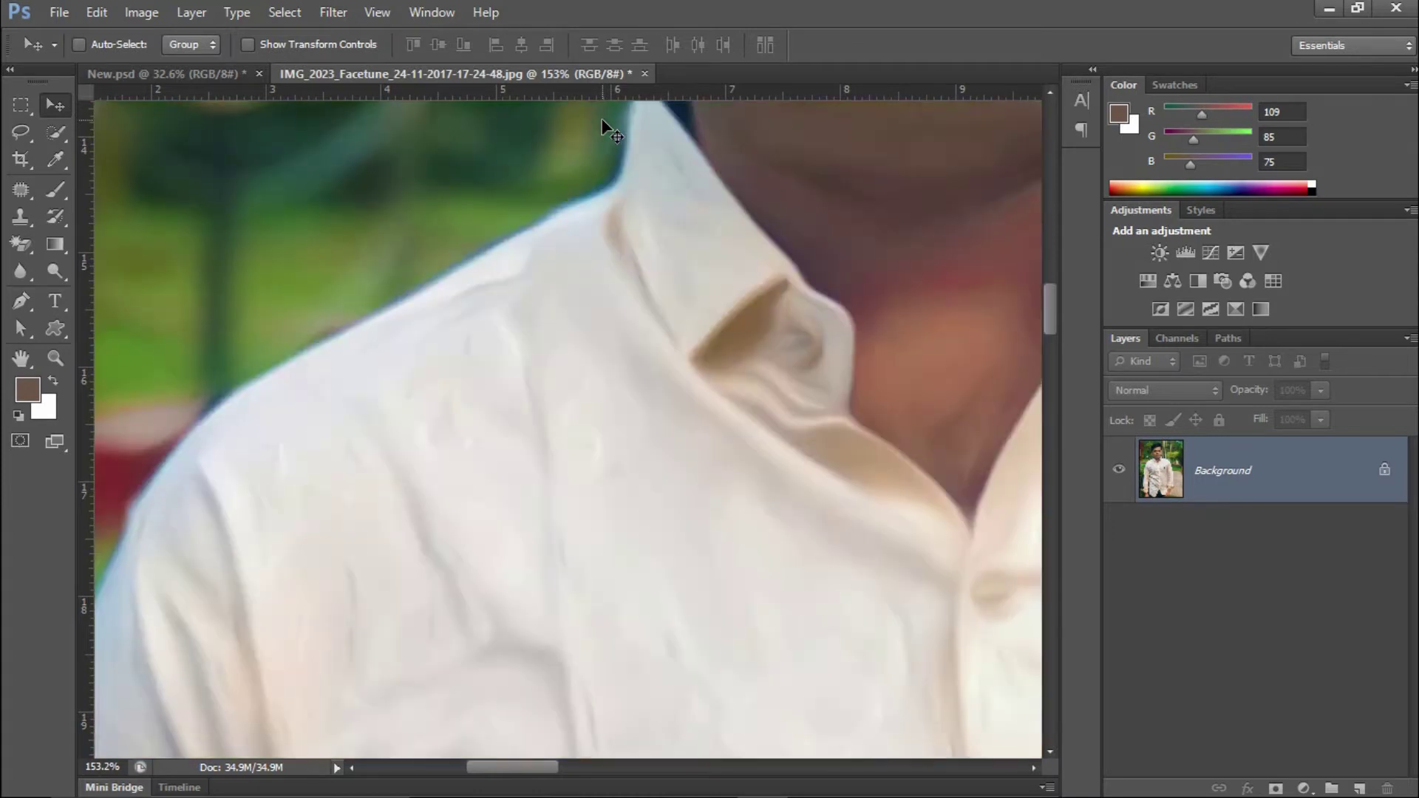
left_click(215, 75)
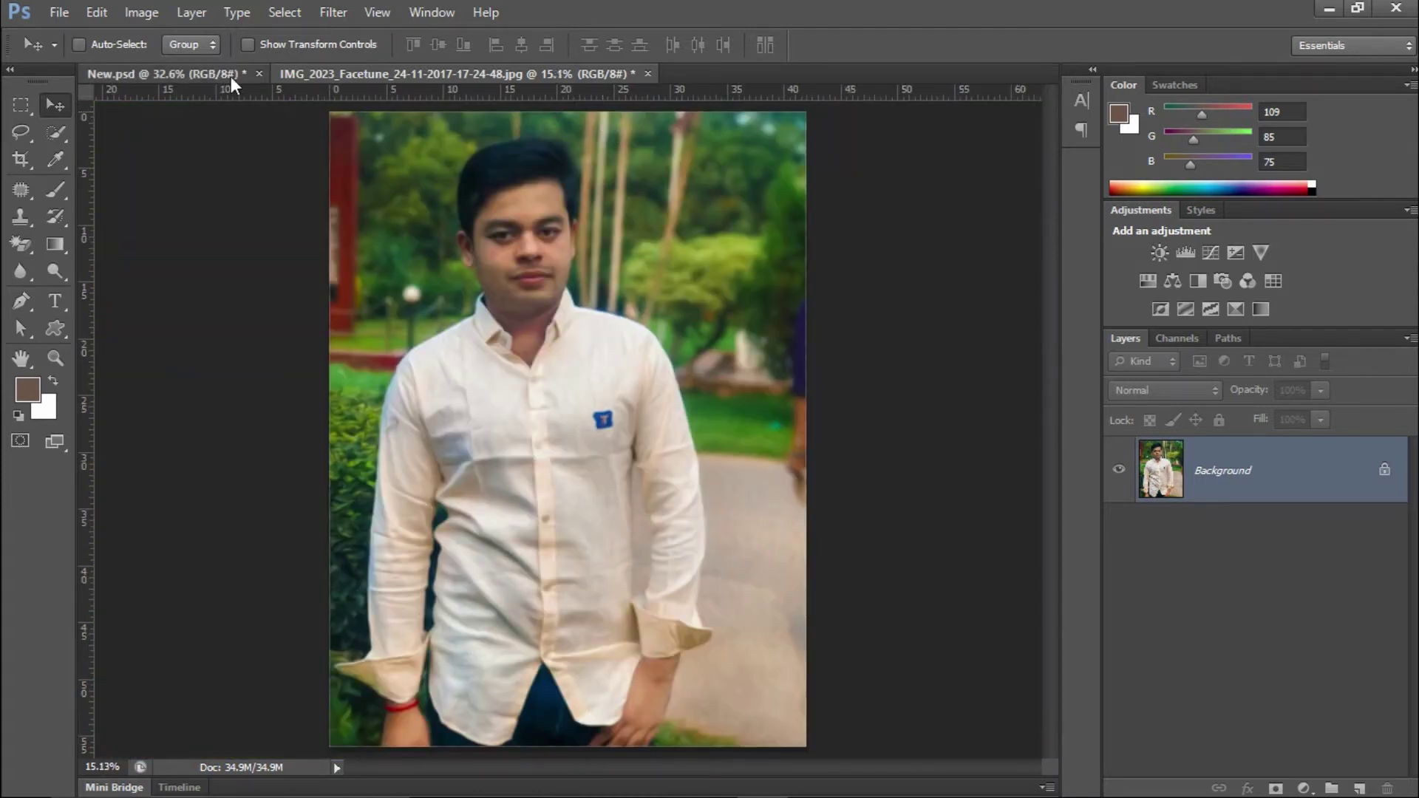
left_click(326, 18)
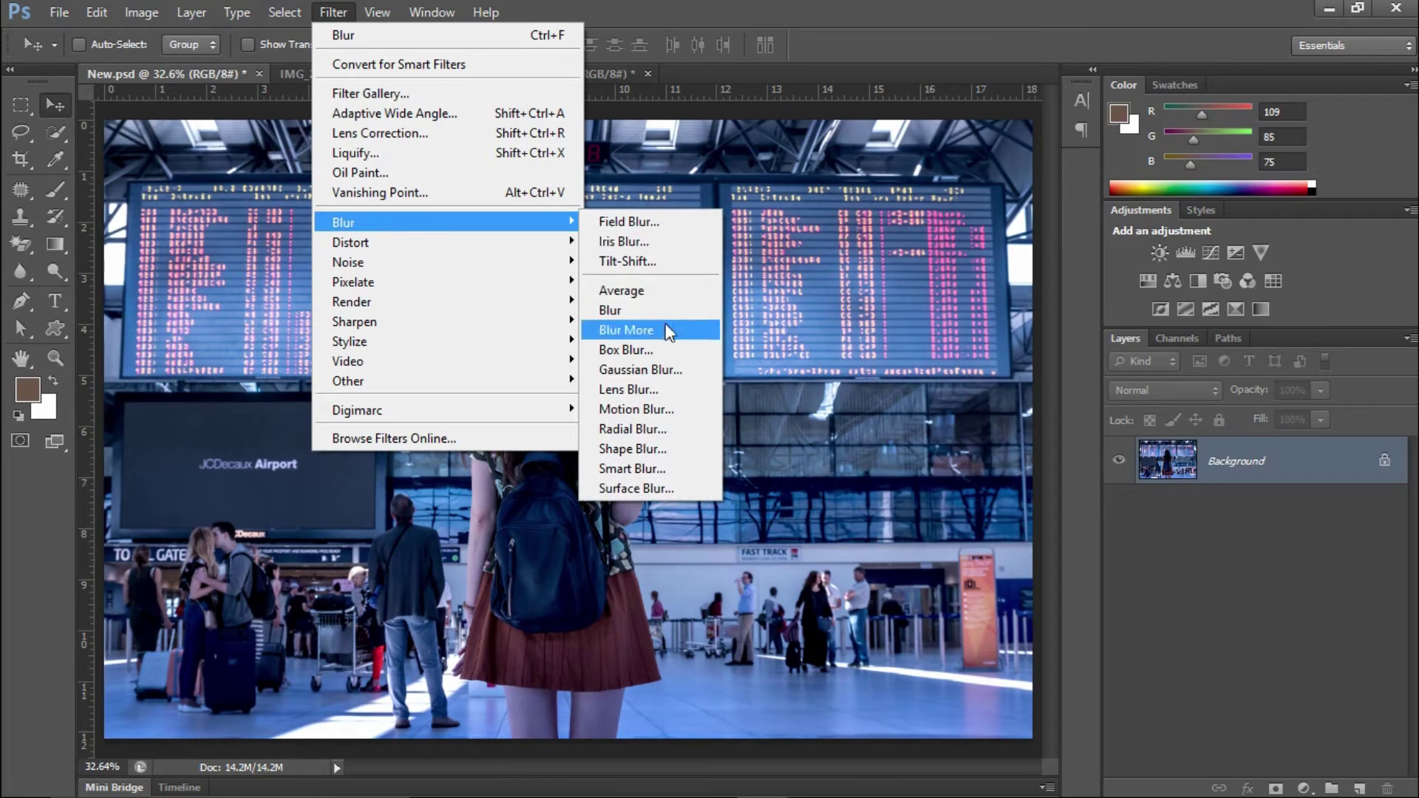
left_click(653, 335)
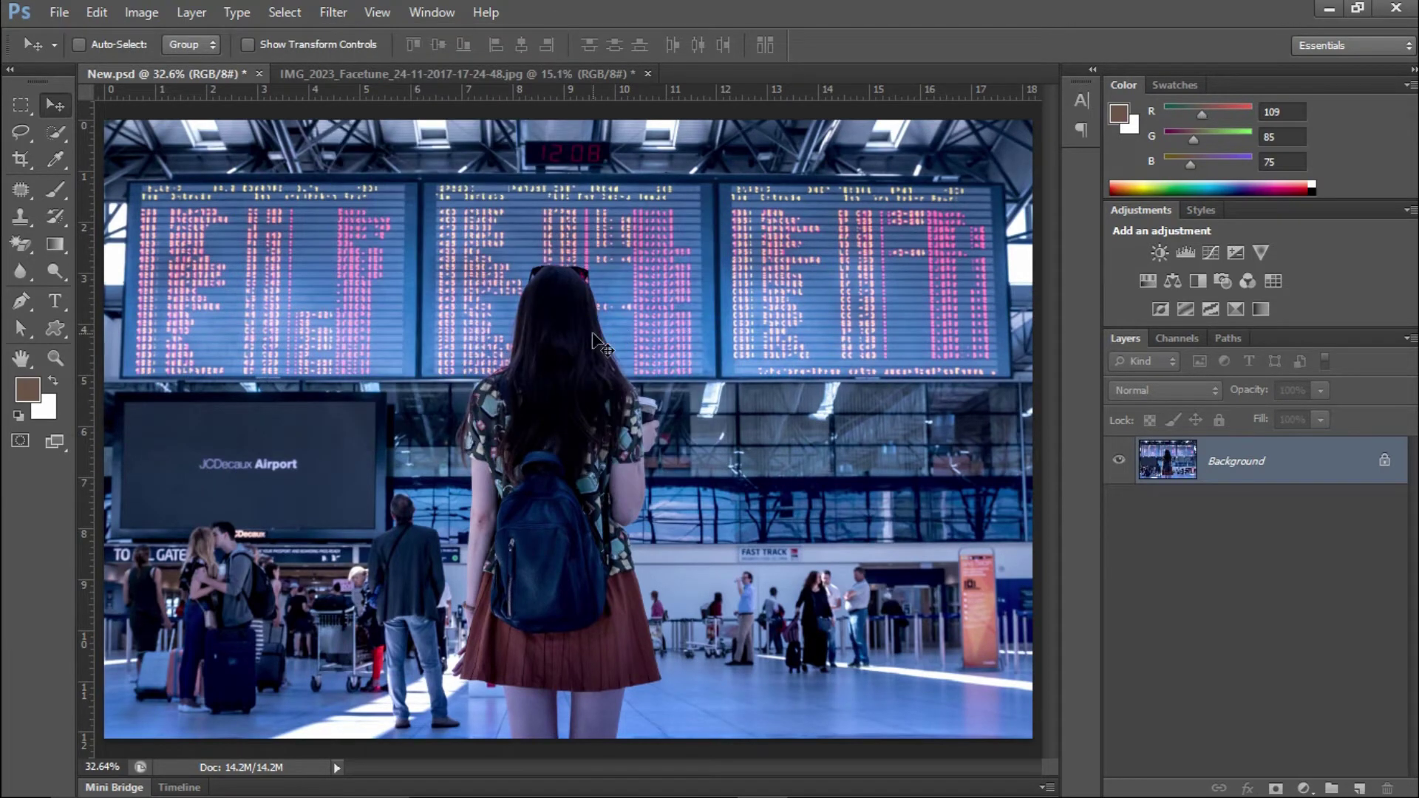
scroll(541, 370, "up", 10)
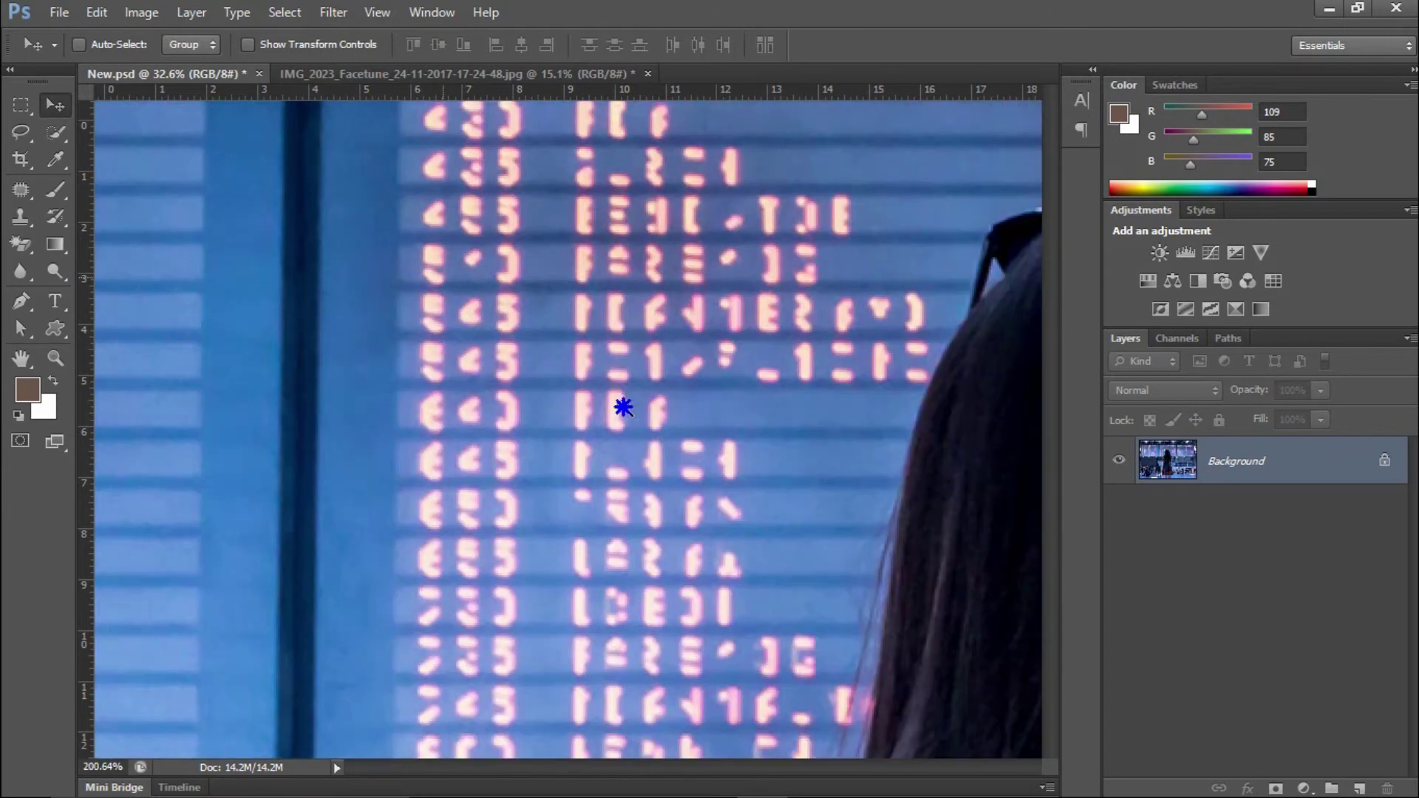
Apply a second Blur More to the airport photo, fit it, and reopen the filters.
left_click(333, 12)
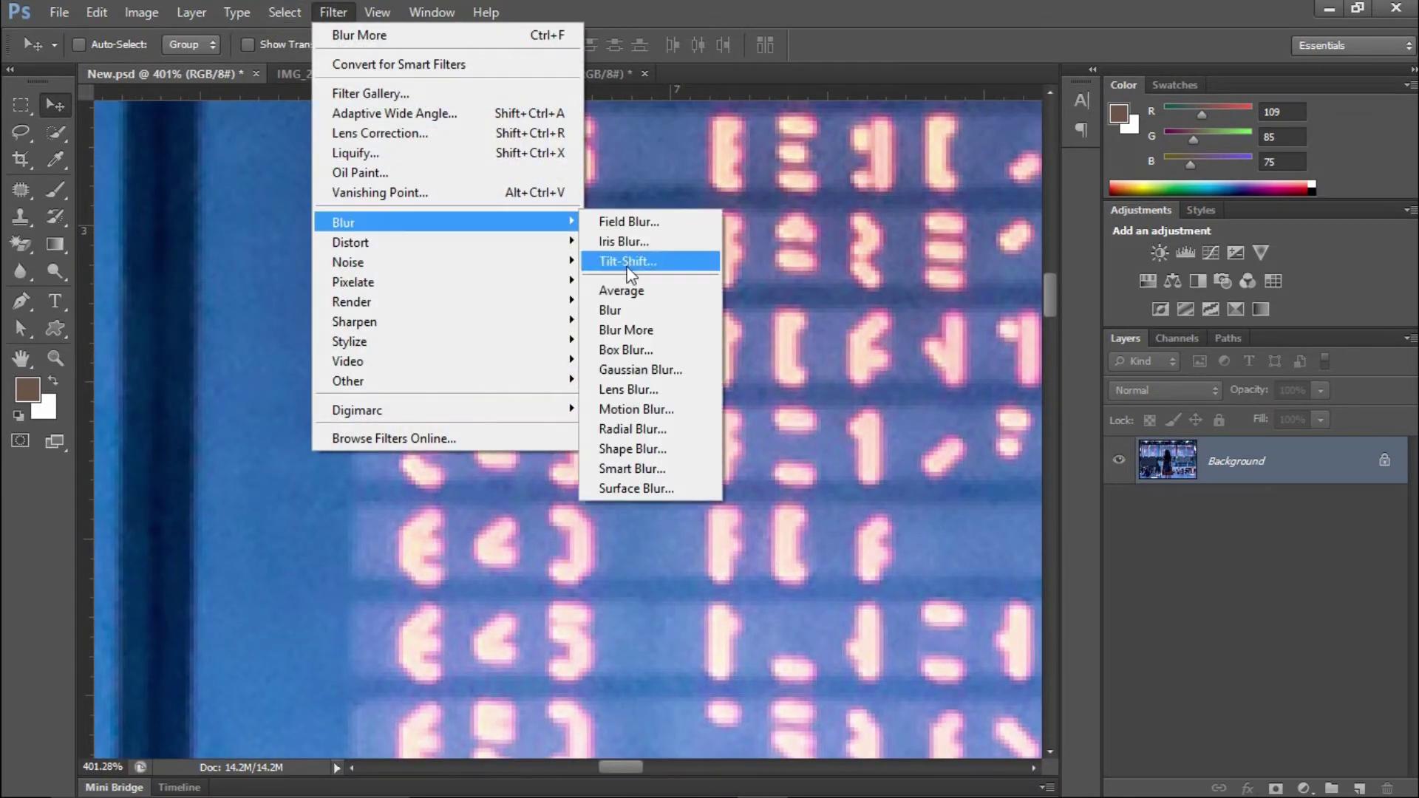
left_click(620, 331)
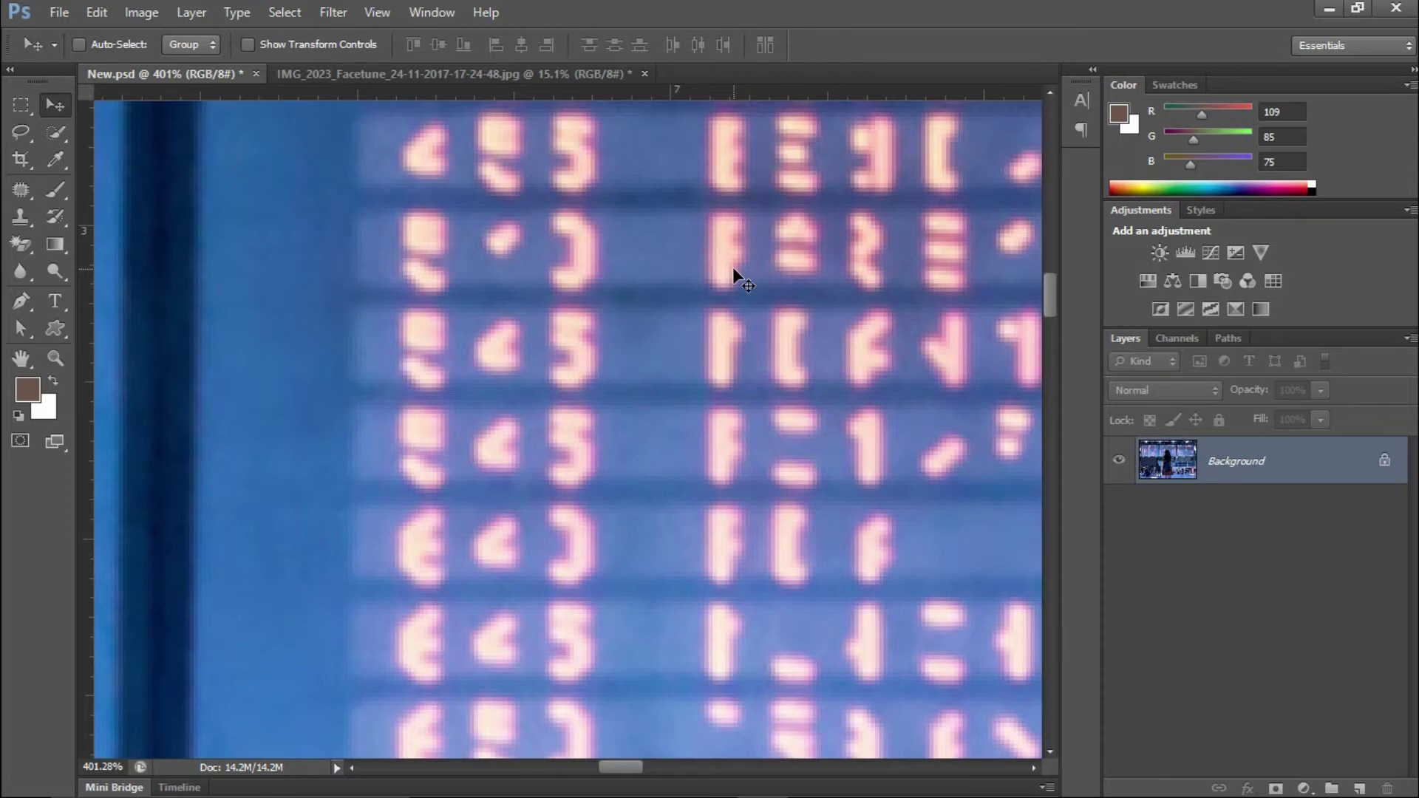
key("ctrl+0")
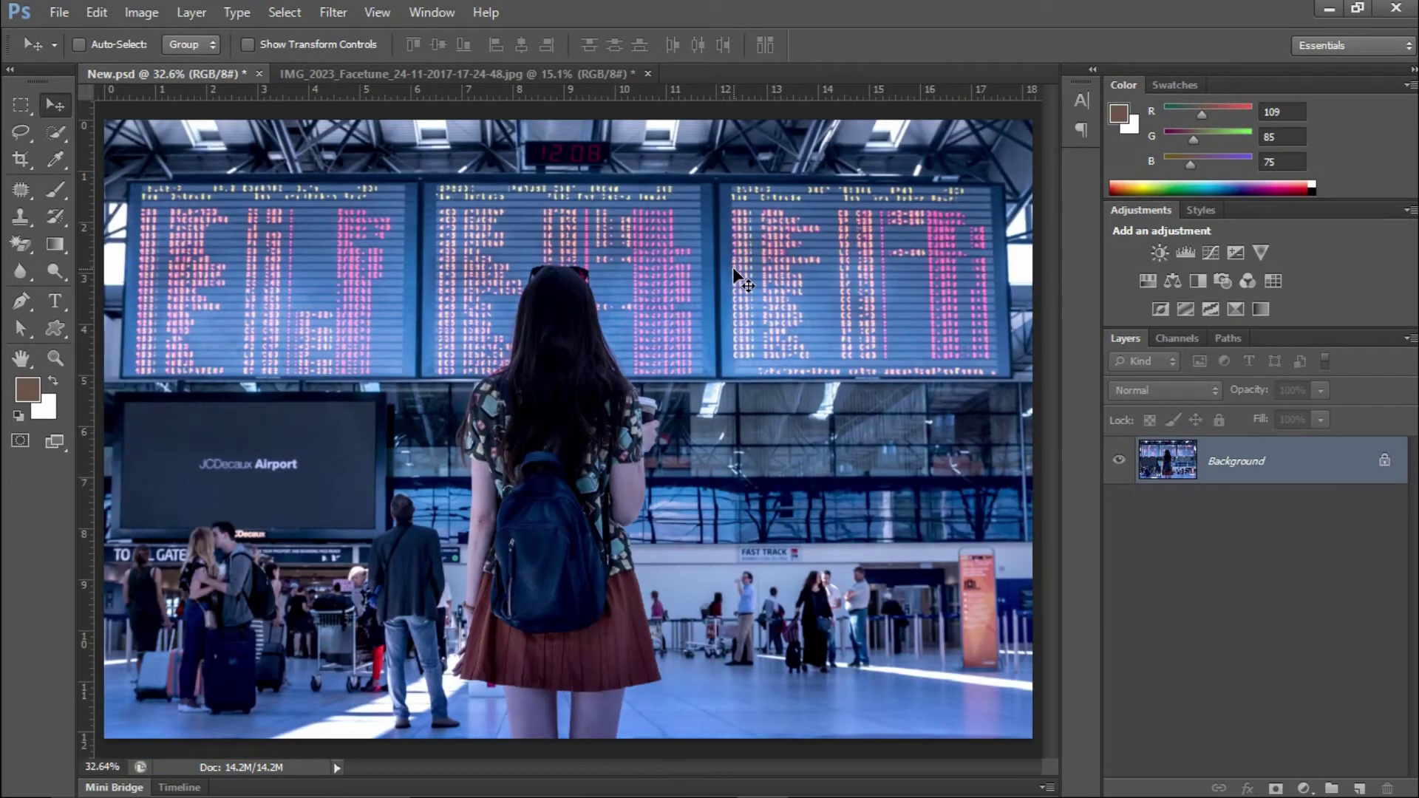
left_click(559, 73)
left_click(177, 74)
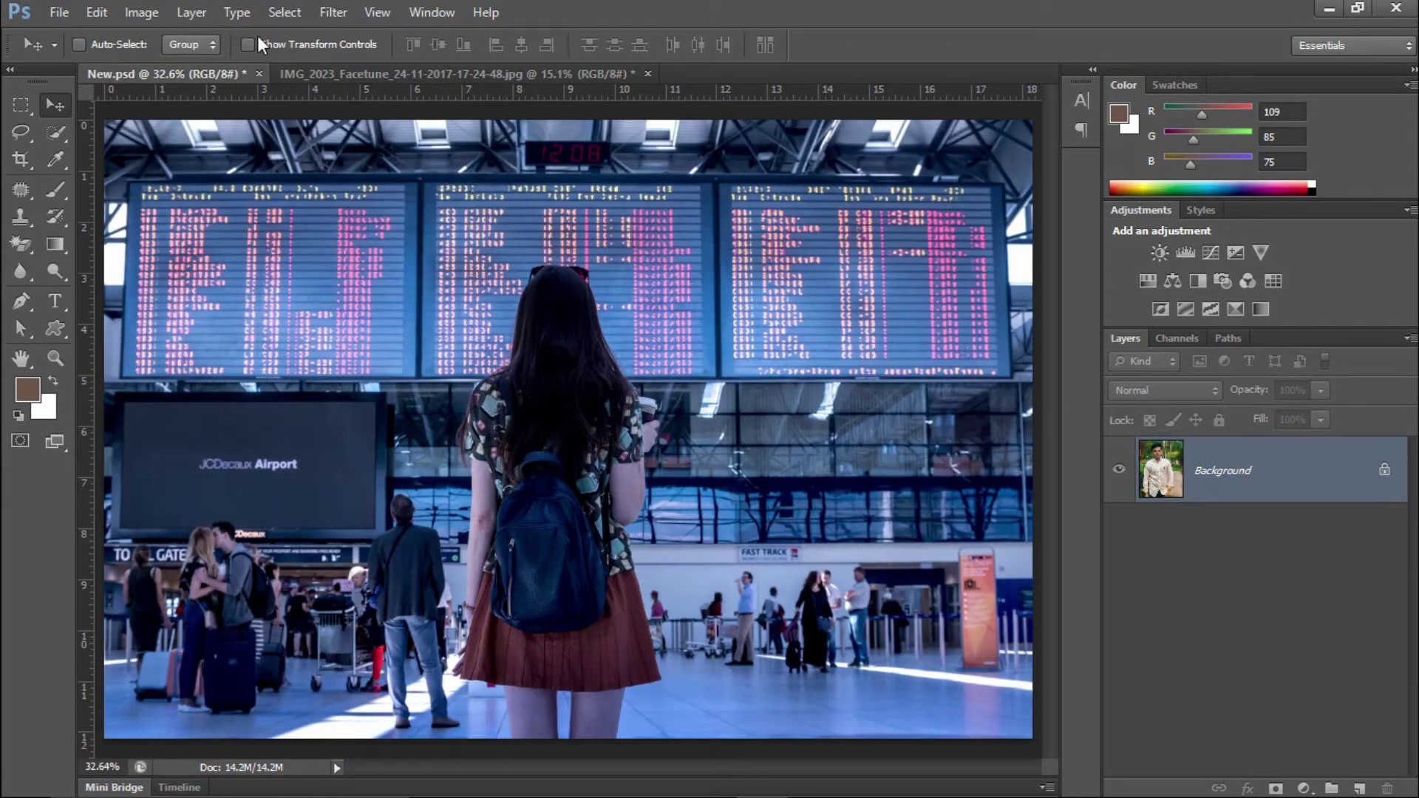
left_click(333, 13)
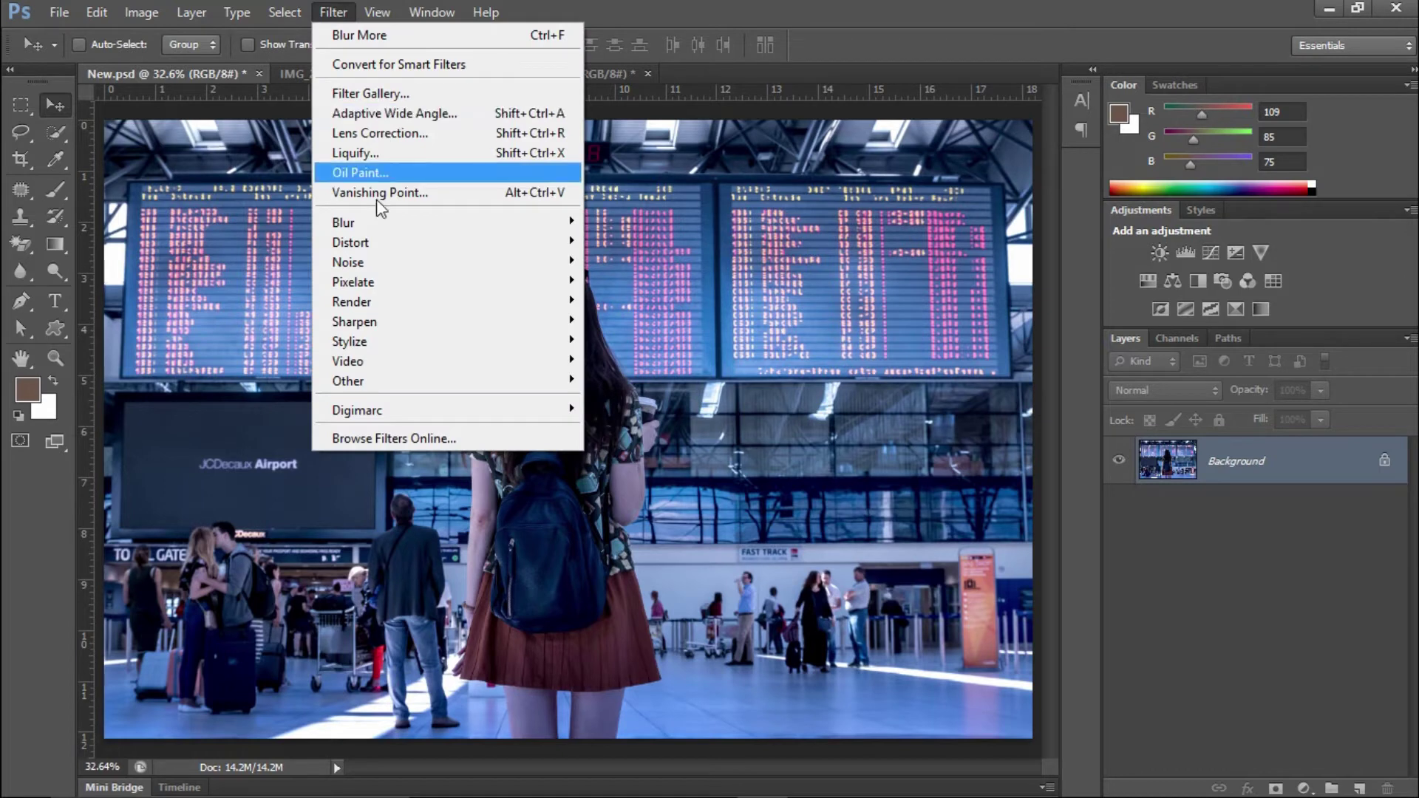
mouse_move(344, 222)
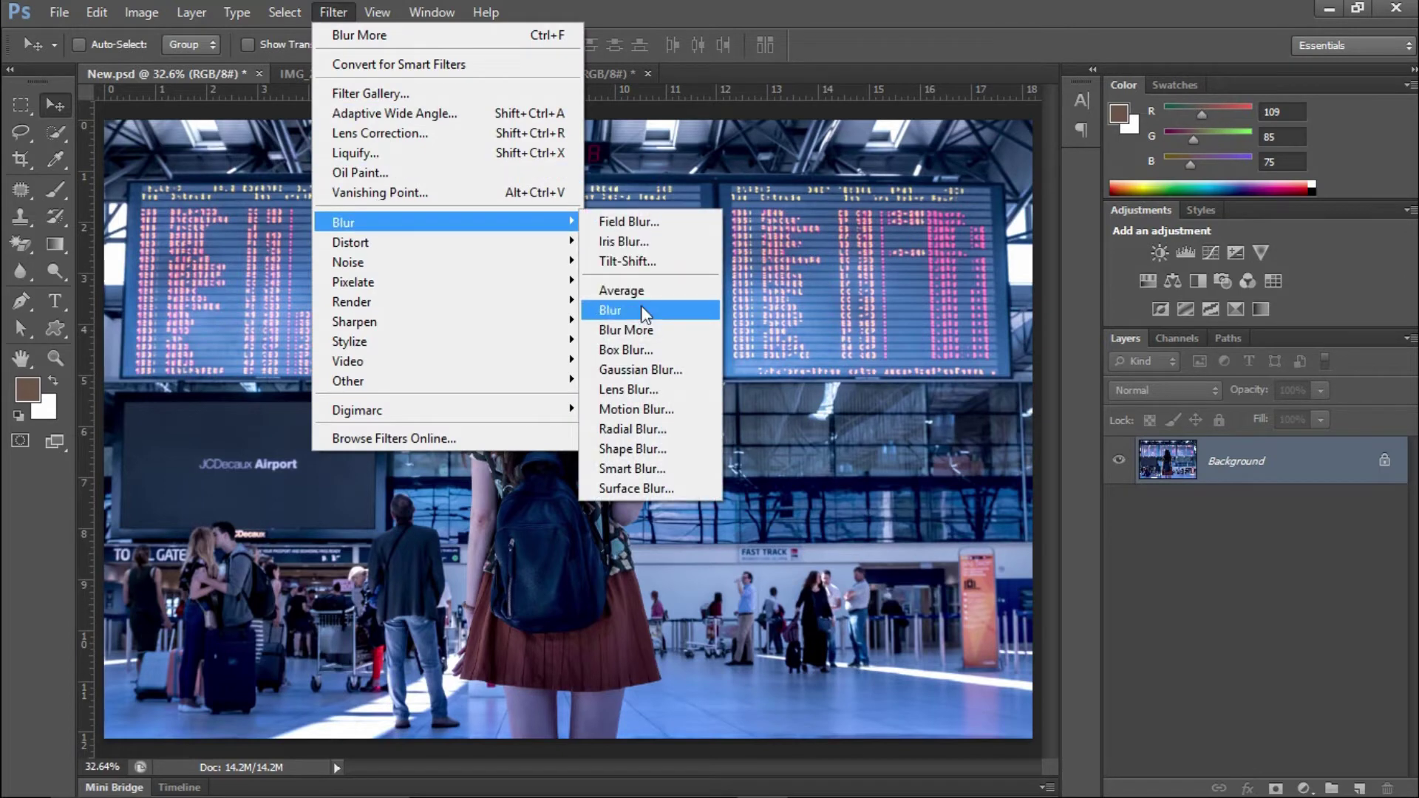
left_click(625, 349)
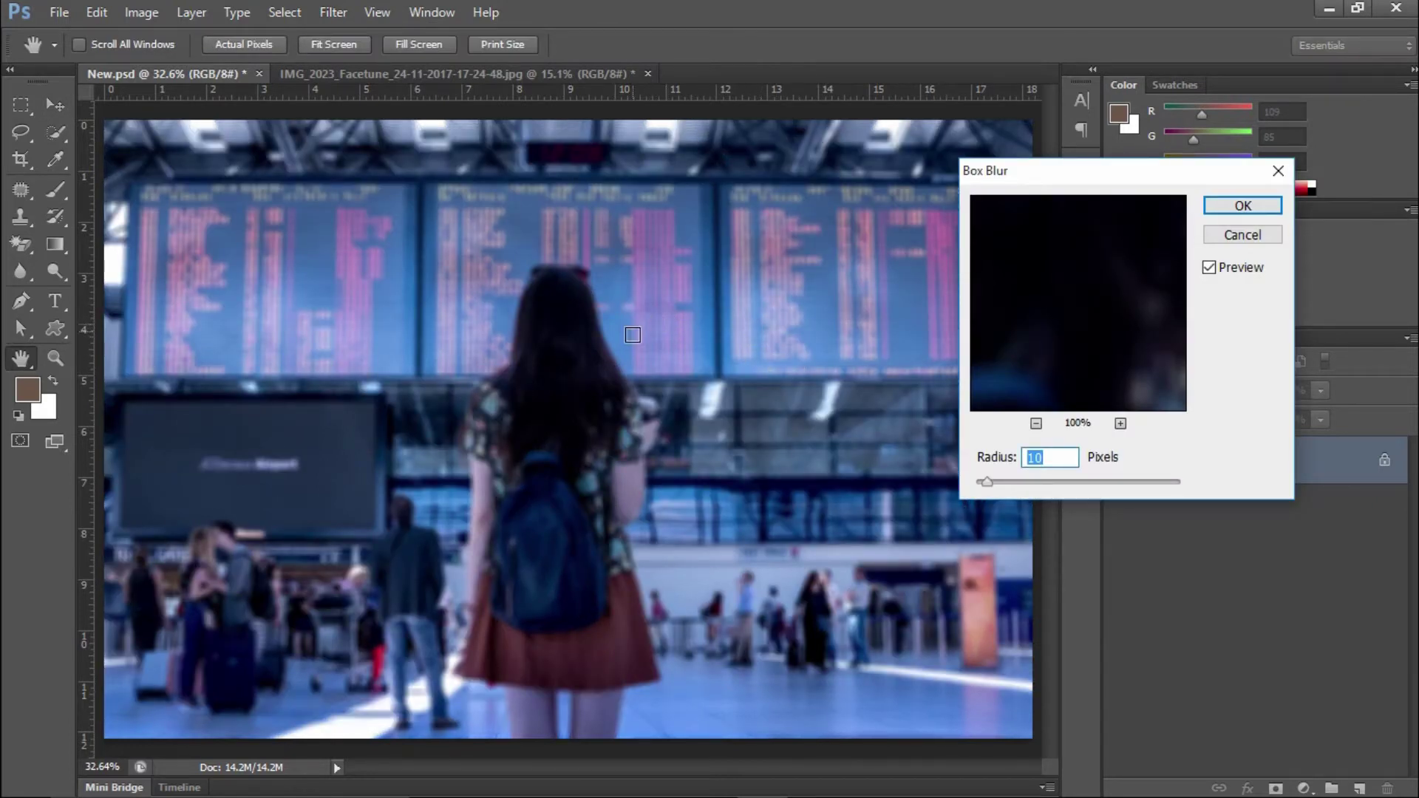
scroll(622, 255, "up", 1)
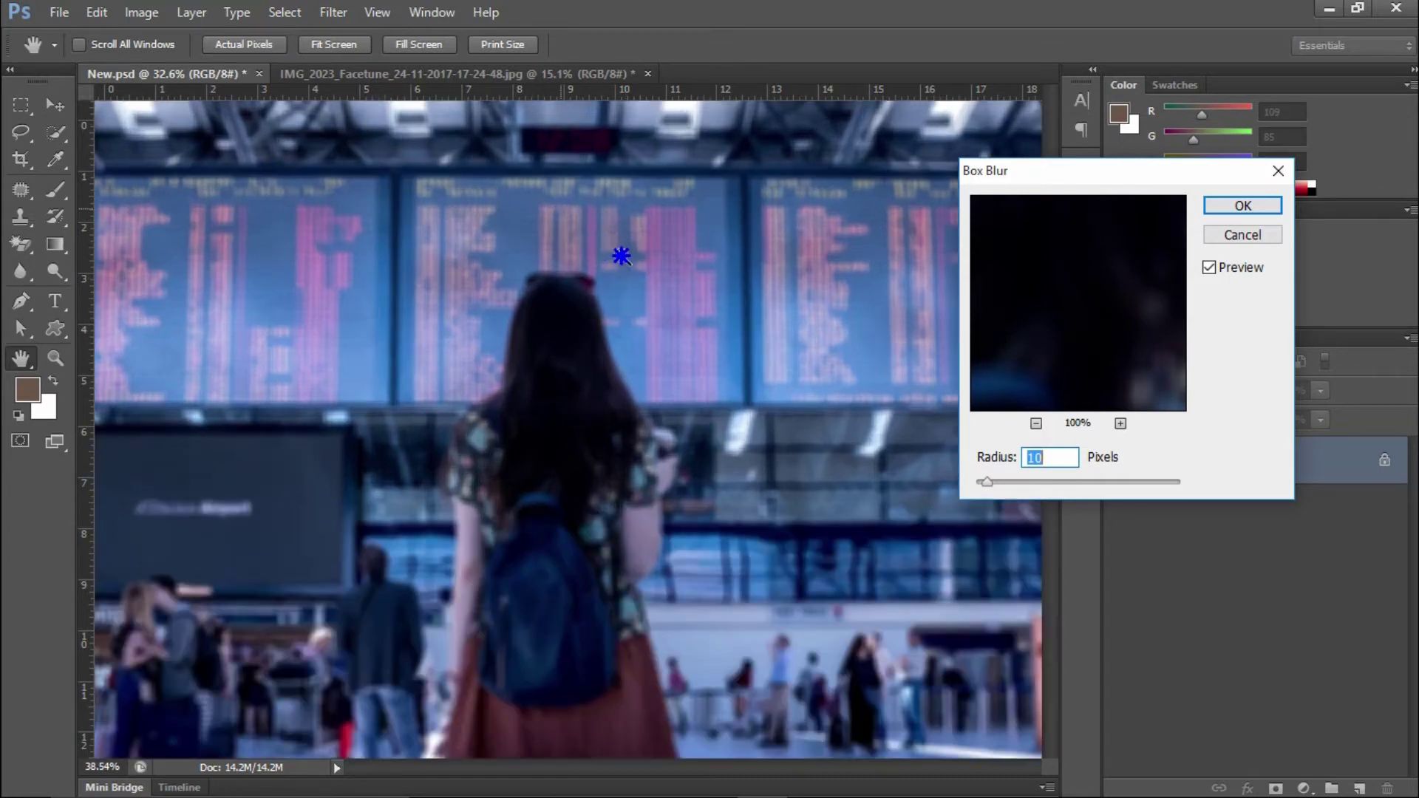
scroll(622, 255, "up", 3)
scroll(624, 255, "up", 2)
scroll(628, 254, "up", 2)
scroll(631, 254, "up", 2)
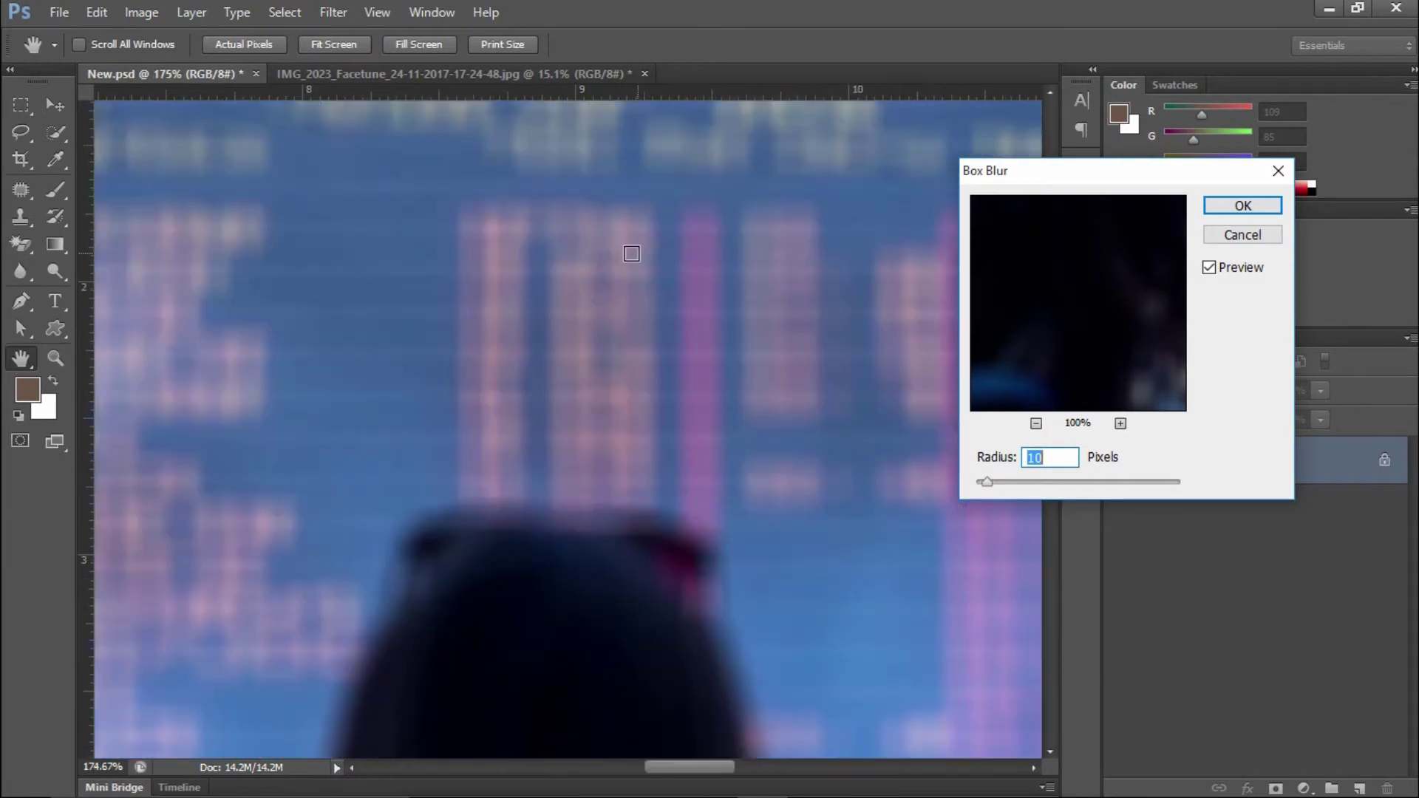
scroll(498, 272, "up", 1)
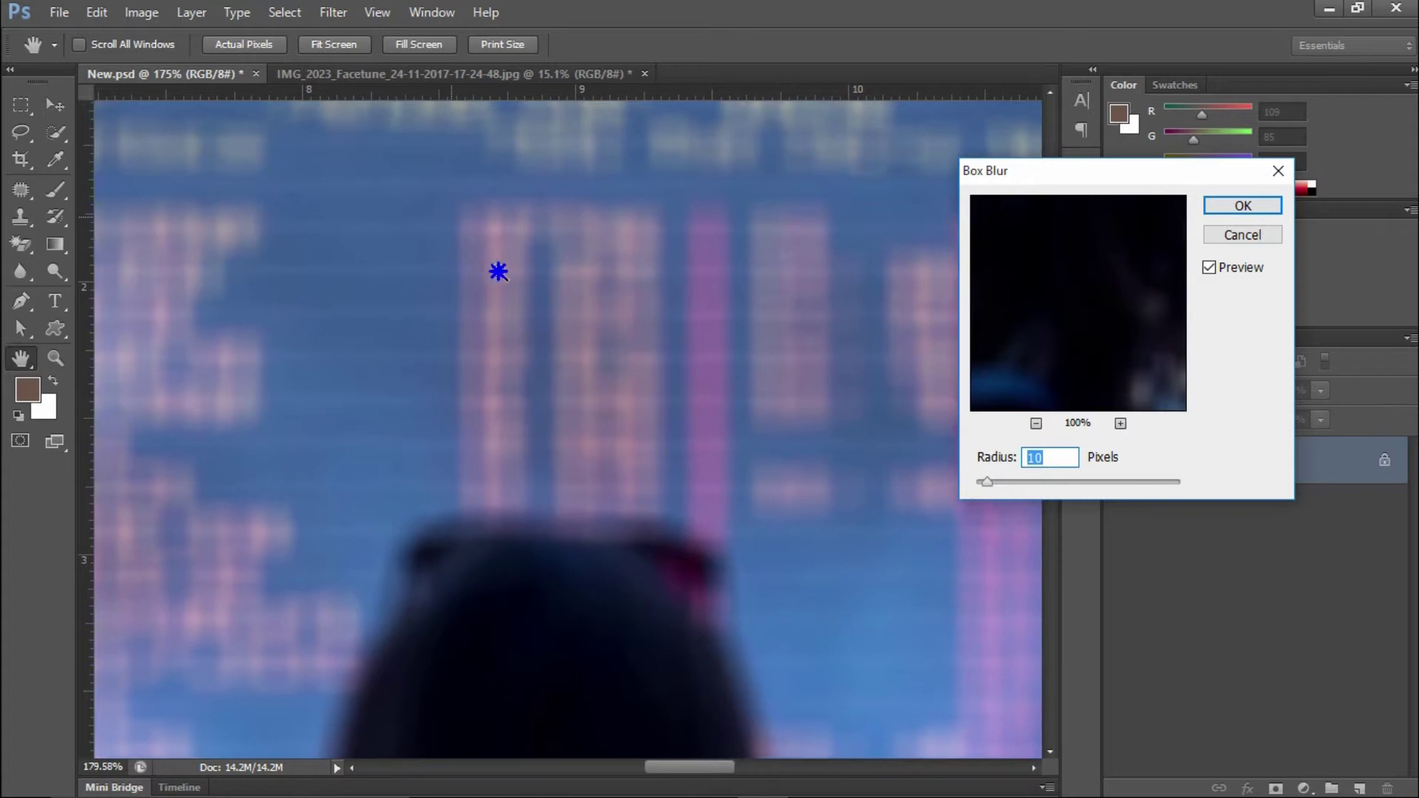
scroll(498, 272, "up", 5)
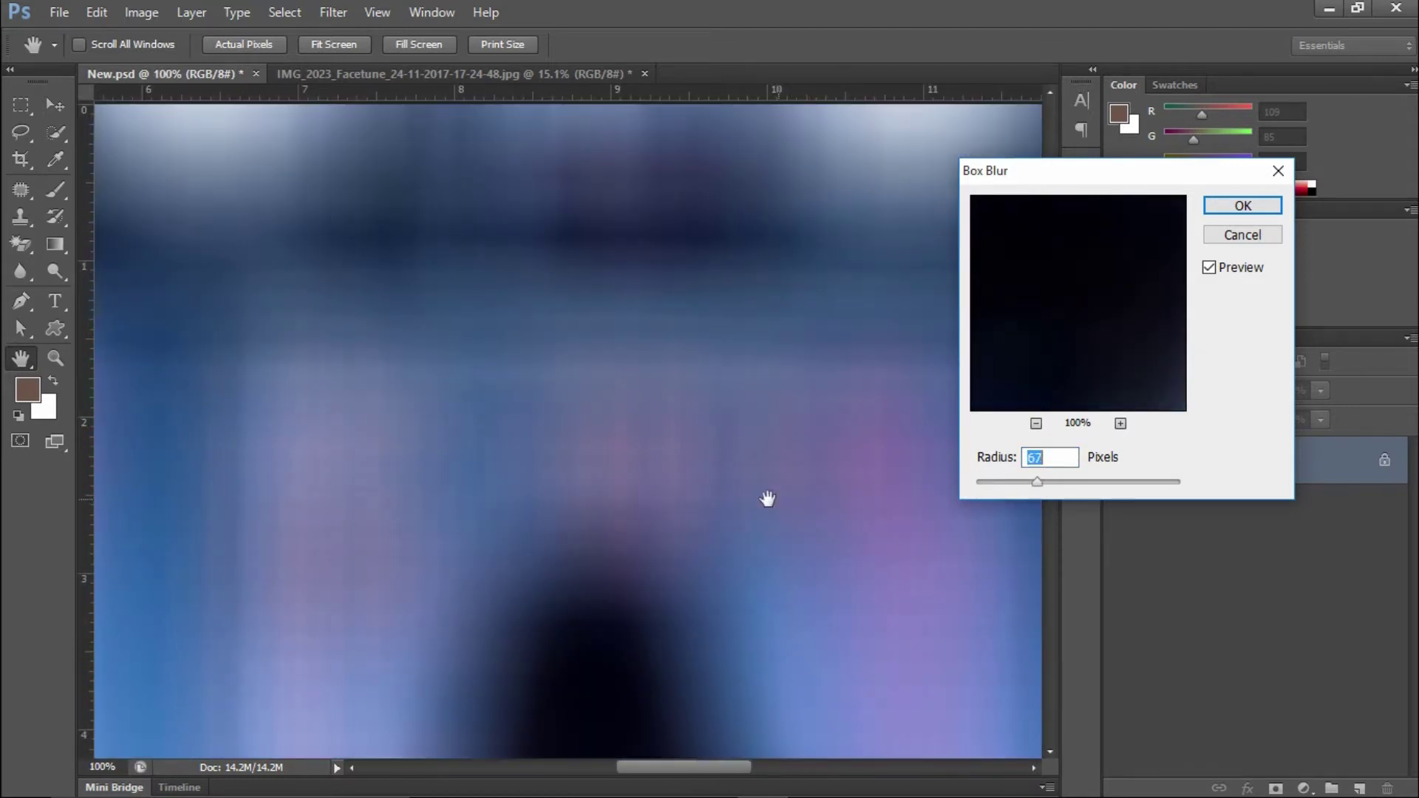
left_click_drag(735, 481, 687, 352)
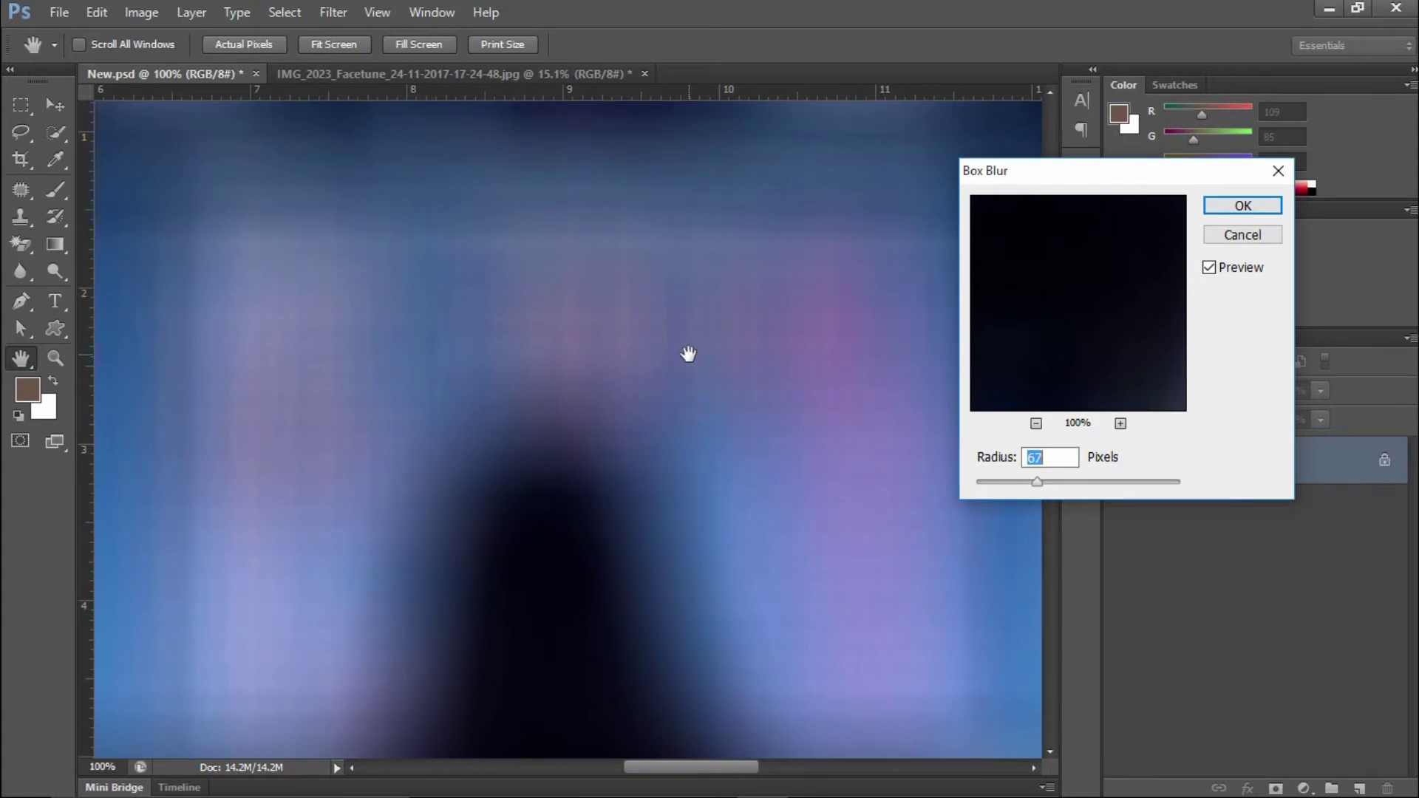
scroll(687, 354, "down", 6)
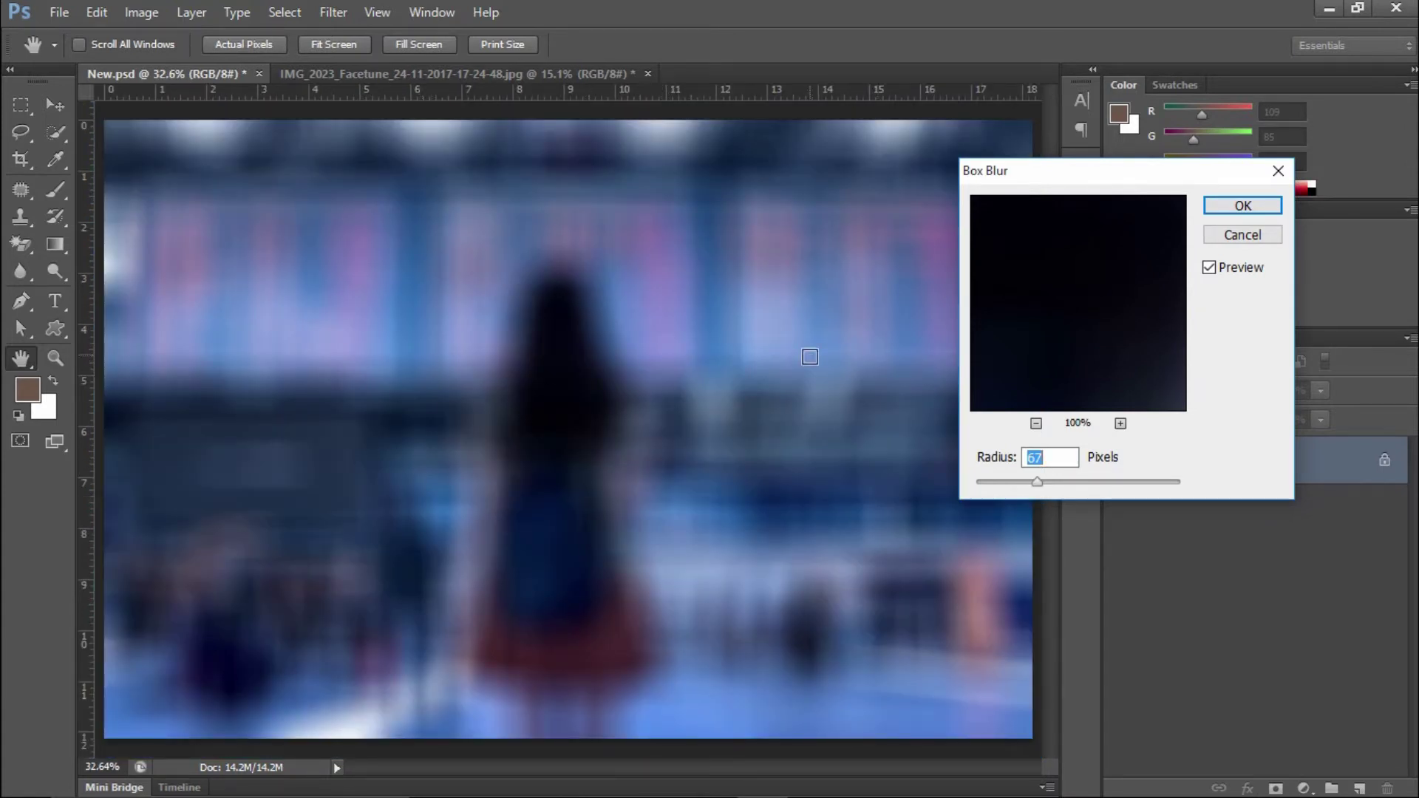
mouse_move(1012, 481)
left_mouse_down()
mouse_move(977, 481)
mouse_move(1001, 483)
left_mouse_up()
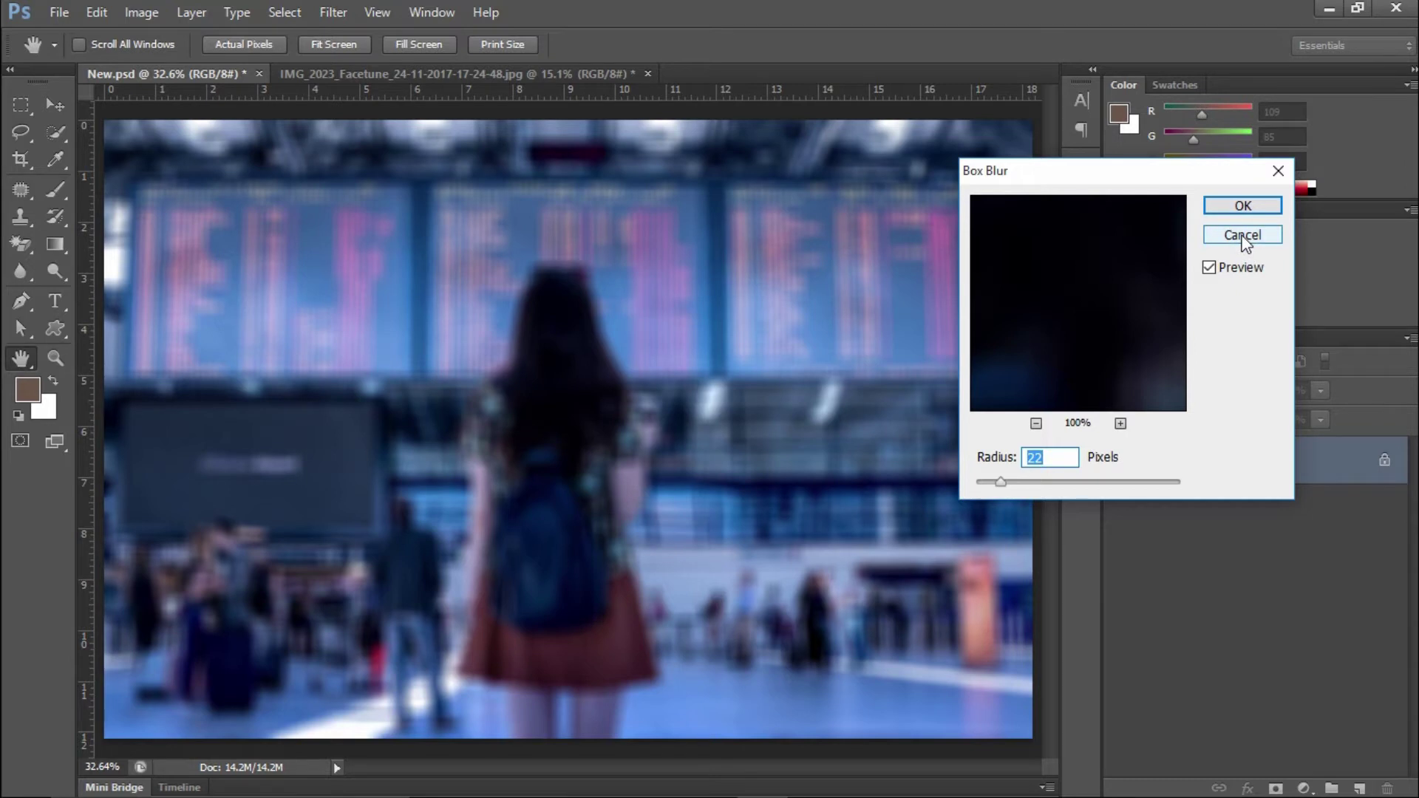
left_click(1244, 236)
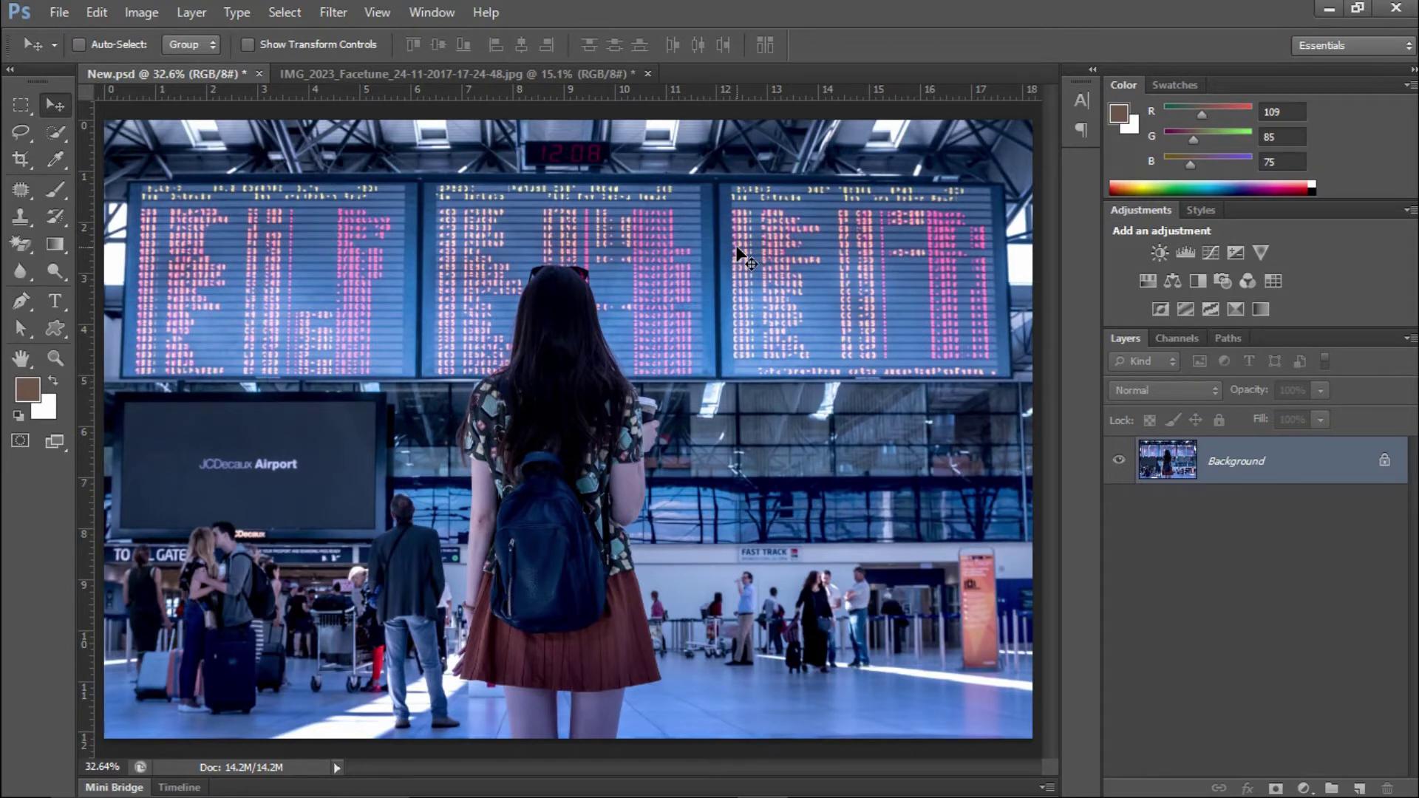
Preview Gaussian Blur on the airport photo at radius 3.5, 42.8, 174.6, then maximum, and cancel.
left_click(593, 80)
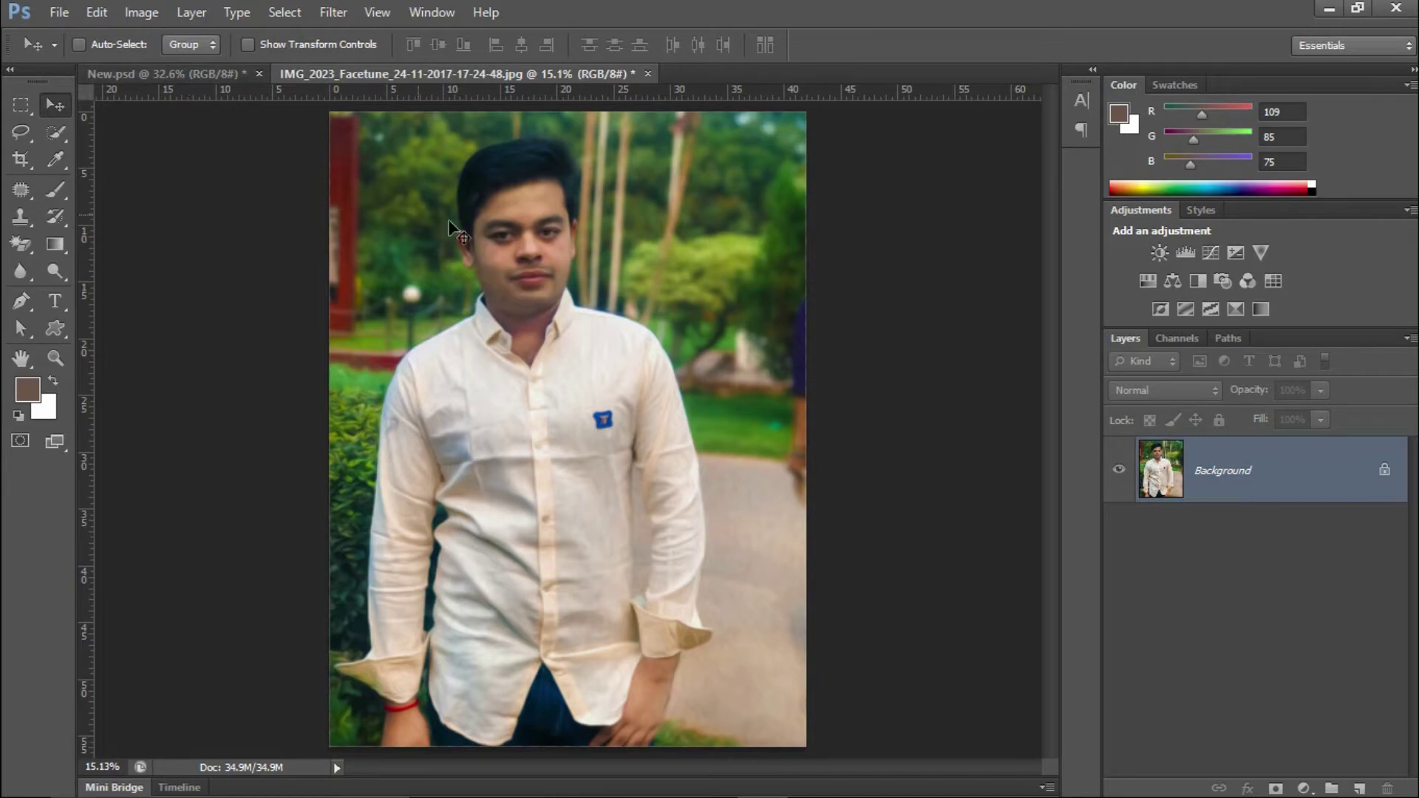
left_click(203, 73)
left_click(333, 12)
mouse_move(444, 222)
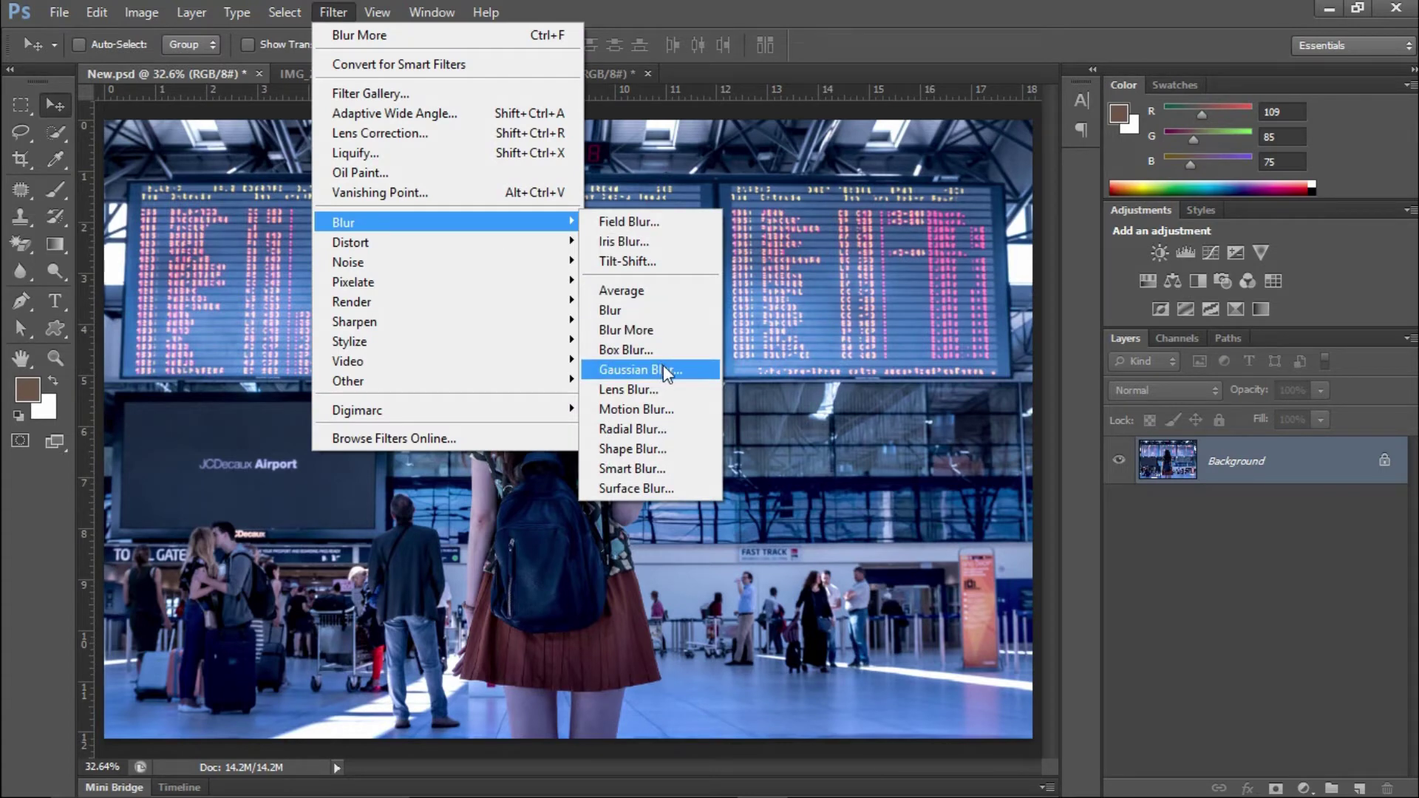
left_click(624, 373)
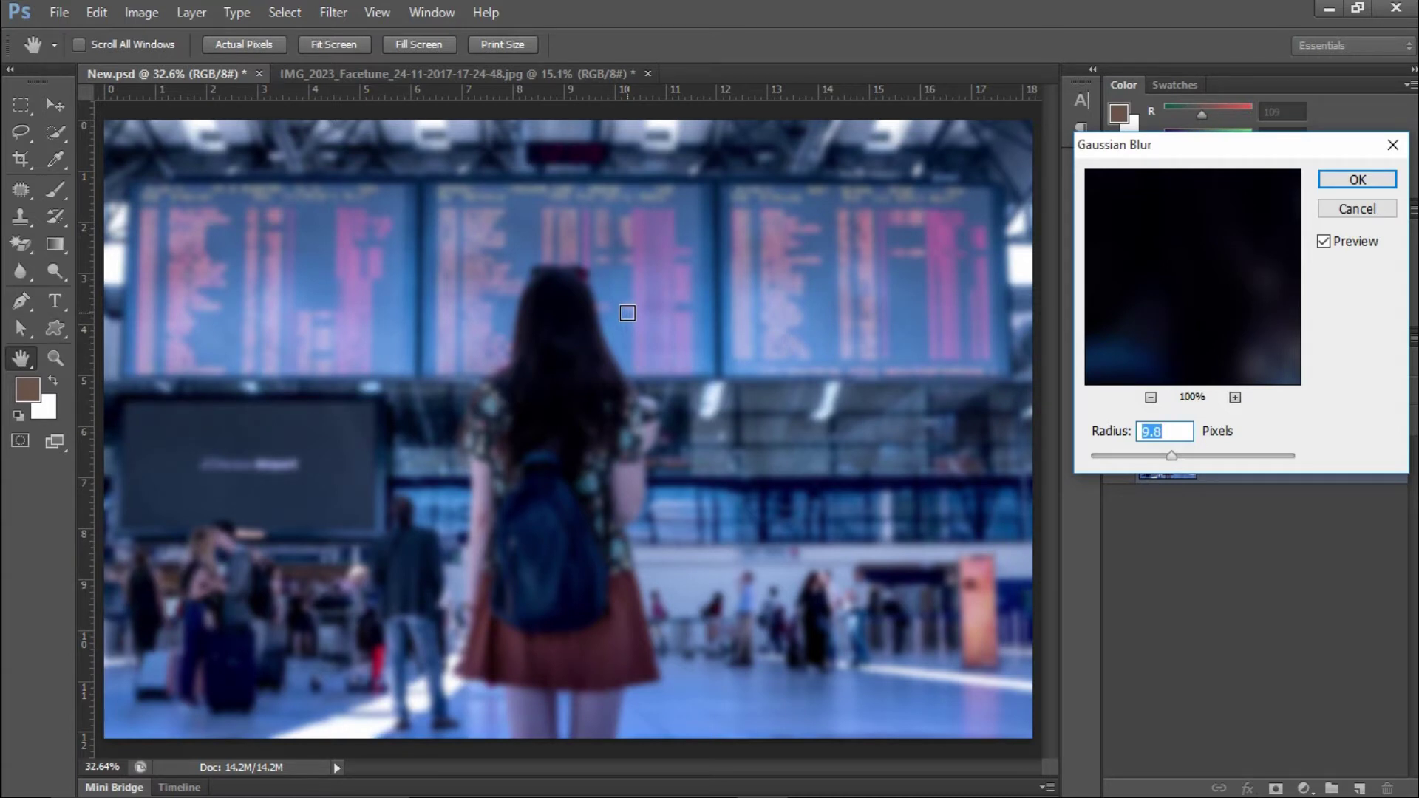
left_click_drag(1171, 457, 1129, 463)
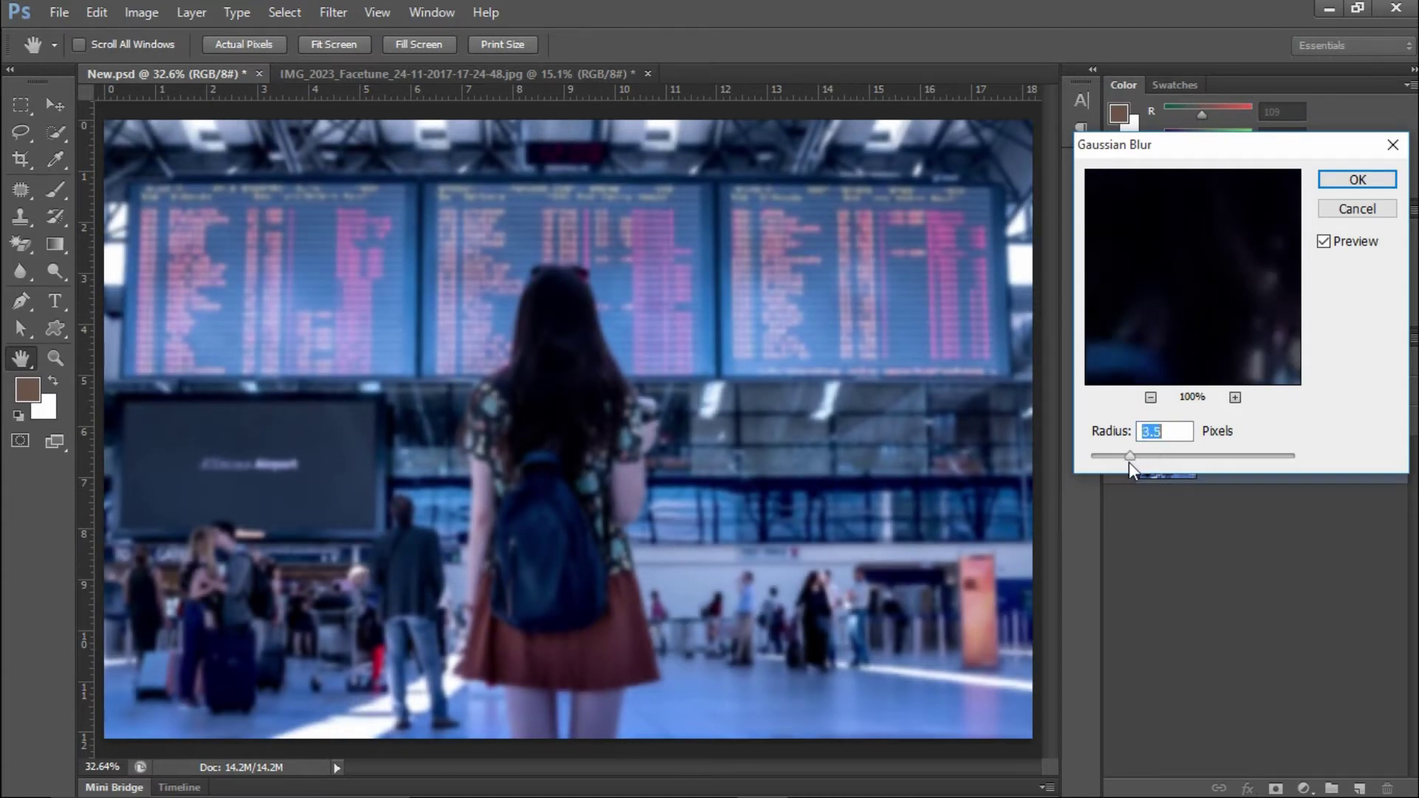
left_click(1197, 455)
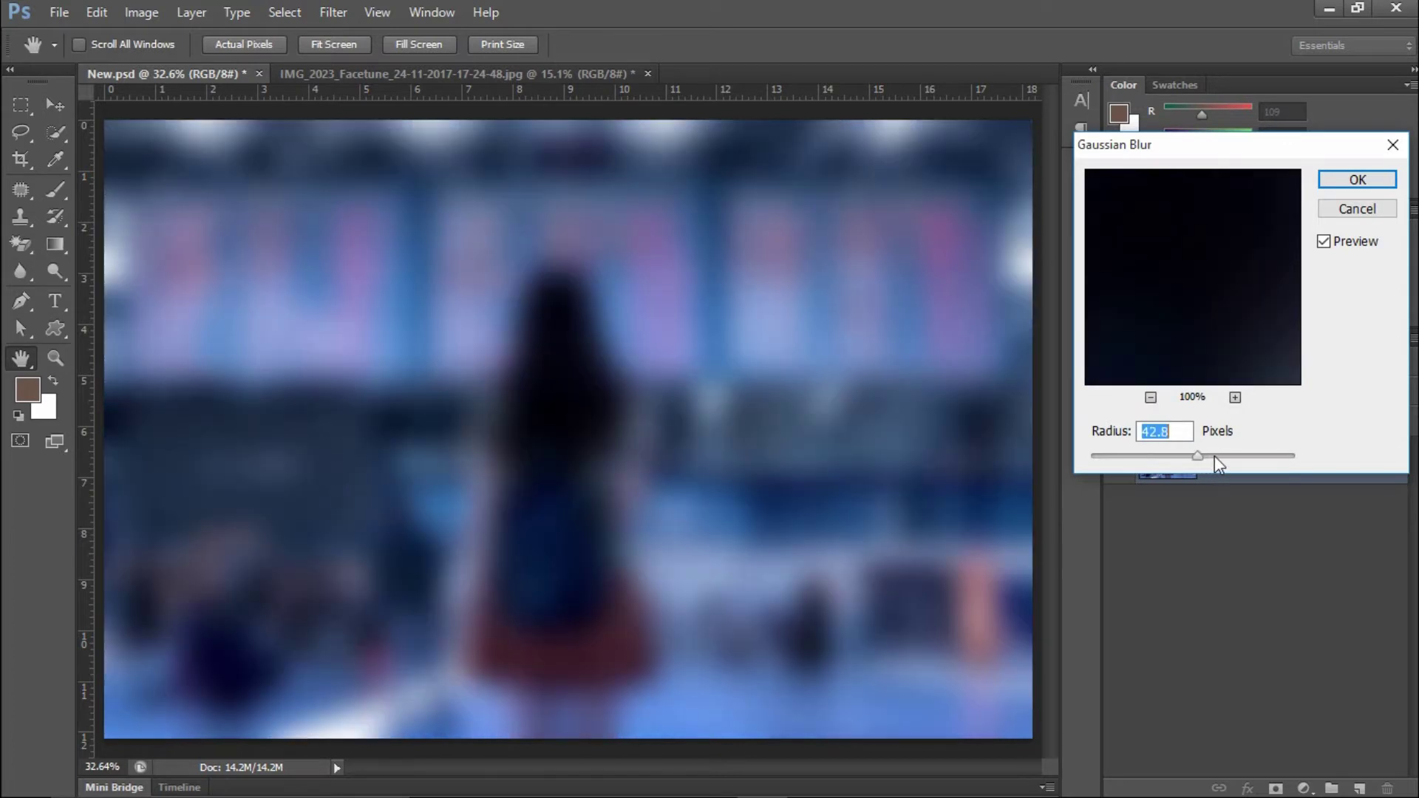
left_click(1248, 455)
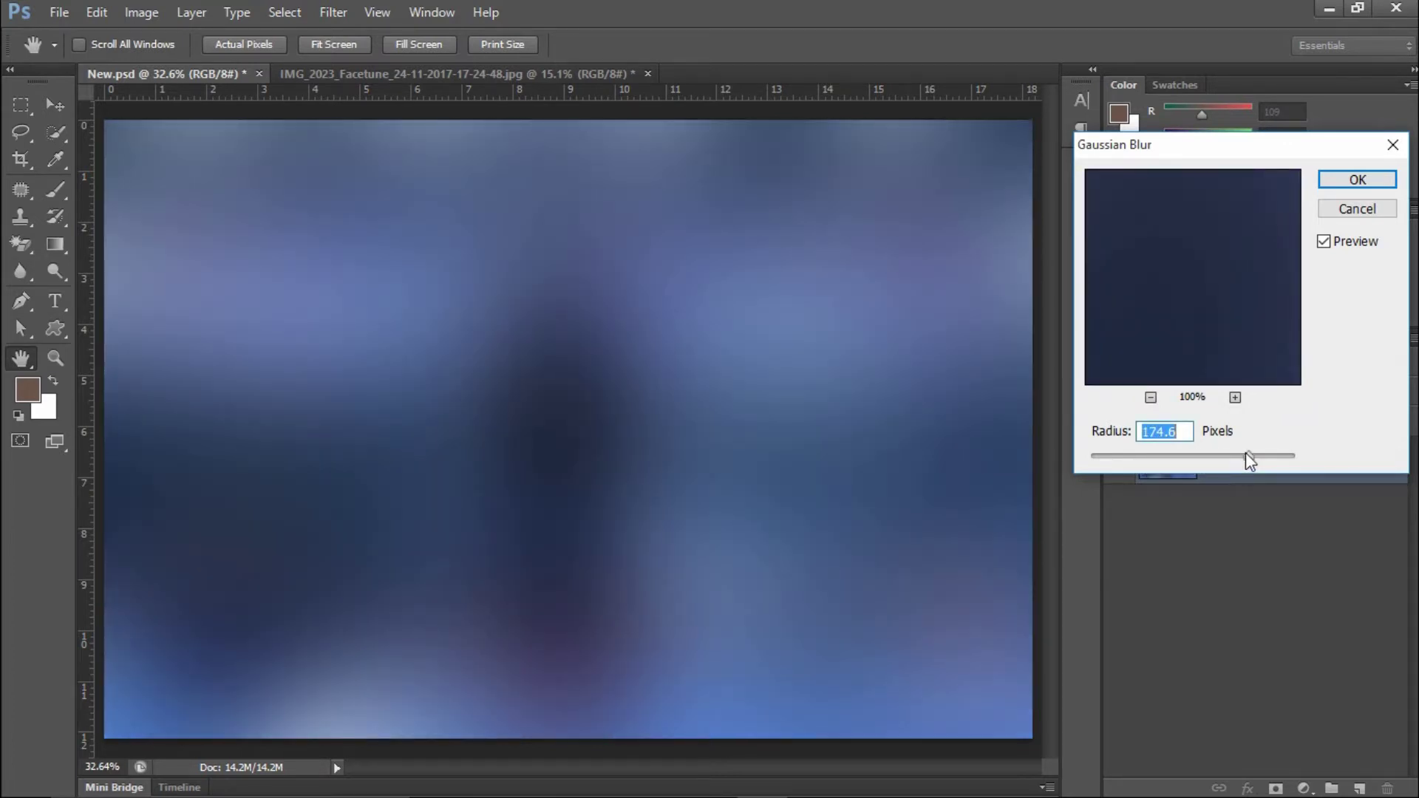
left_click(1305, 456)
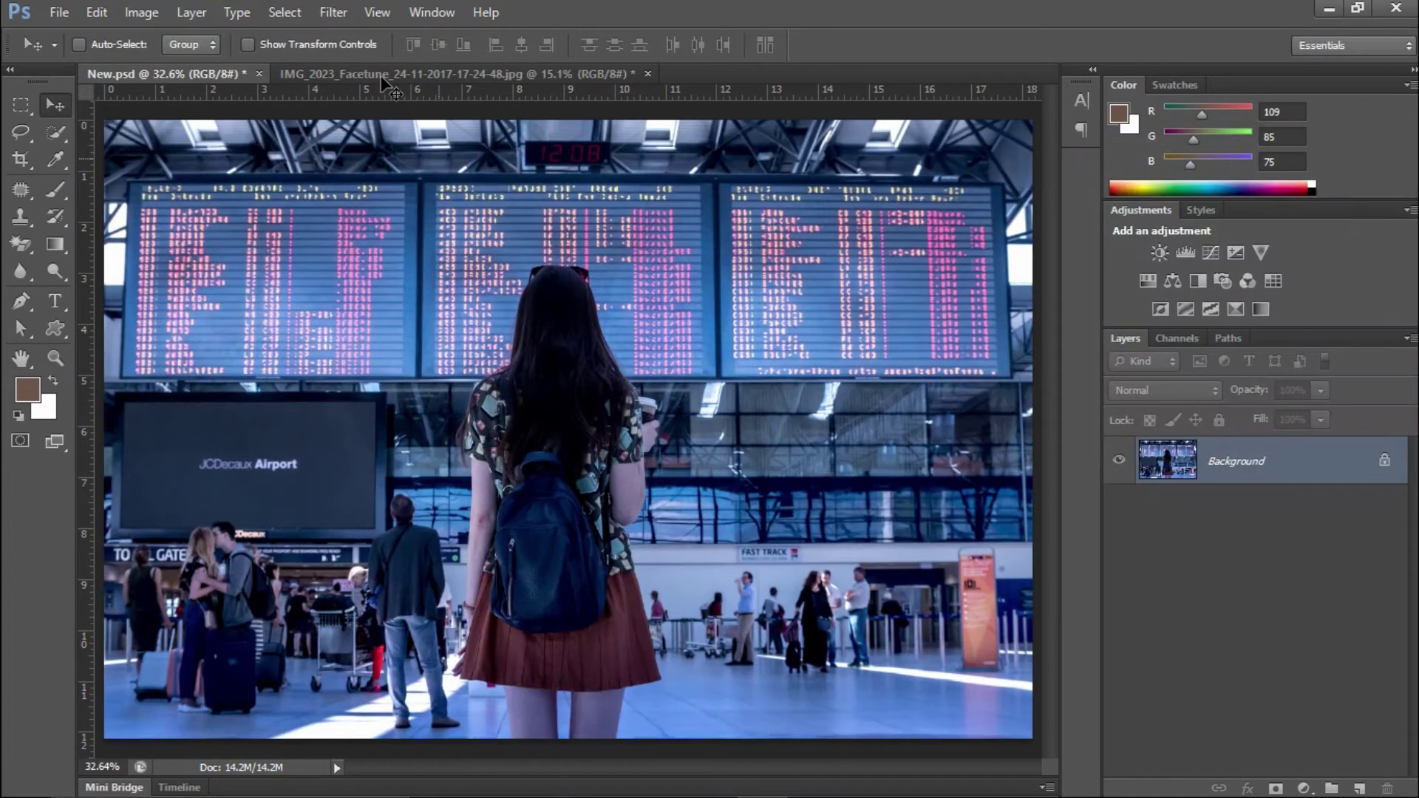
left_click(333, 13)
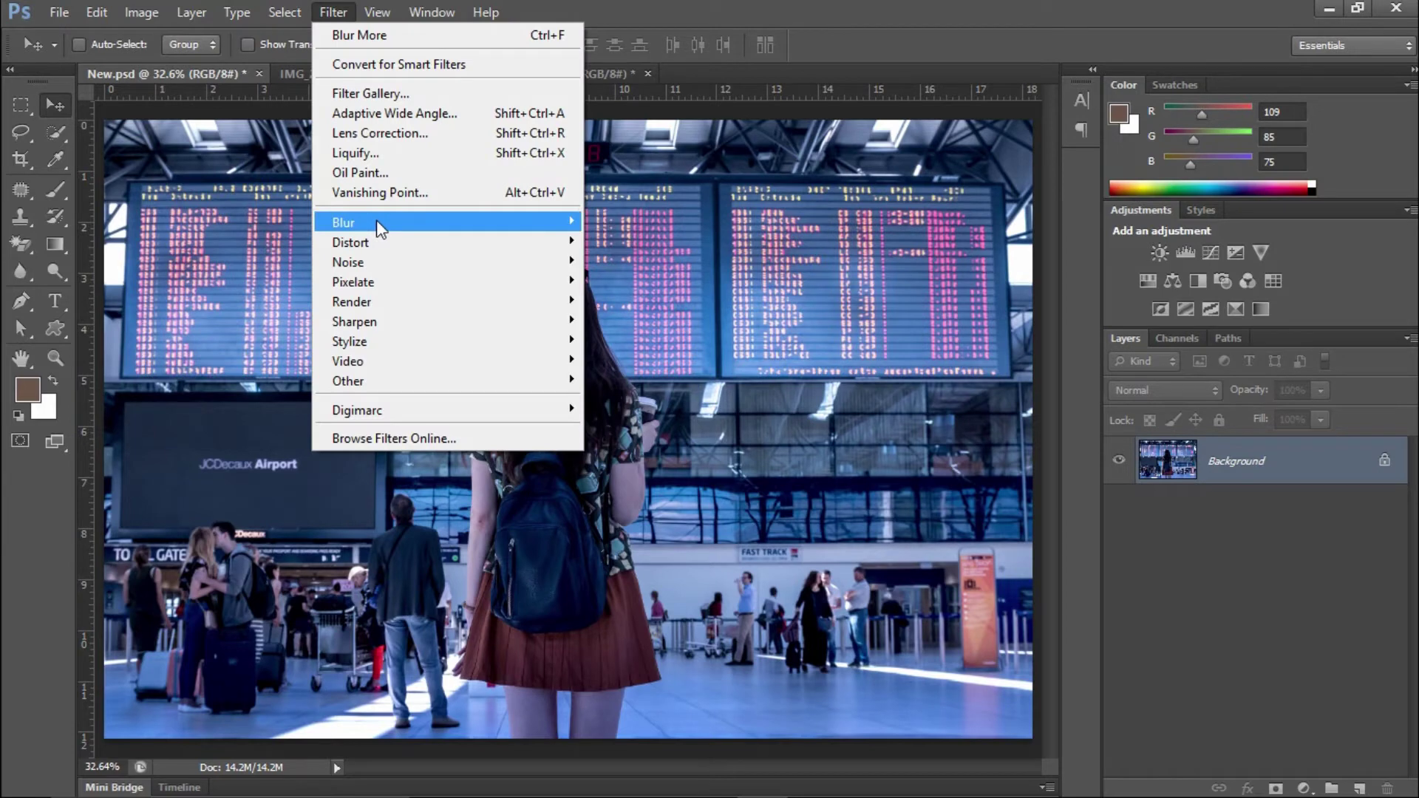
left_click(661, 287)
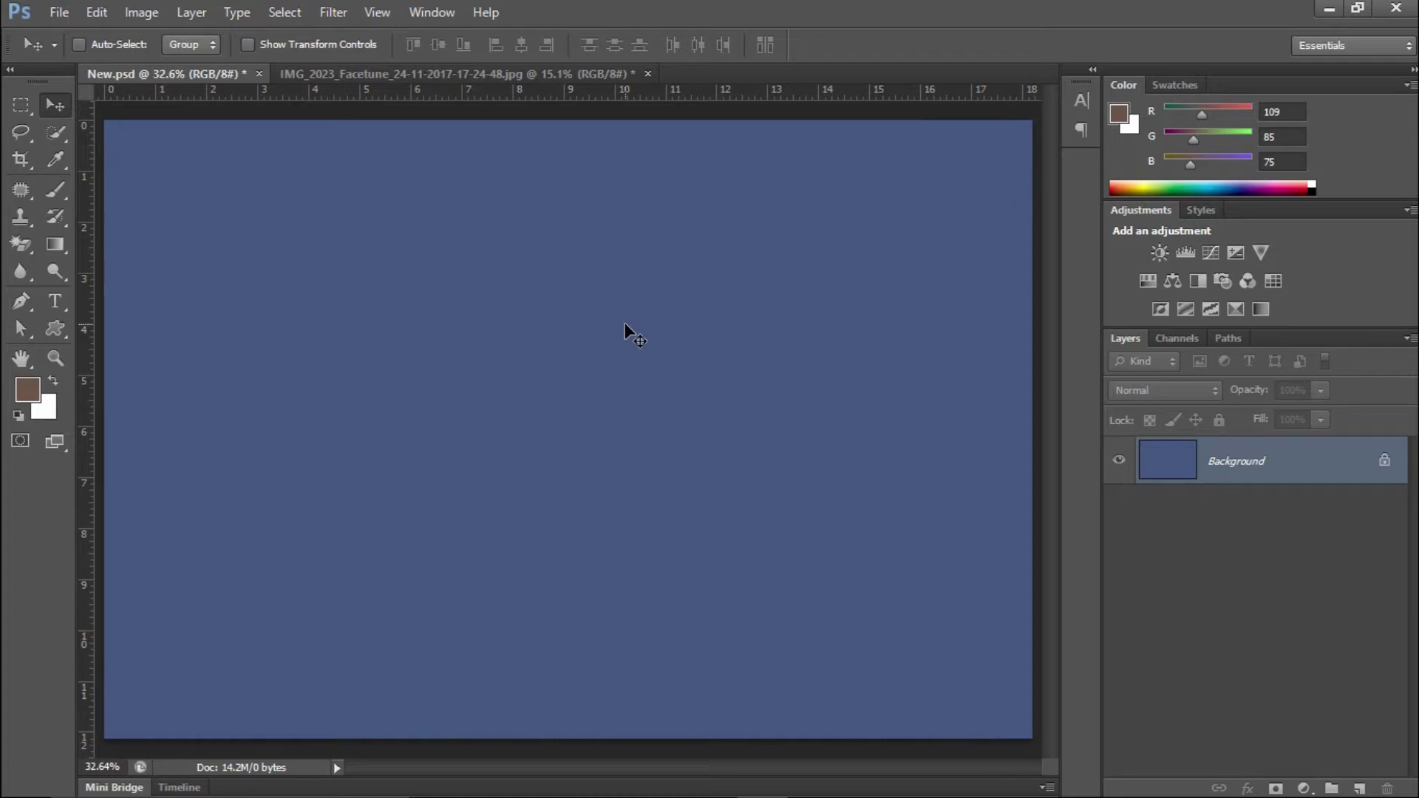
key("ctrl+z")
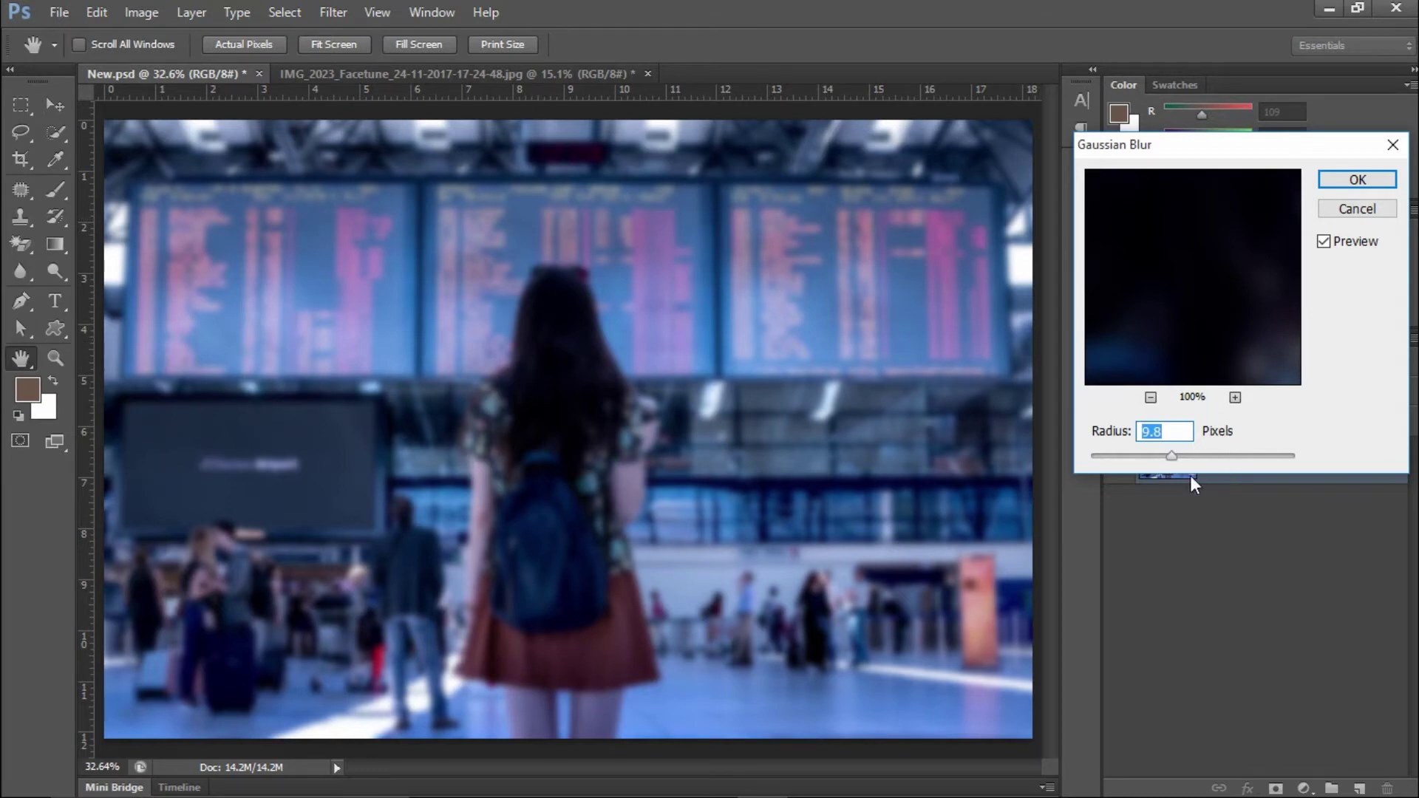
left_click_drag(1171, 455, 1337, 453)
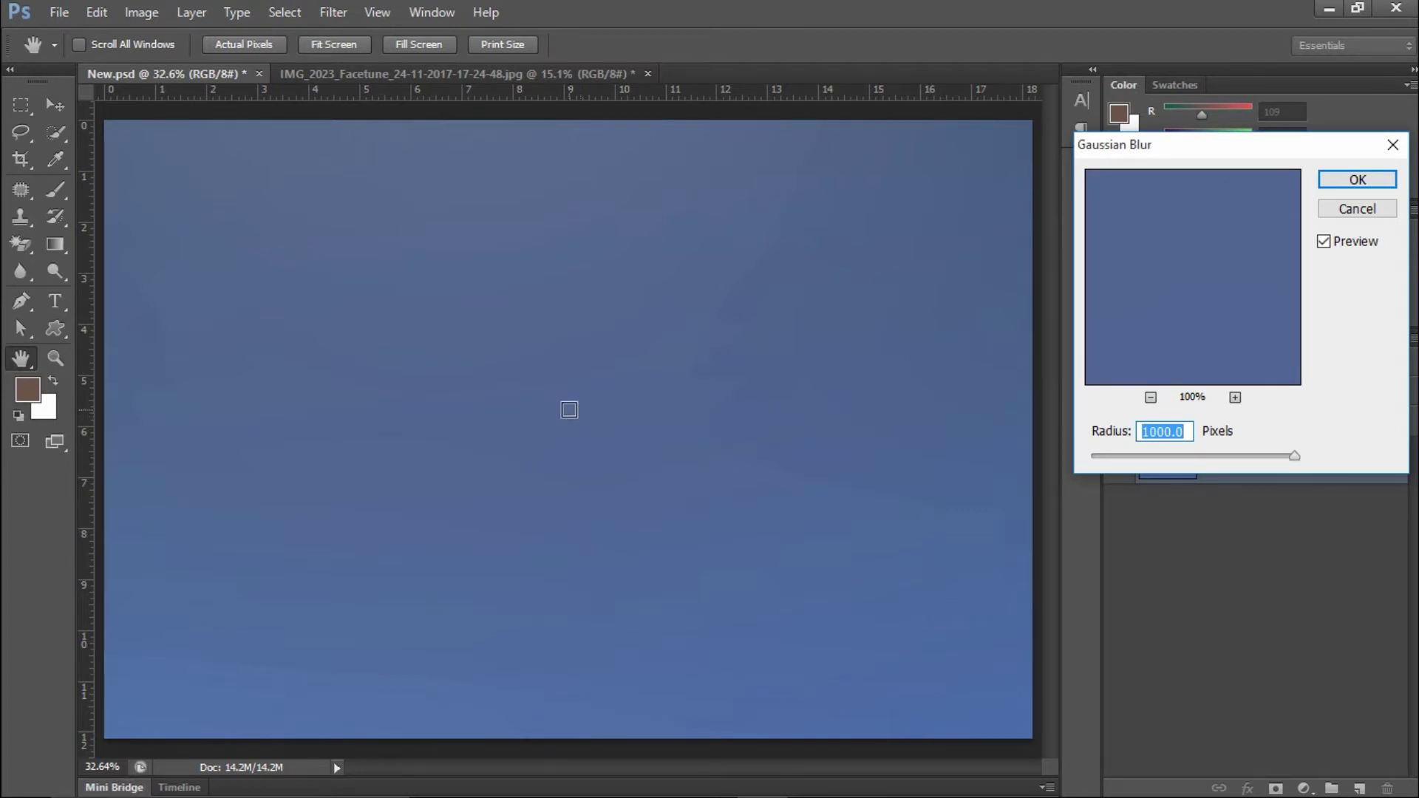
left_click(1357, 208)
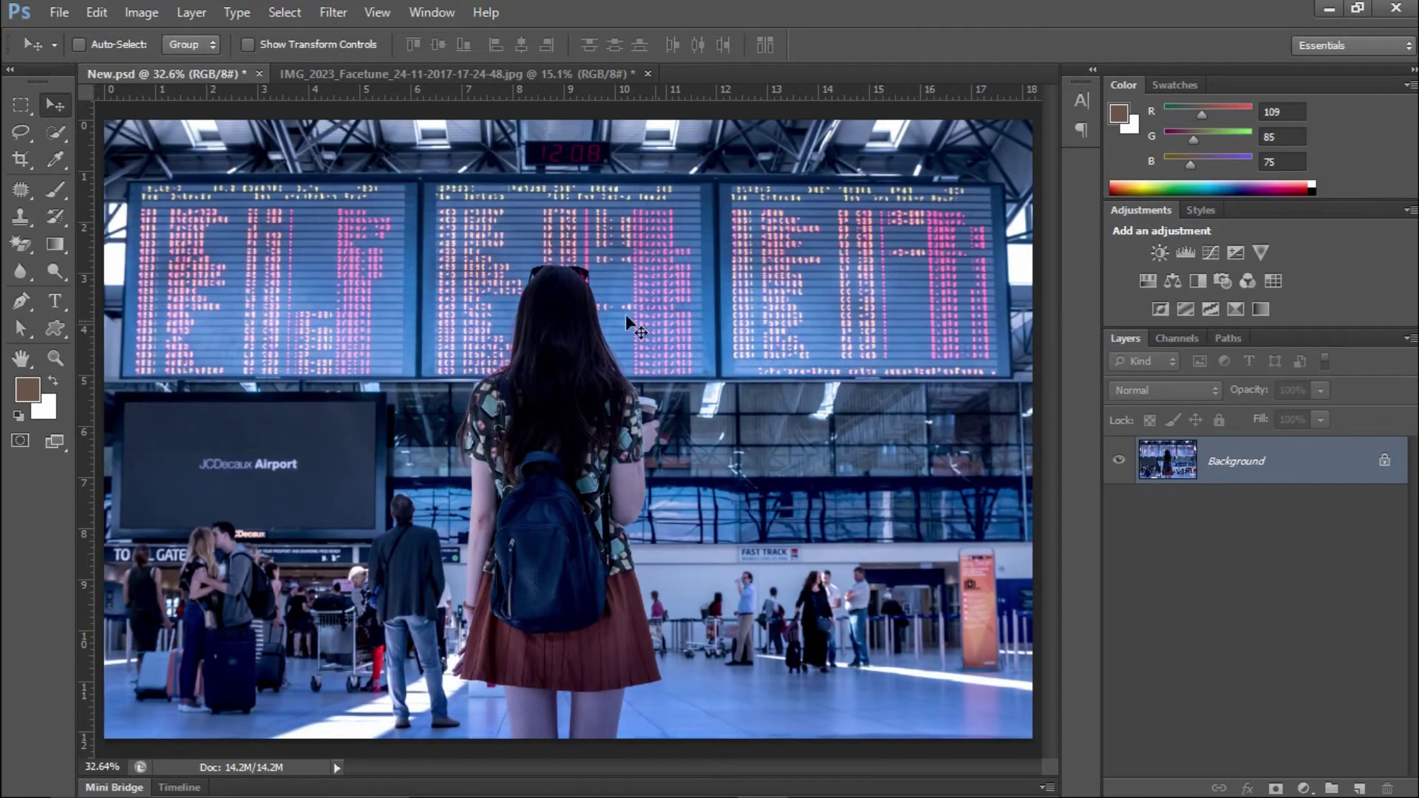
Close the portrait document, discarding its changes.
left_click(399, 73)
left_click(647, 74)
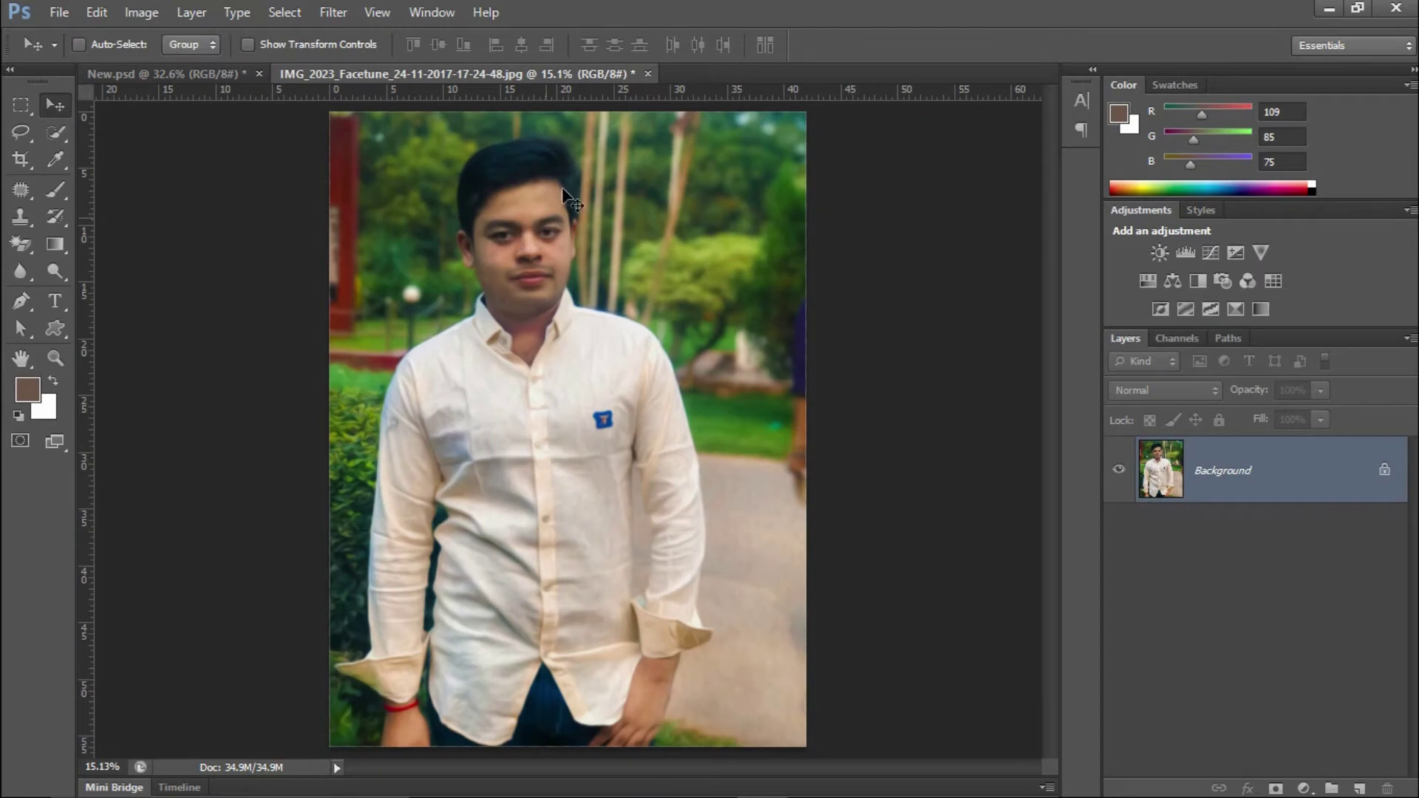
left_click(711, 325)
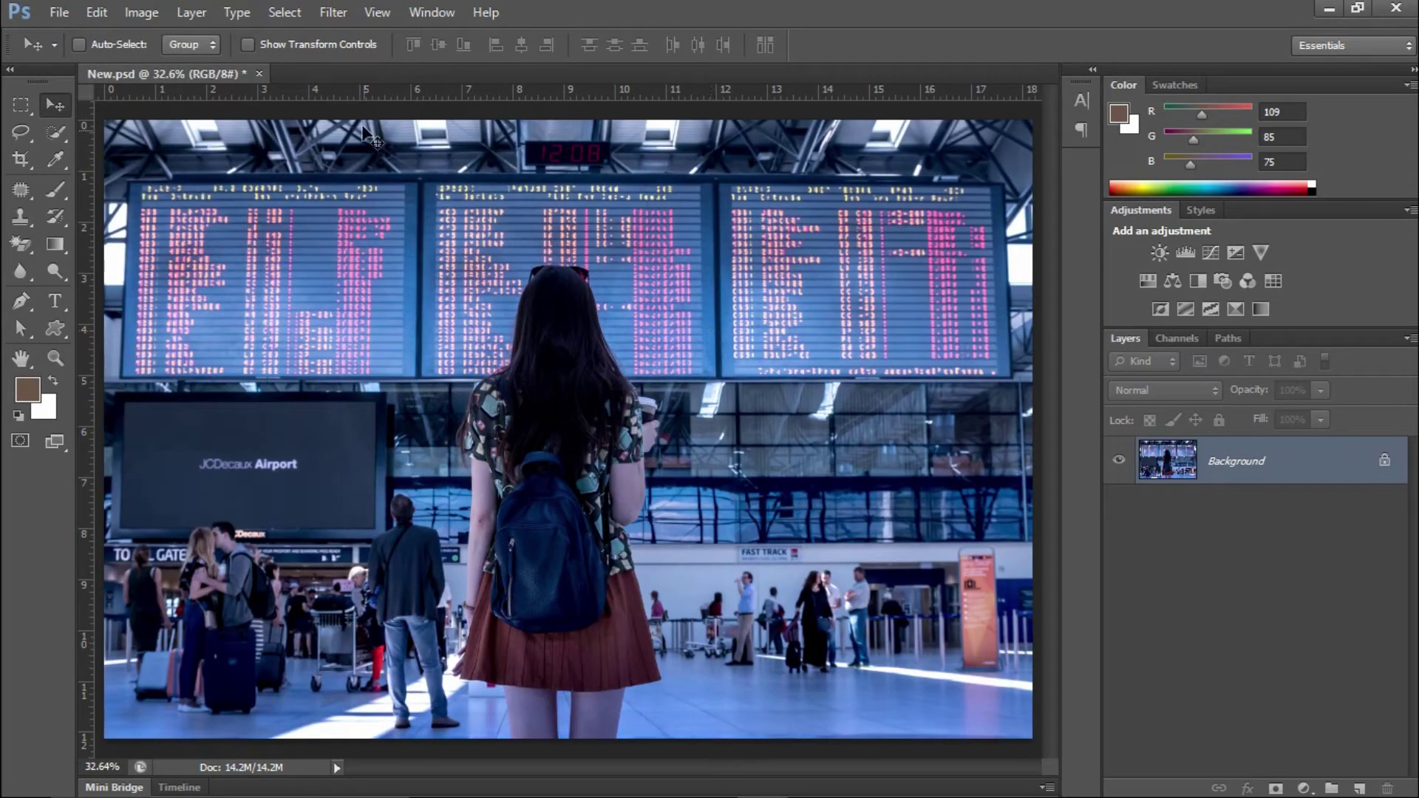
In Lens Blur, zero iris radius, blade curvature and specular sliders, with Uniform noise.
left_click(335, 14)
mouse_move(343, 224)
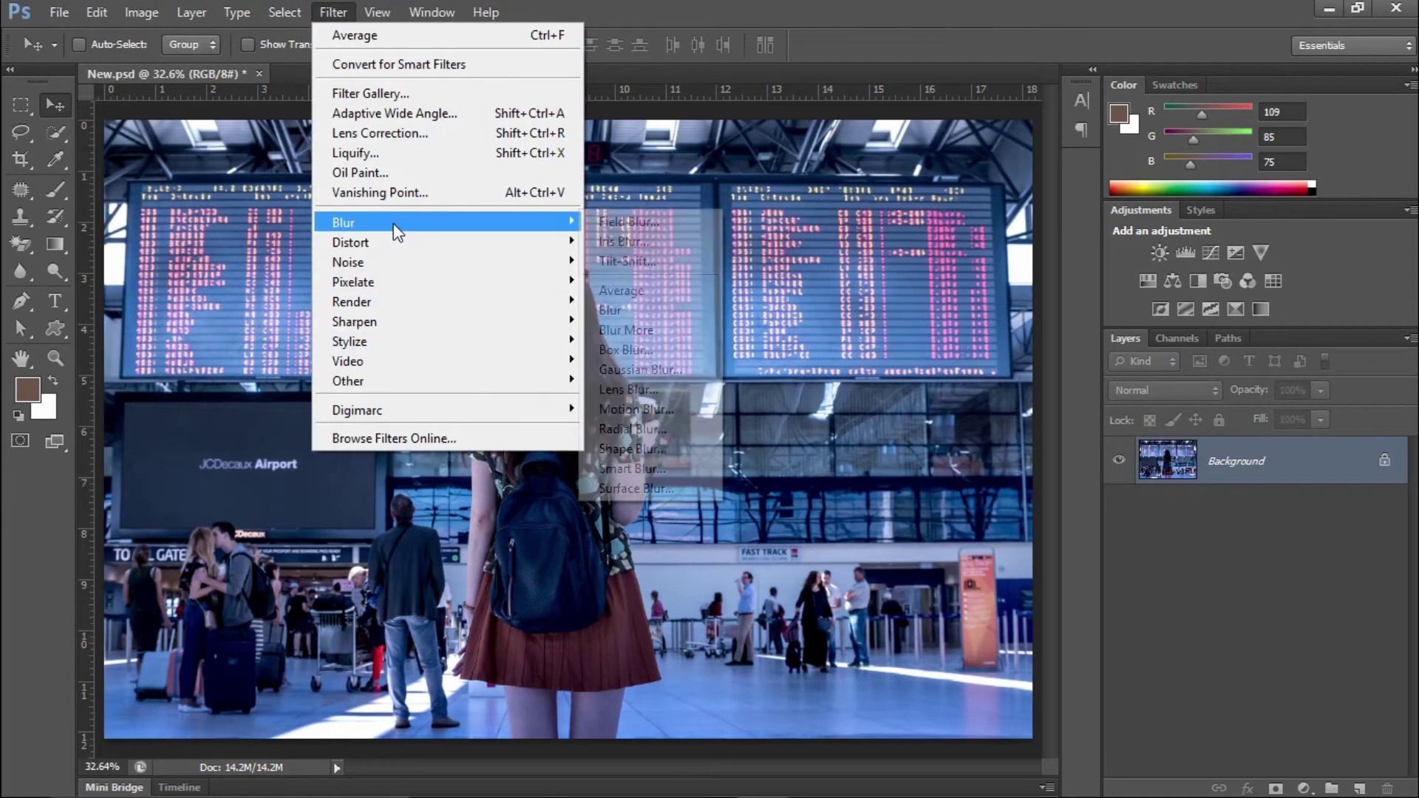
left_click(625, 394)
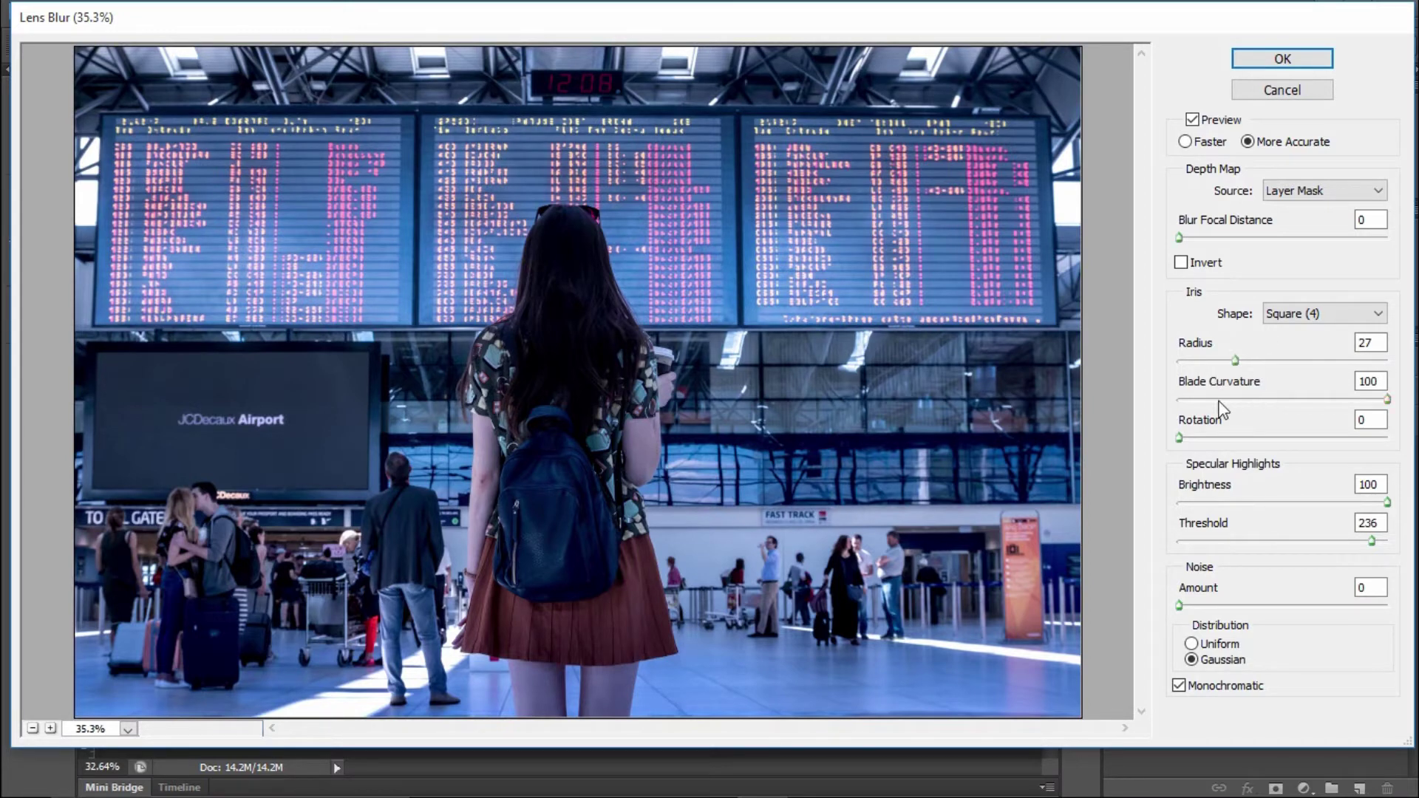
left_click_drag(1265, 387, 1093, 416)
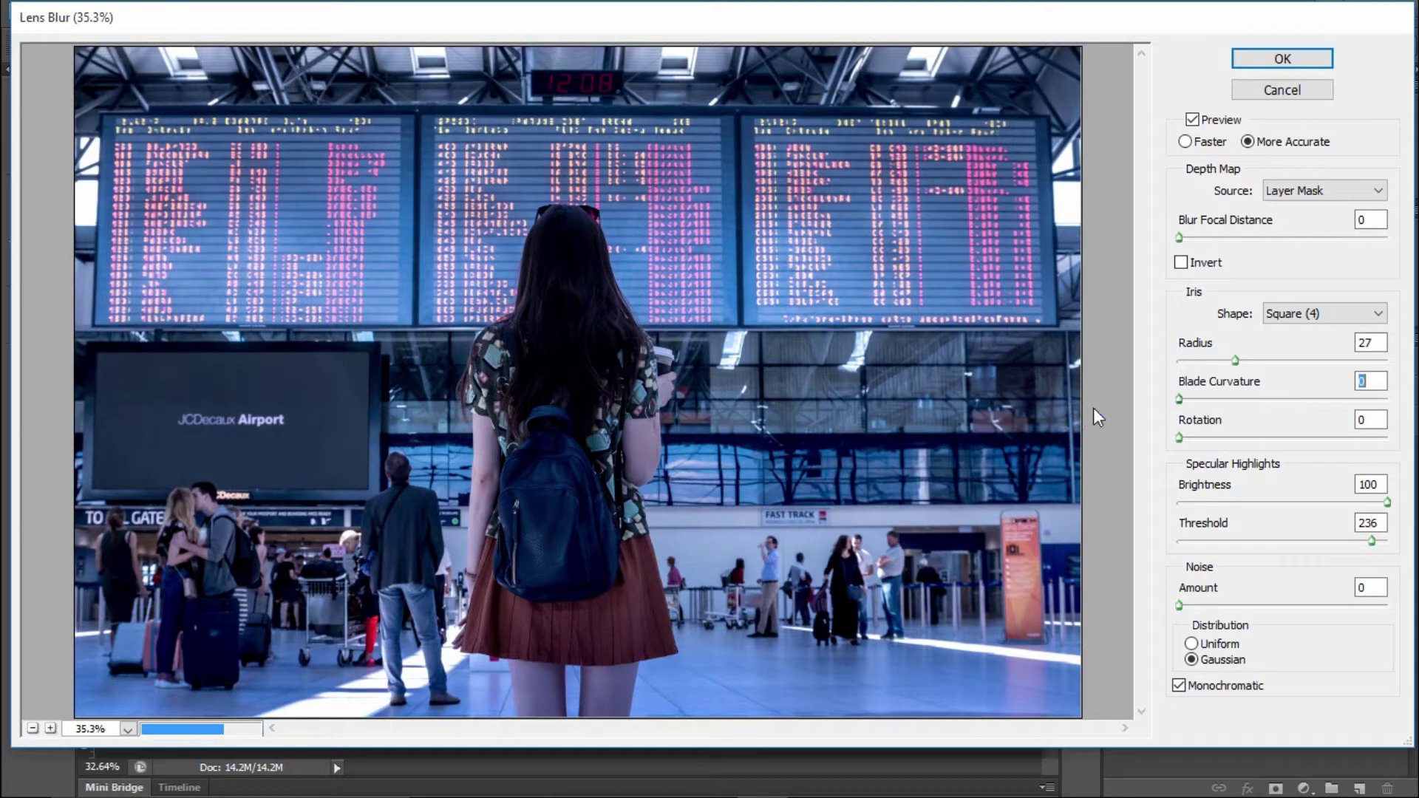
left_click_drag(1195, 344, 1140, 357)
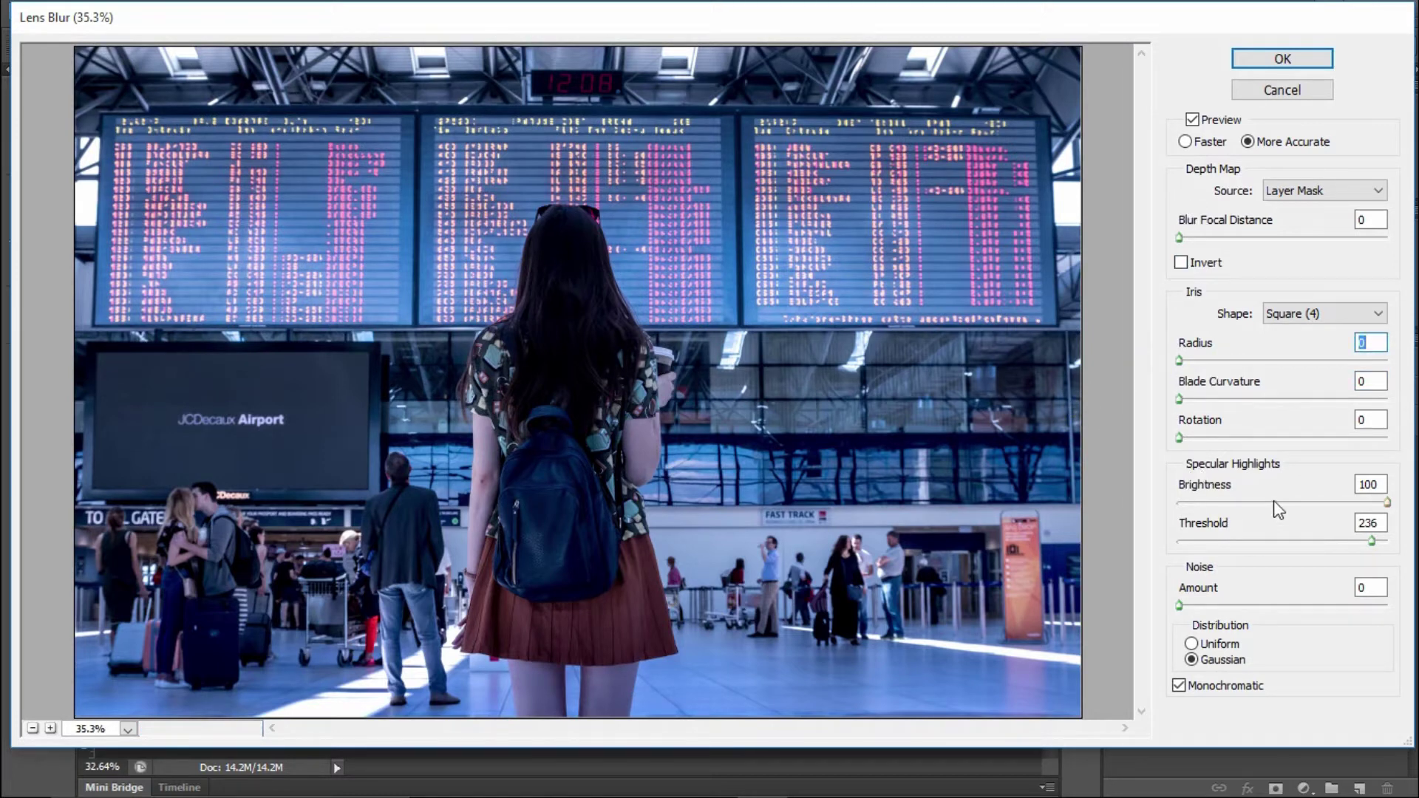
left_click_drag(1278, 510, 1135, 512)
left_click_drag(1237, 544, 1142, 545)
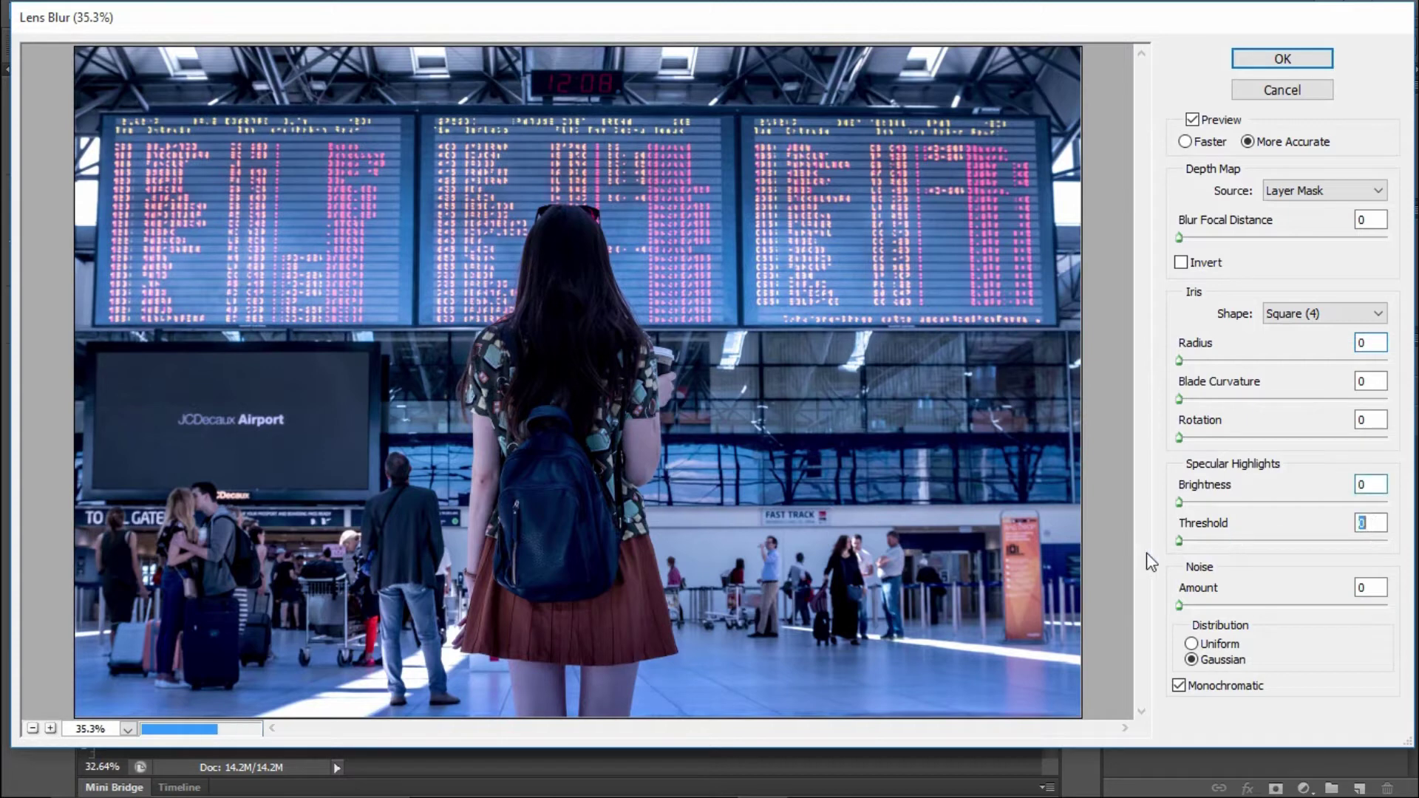
left_click(1179, 686)
left_click(1207, 660)
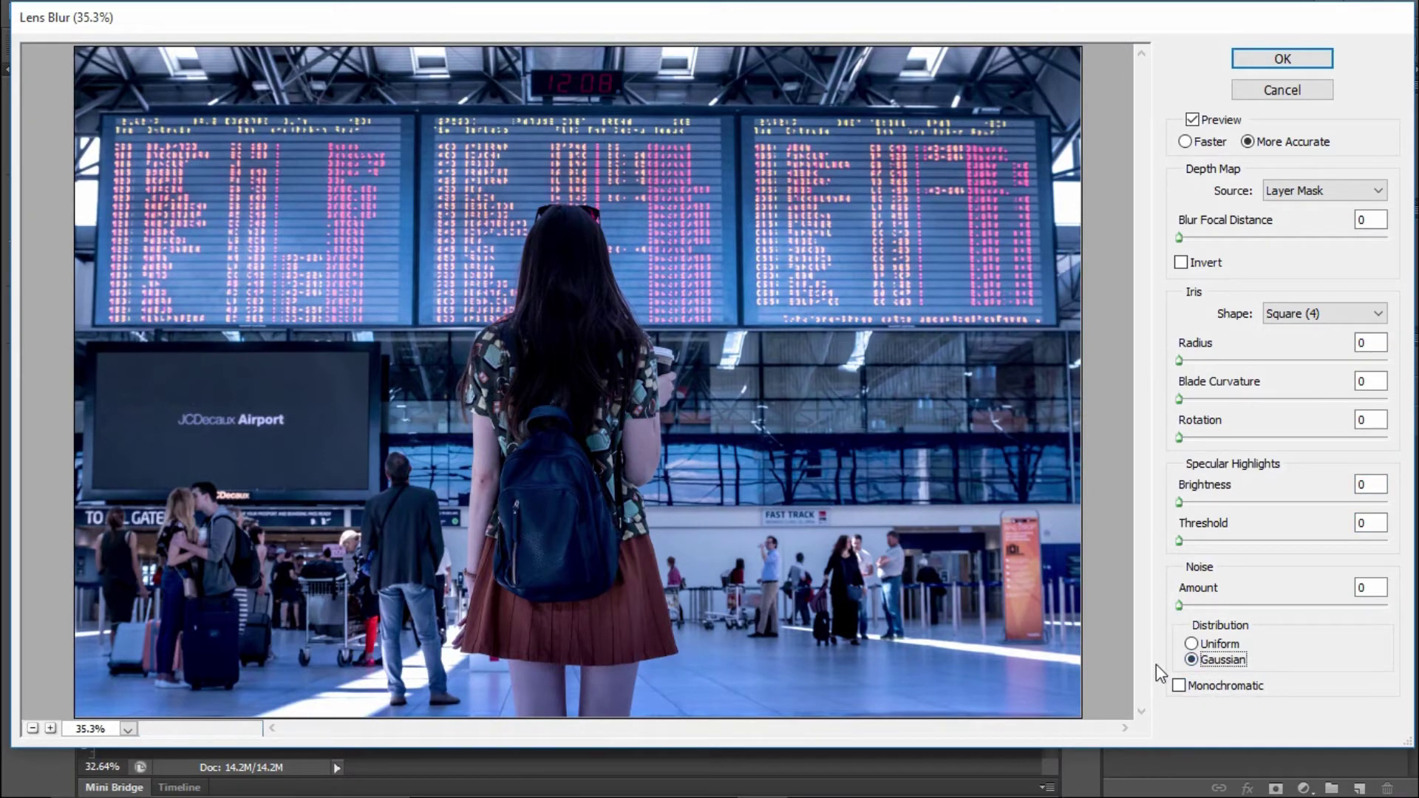
left_click(1221, 643)
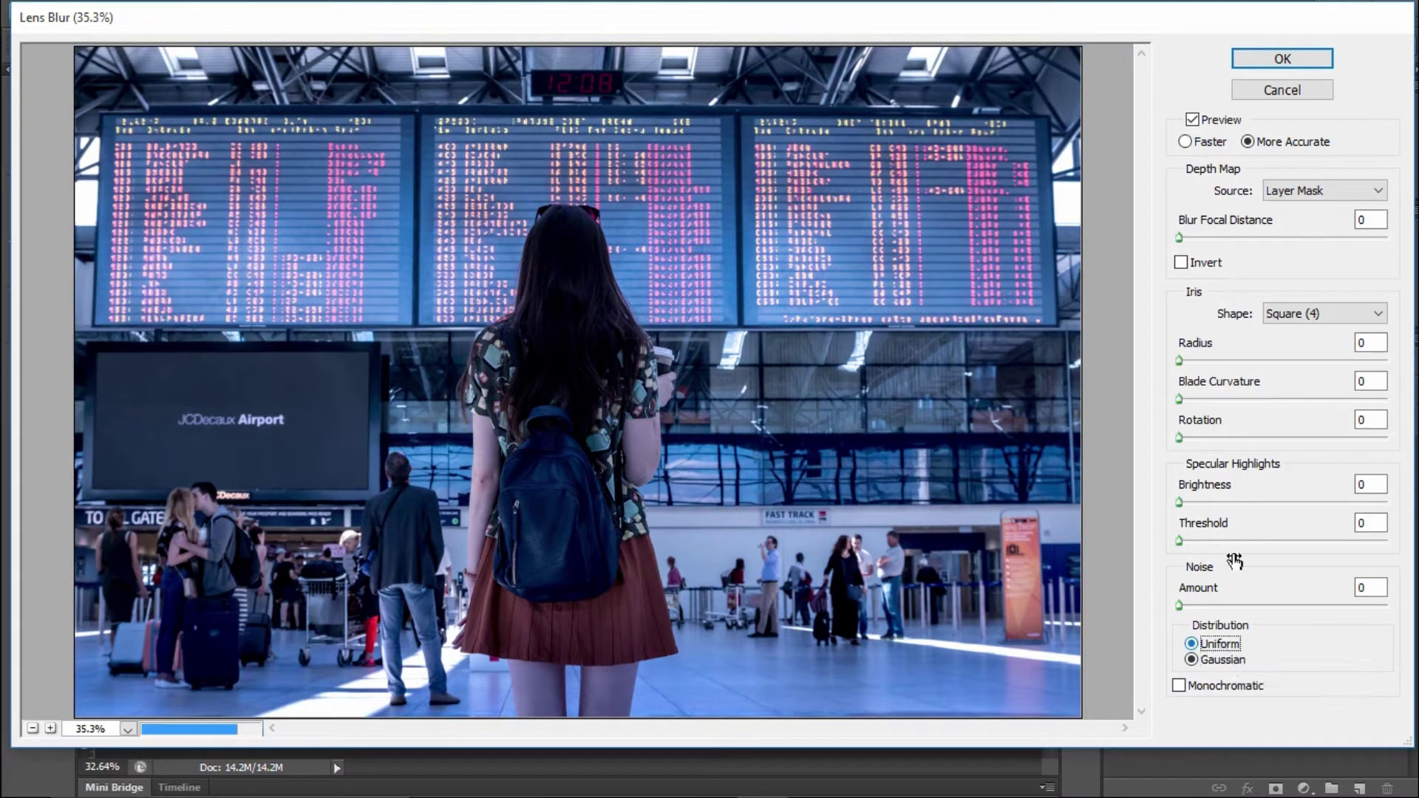
Set Lens Blur to Faster preview with depth map Source None, preview off.
left_click(1208, 142)
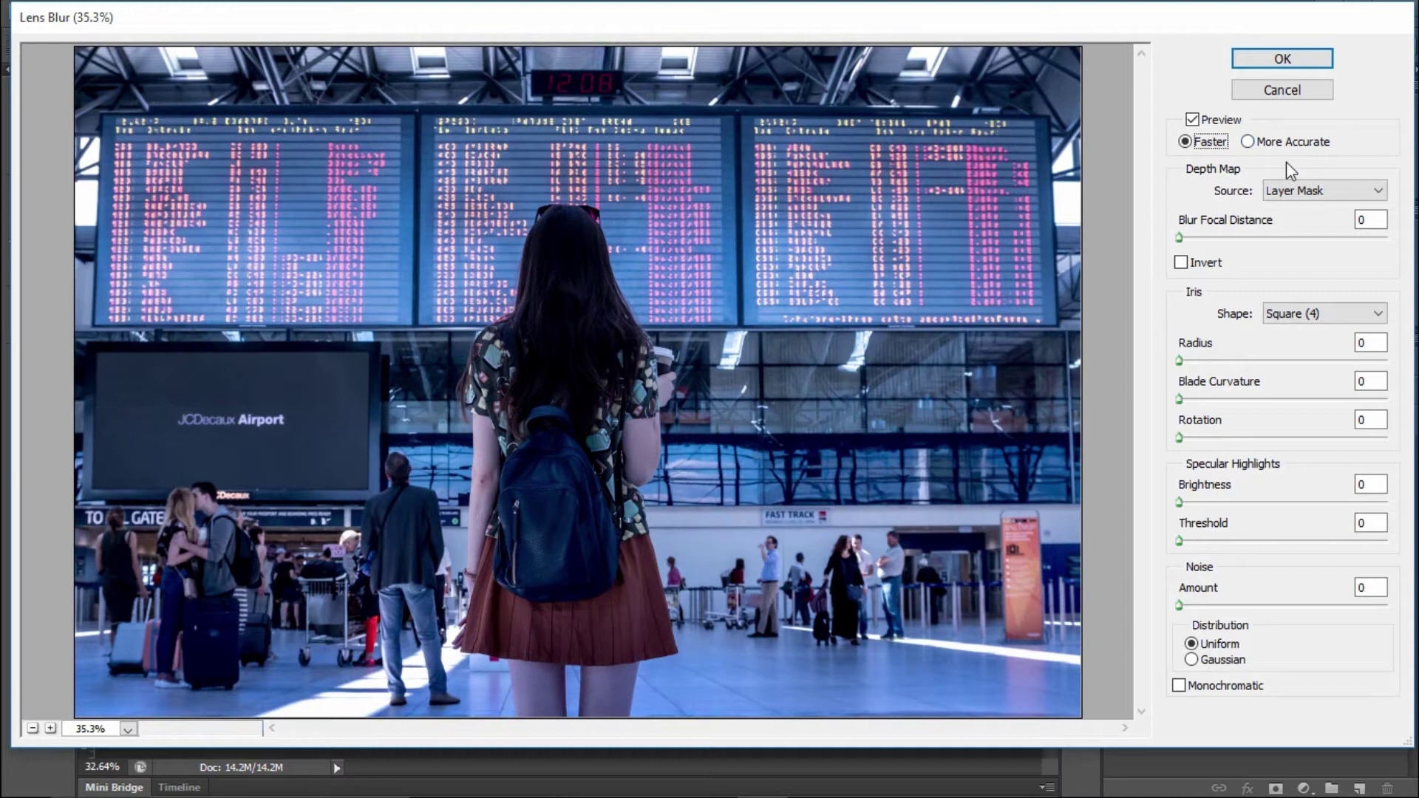
left_click(1300, 194)
left_click(1293, 209)
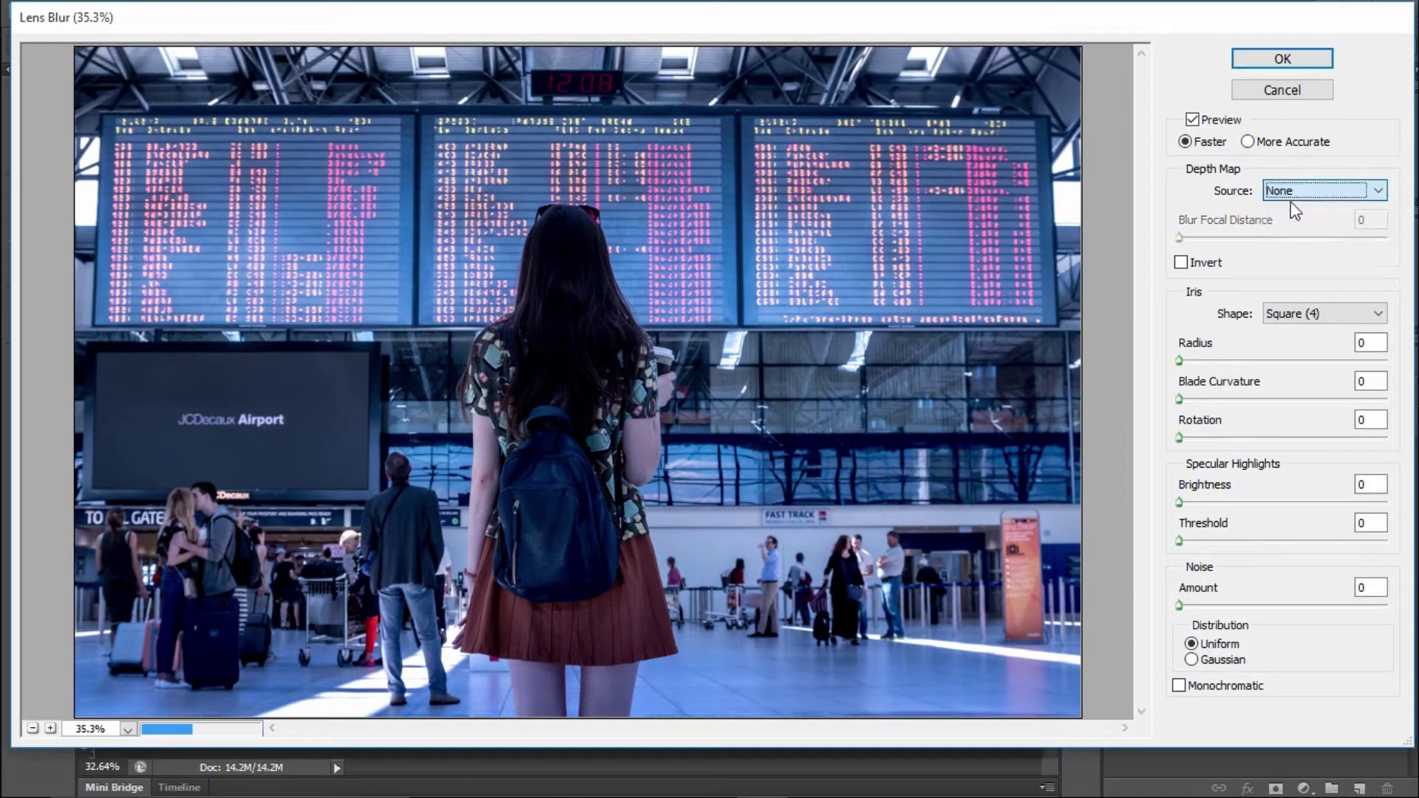
left_click(1194, 121)
Turn Lens Blur preview back on with More Accurate quality and try Layer Mask as source.
left_click(1194, 119)
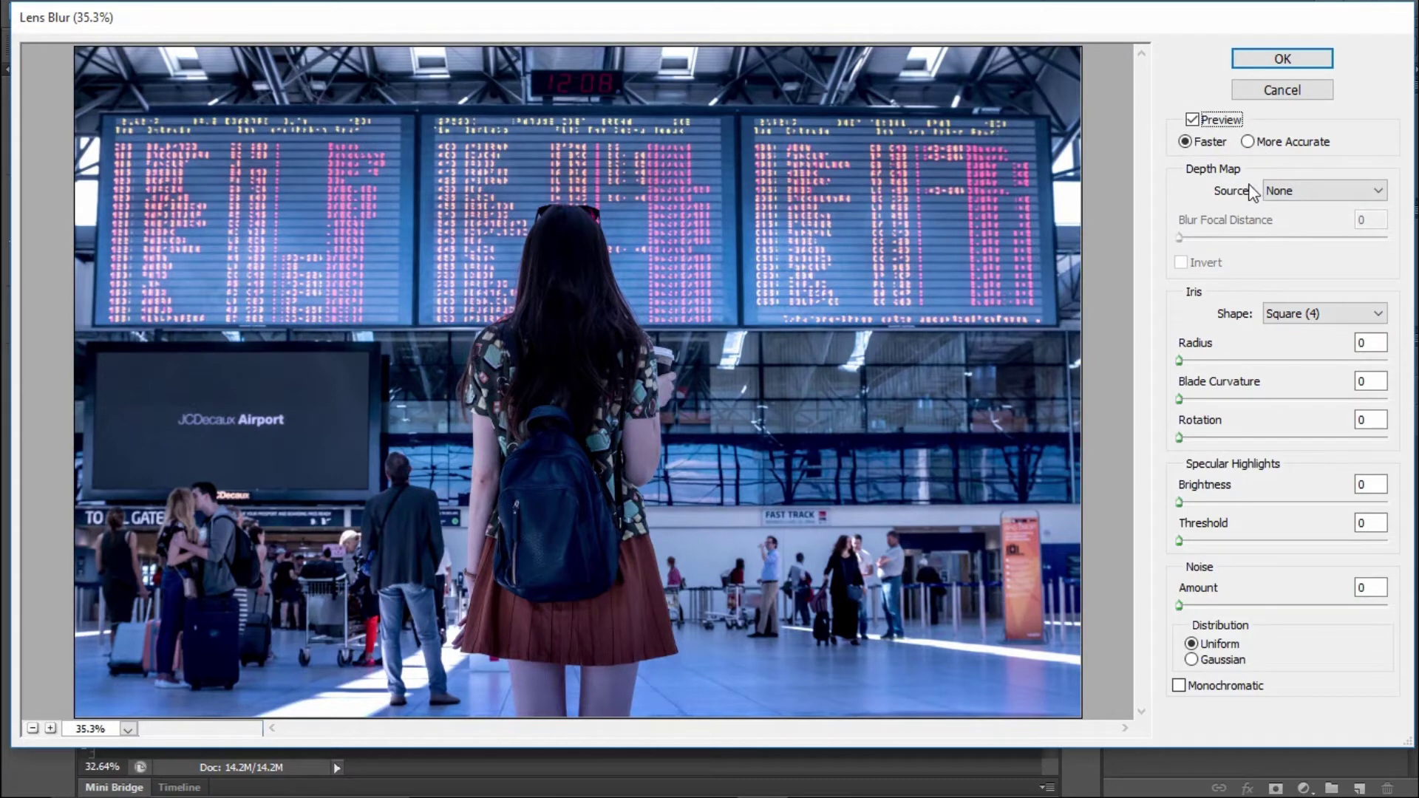
left_click(1280, 145)
left_click(1352, 191)
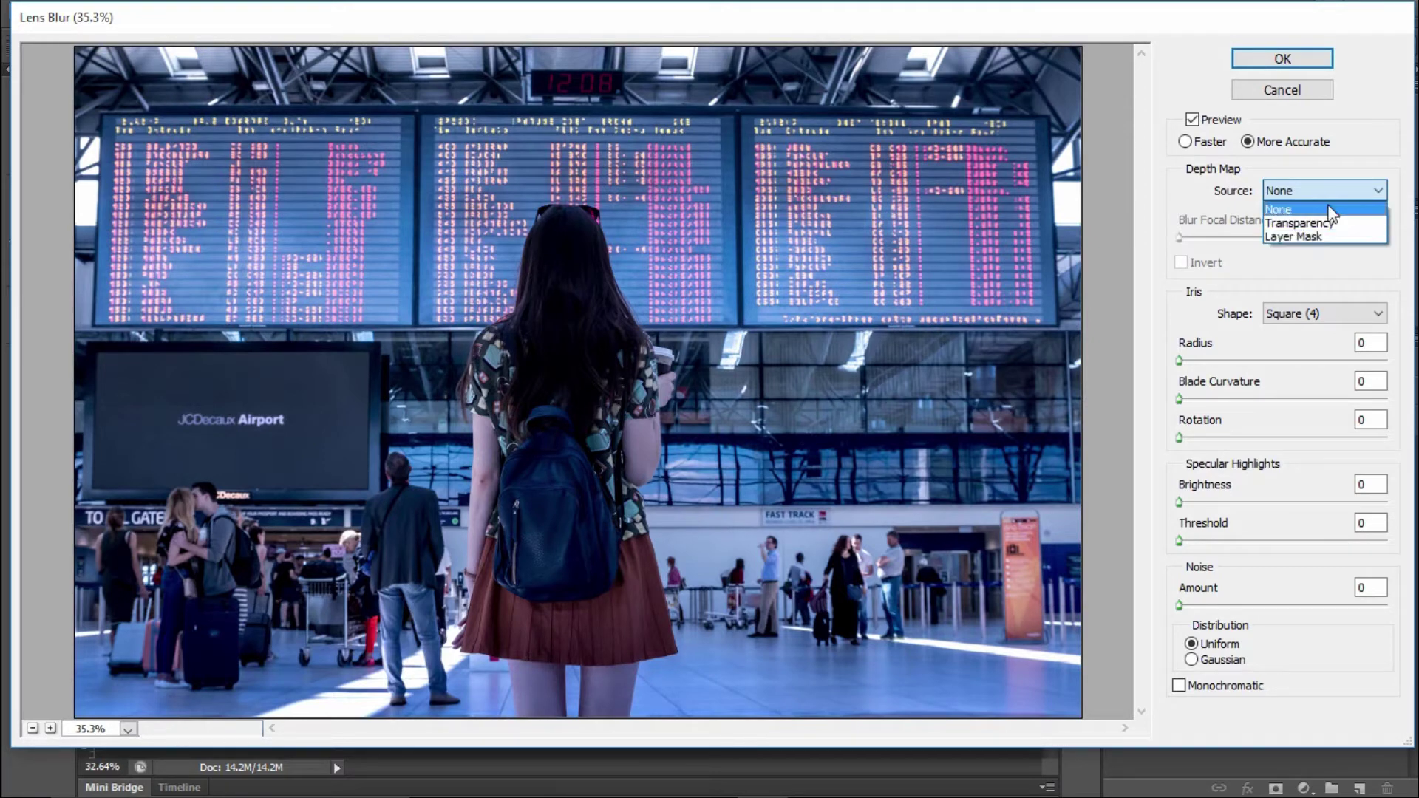
left_click(1304, 238)
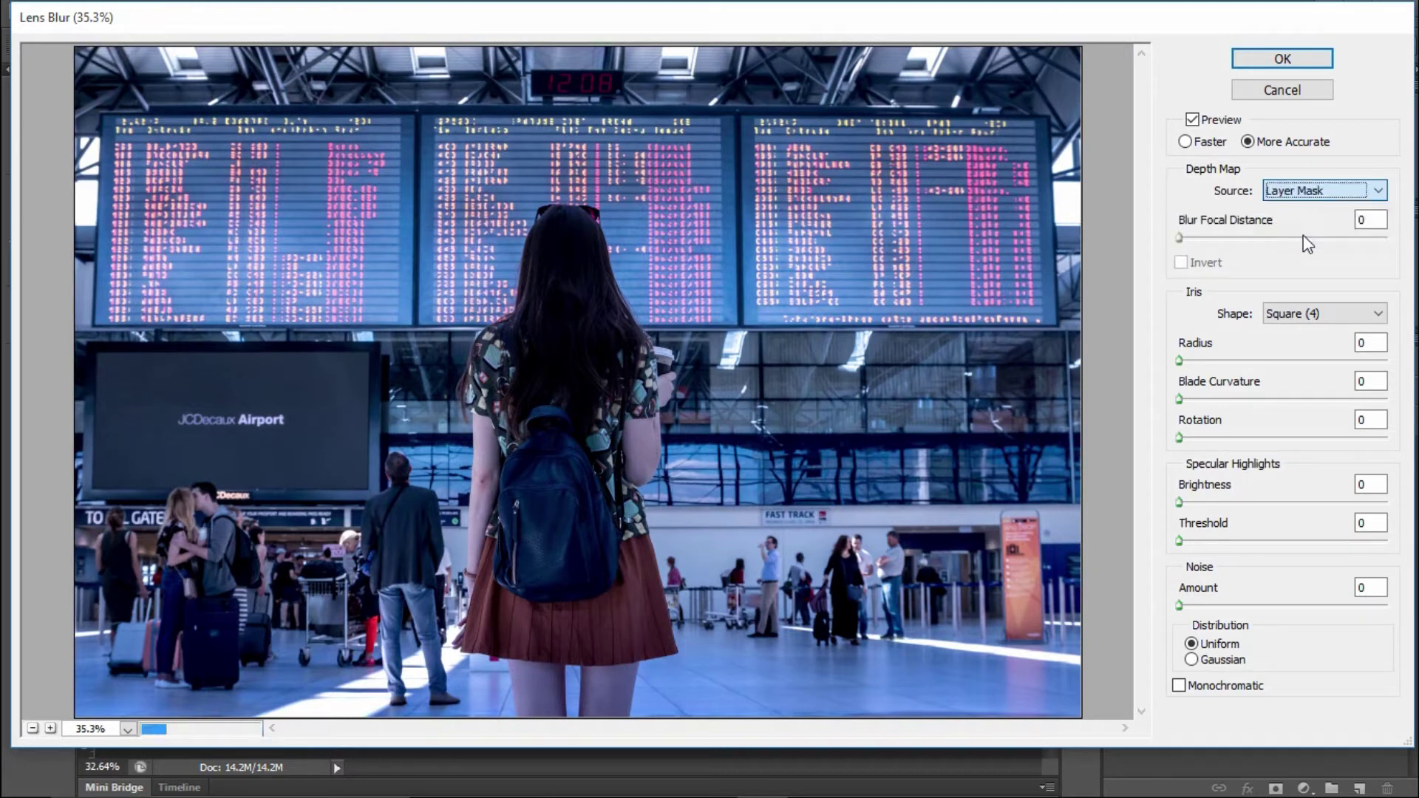
left_click(1265, 238)
left_click_drag(1265, 238, 1175, 238)
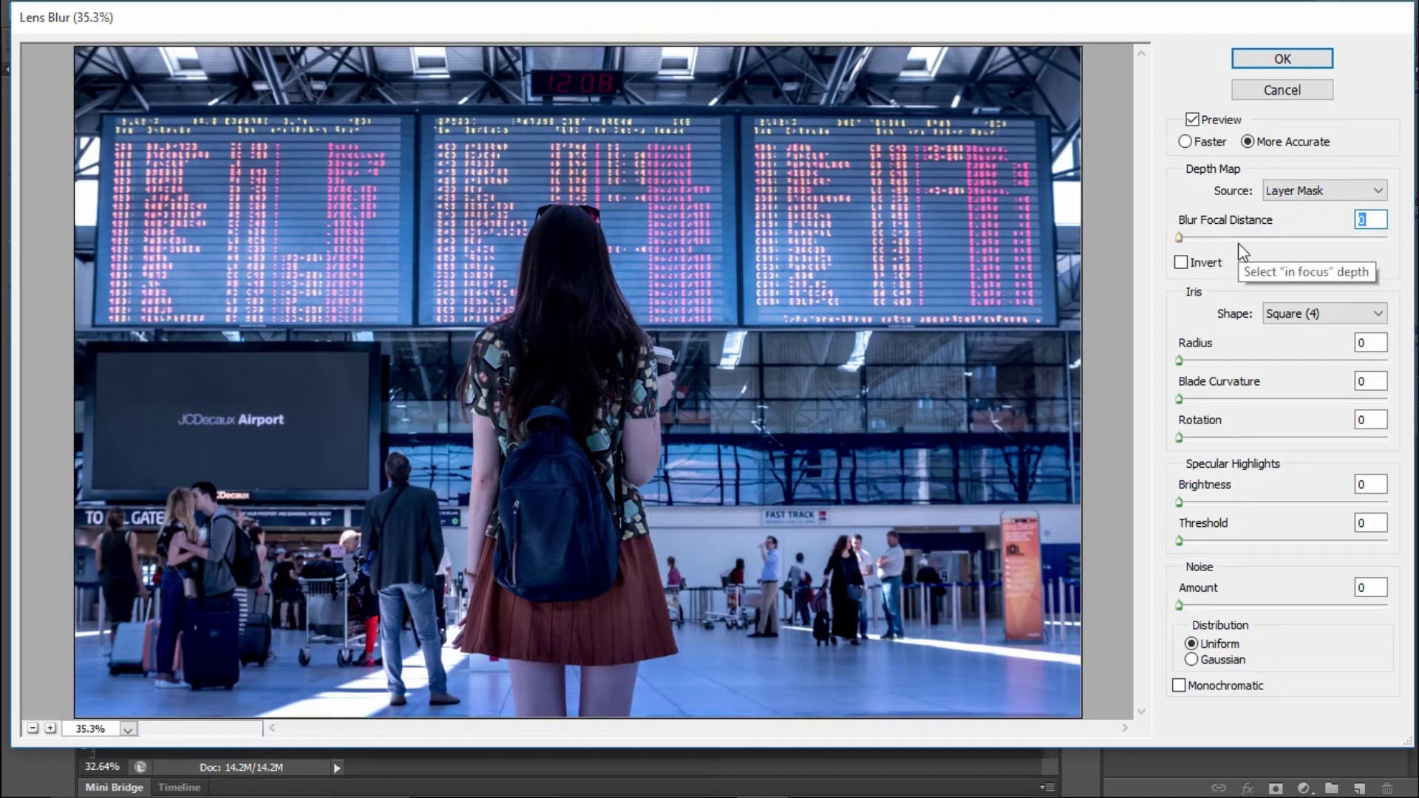
Use Transparency as depth source, set Blur Focal Distance to 41, and zoom the preview.
left_click(1341, 192)
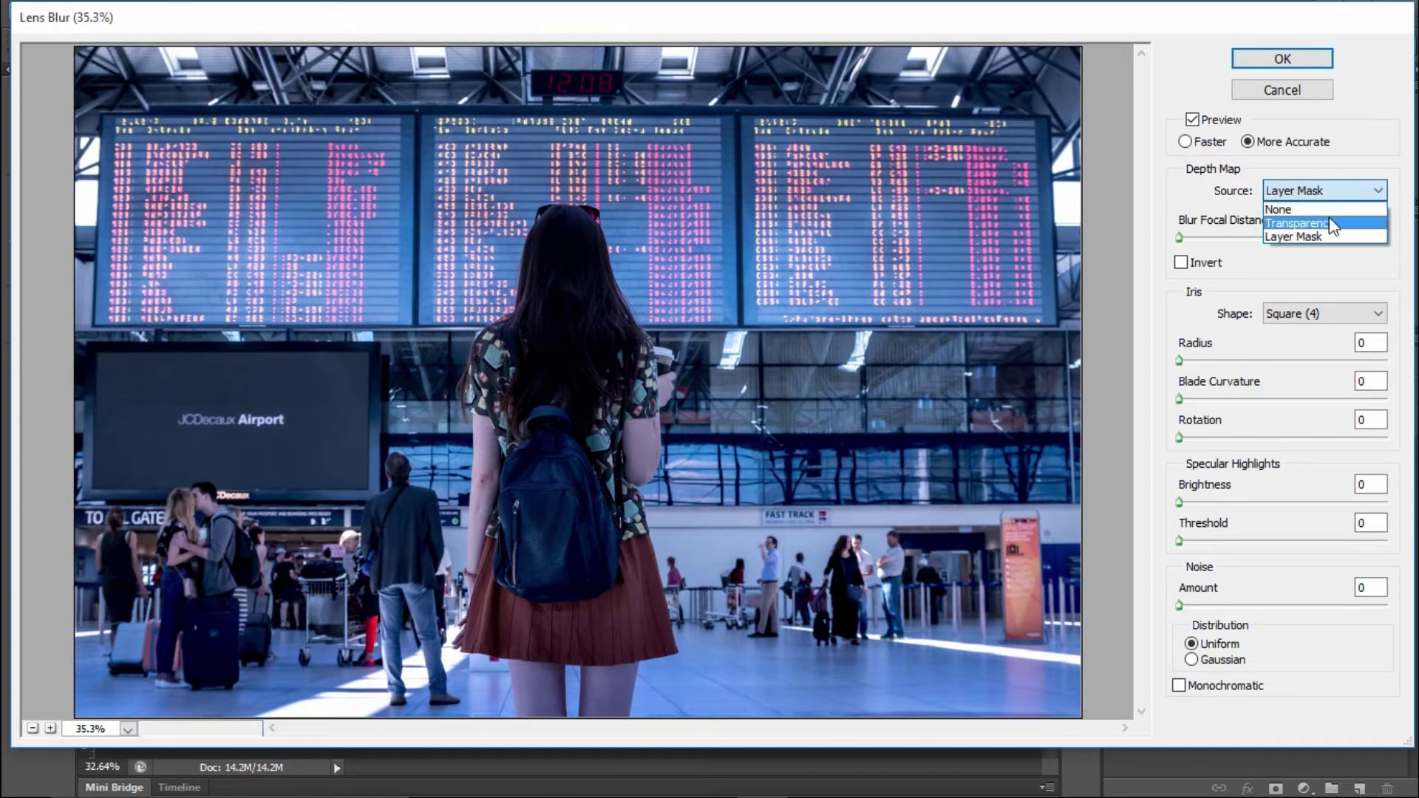
left_click(1332, 224)
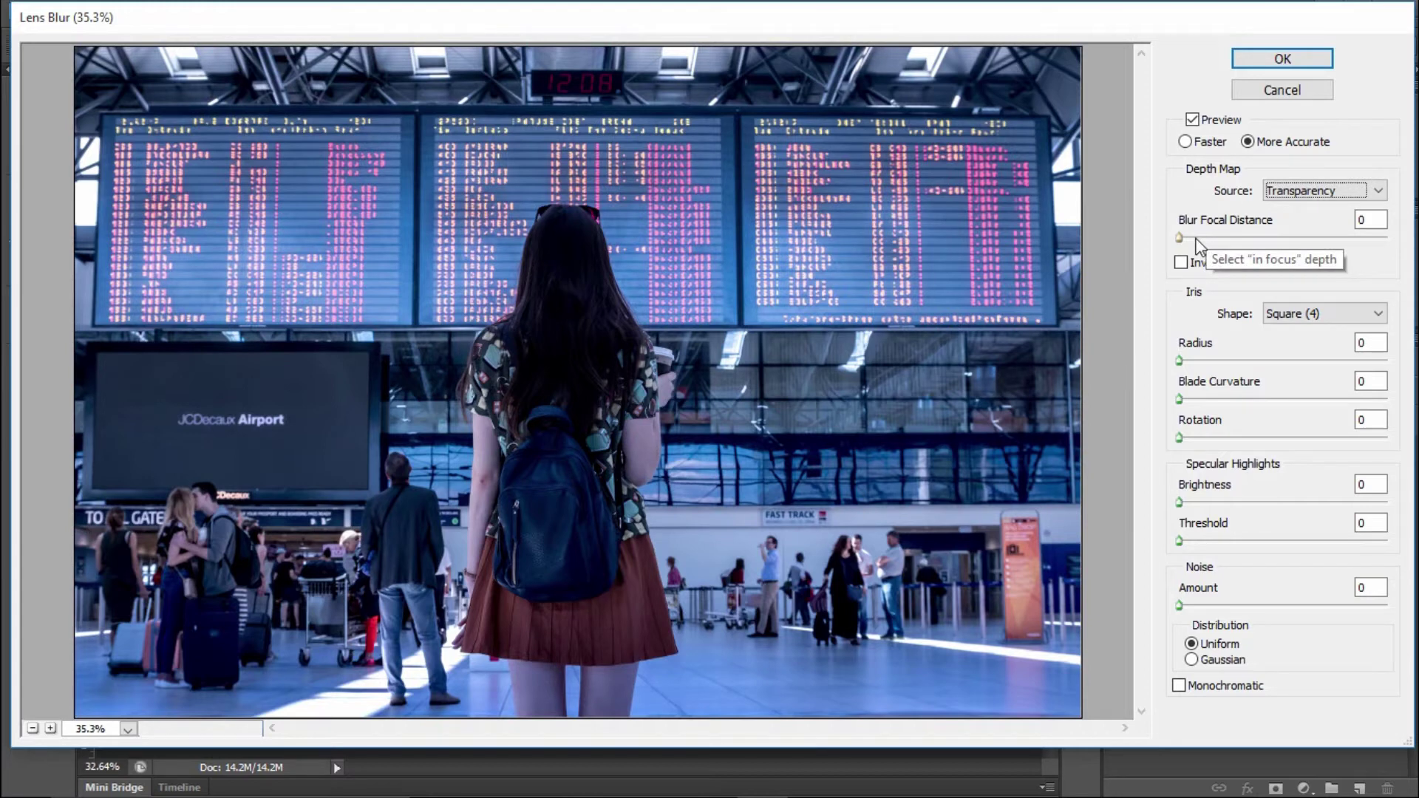
left_click_drag(1195, 239, 1220, 239)
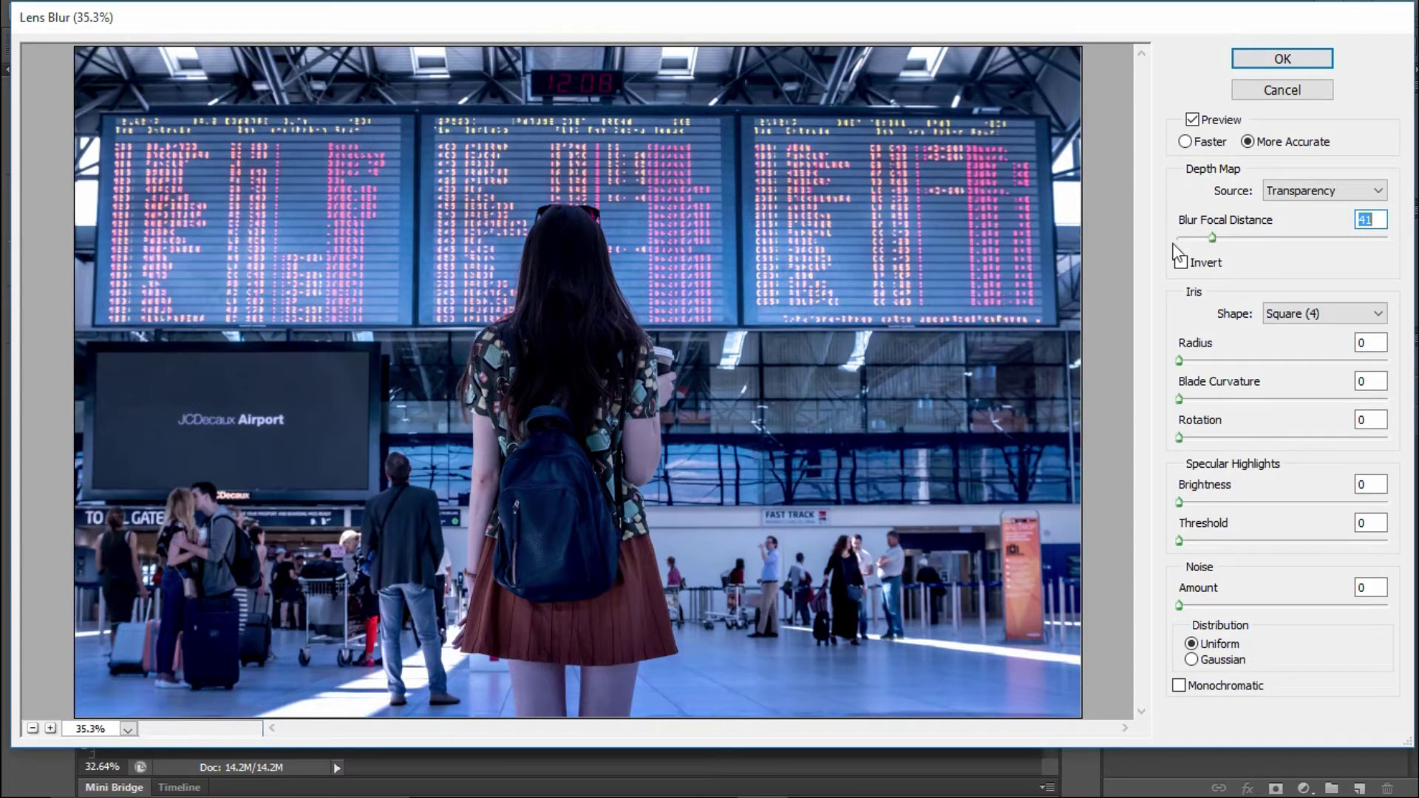
left_click_drag(566, 213, 834, 399)
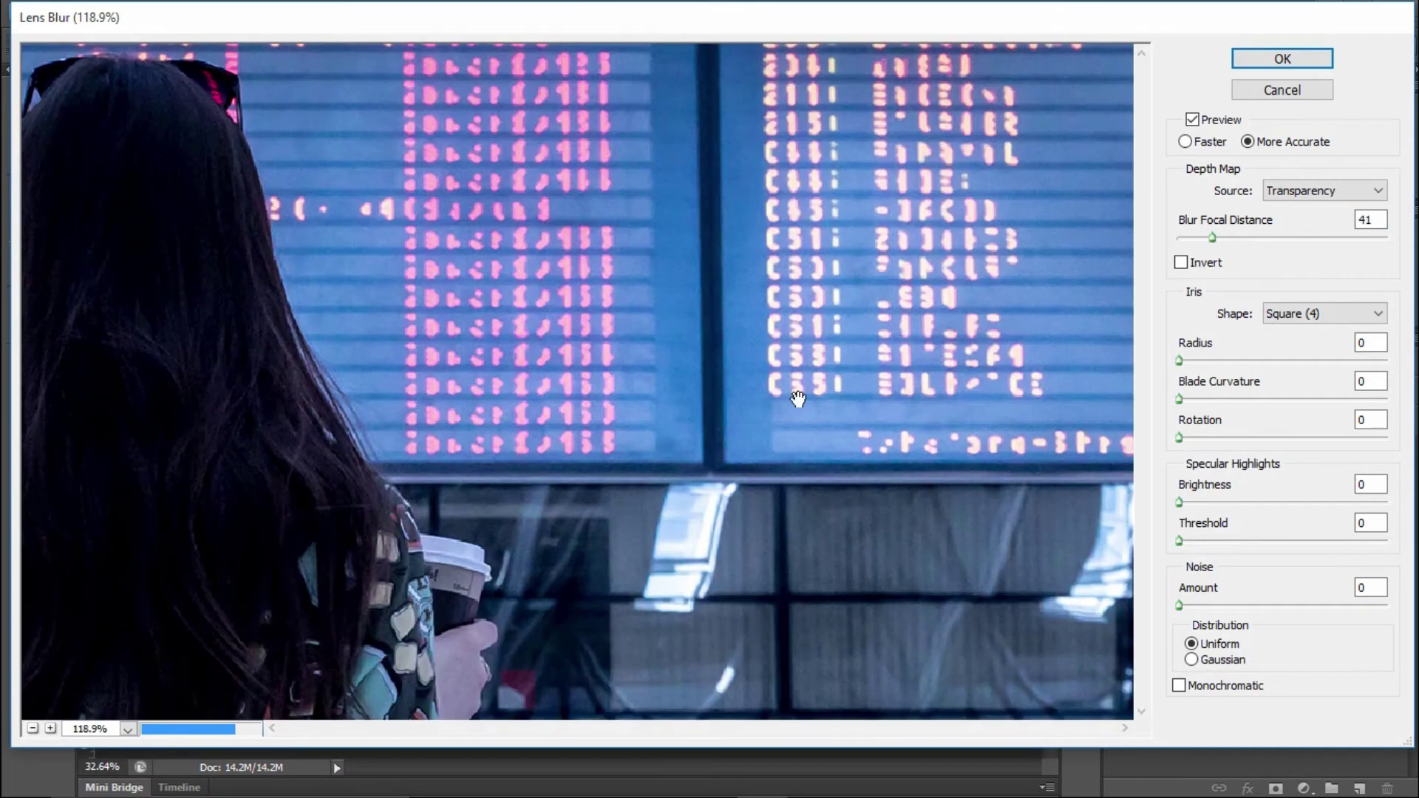
left_click_drag(432, 309, 656, 386)
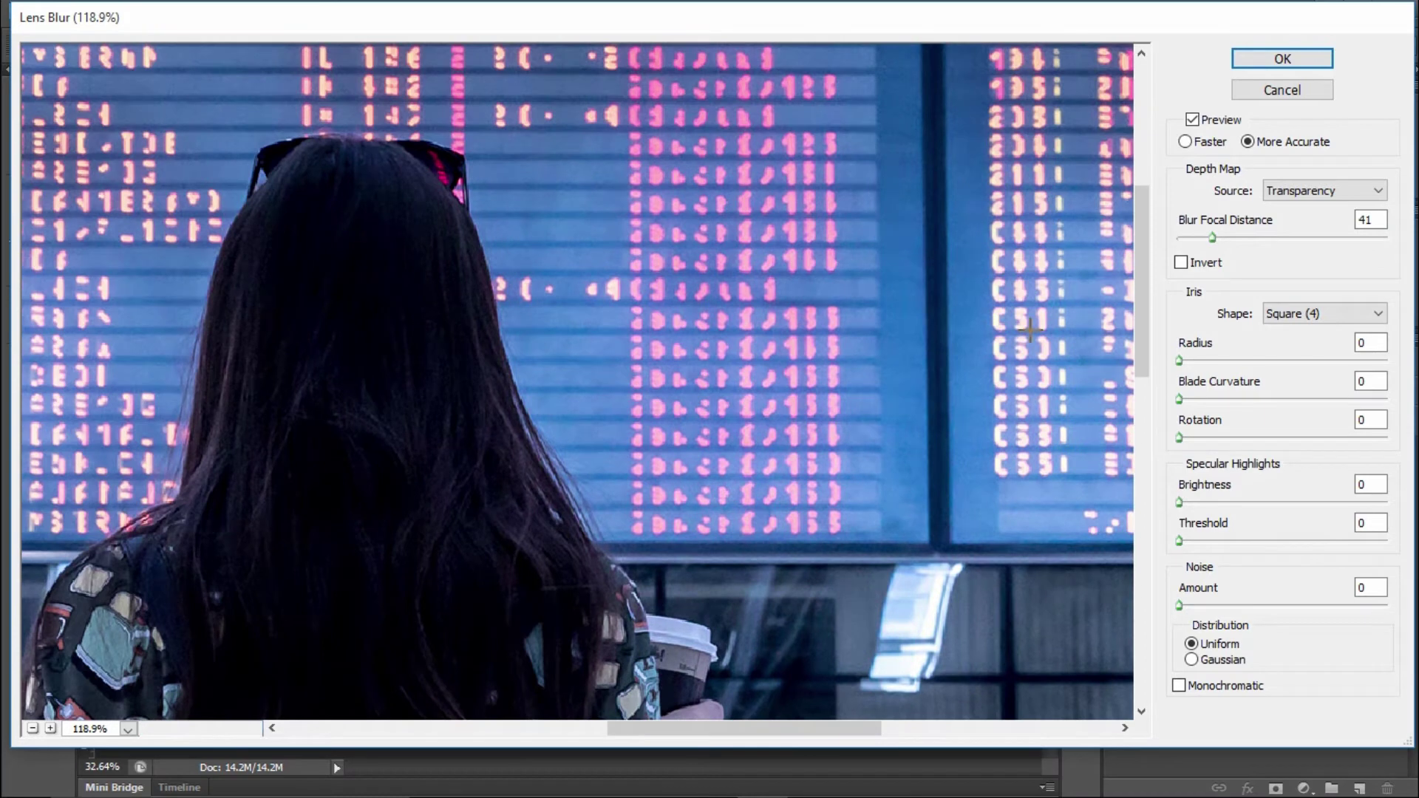
Try the Lens Blur iris shape options and settle on Octagon.
left_click(1297, 316)
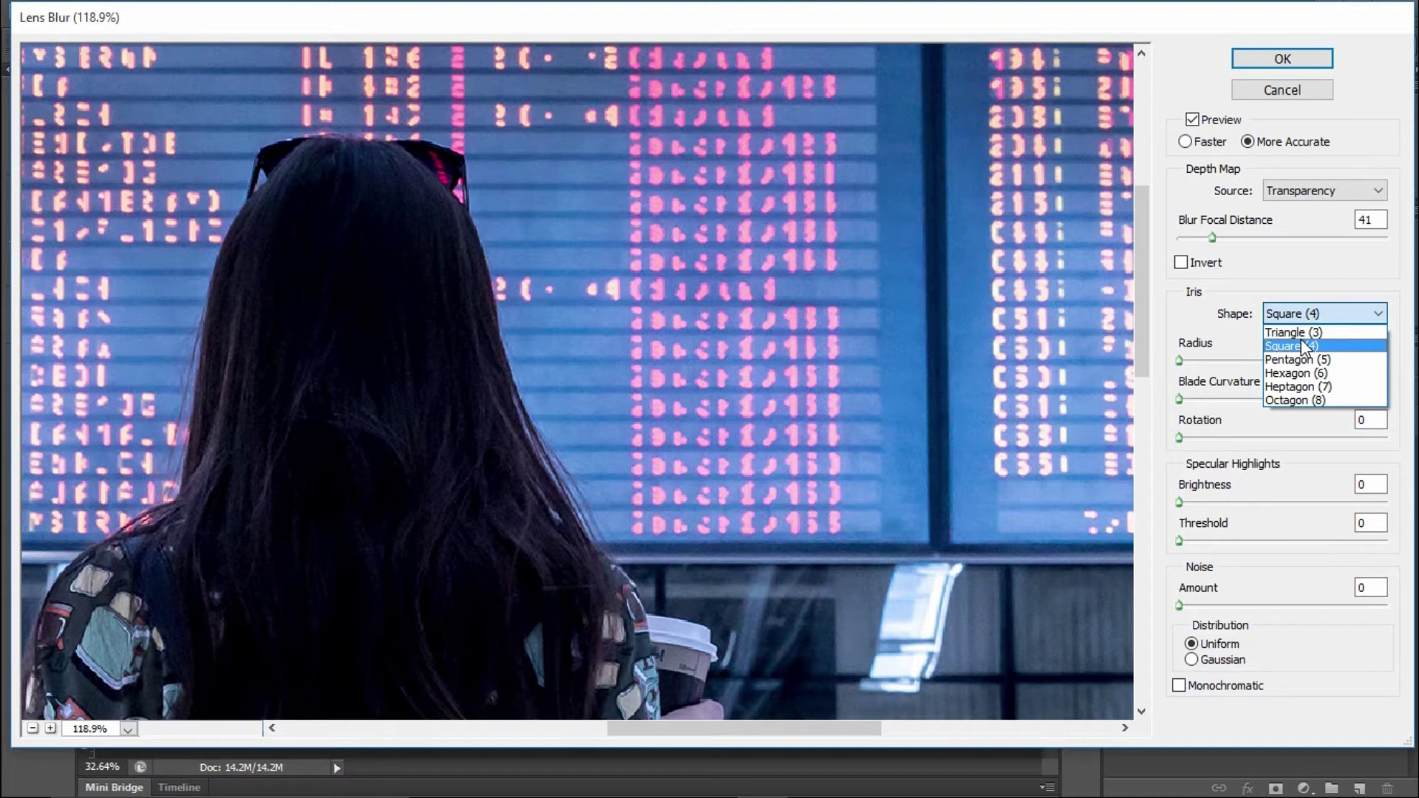
left_click(1289, 345)
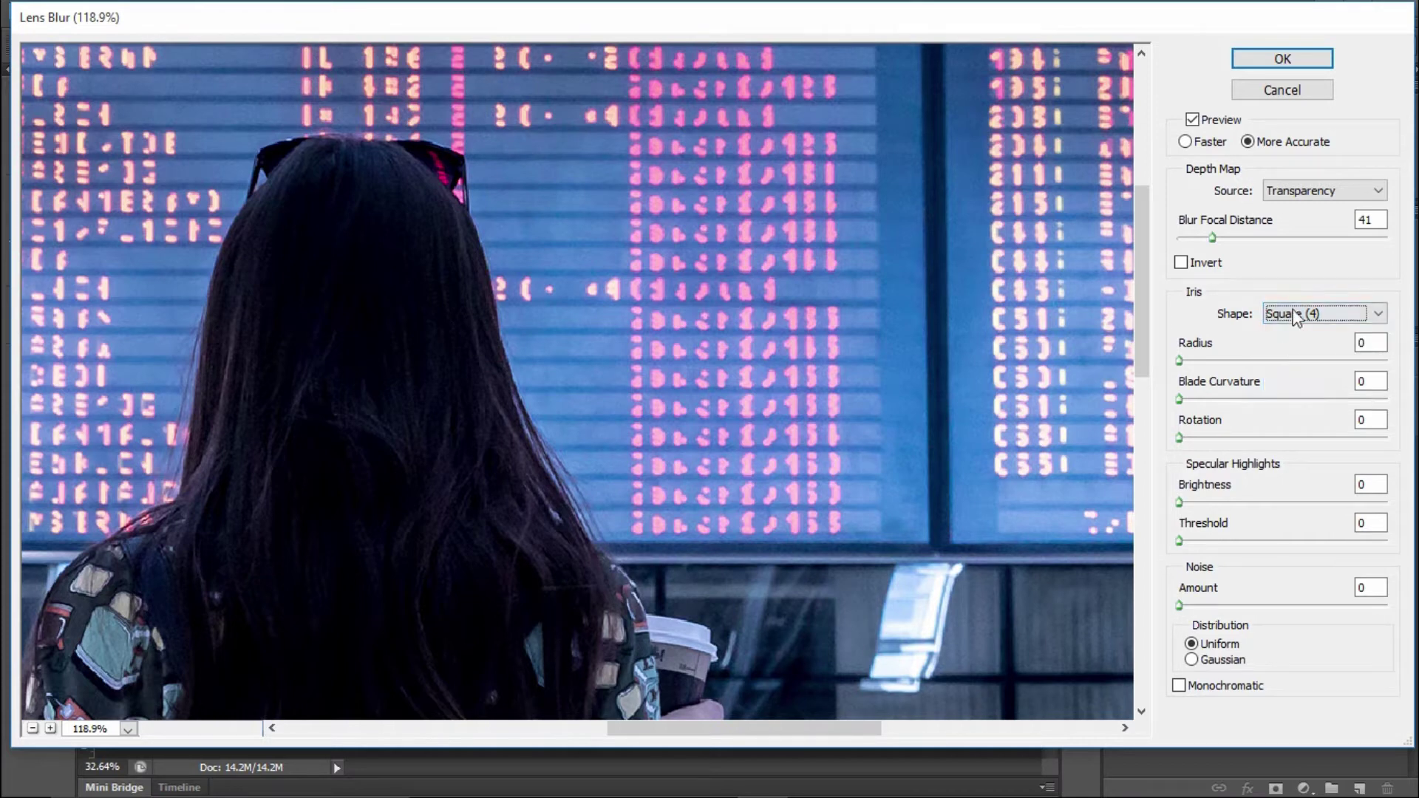
left_click(1294, 316)
left_click(1317, 334)
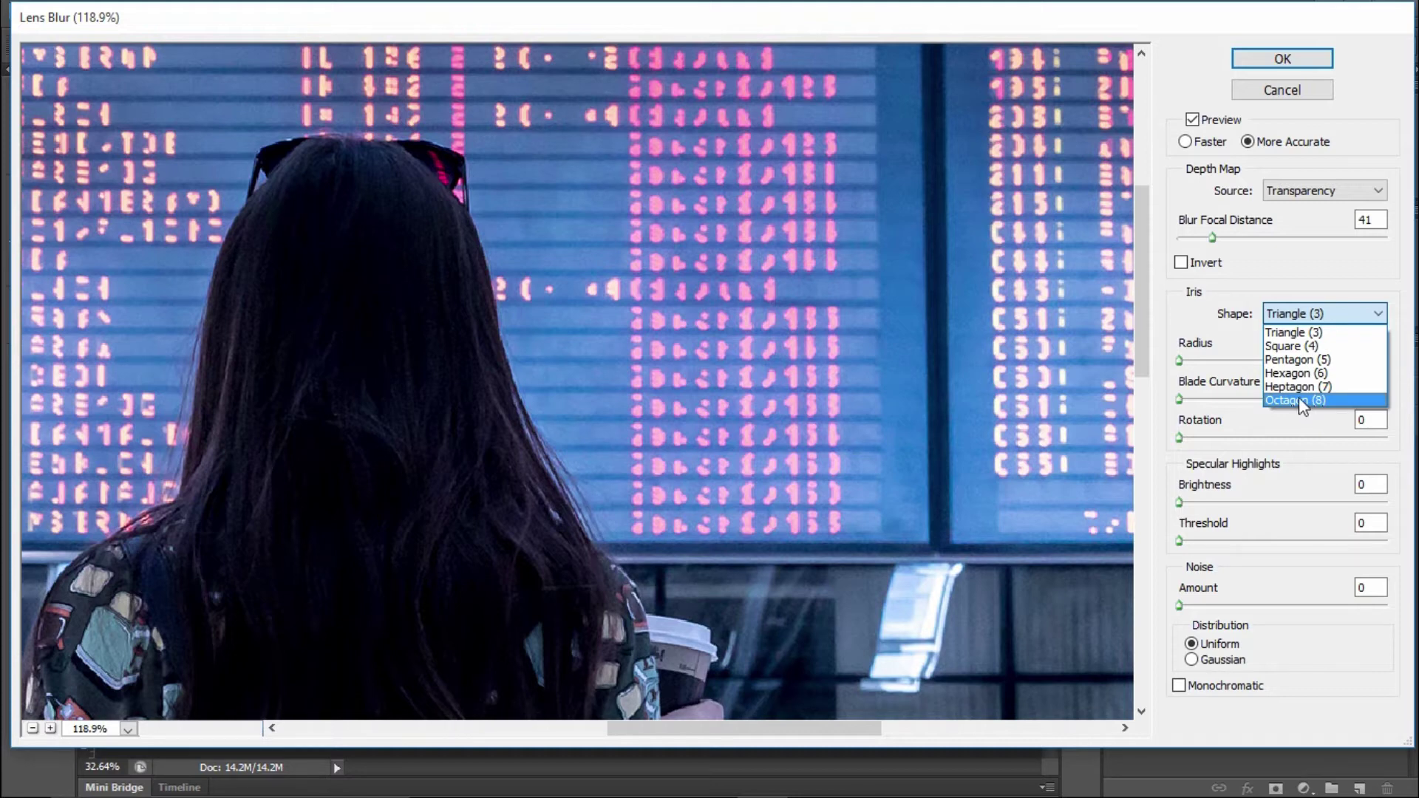
left_click(1297, 399)
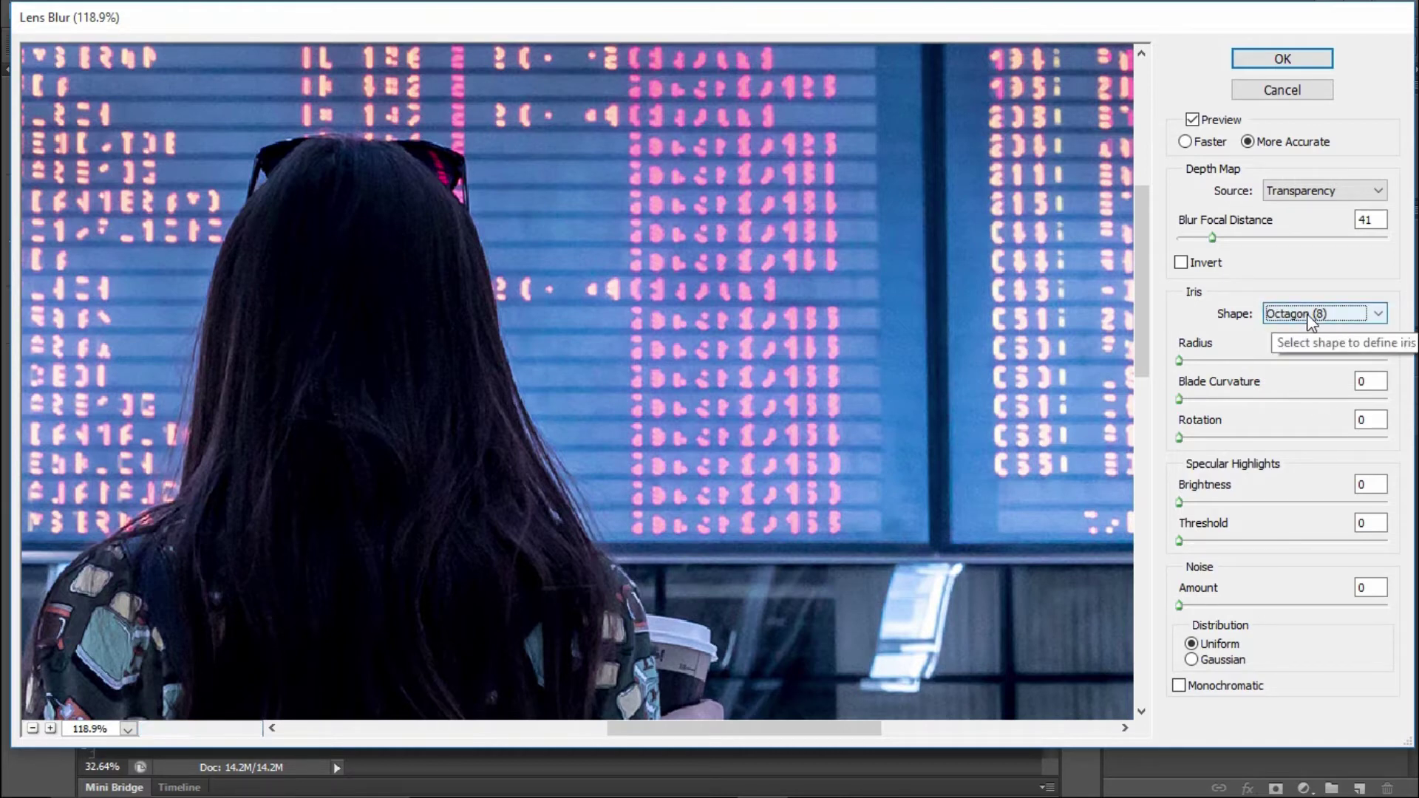
Preview the blur at radius 34, then cancel Lens Blur without applying it.
left_click(1215, 361)
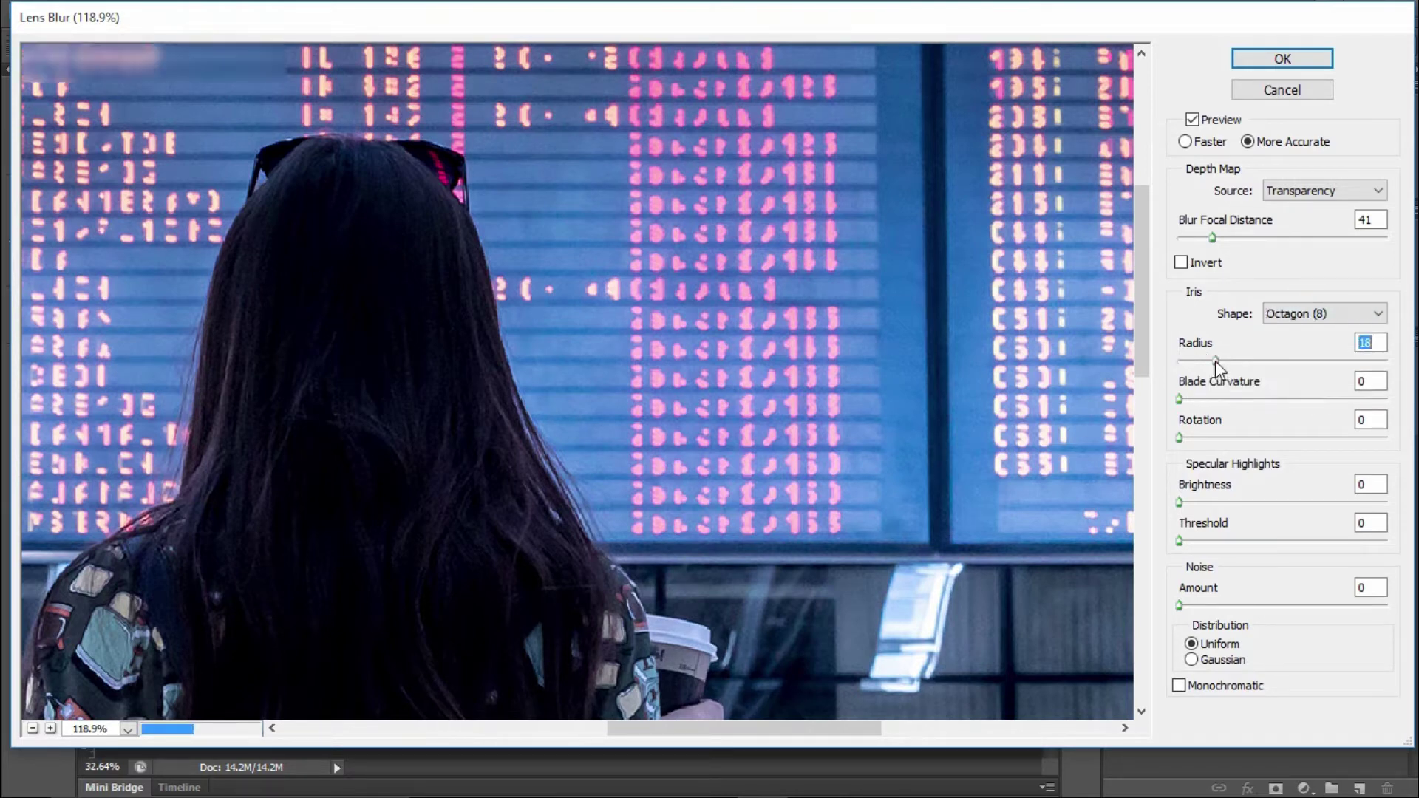
left_click_drag(1223, 362, 1248, 361)
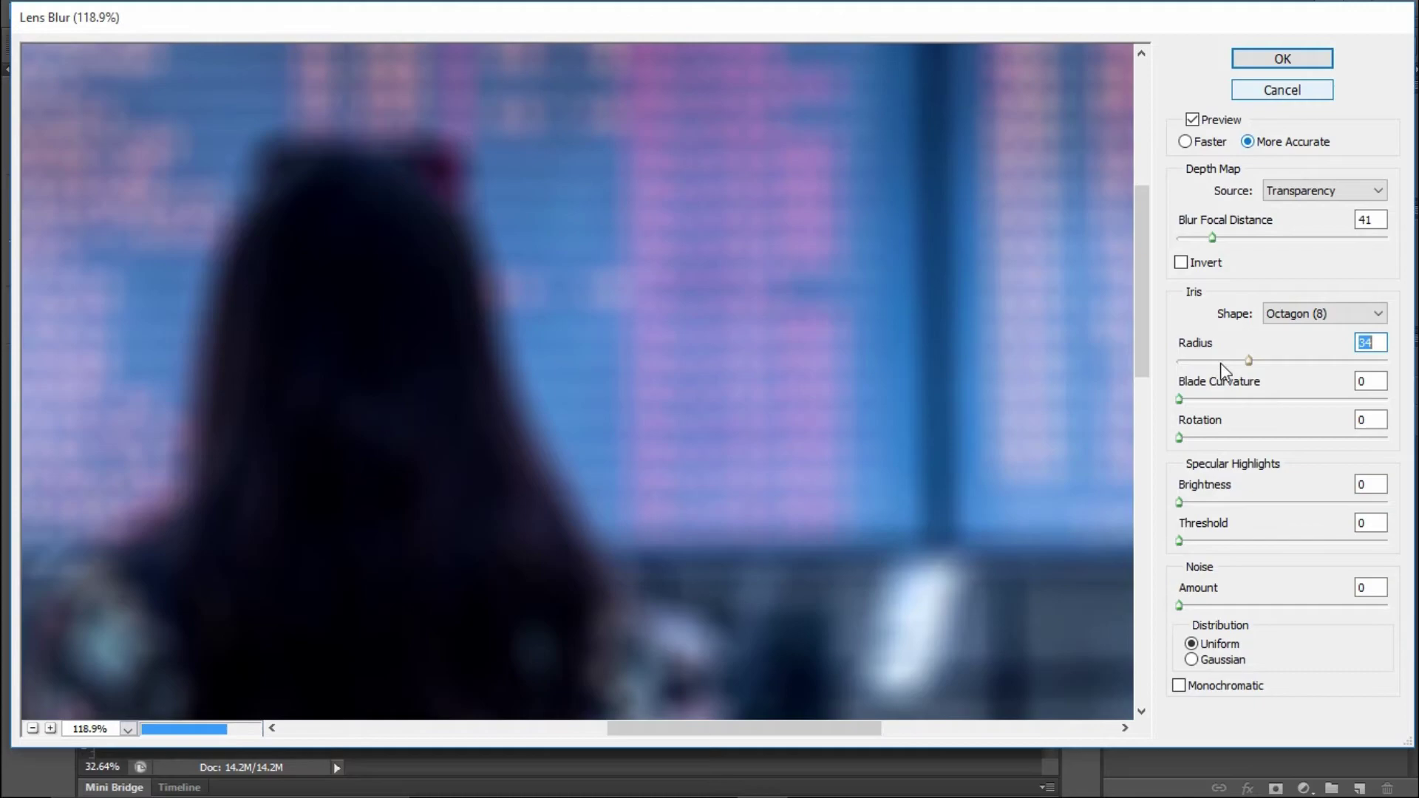
left_click(1284, 88)
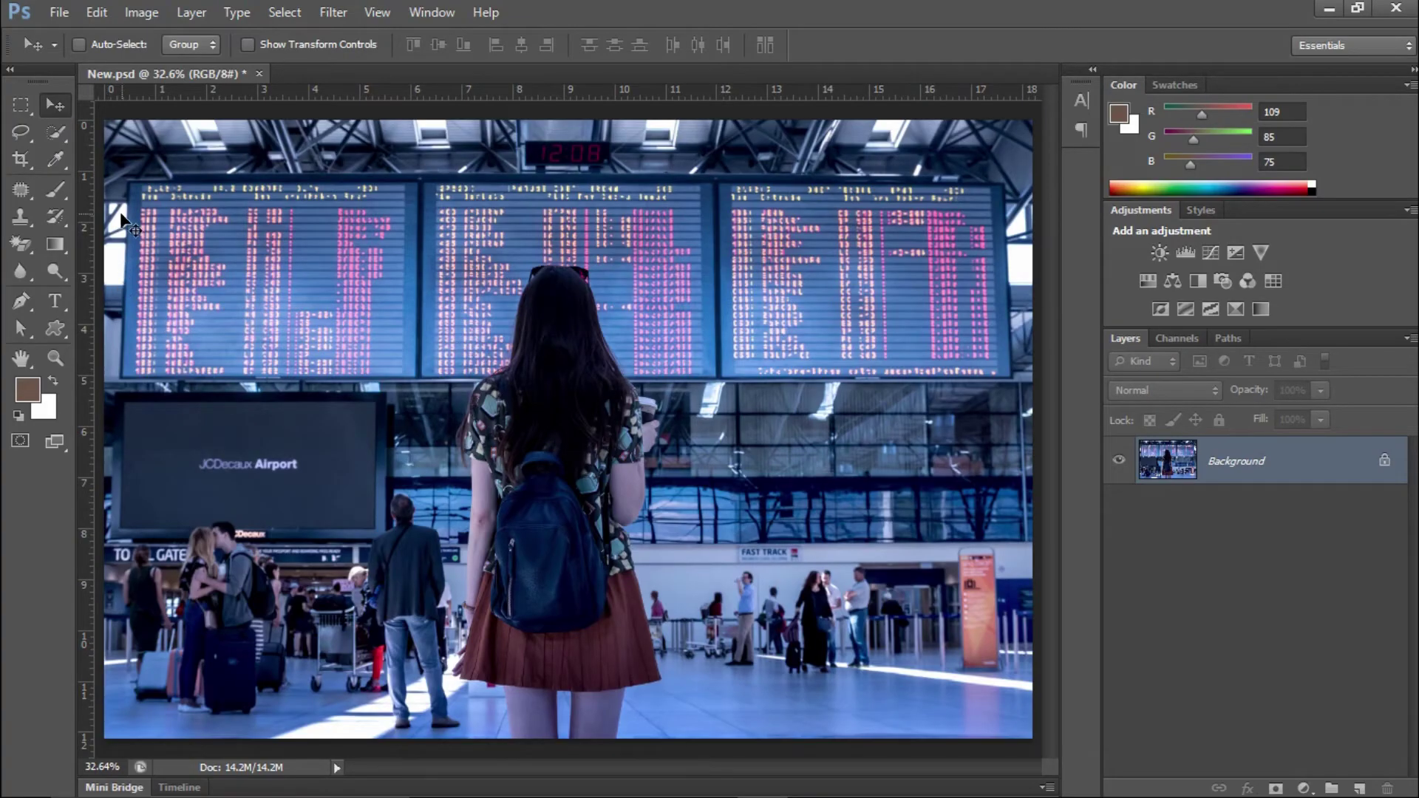
Draw a small ellipse on the departure board beside the woman's head.
left_click_drag(56, 328, 120, 367)
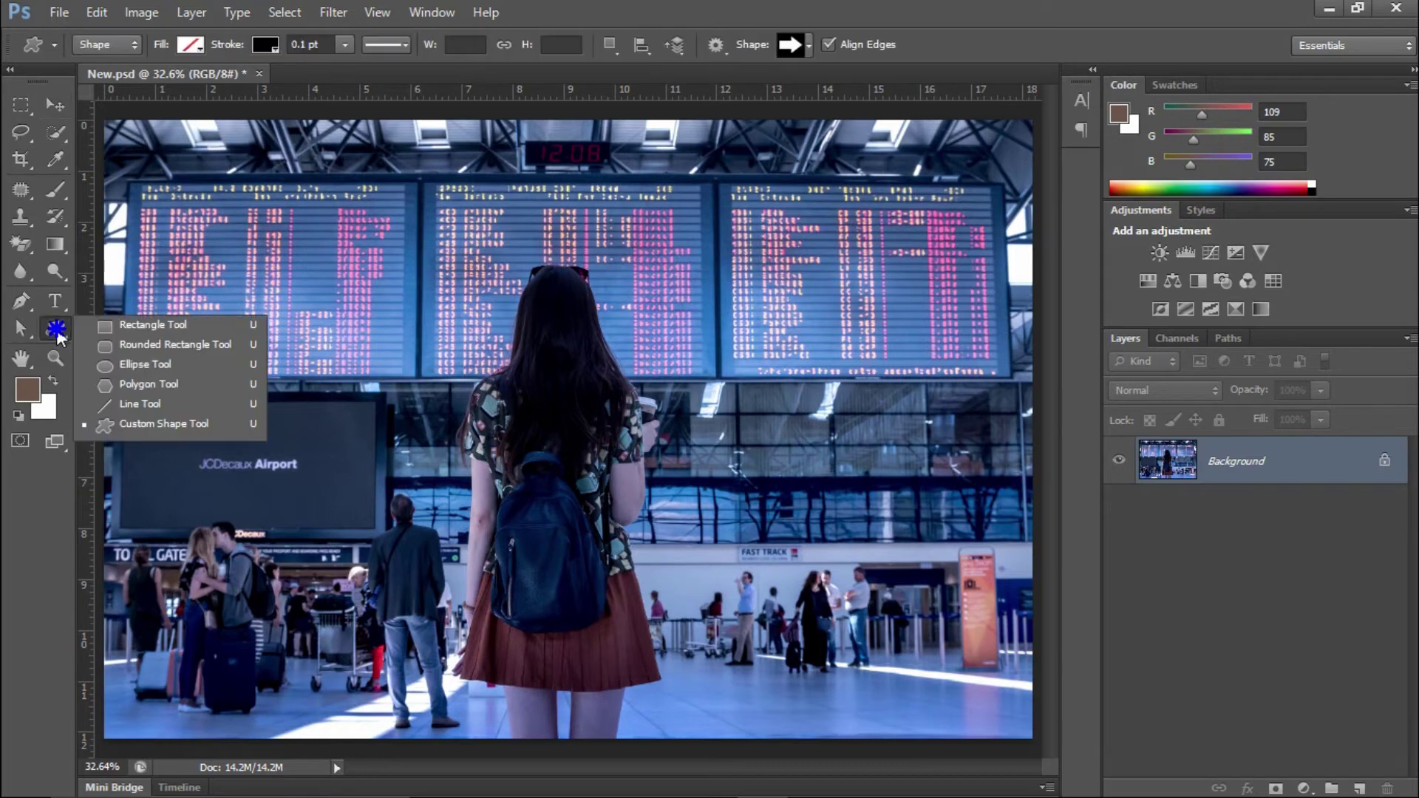
left_click(120, 367)
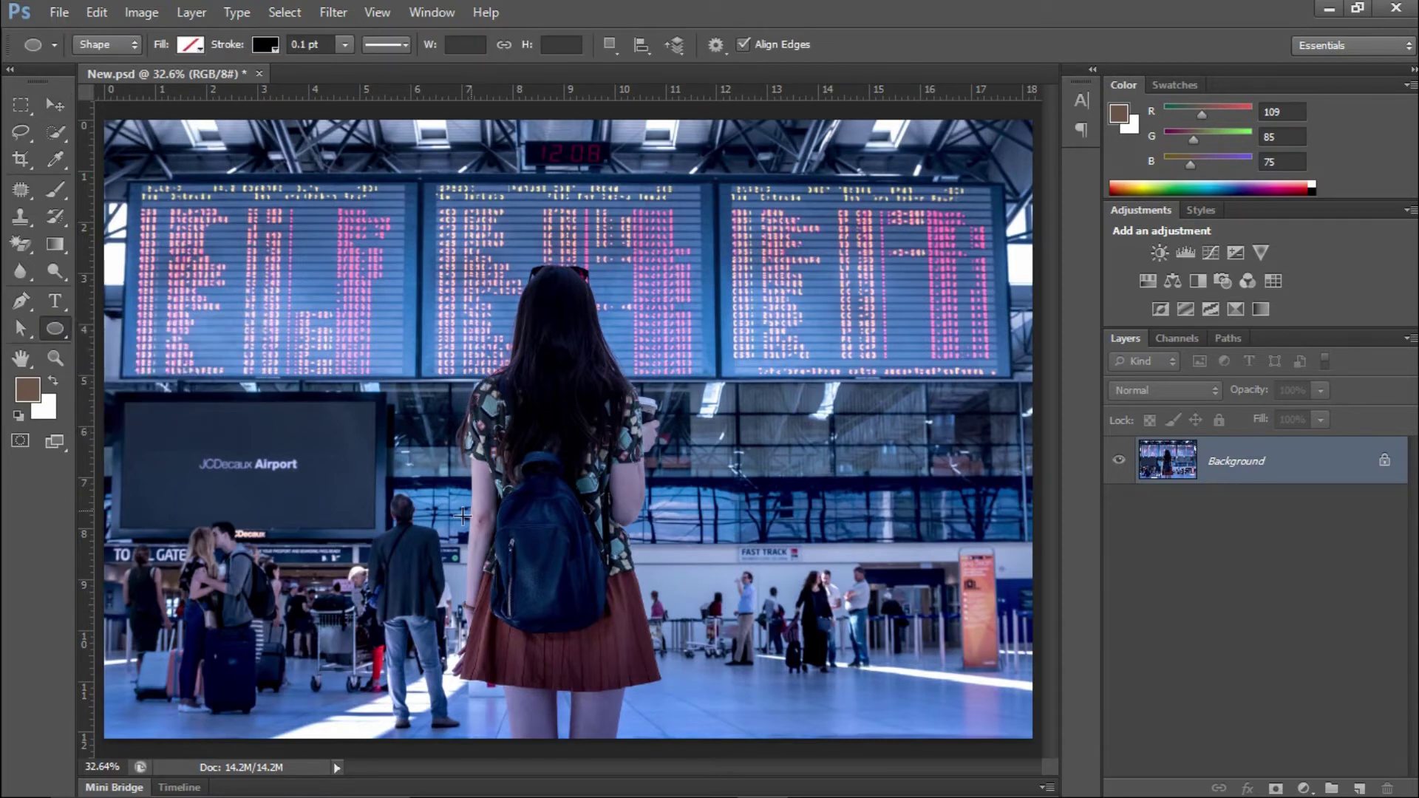
left_click_drag(625, 315, 803, 377)
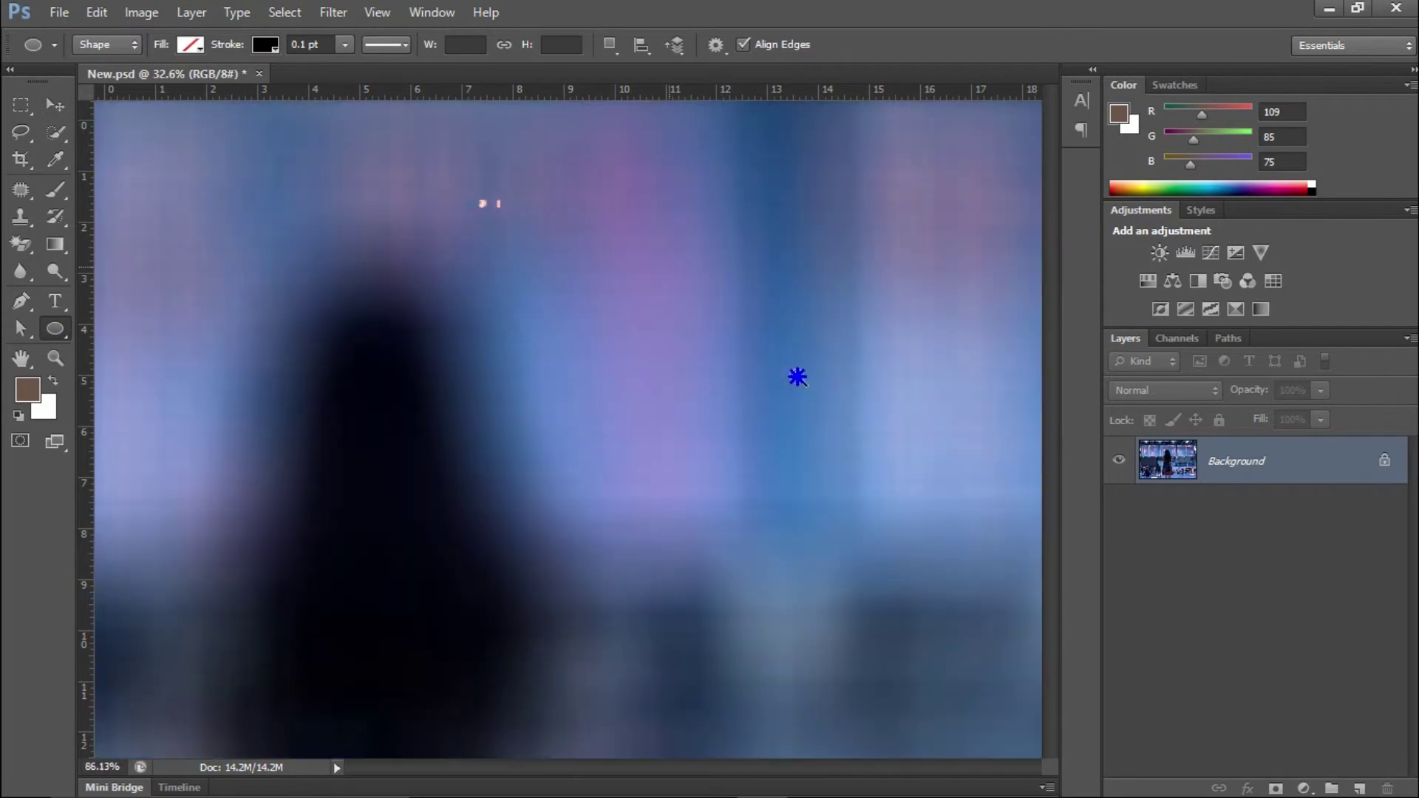
left_click_drag(694, 323, 723, 349)
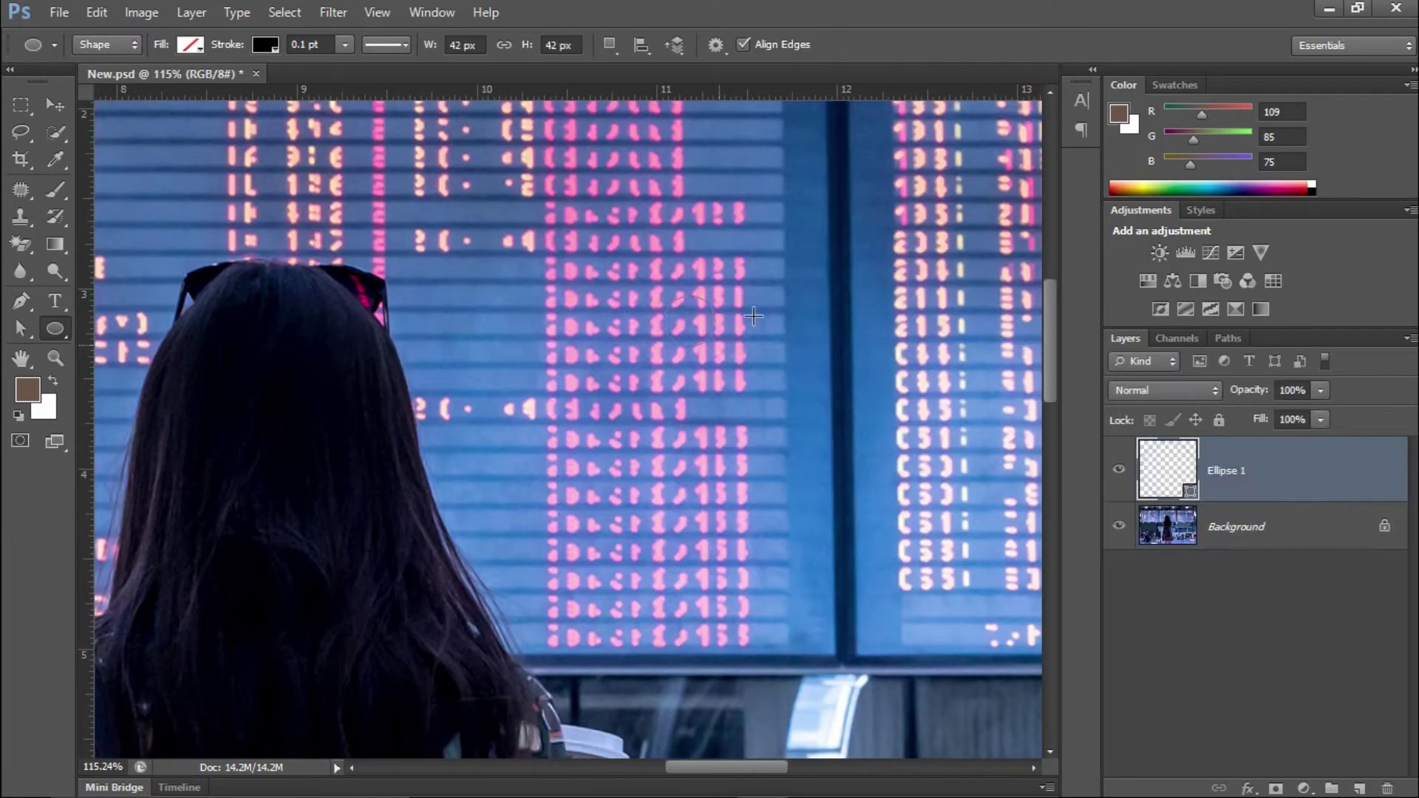
Give the circle a solid black fill and no stroke.
left_click(192, 46)
left_click(143, 83)
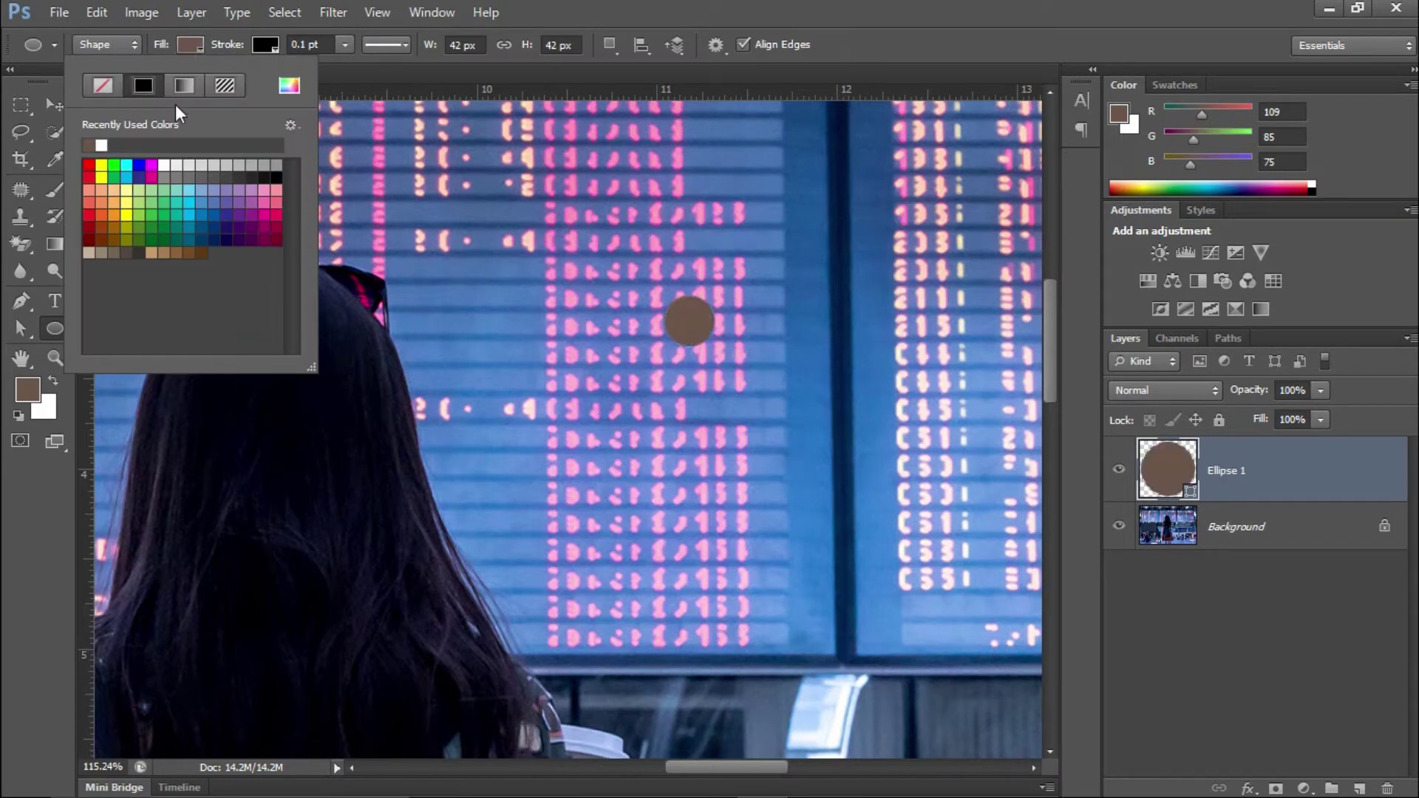
left_click(276, 176)
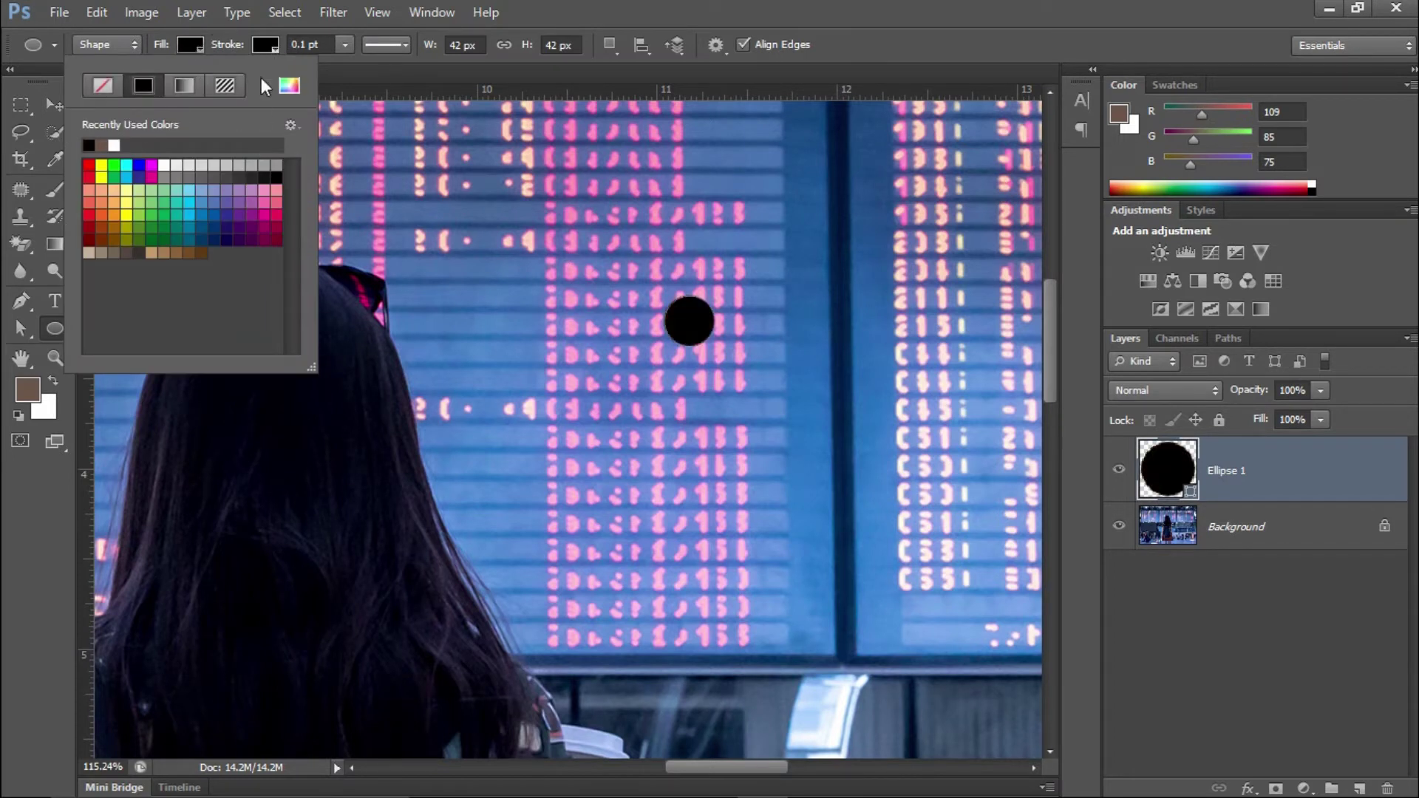
left_click(266, 39)
left_click(151, 74)
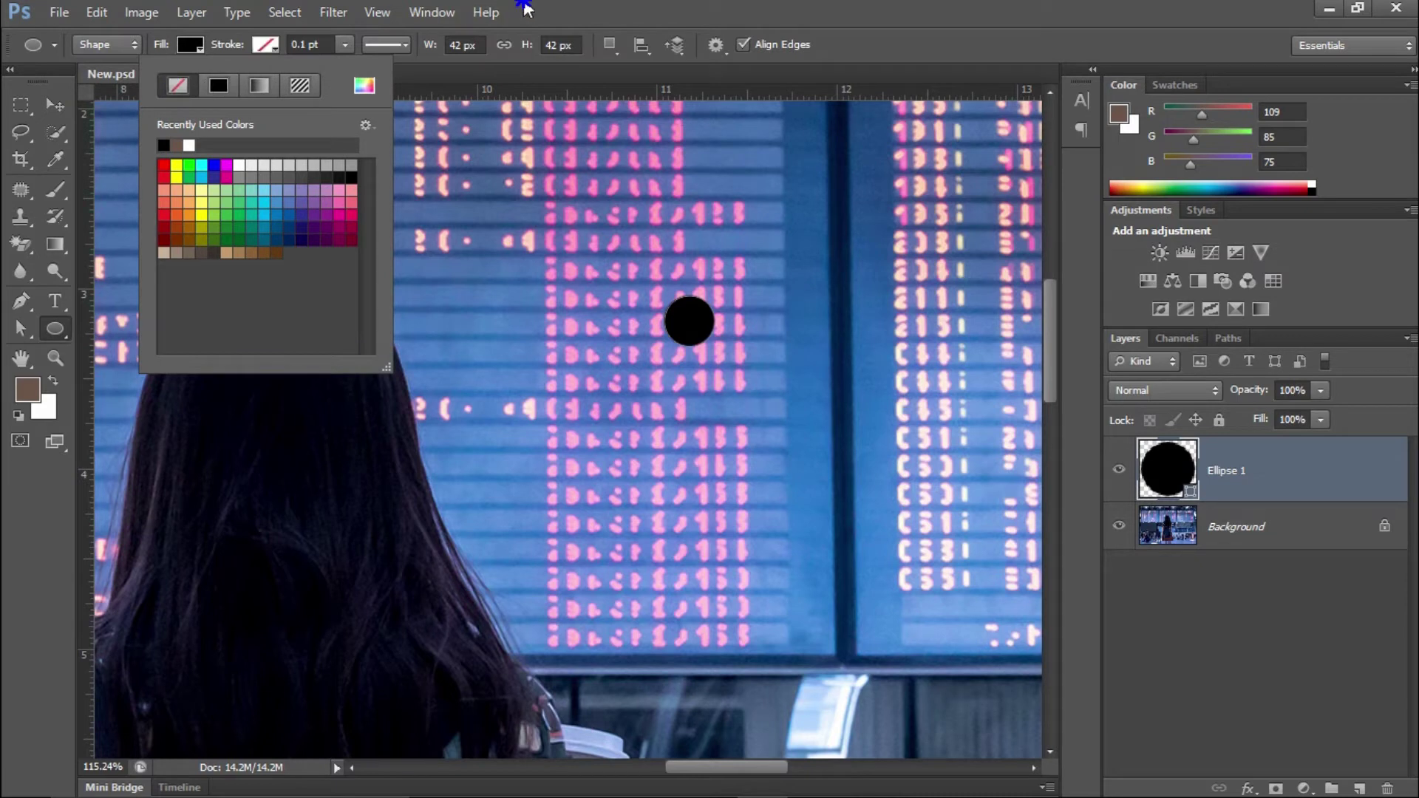
Merge the circle into the Background layer with Ctrl+E and fit the image.
left_click(56, 104)
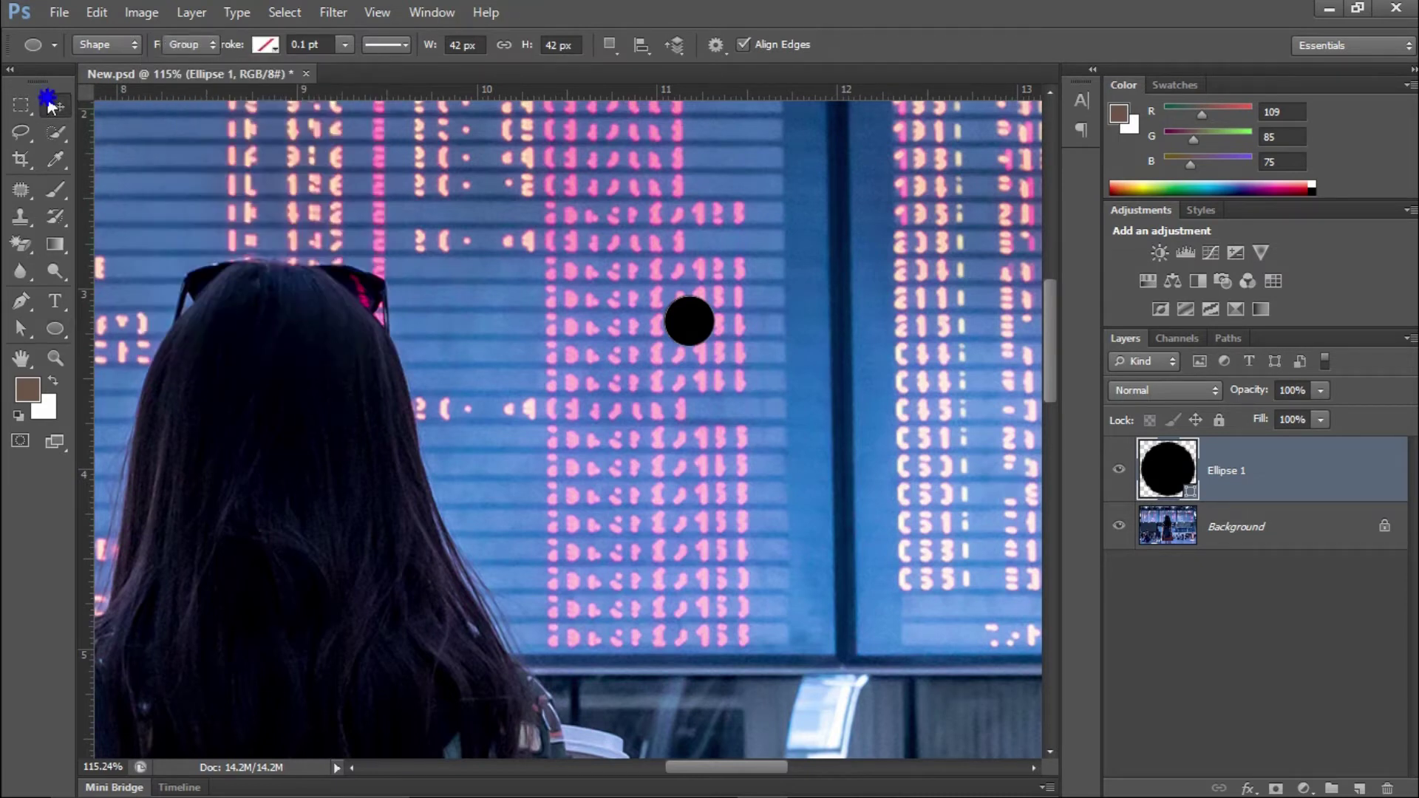
left_click(1230, 526, "shift")
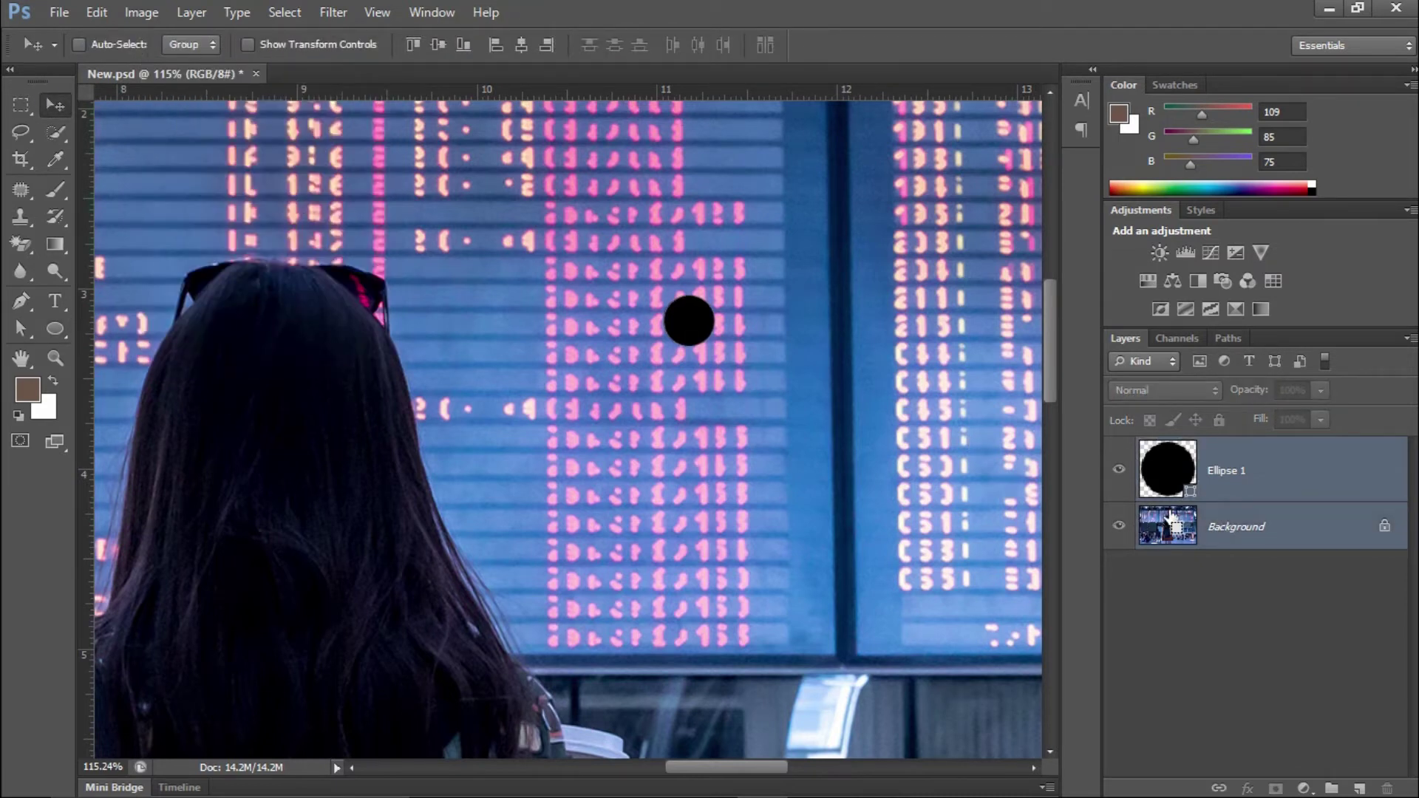
key("ctrl+e")
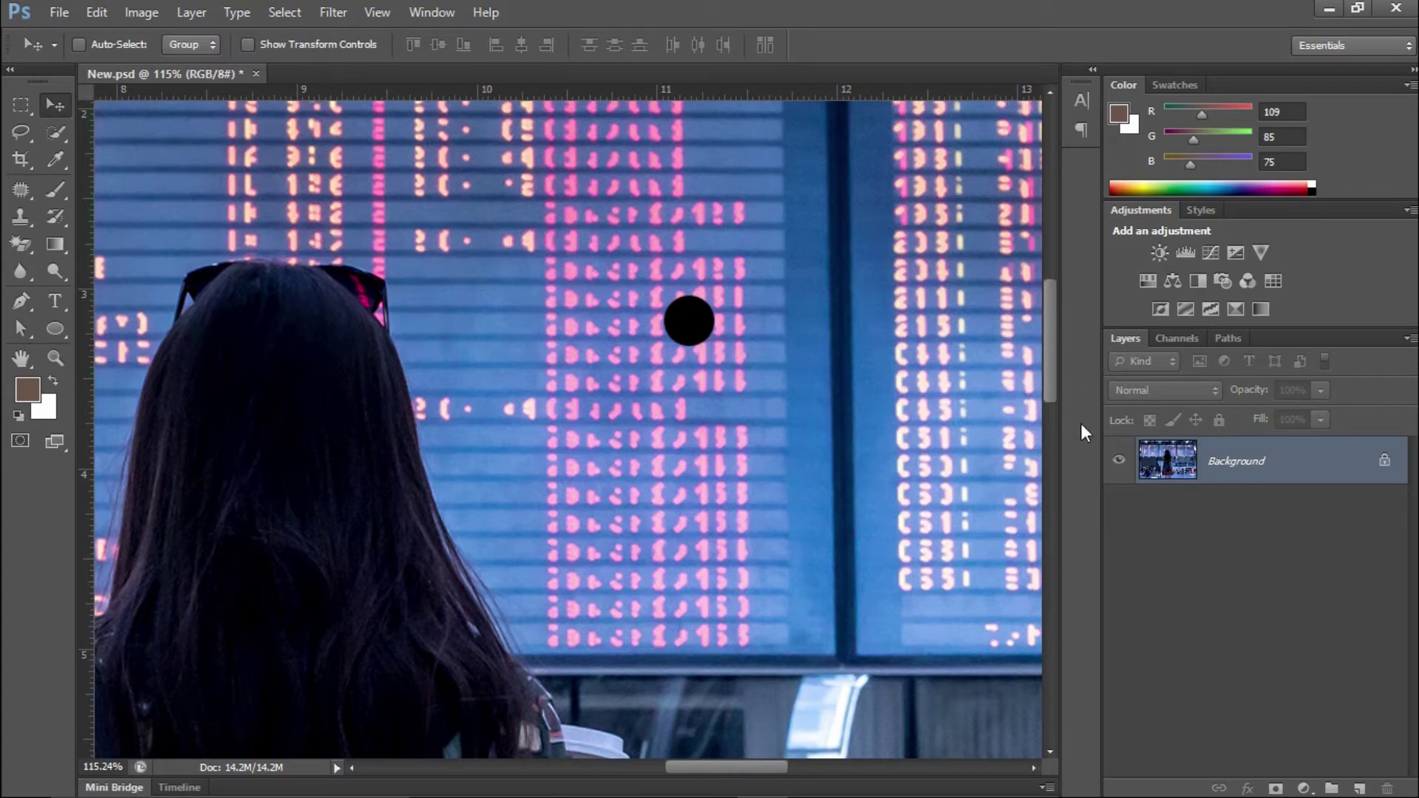
key("ctrl+0")
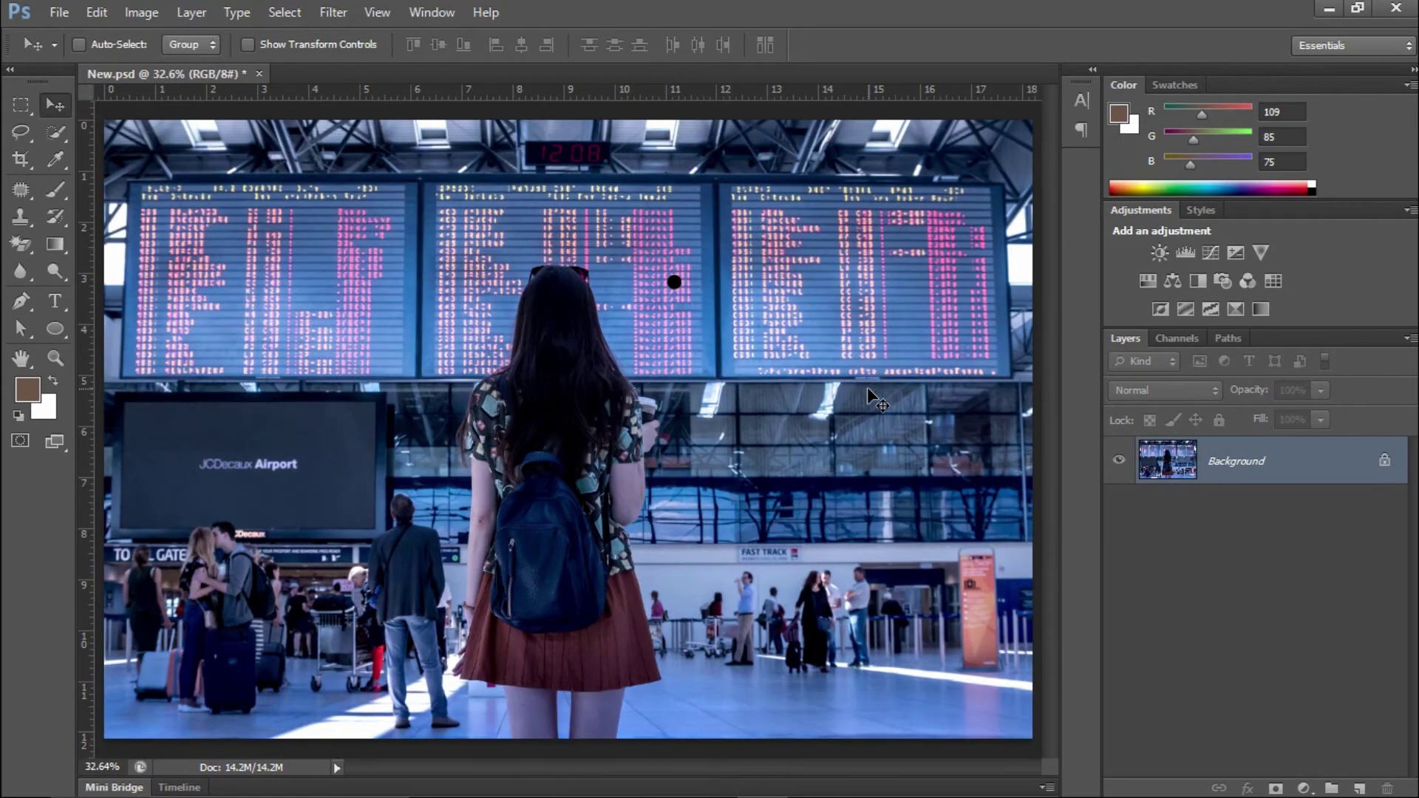
Open Lens Blur and zoom its preview onto the board lights around the black dot.
scroll(628, 288, "up", 5)
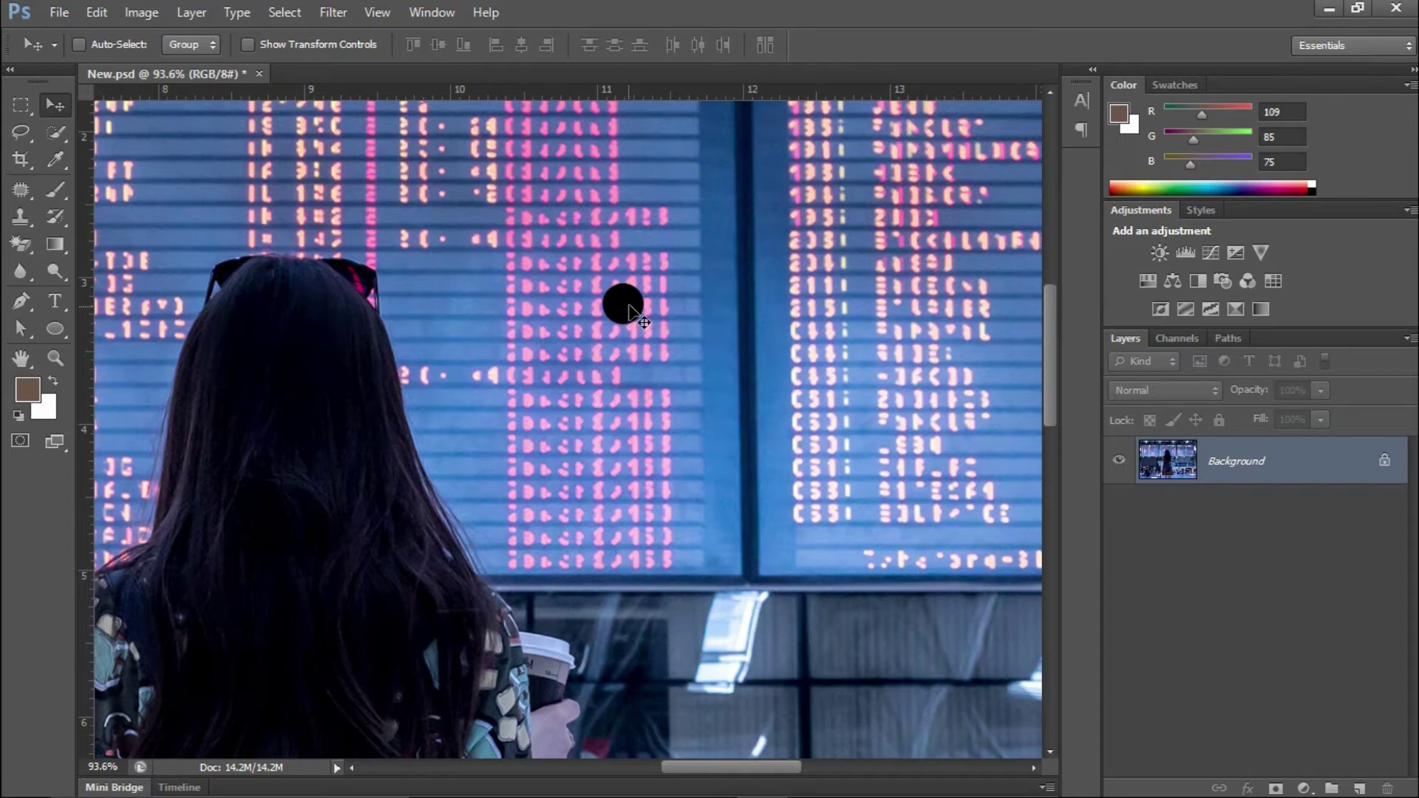
left_click(350, 19)
mouse_move(343, 224)
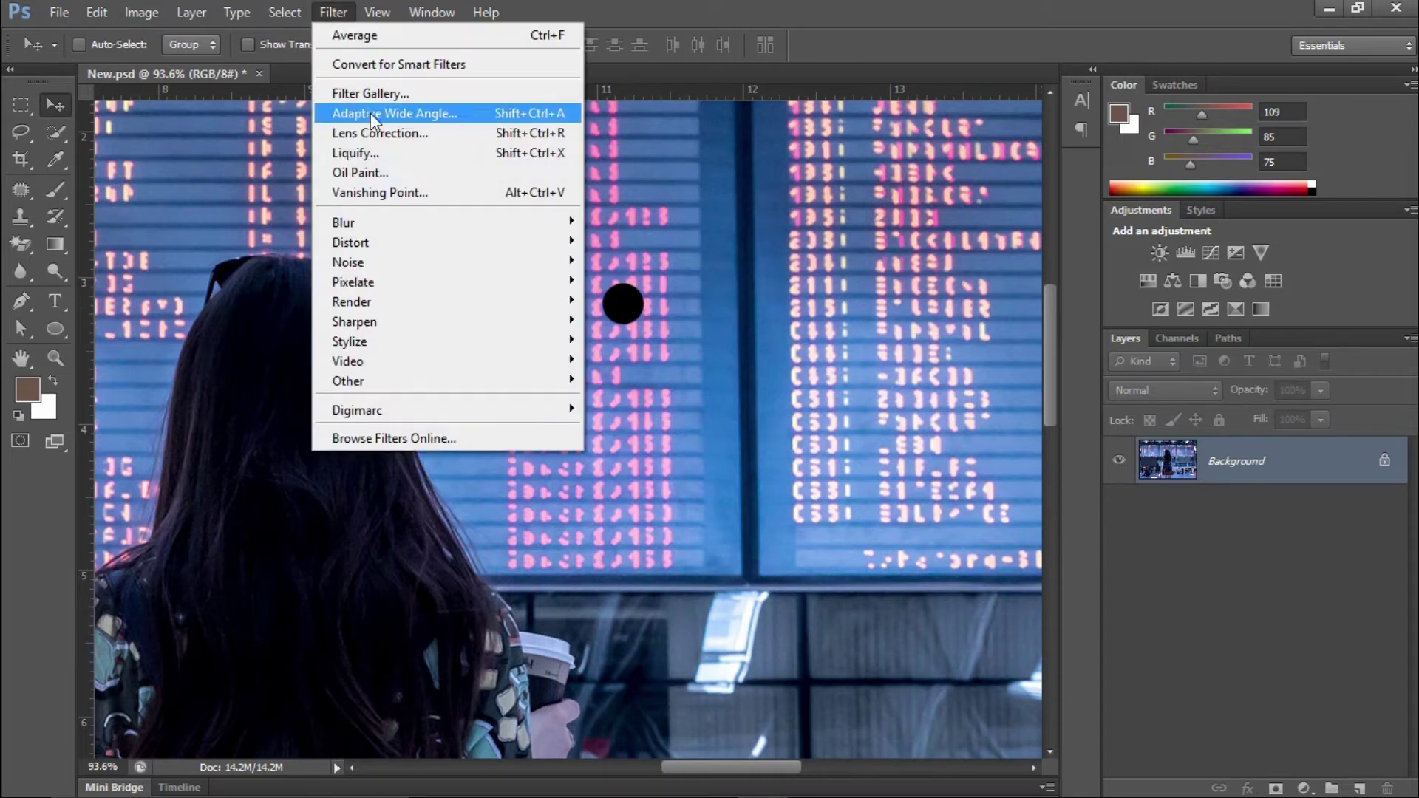
left_click(649, 389)
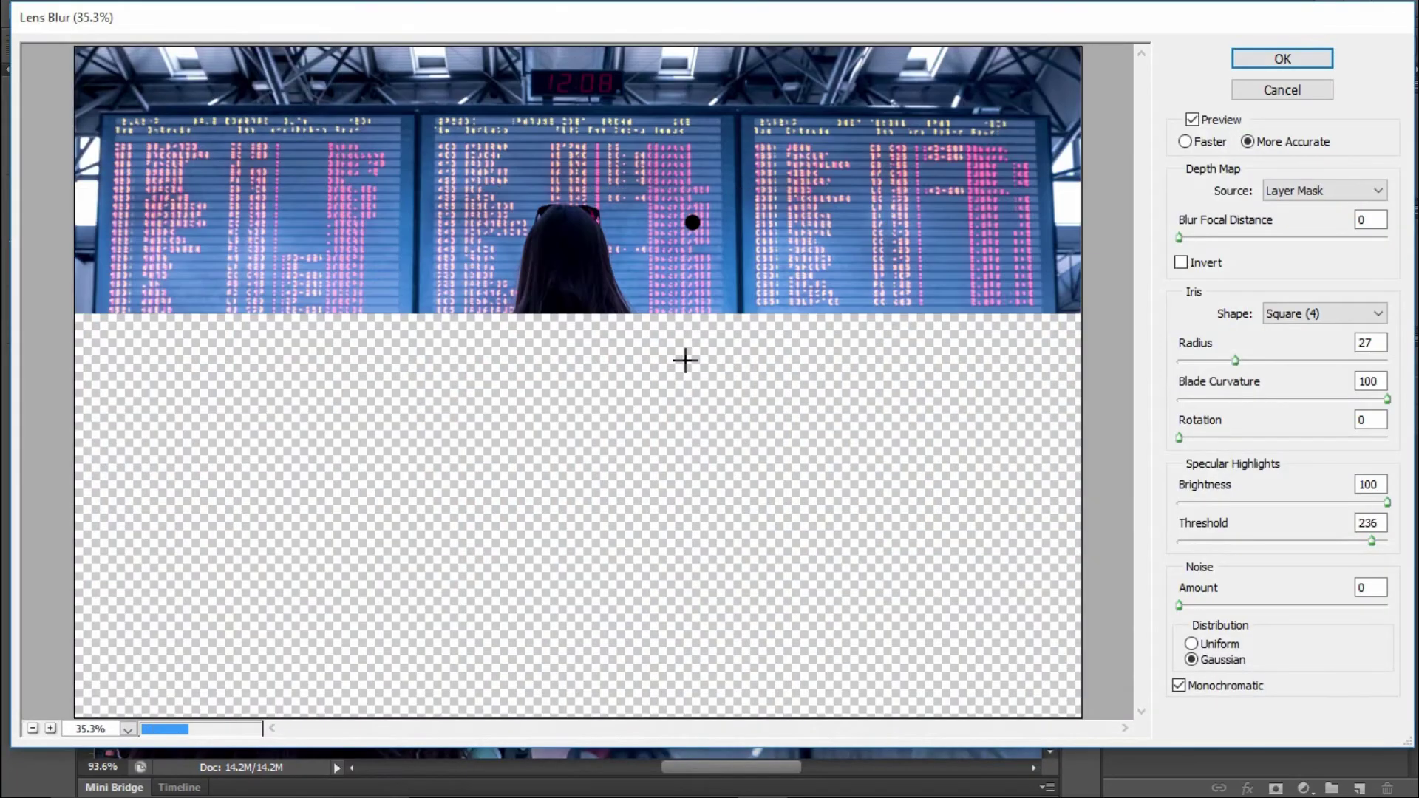
left_click_drag(570, 206, 759, 316)
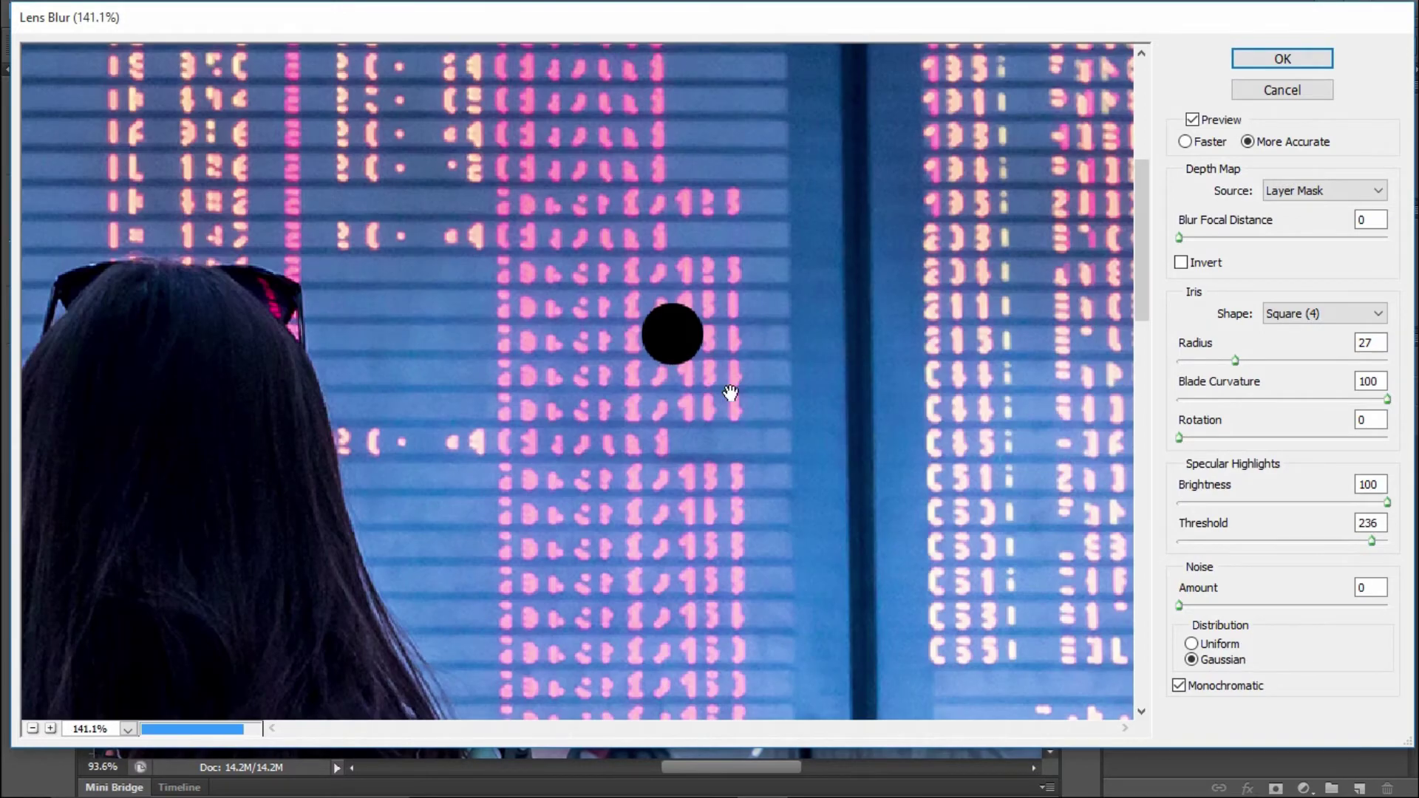
left_click_drag(730, 393, 660, 337)
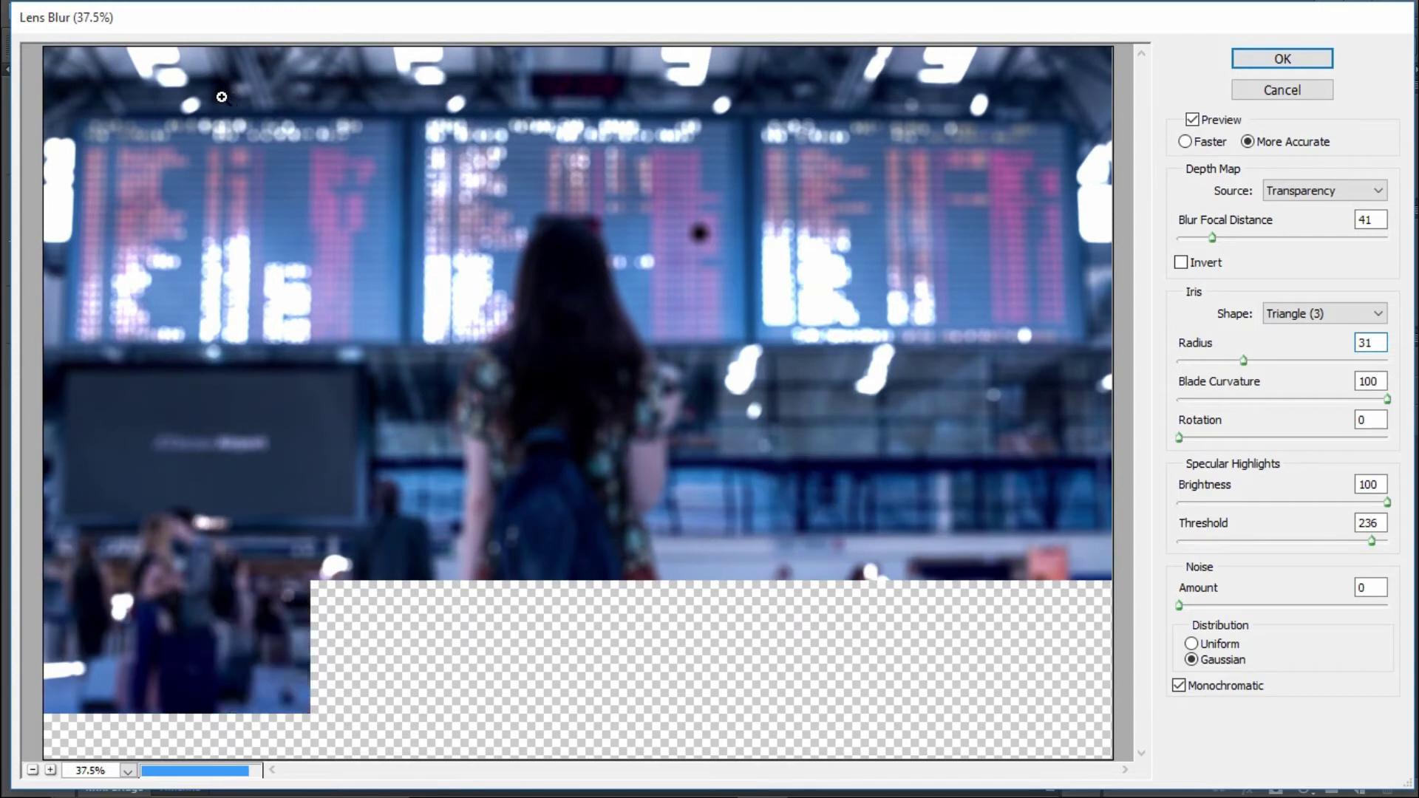
left_click_drag(218, 99, 381, 192)
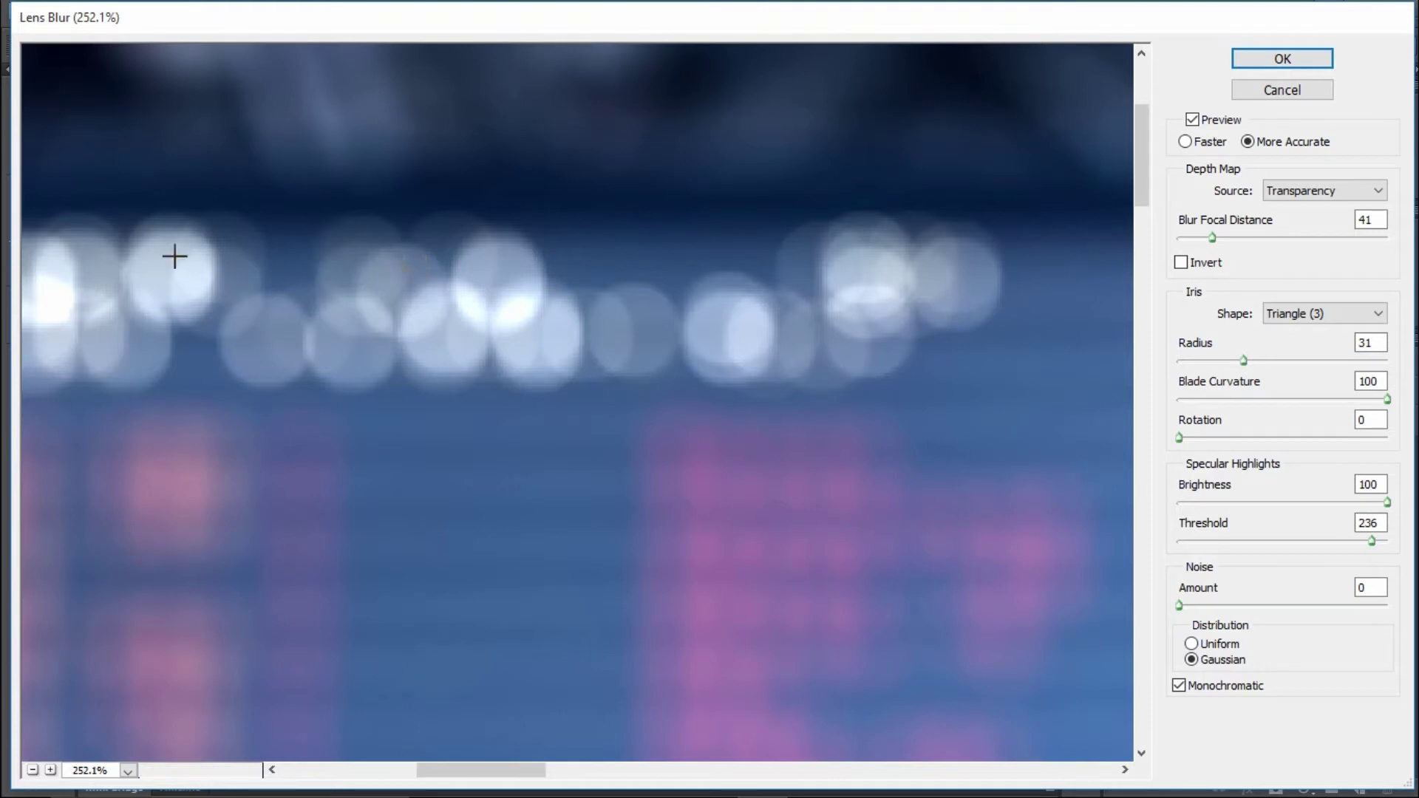
Use a Square iris with blade curvature 0 for diamond-shaped bokeh.
left_click(1289, 314)
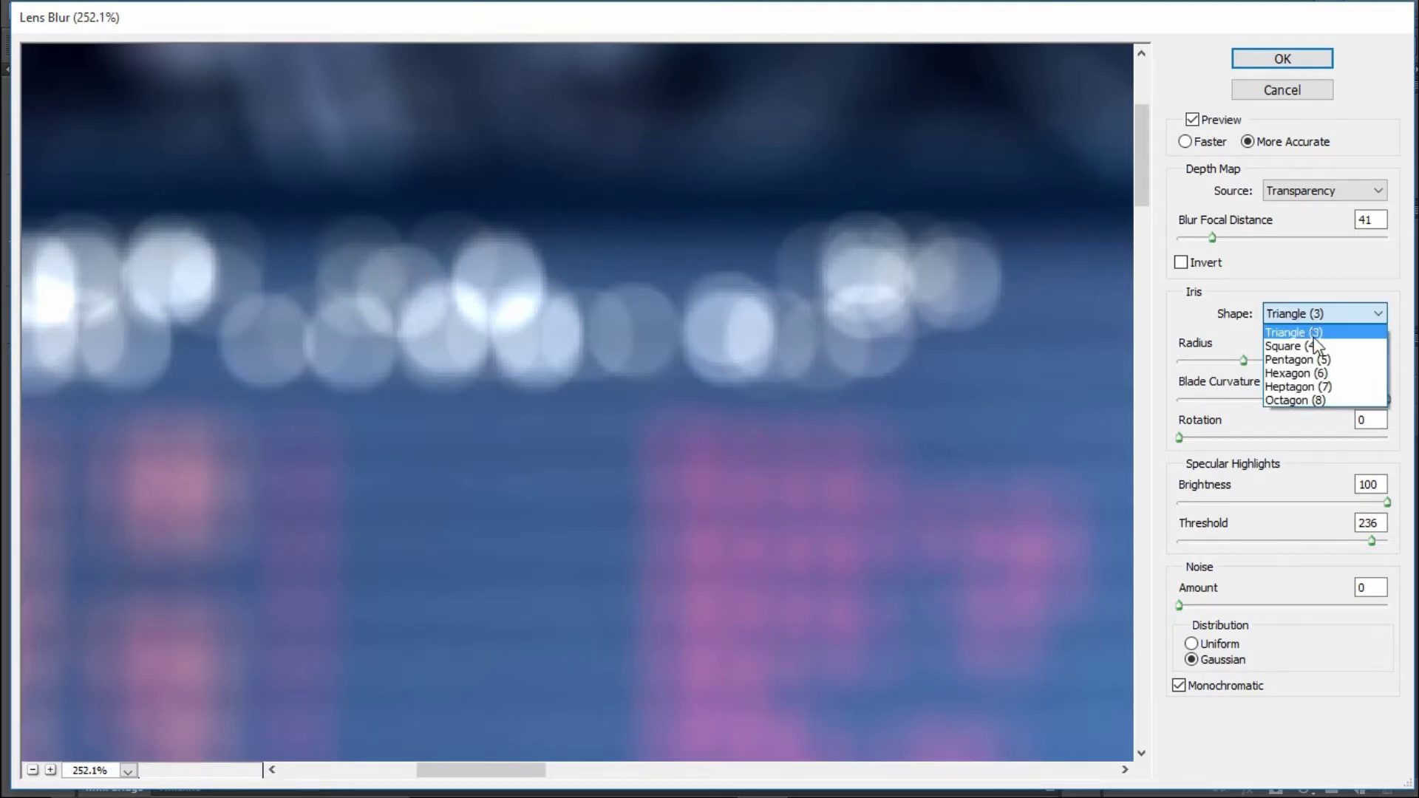
left_click(1315, 345)
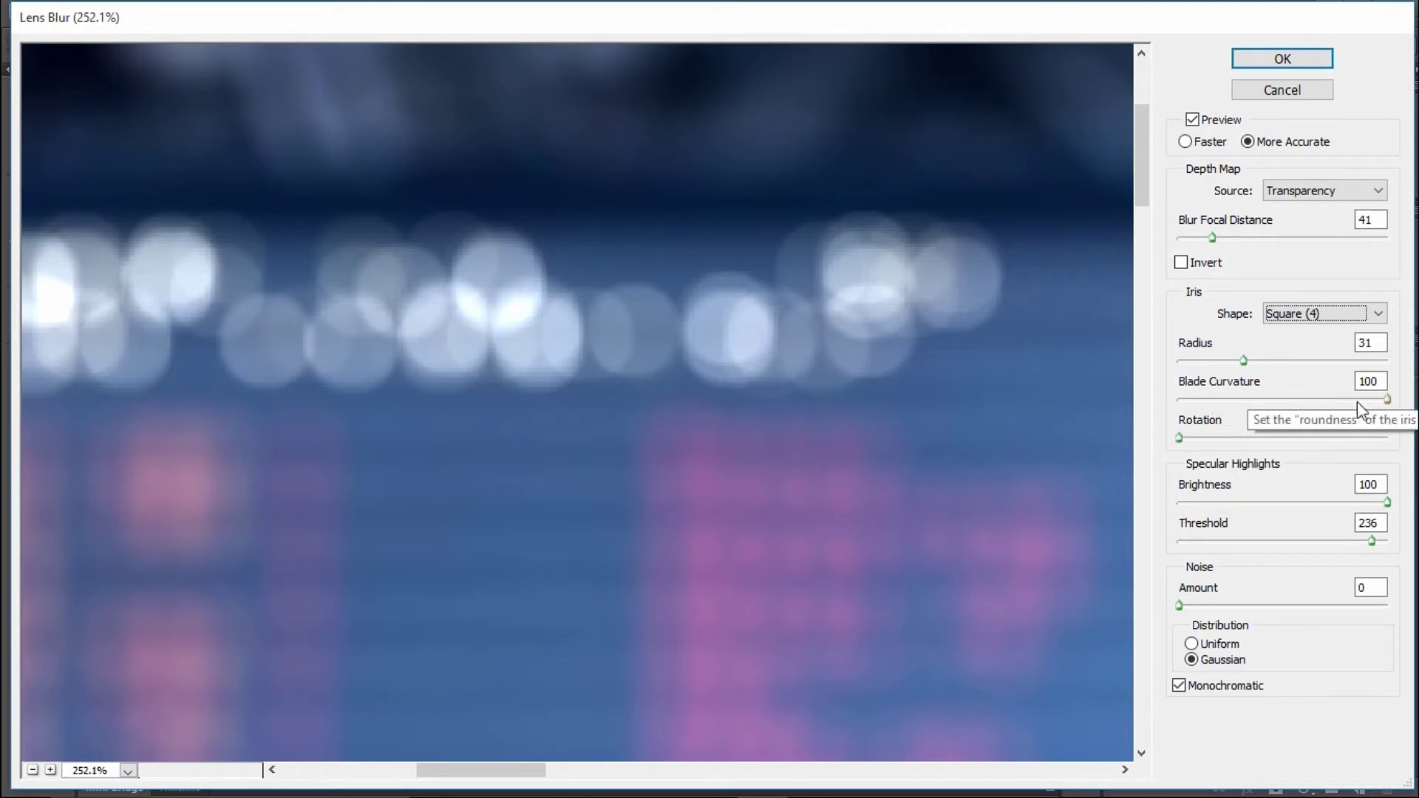
left_click_drag(1356, 401, 1171, 405)
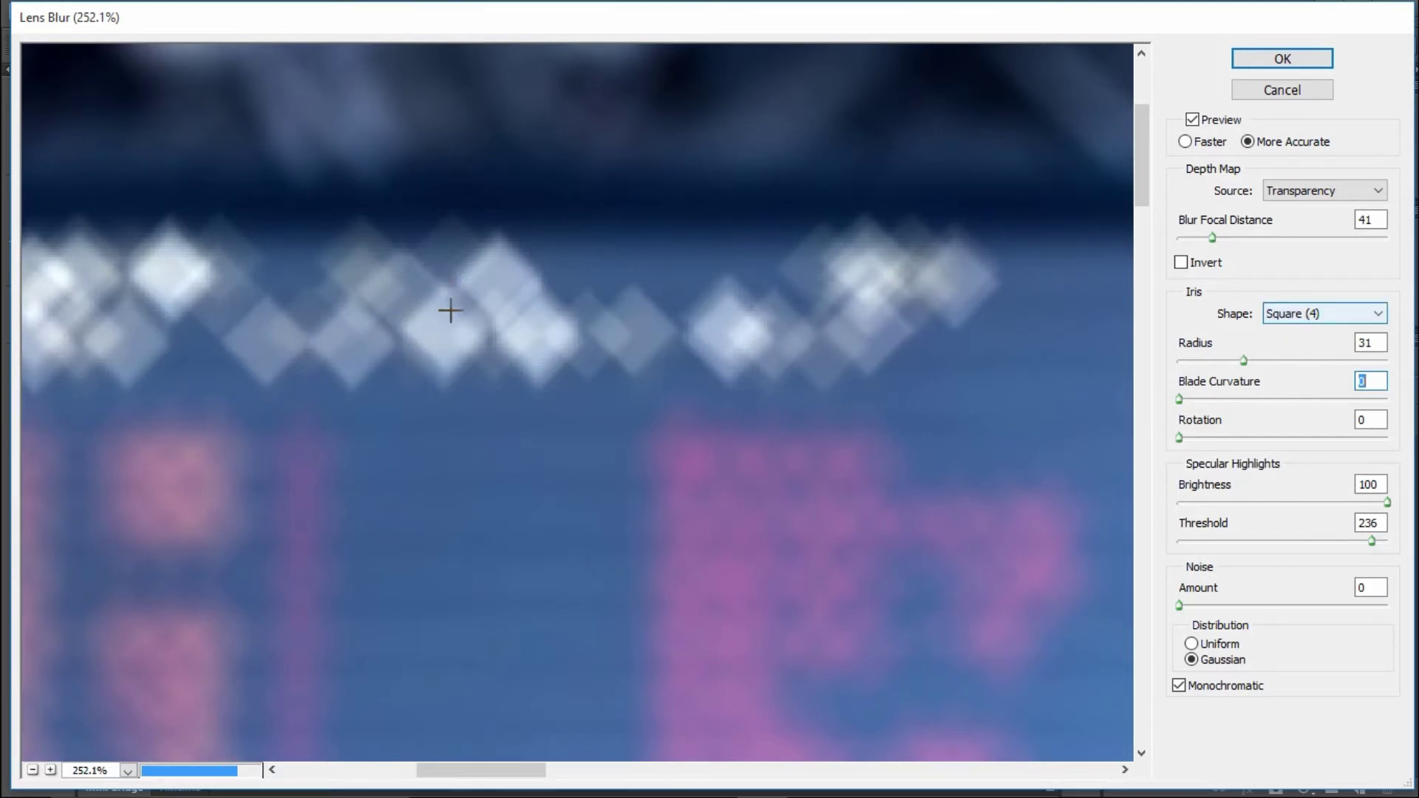
left_click(1287, 317)
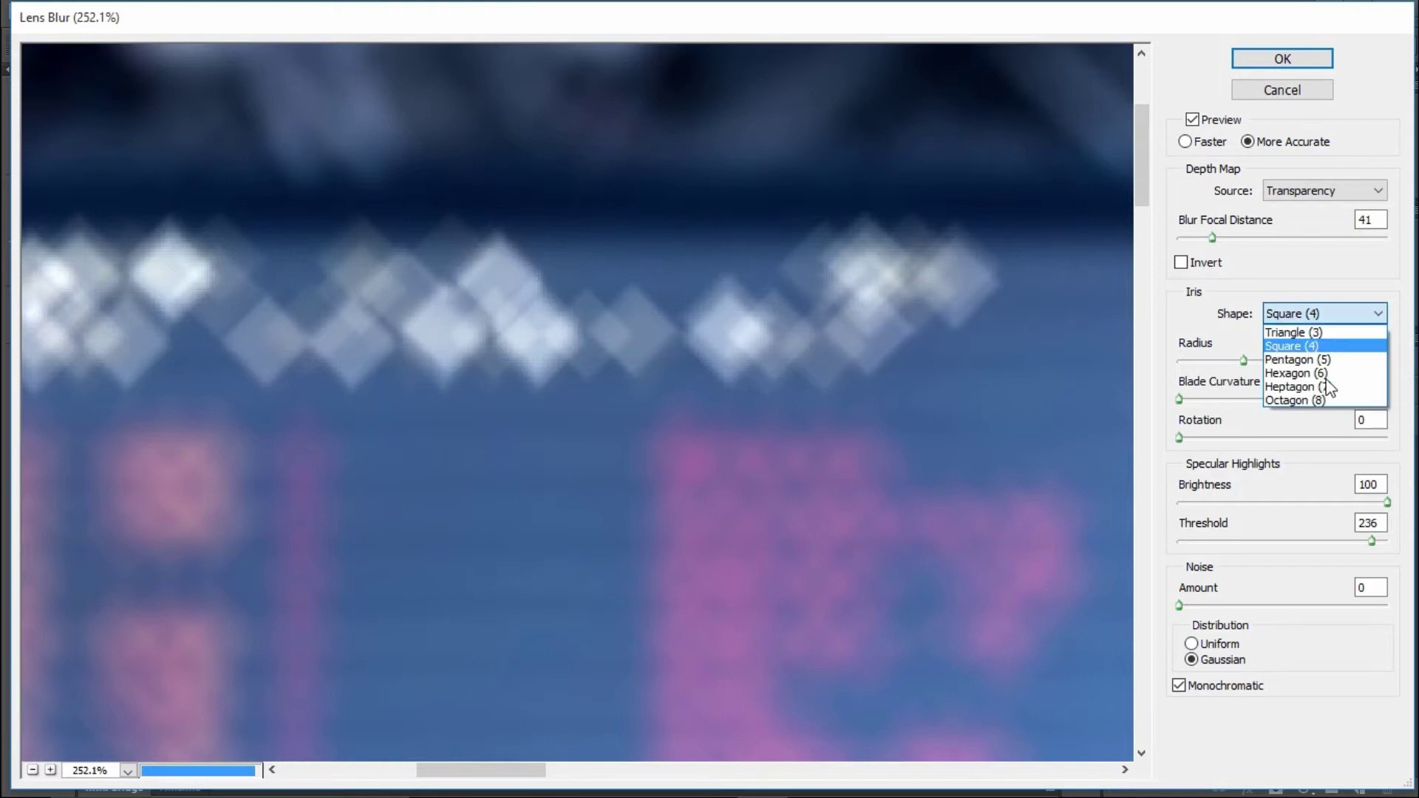
Try an Octagon iris, zoom onto the black dot, and shrink the radius to 9.
left_click(1316, 399)
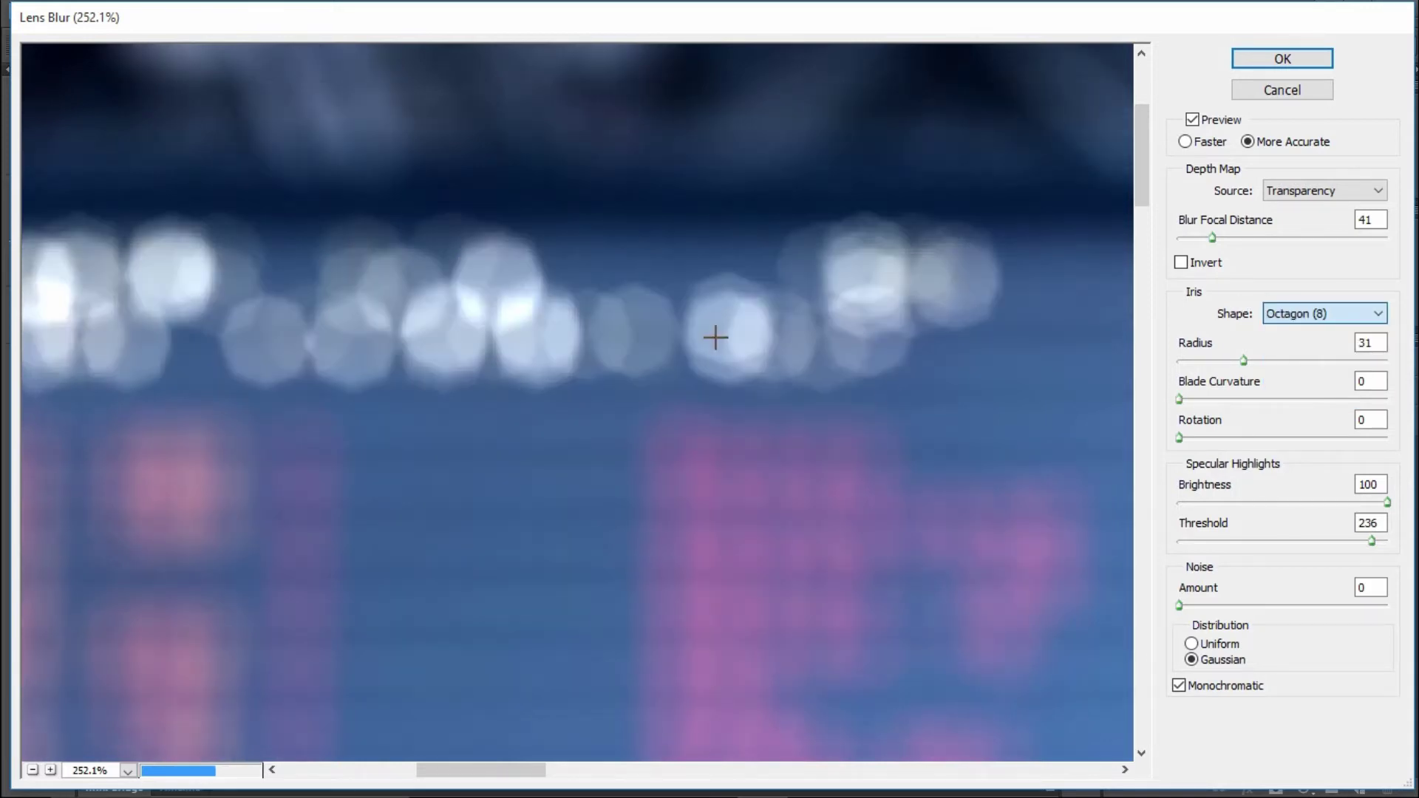
scroll(854, 501, "up", 2)
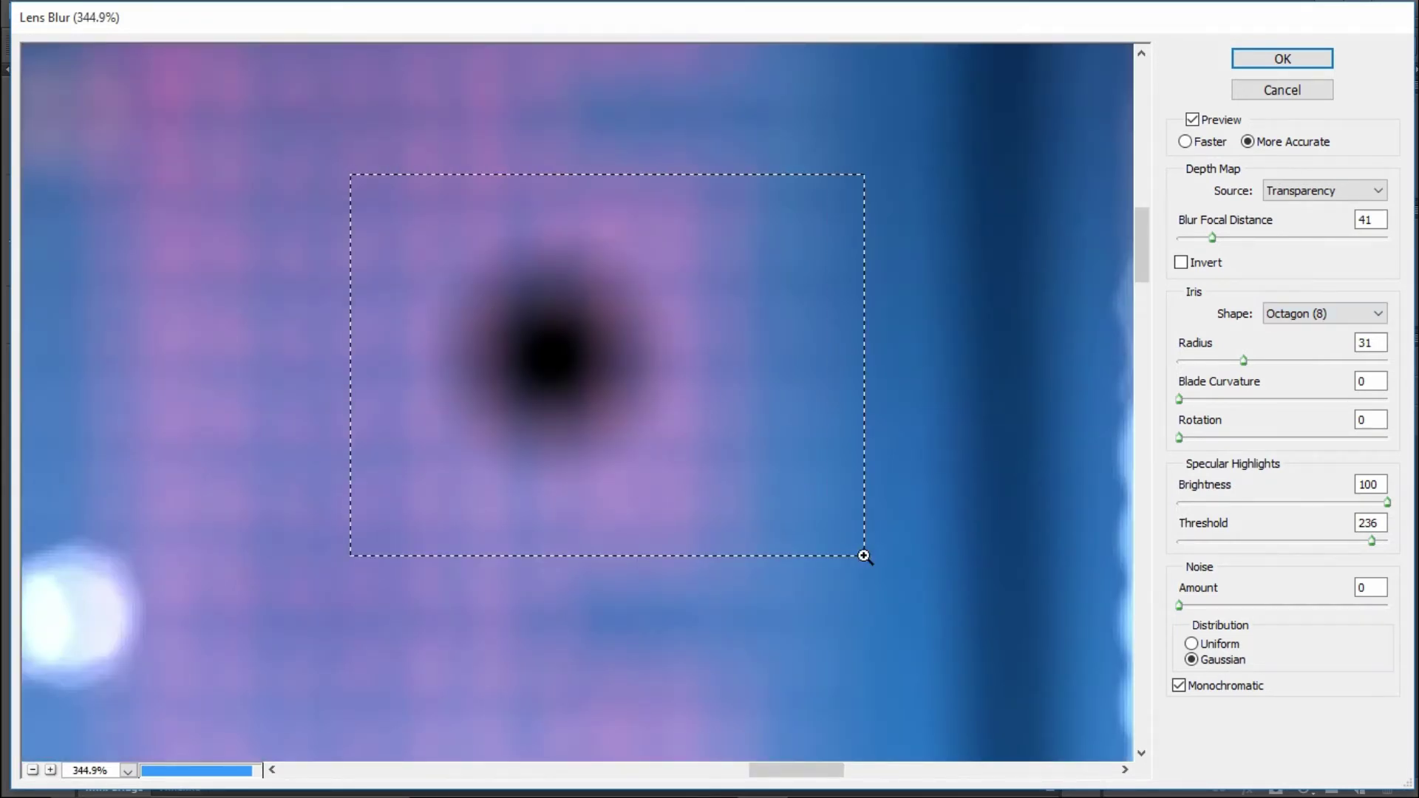
left_click_drag(829, 520, 864, 553)
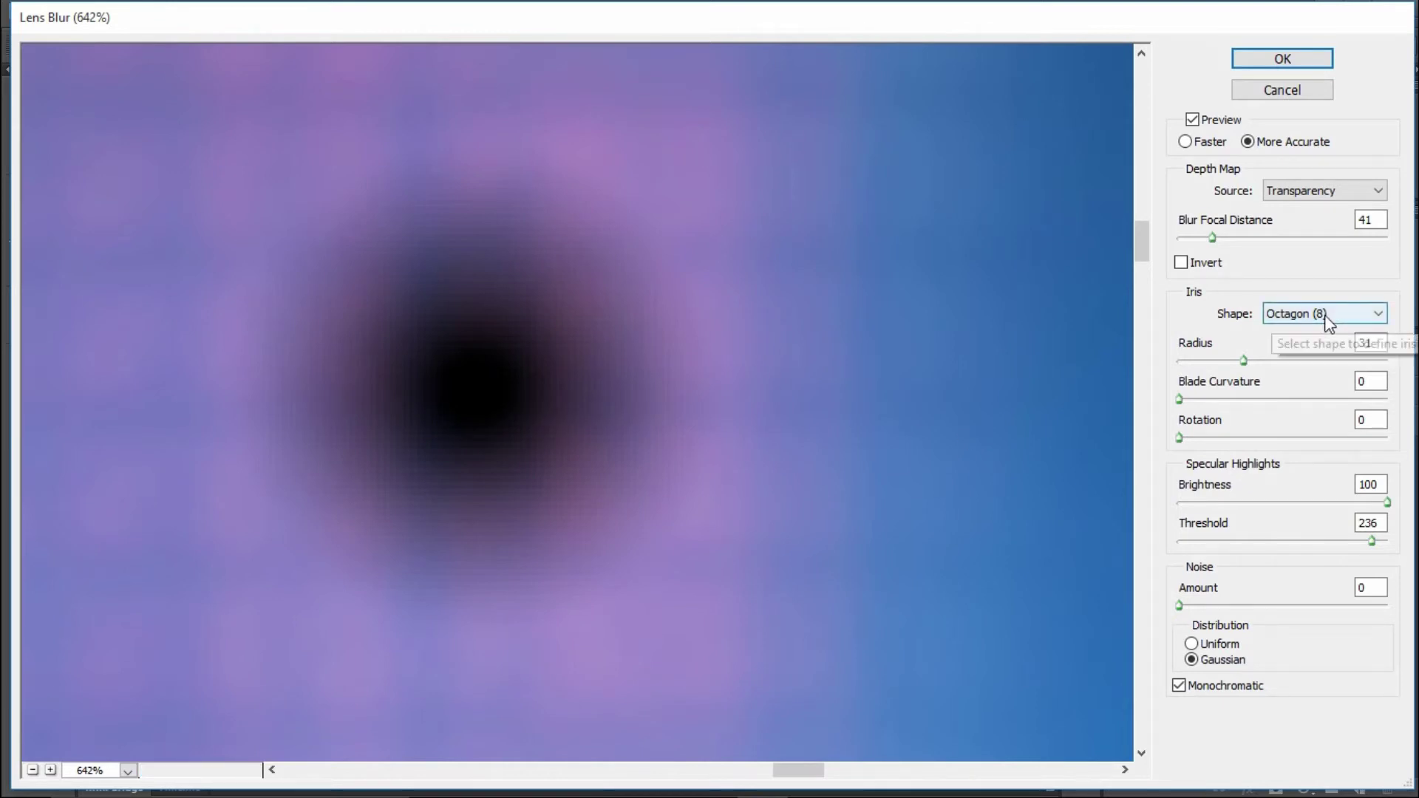
left_click_drag(1244, 361, 1196, 362)
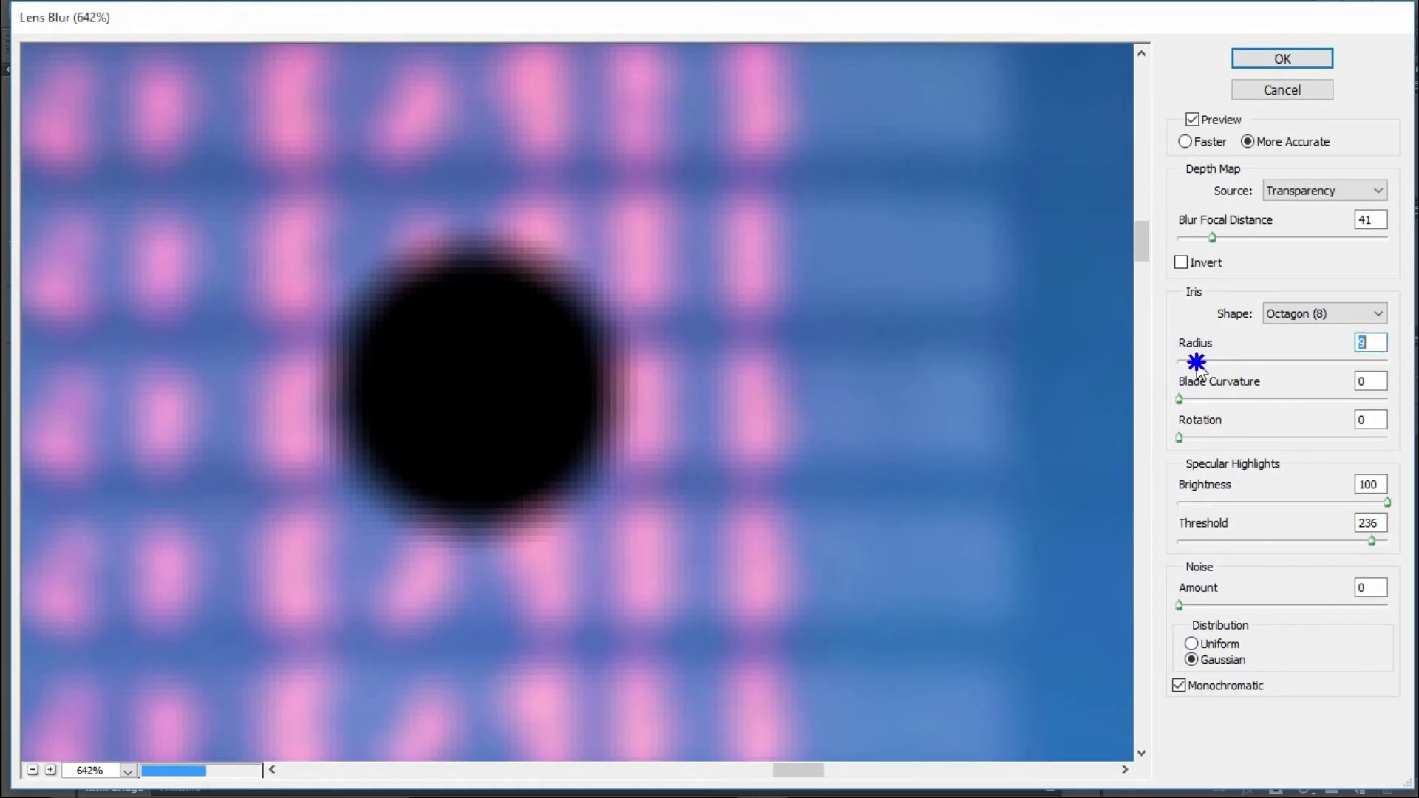
Briefly try a Pentagon iris, return to Square (4), and fit the preview.
left_click(1319, 313)
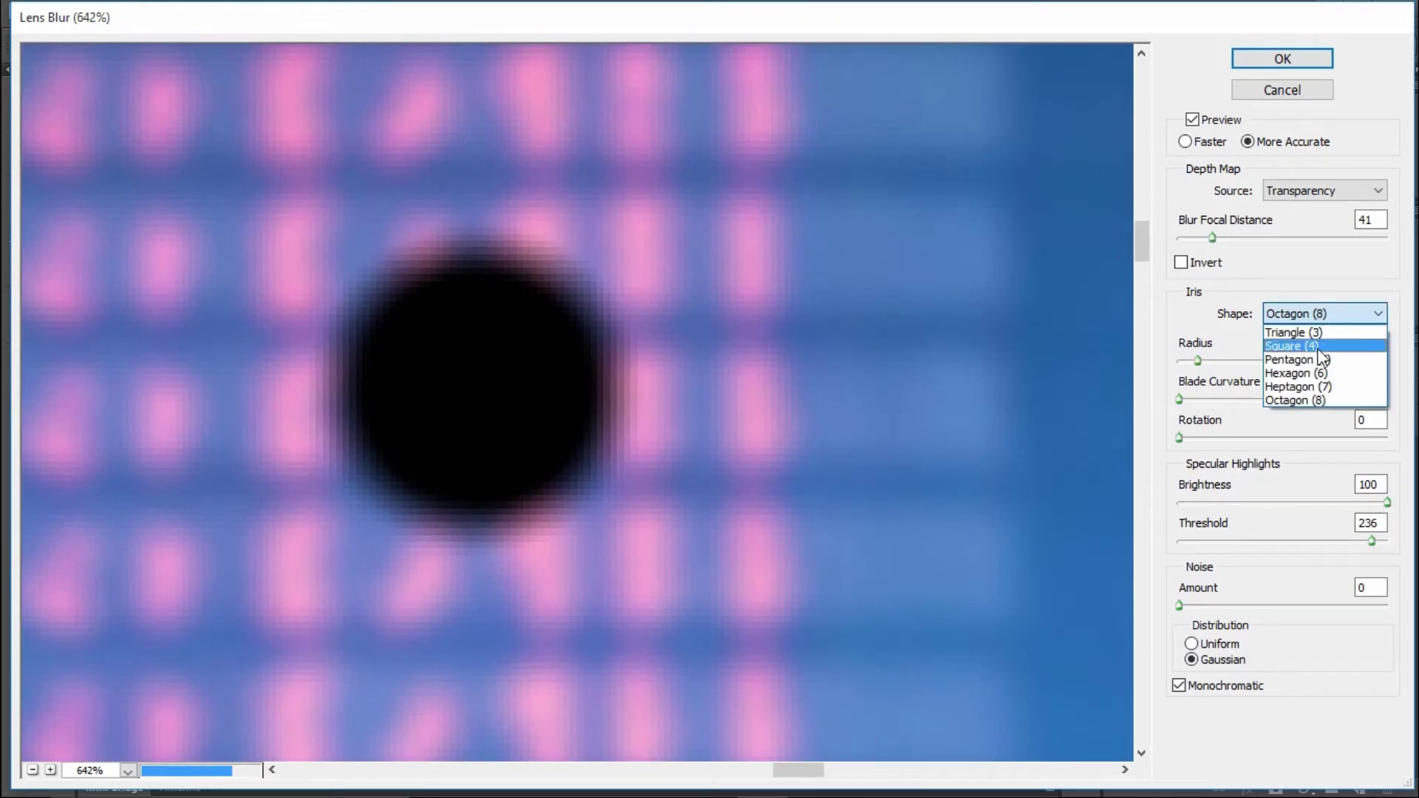
left_click(1319, 347)
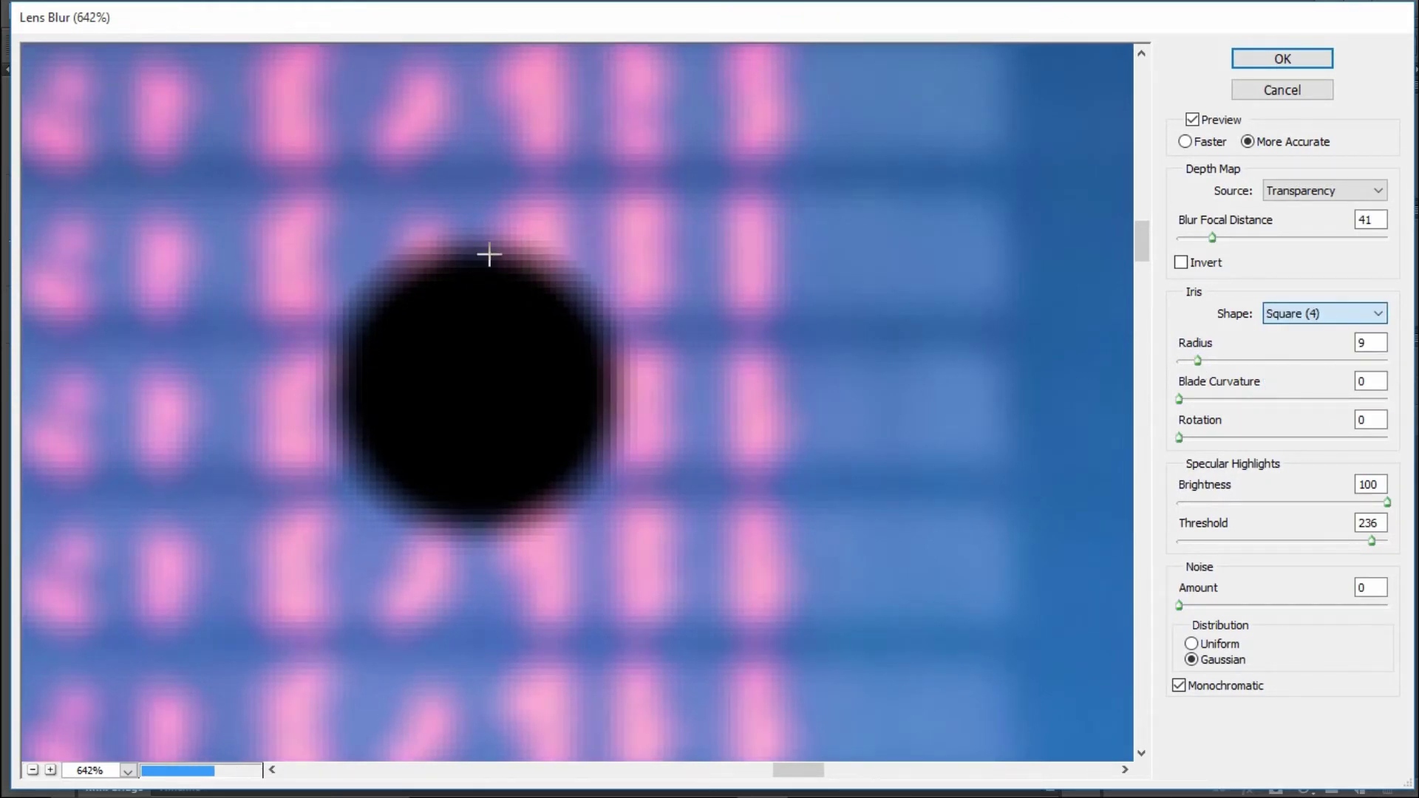
left_click(1306, 325)
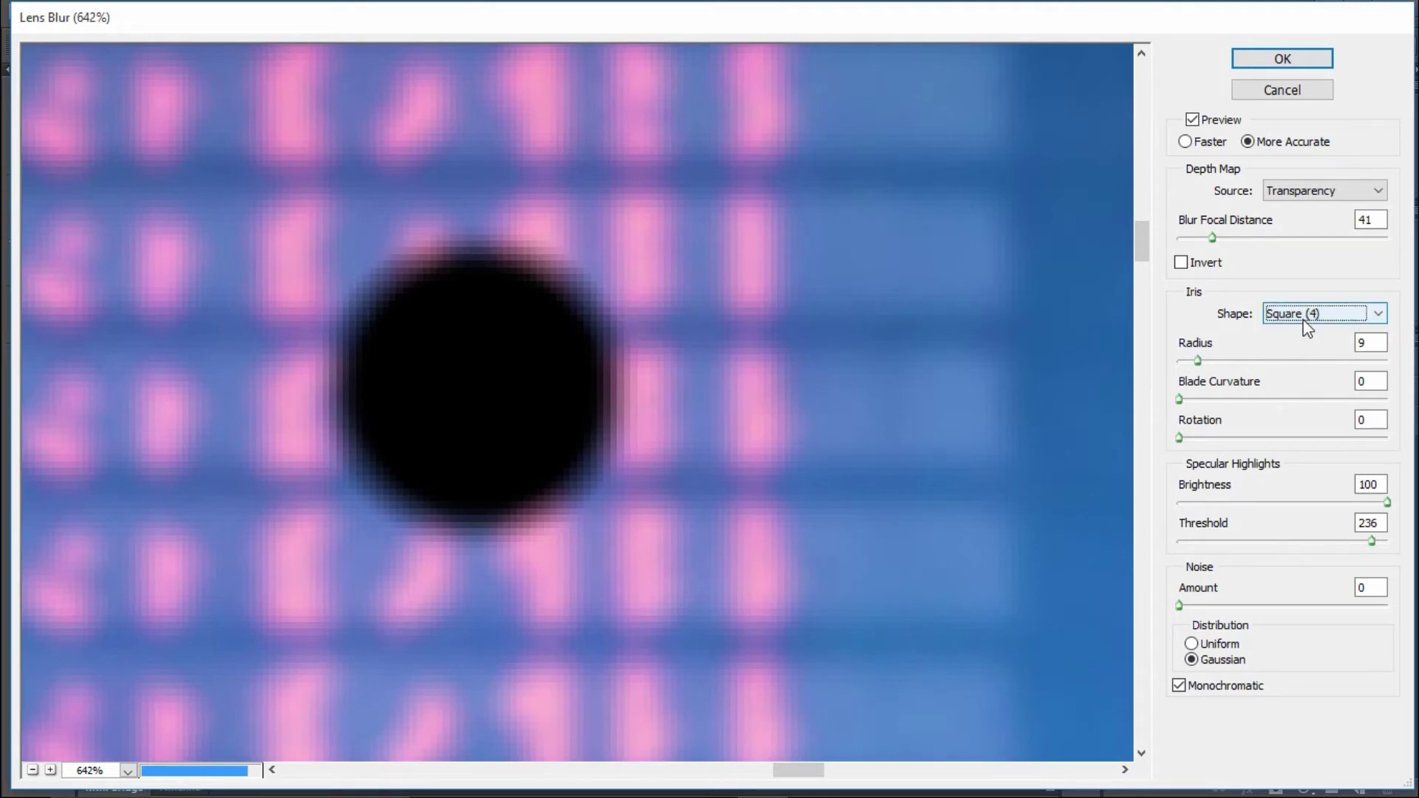
left_click(1315, 363)
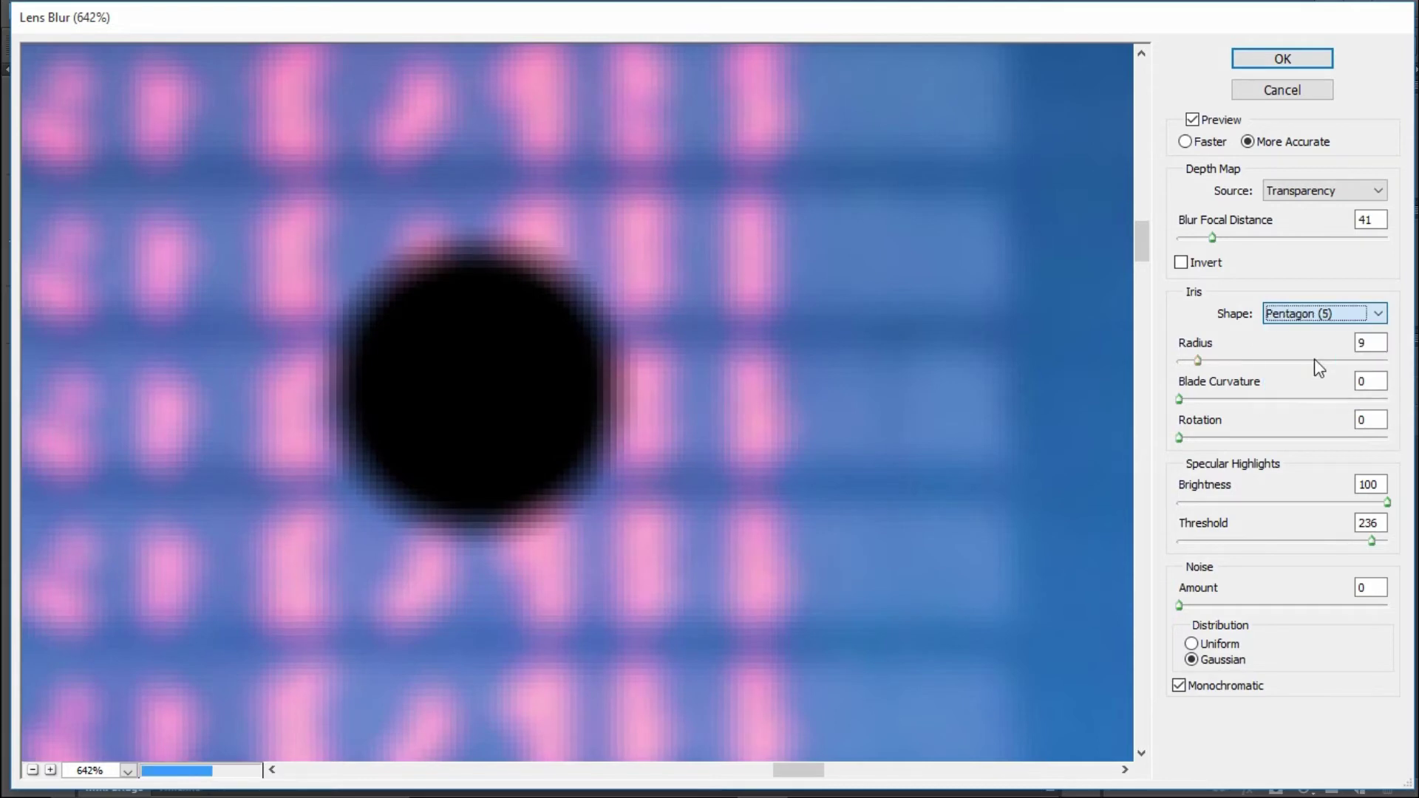
left_click(1317, 323)
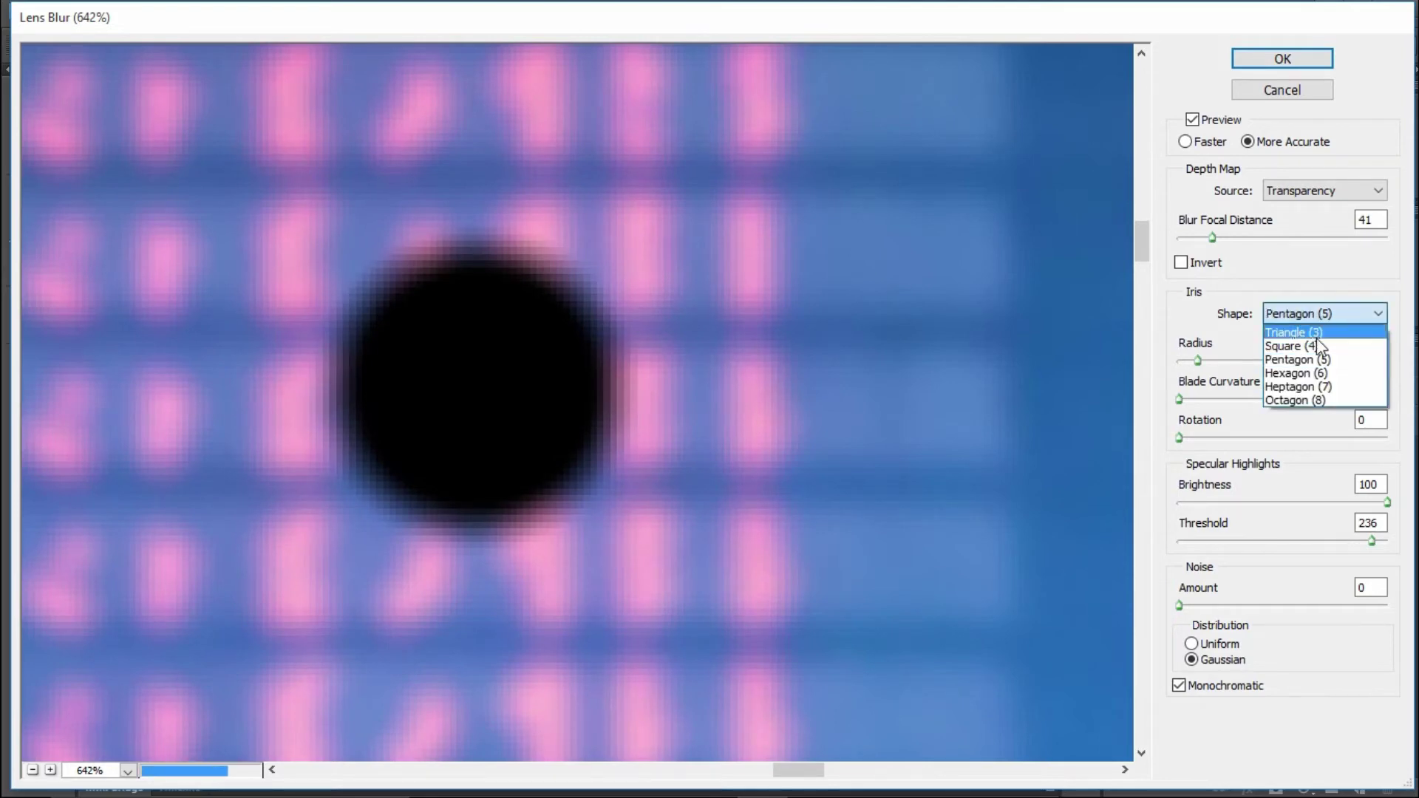
left_click(1311, 344)
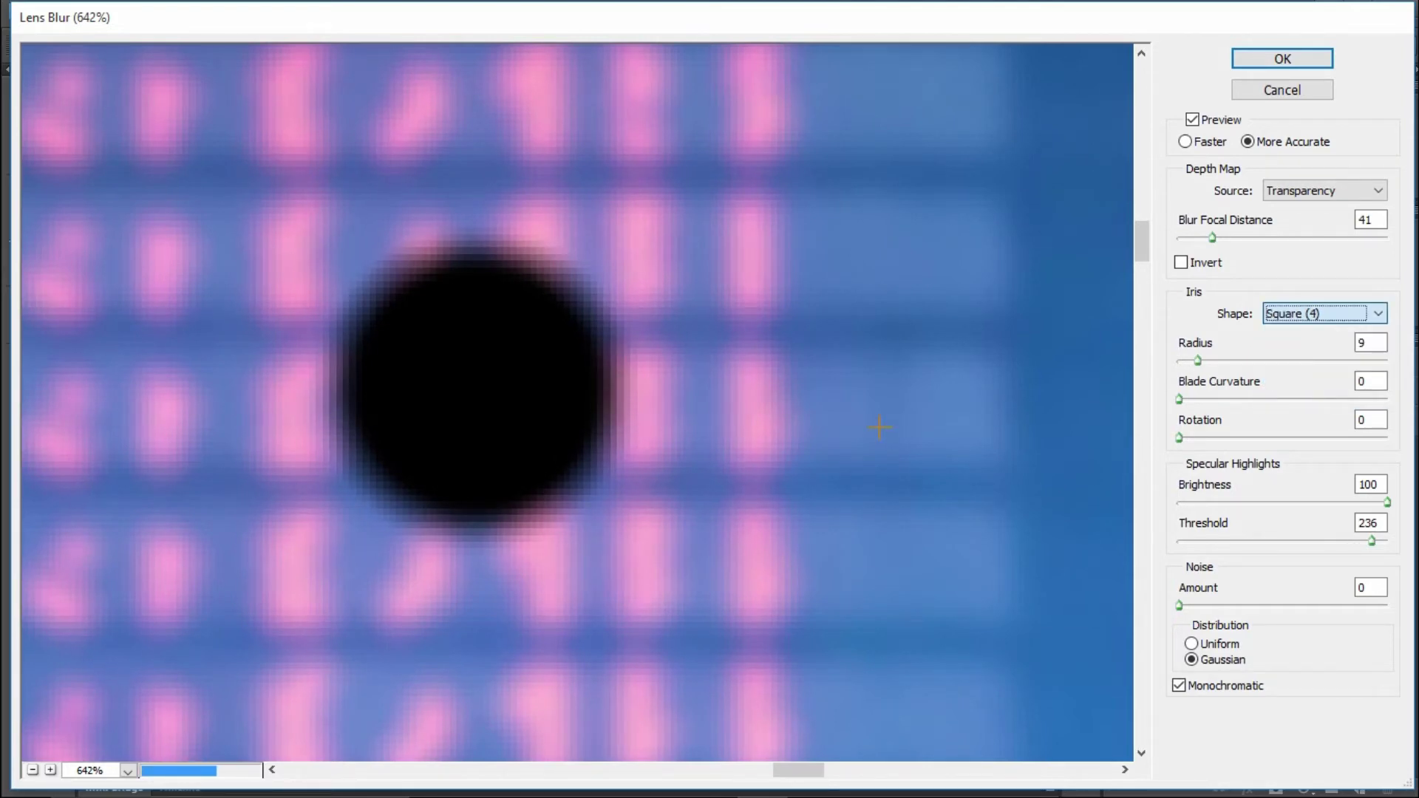
key("ctrl+0")
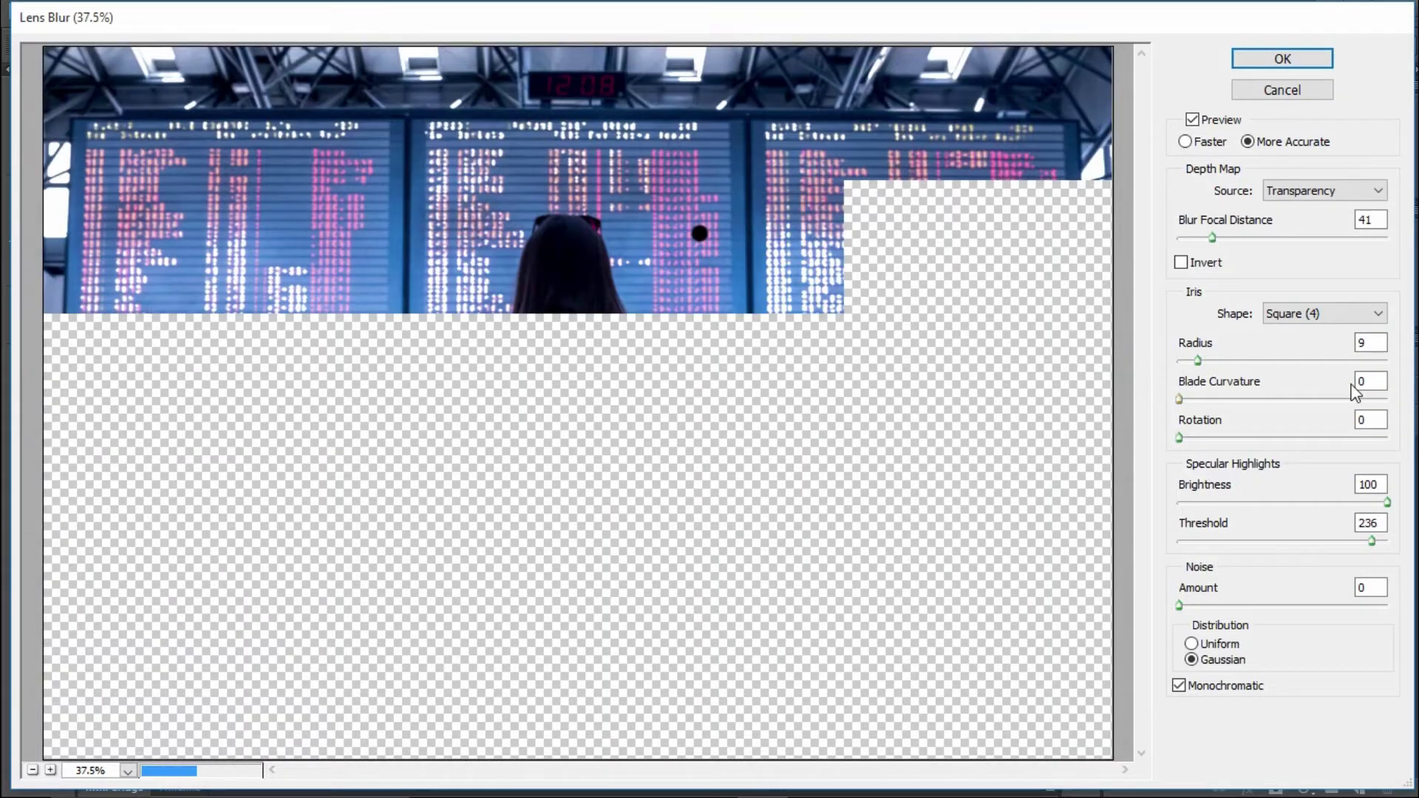
Keep the Square (4) iris and raise blade curvature to 100.
left_click(1330, 314)
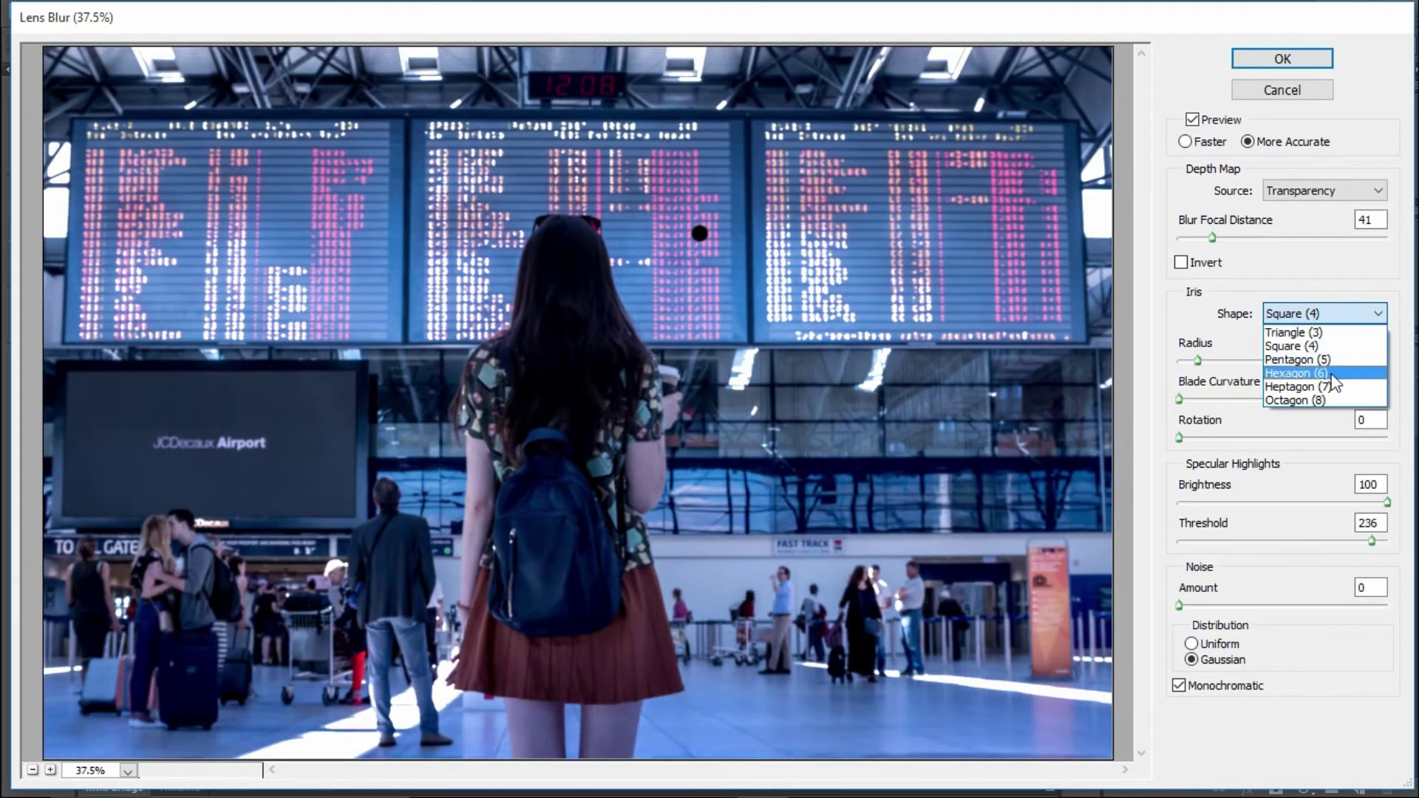
left_click(1321, 315)
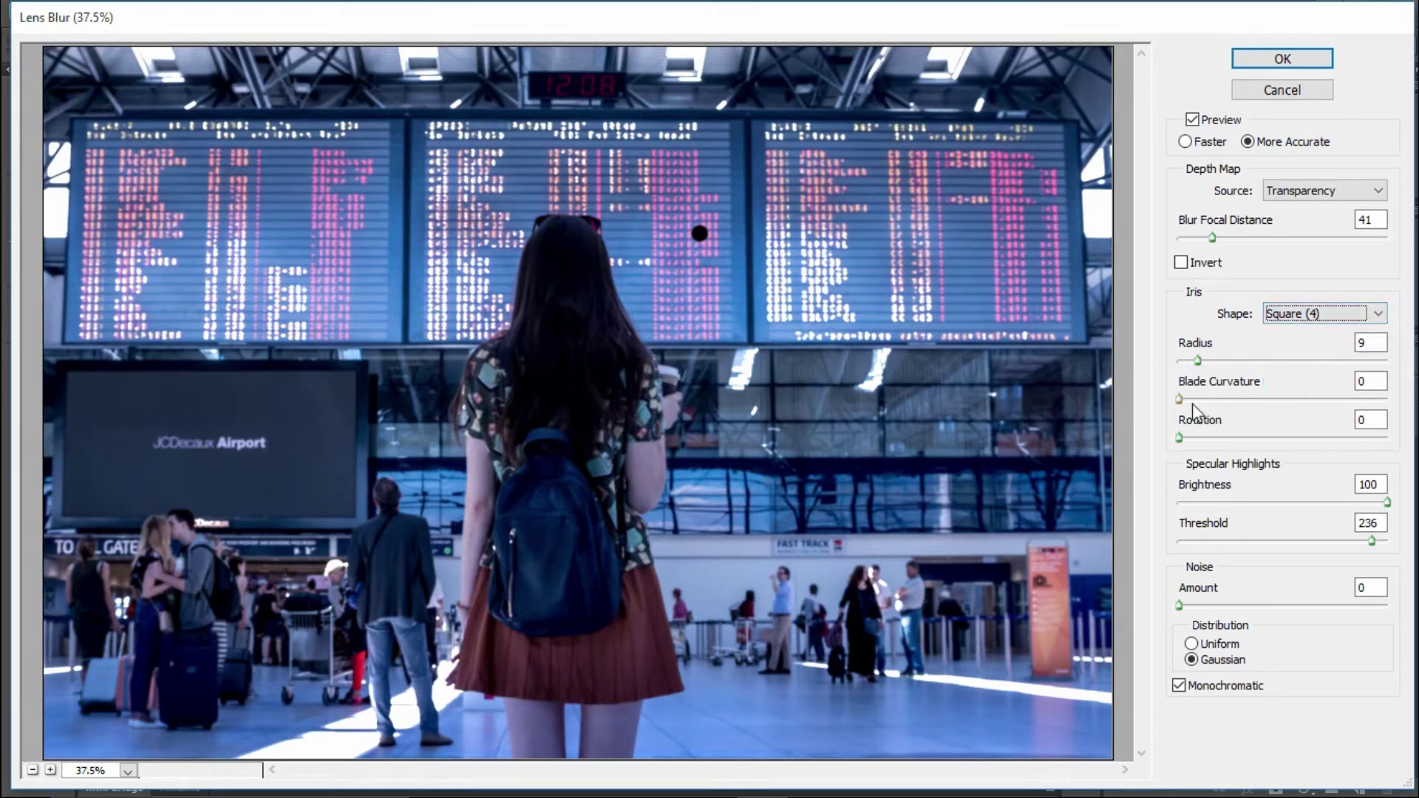
mouse_move(1180, 401)
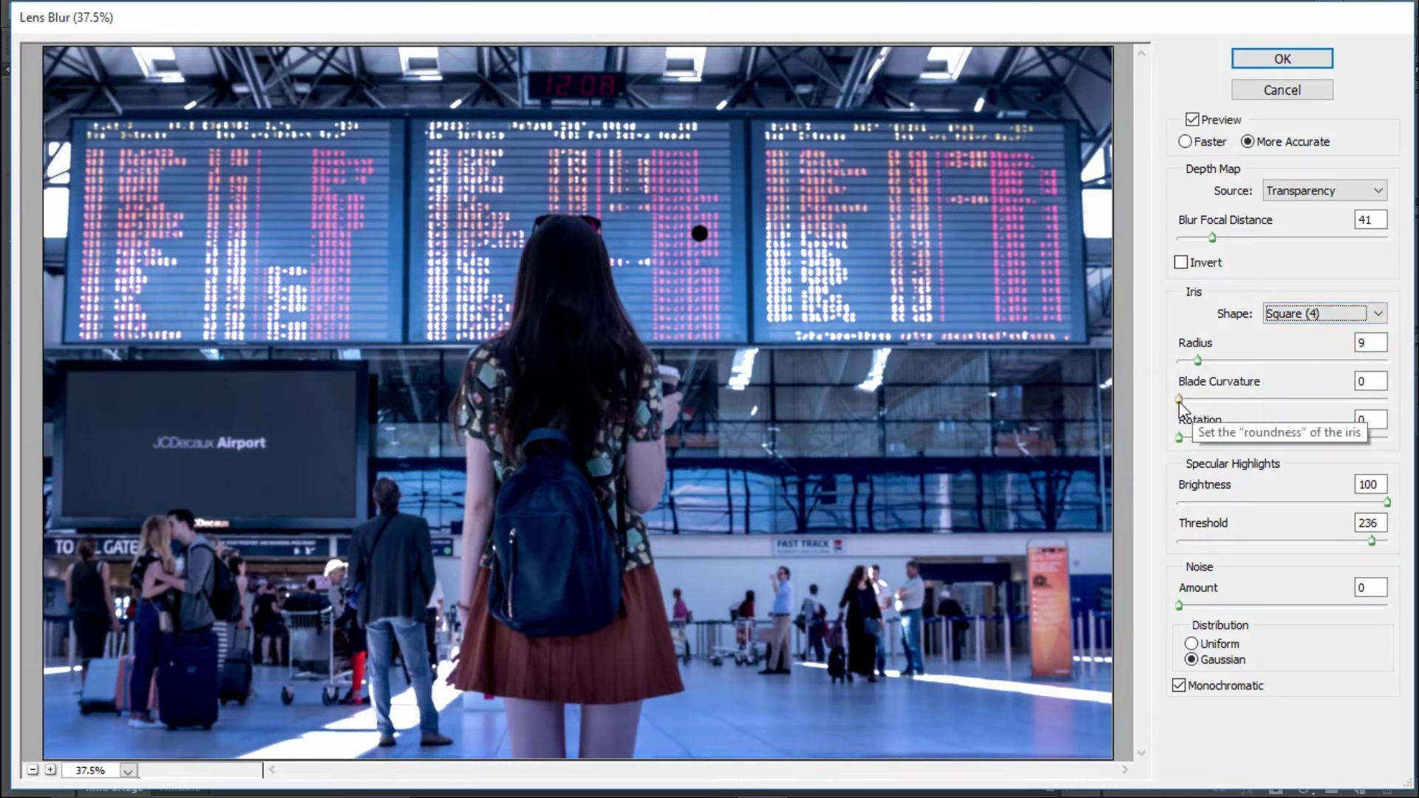
left_click_drag(1179, 399, 1412, 402)
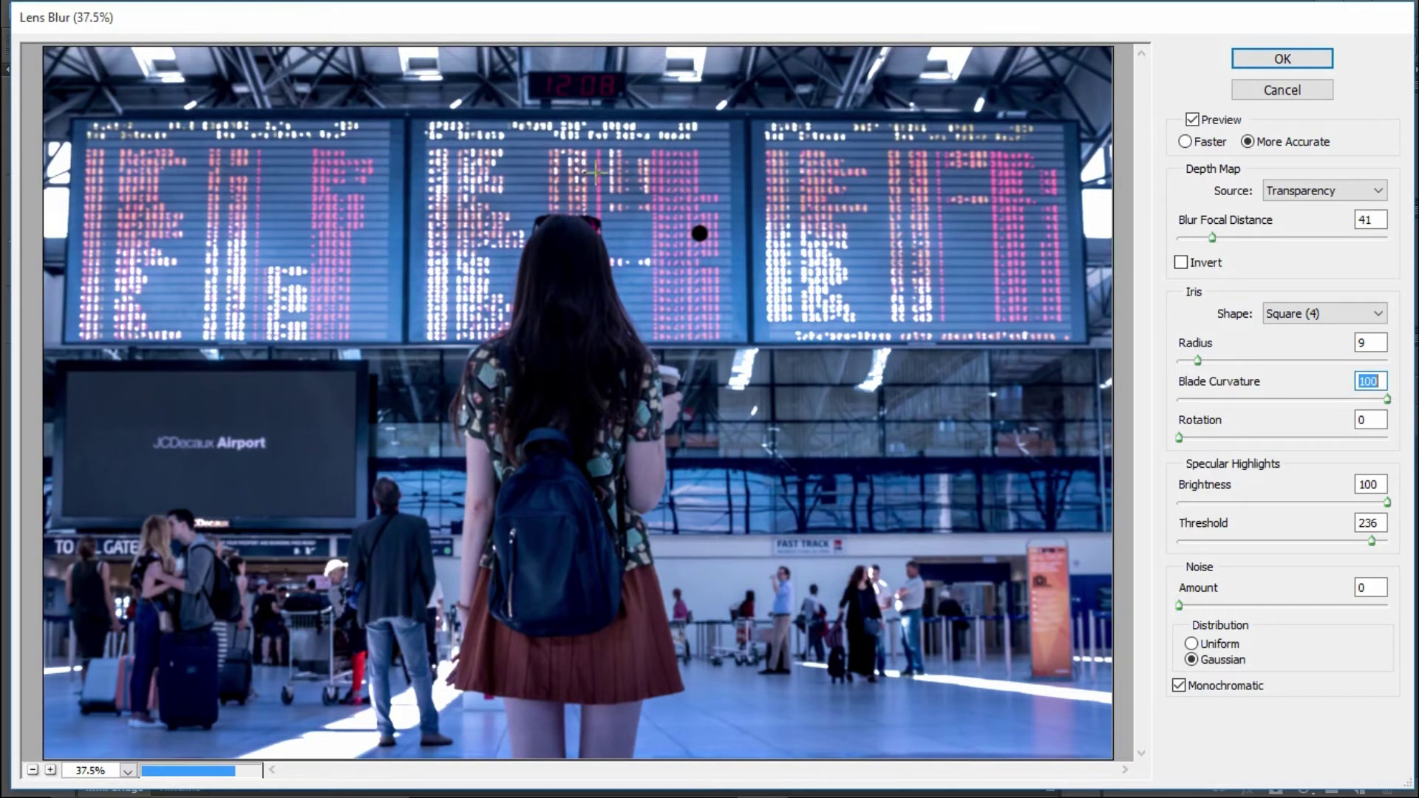
Zoom onto the board lights and use an Octagon (8) iris, radius 15, curvature 0.
left_click_drag(189, 92, 371, 184)
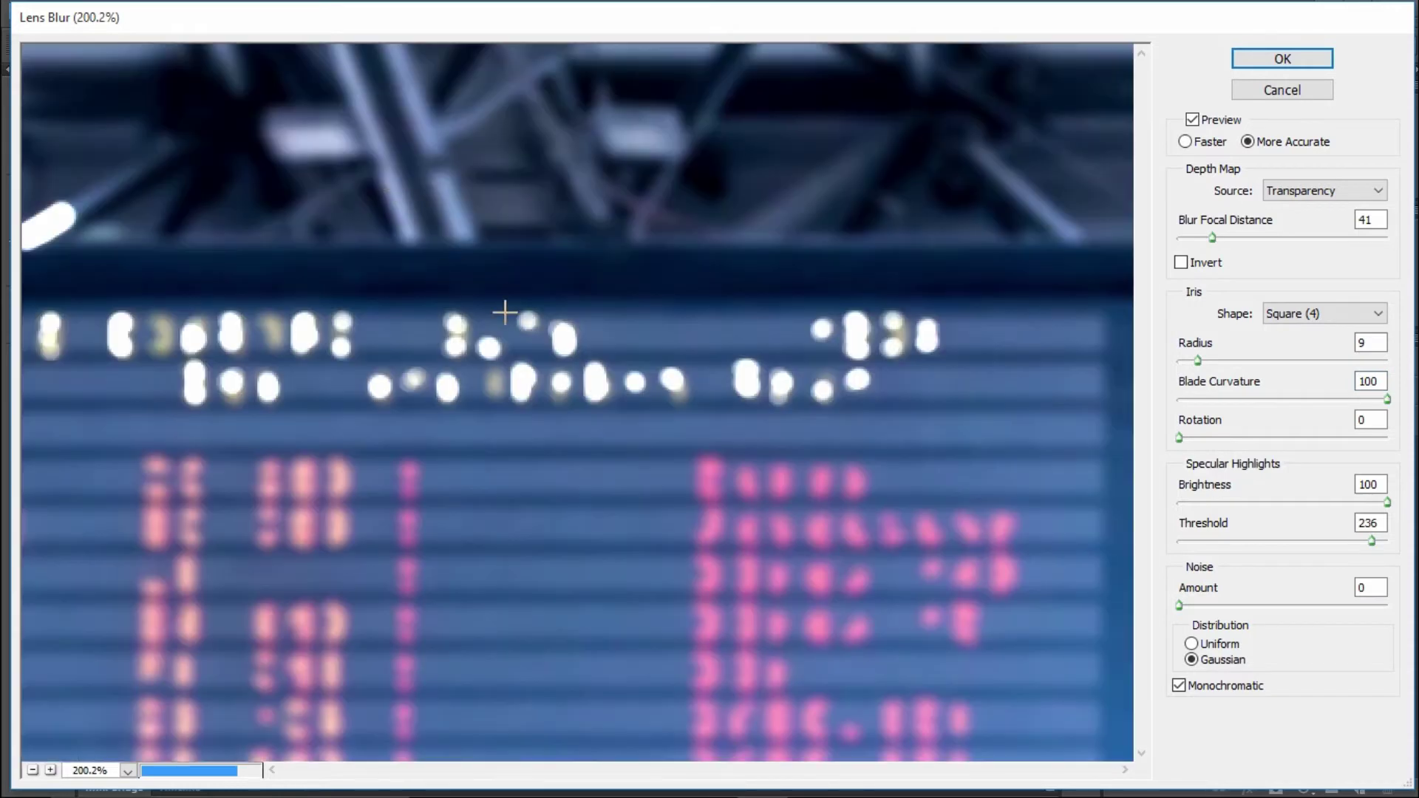
left_click_drag(380, 263, 833, 592)
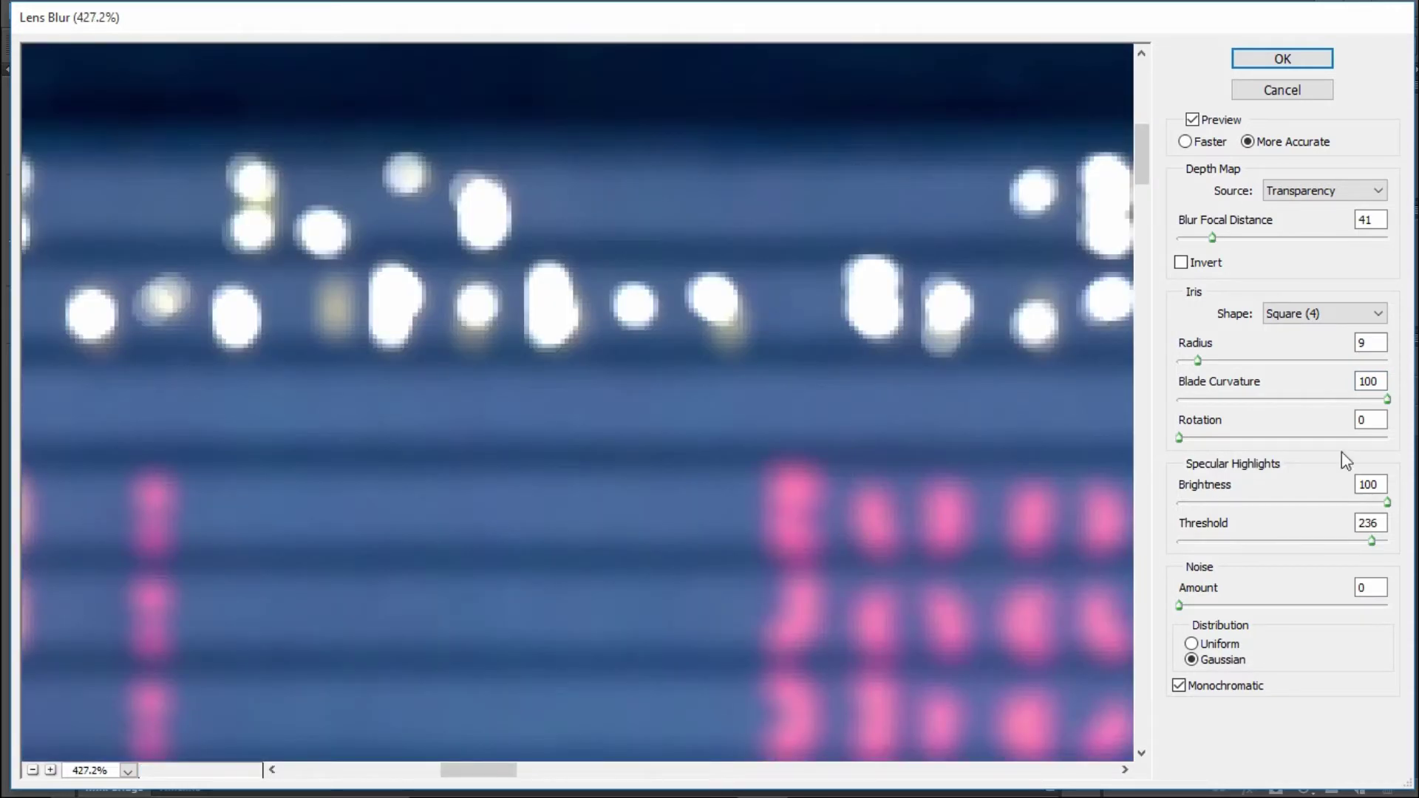
left_click(1202, 361)
left_click_drag(1202, 362, 1208, 361)
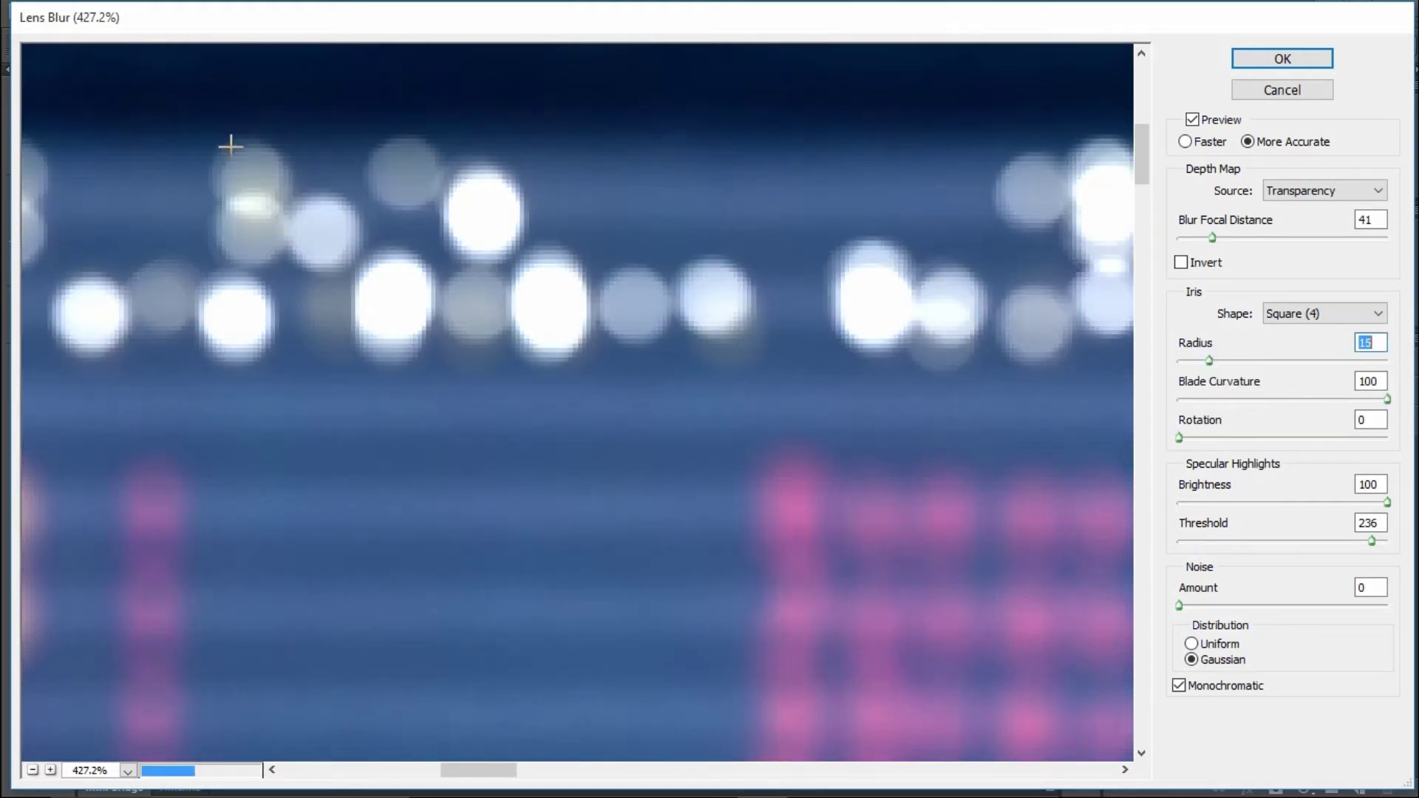
left_click(1317, 313)
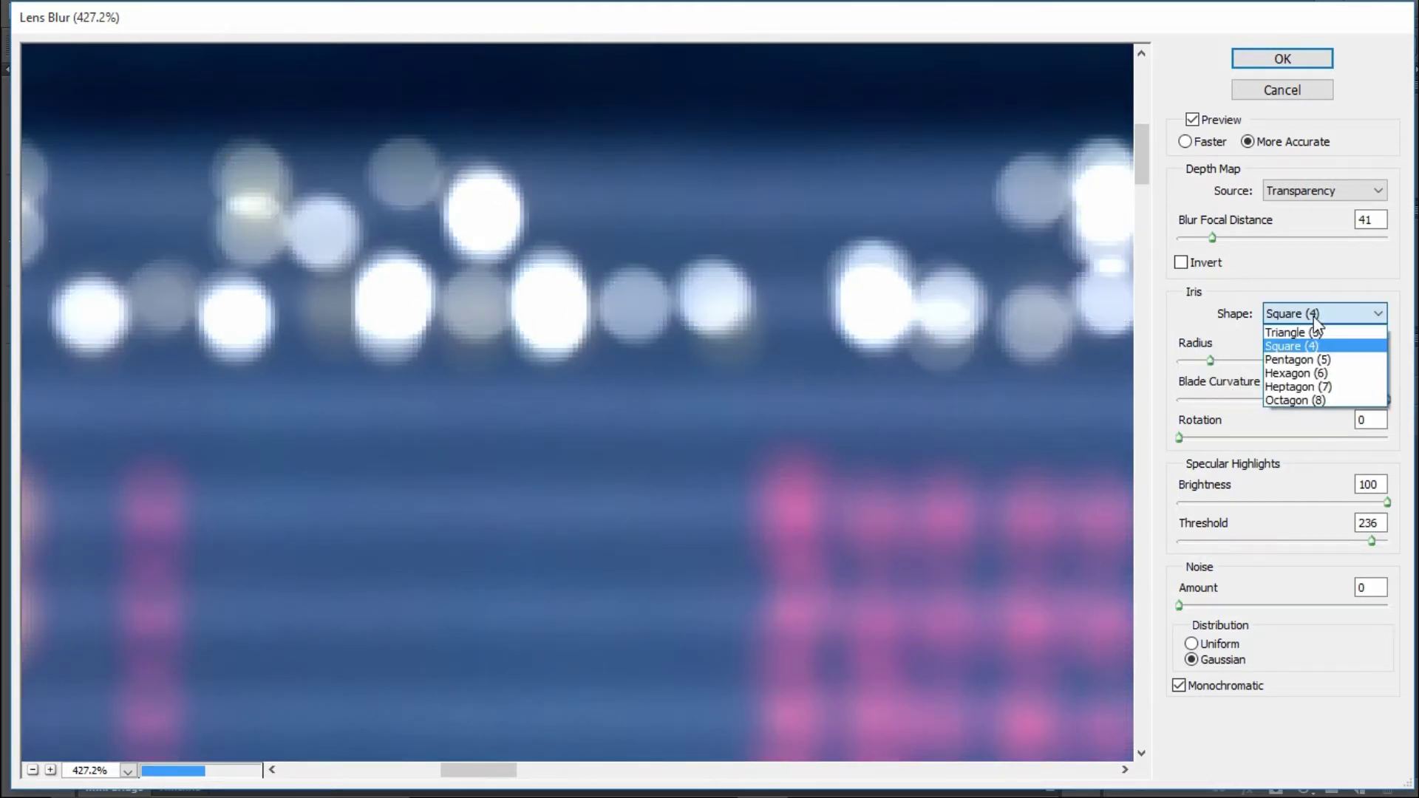
left_click(1314, 401)
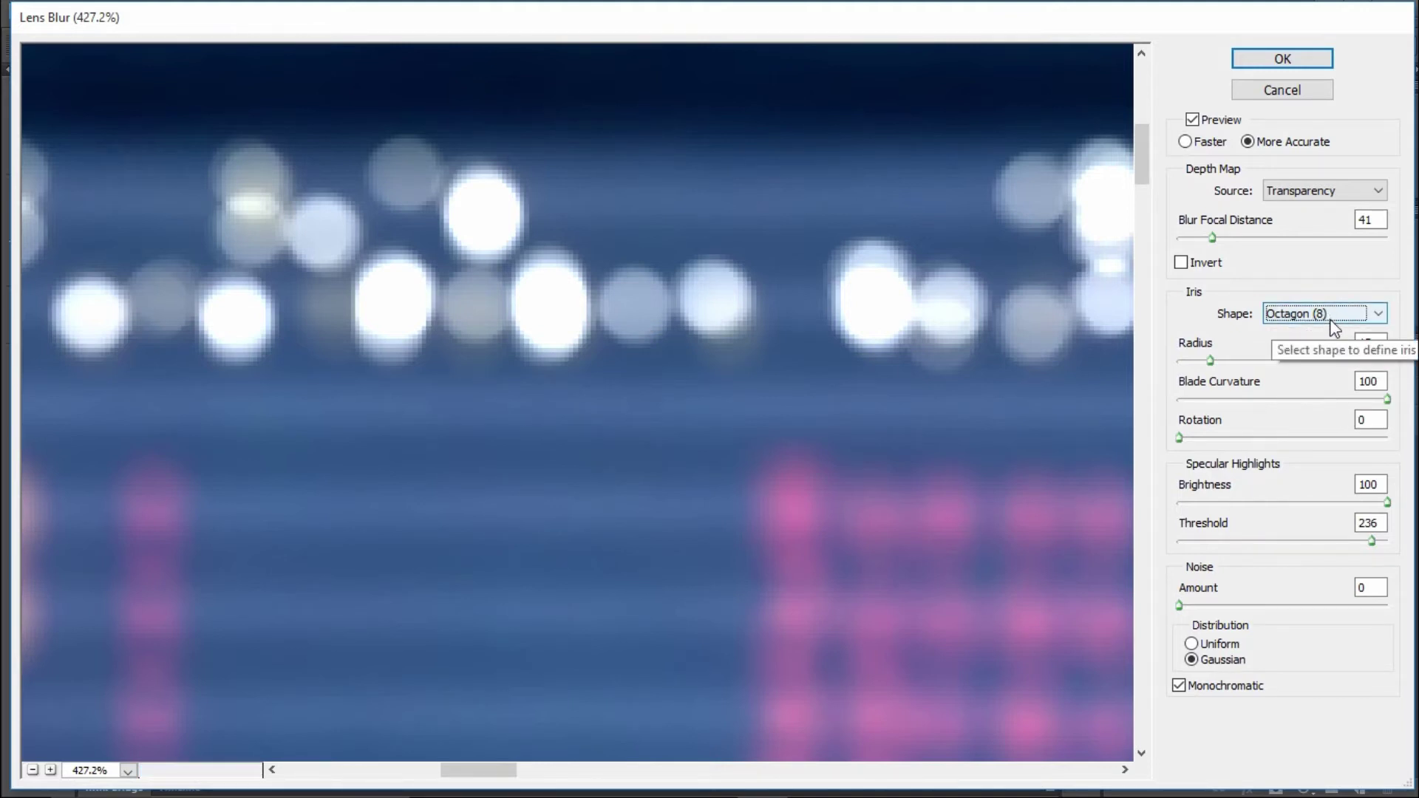
left_click_drag(1257, 400, 1161, 399)
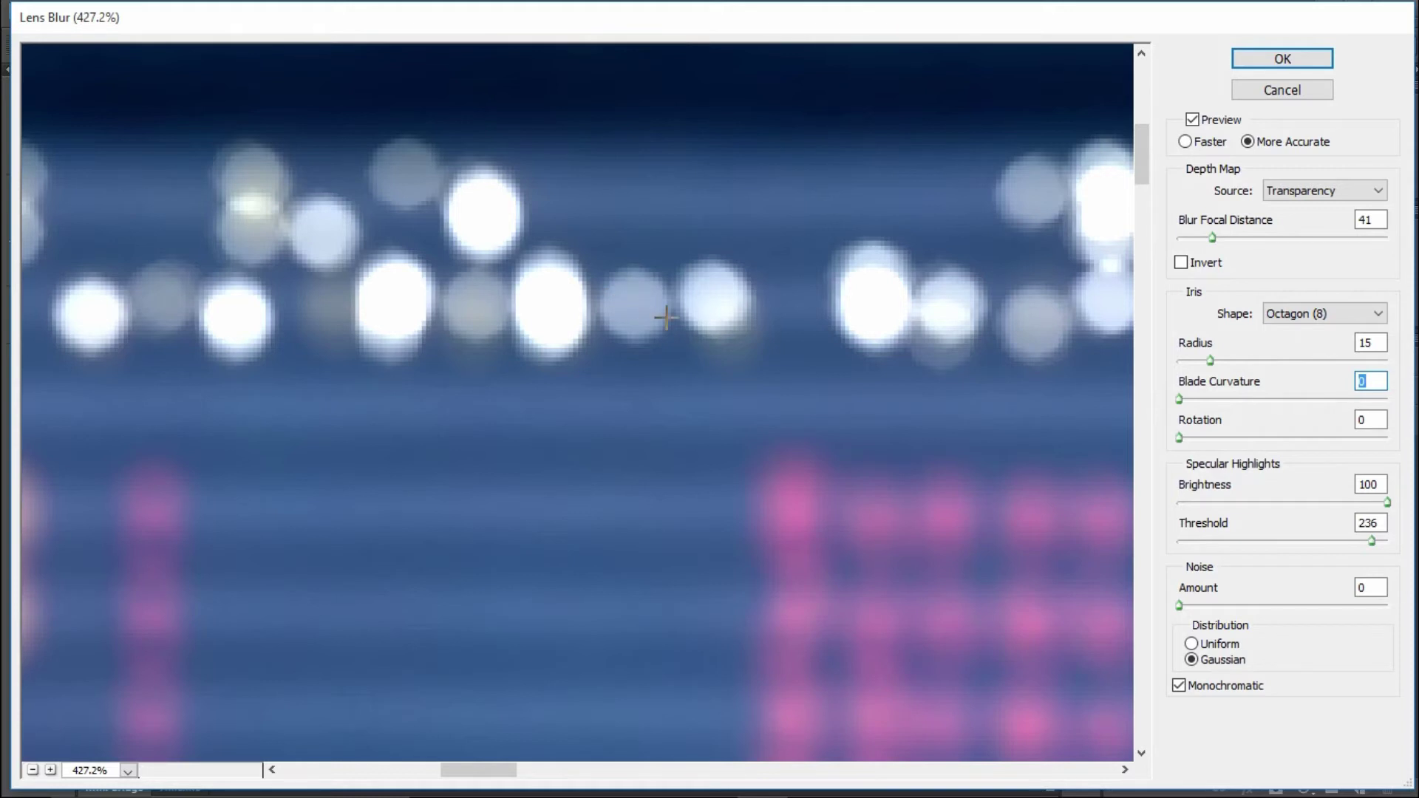
Raise the radius to 22, return to a Square (4) iris, and fit the preview.
left_click_drag(1209, 360, 1223, 361)
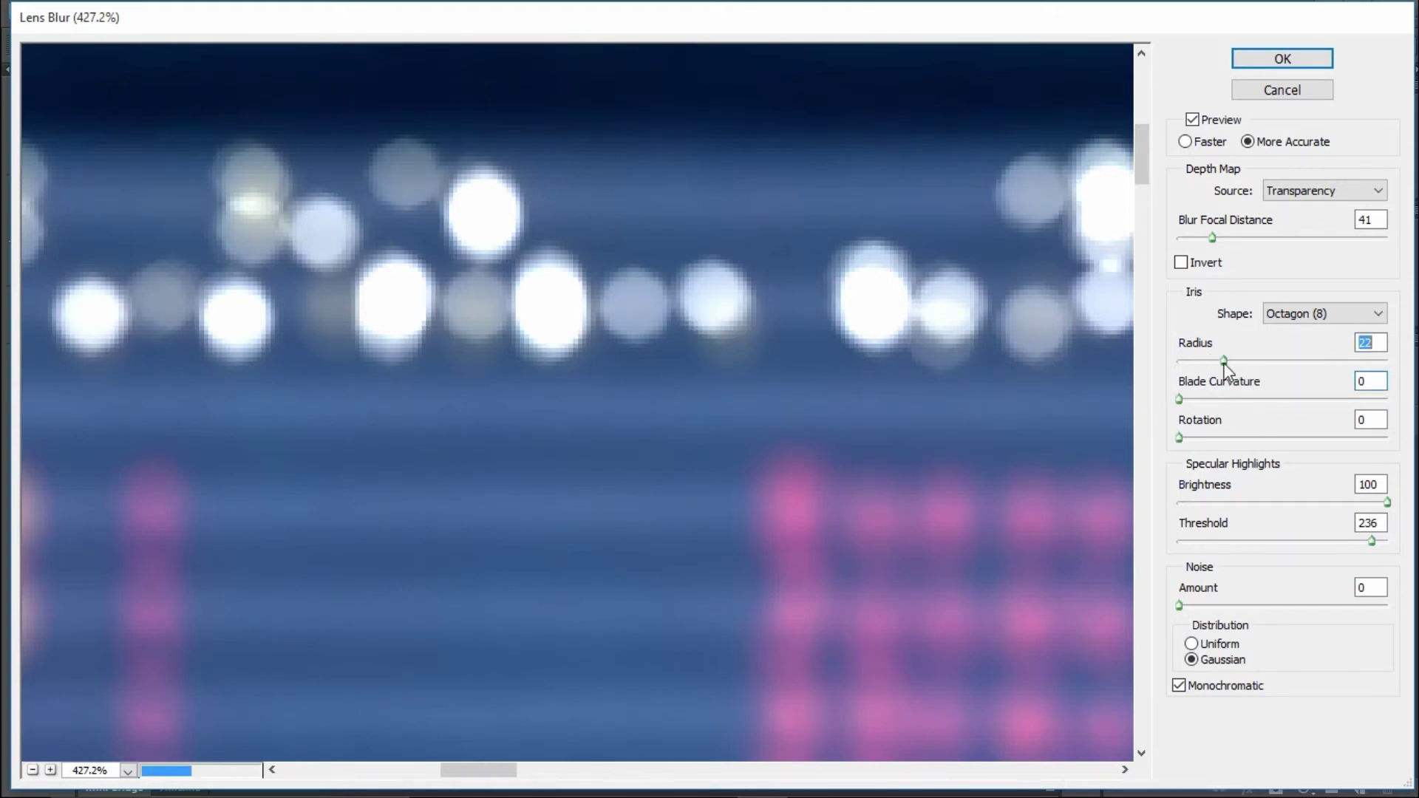
left_click(1278, 316)
left_click(1326, 346)
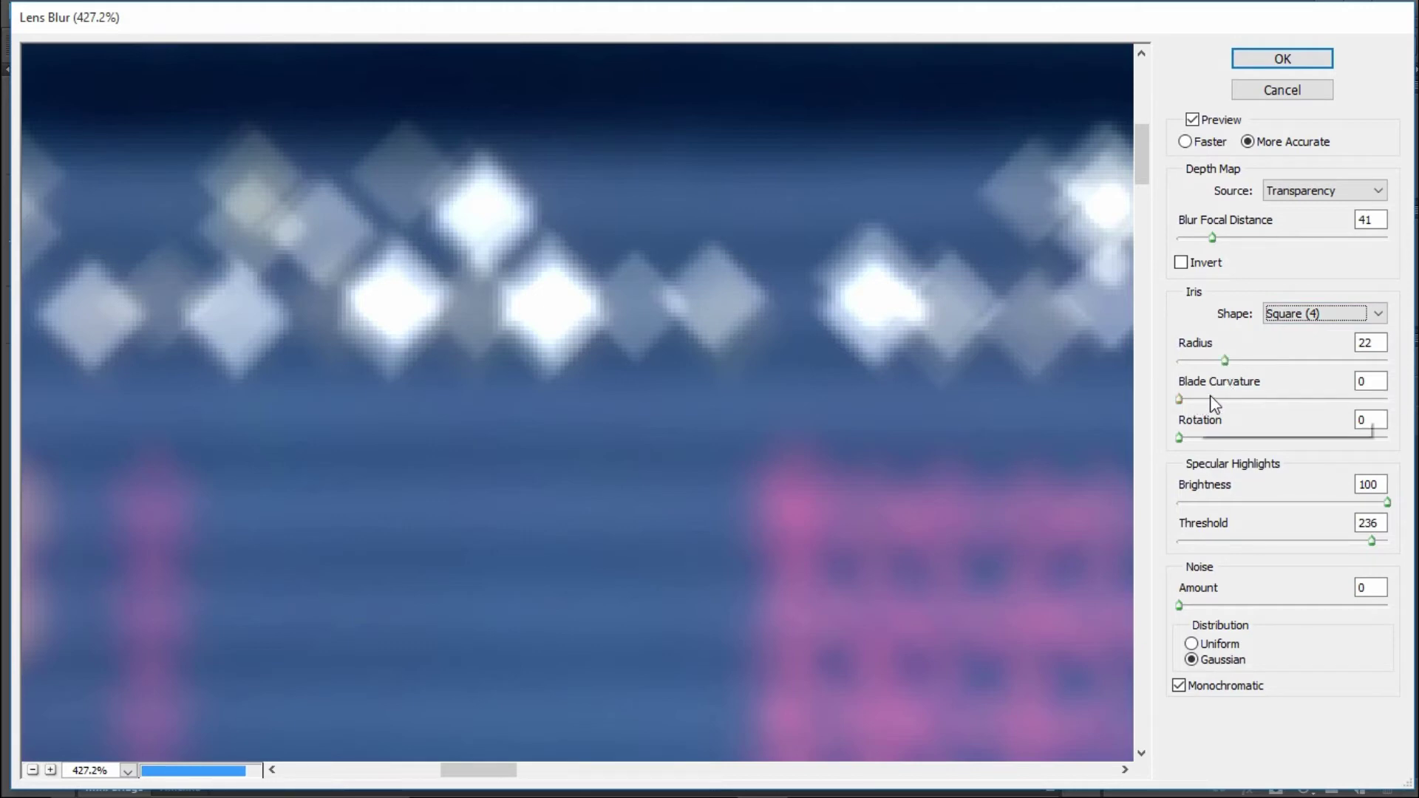
key("ctrl+0")
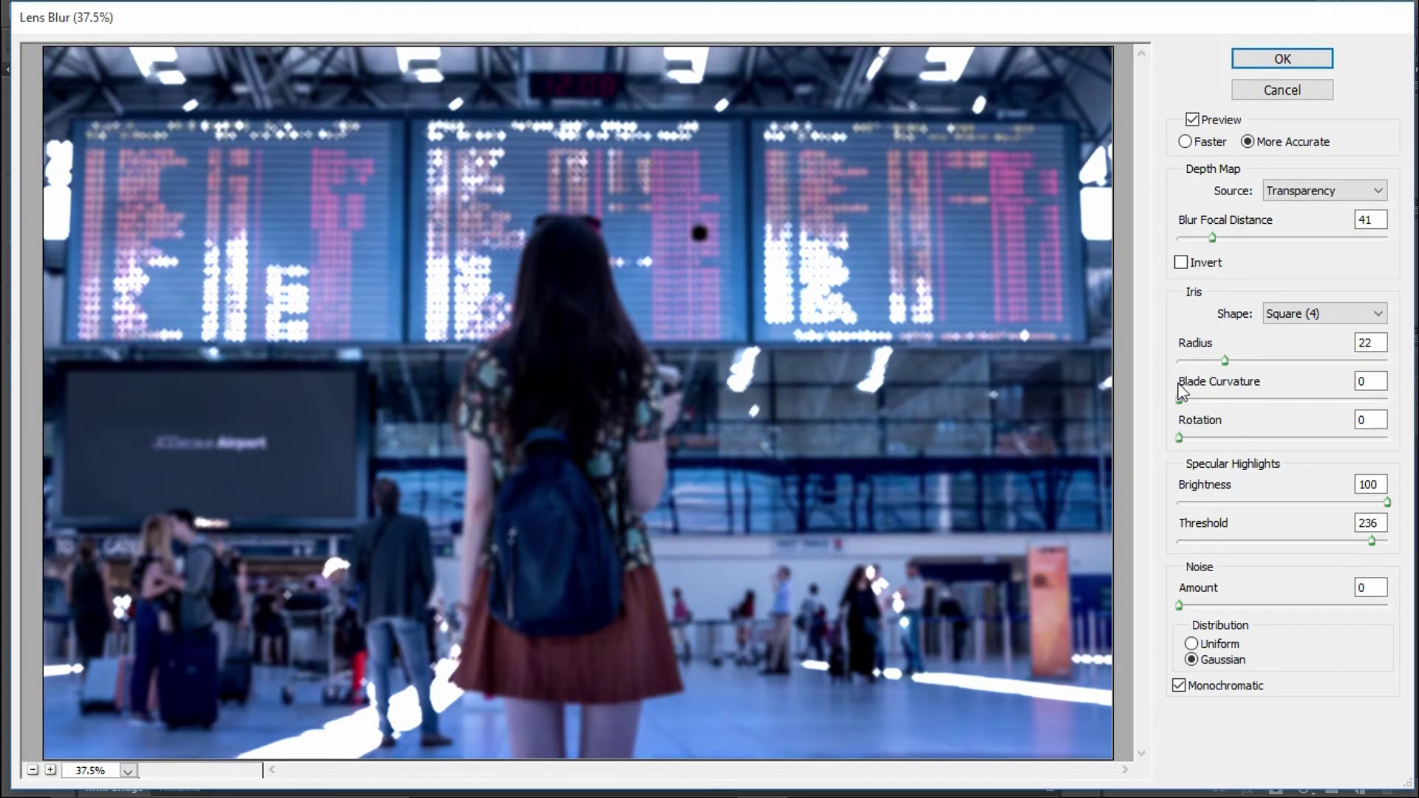
Test the iris Rotation slider on the zoomed board, then set Rotation to 180.
left_click_drag(413, 97, 507, 153)
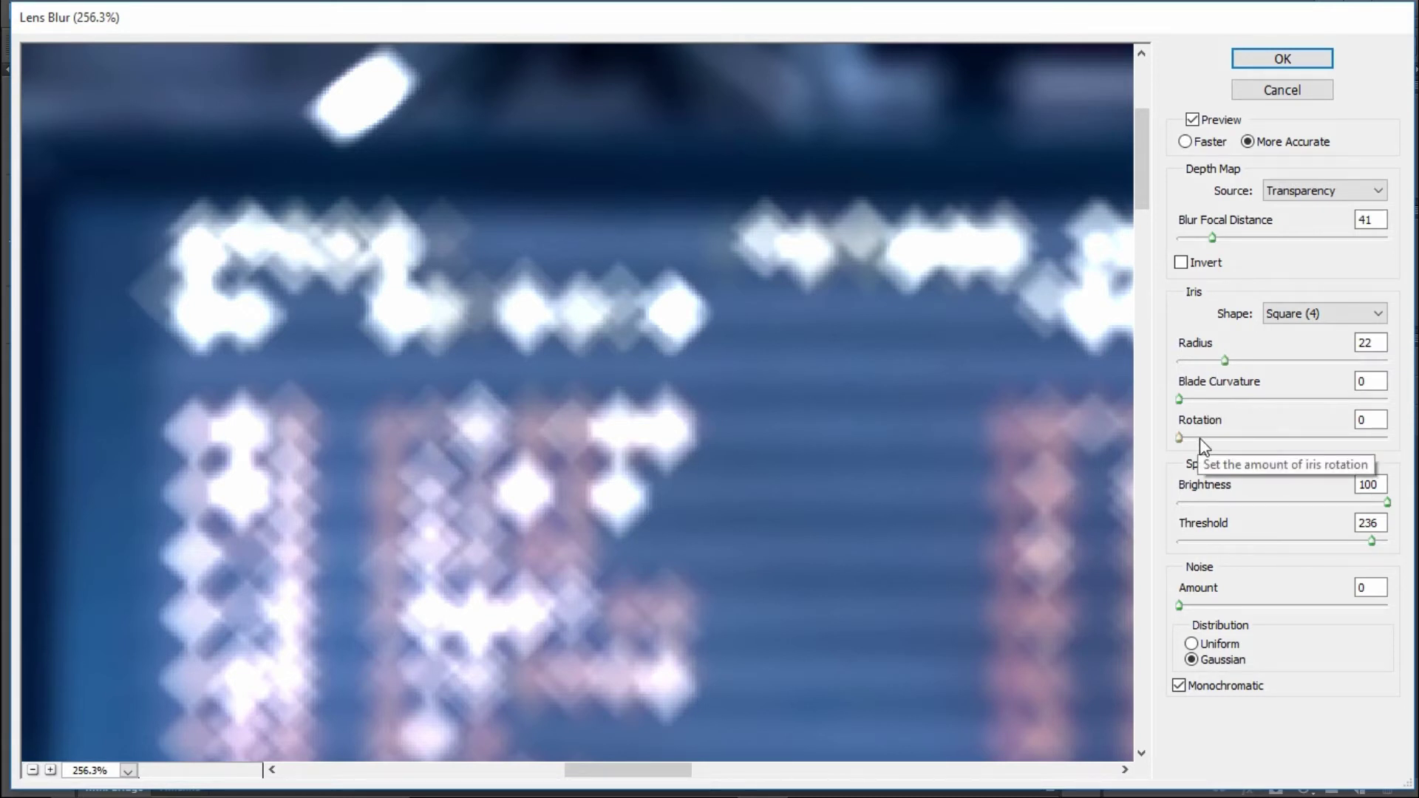
left_click(1205, 438)
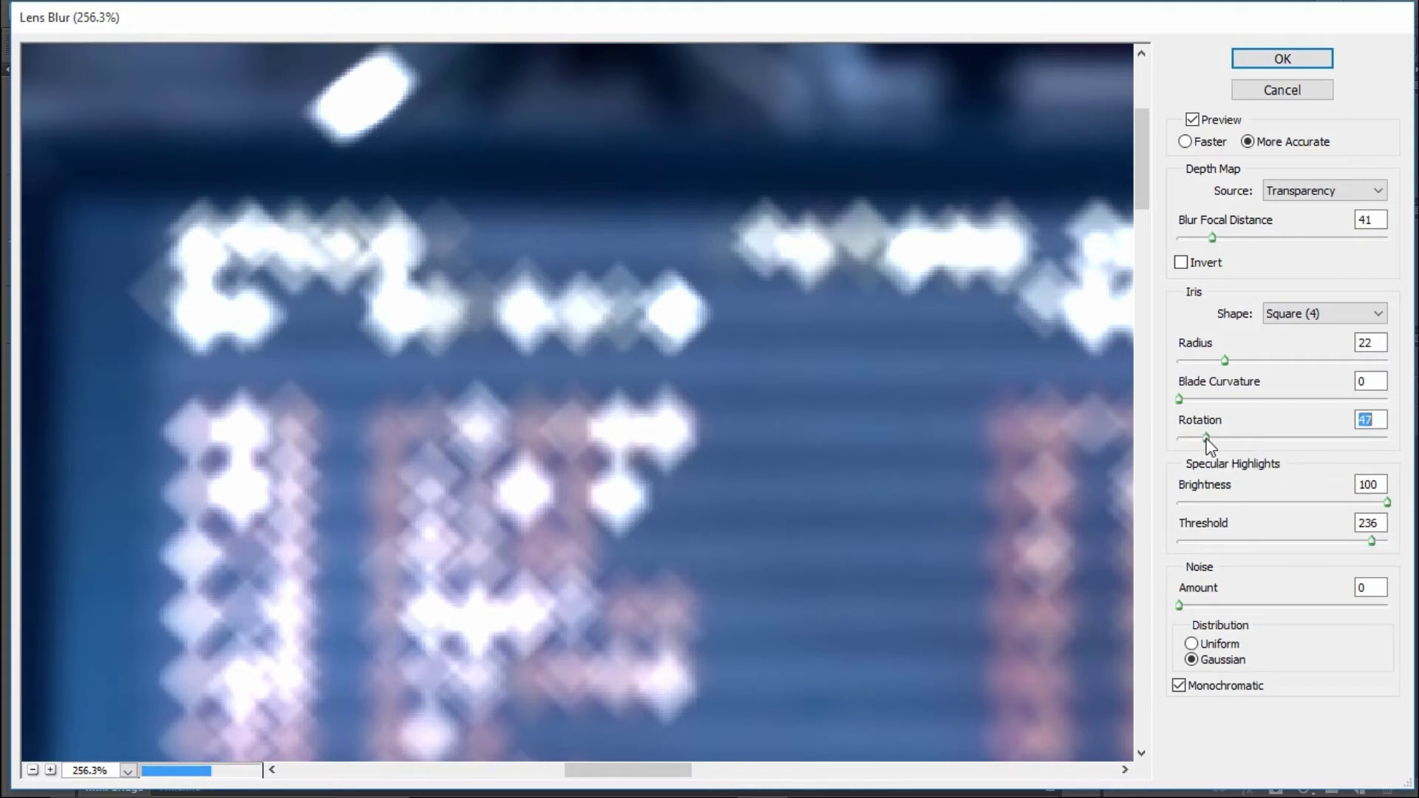
left_click_drag(1206, 438, 1191, 441)
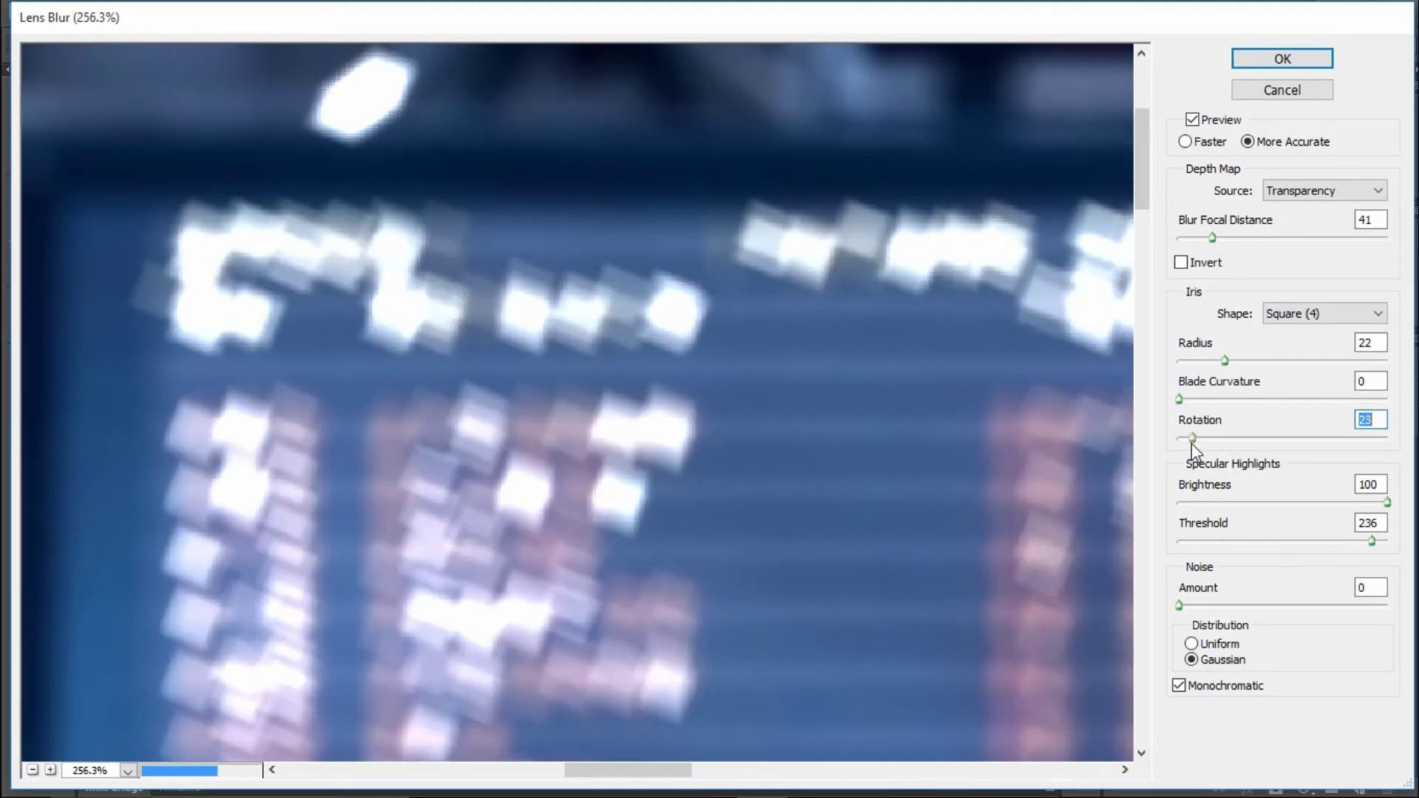
left_click_drag(1226, 441, 1411, 437)
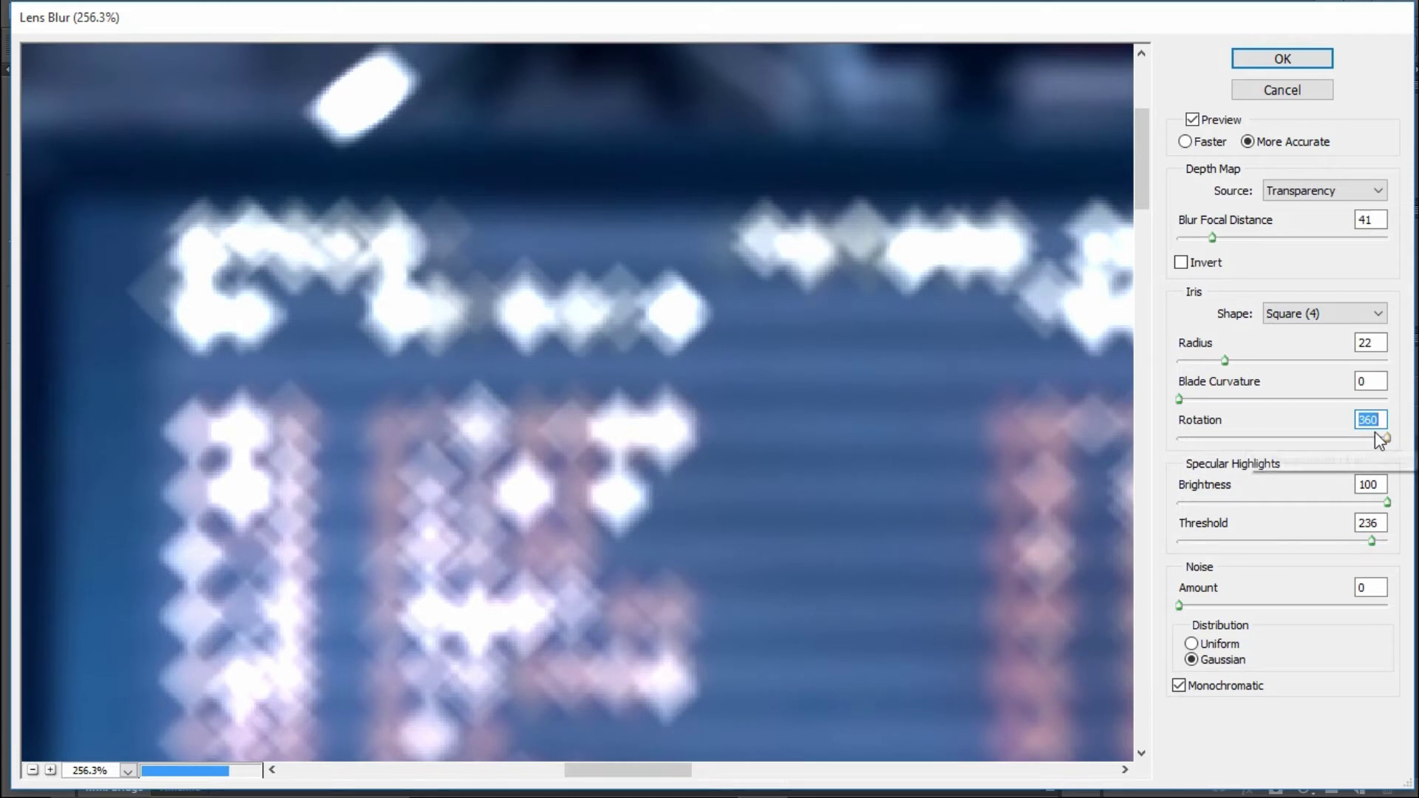
left_click_drag(1374, 436, 1291, 437)
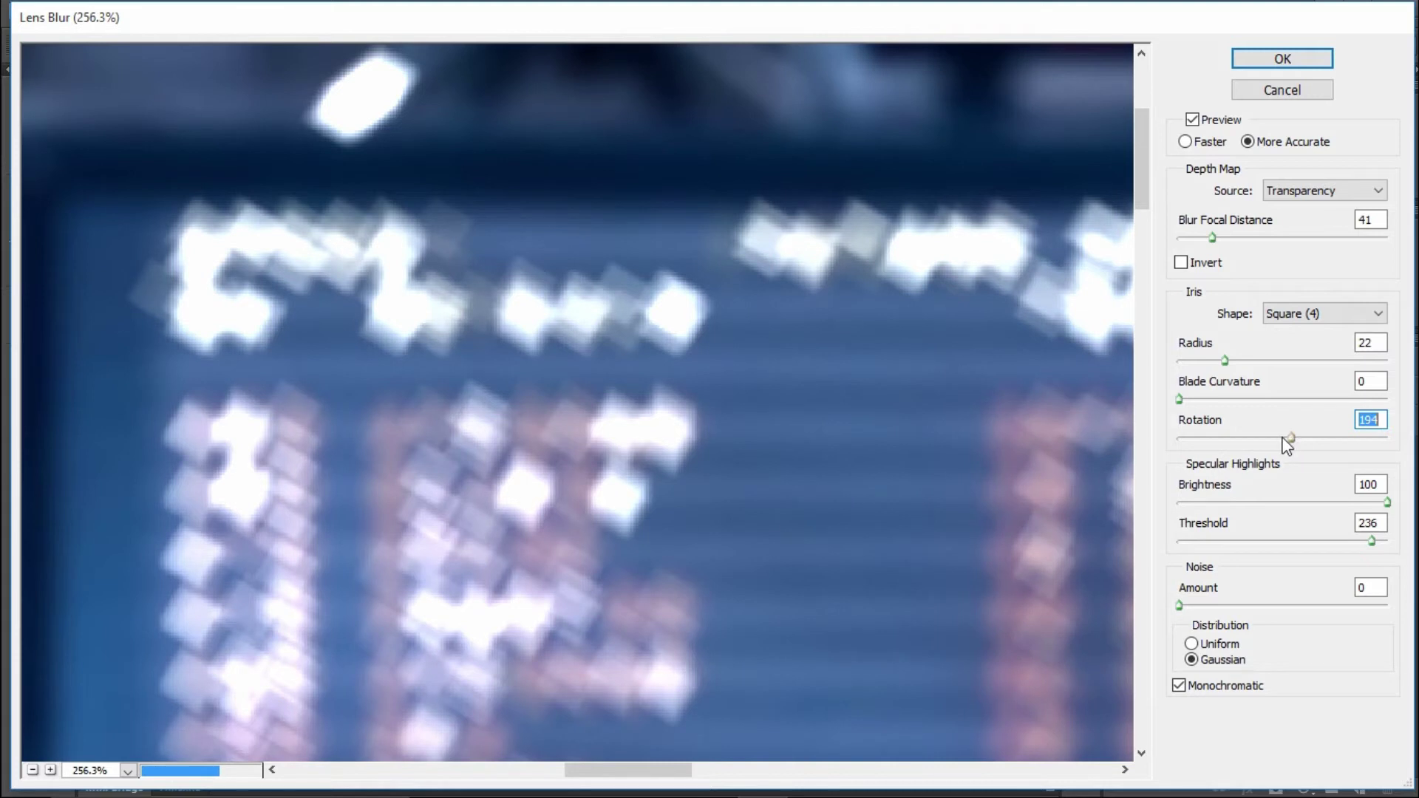
type("180")
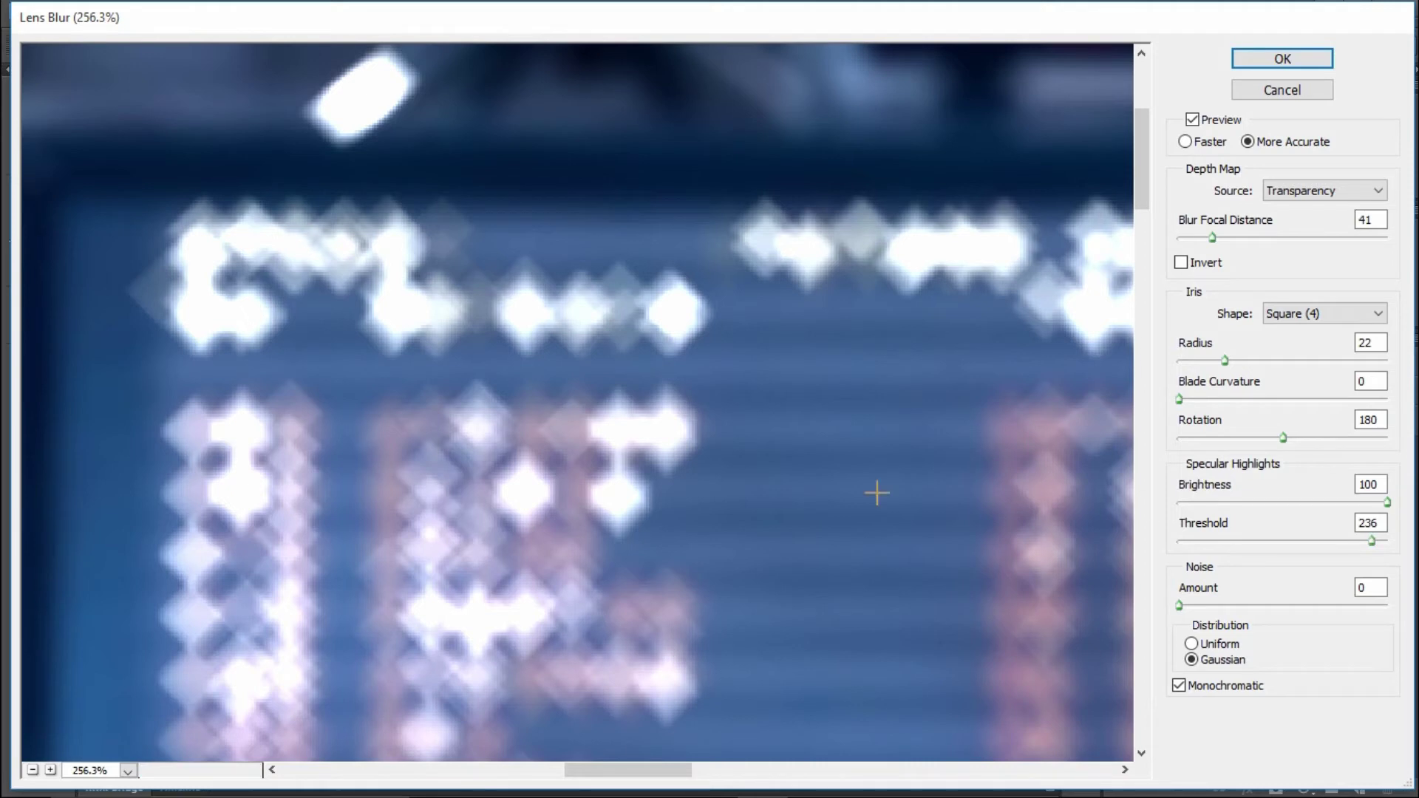
key("ctrl+0")
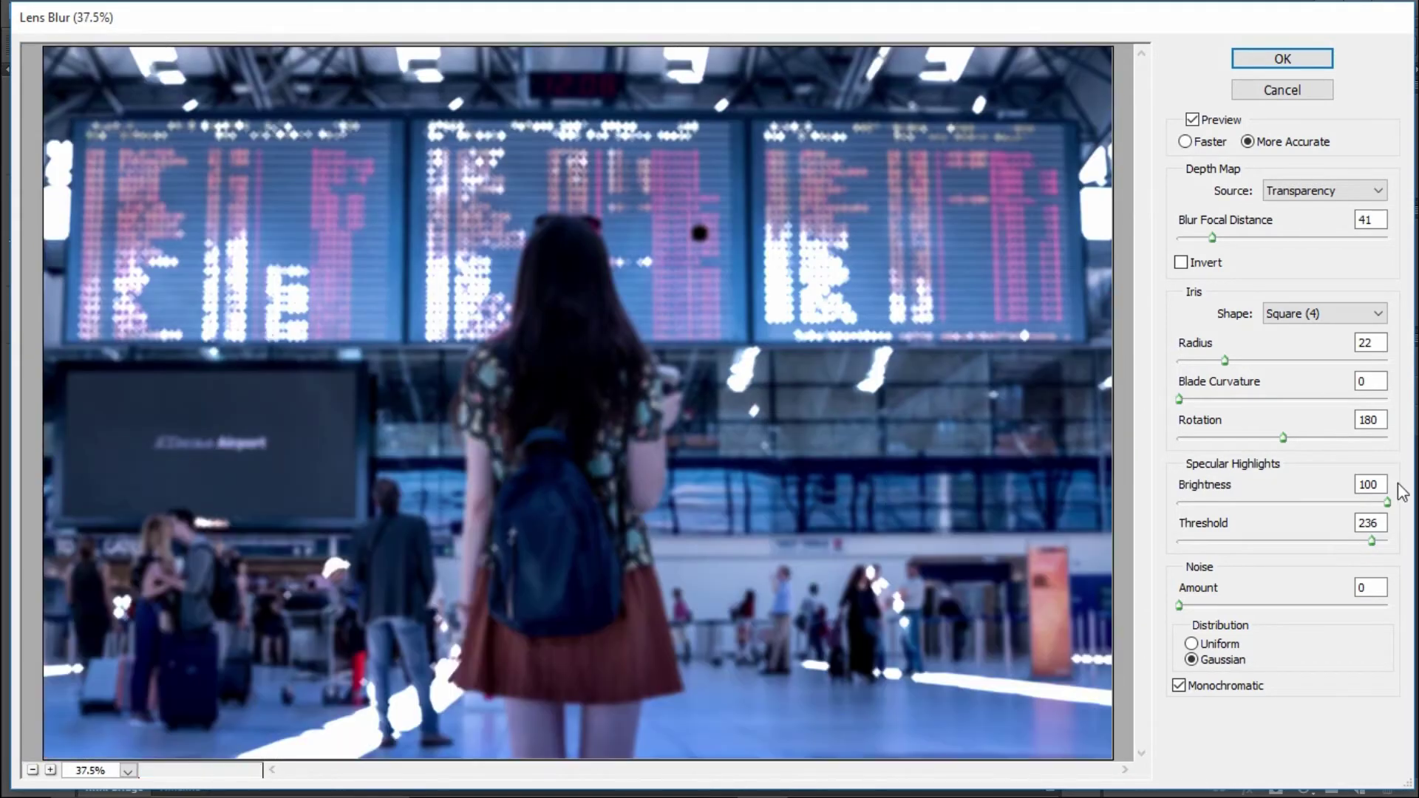
Zero the specular threshold and brightness, then tune brightness to a moderate level.
left_click(1177, 542)
left_click(1178, 503)
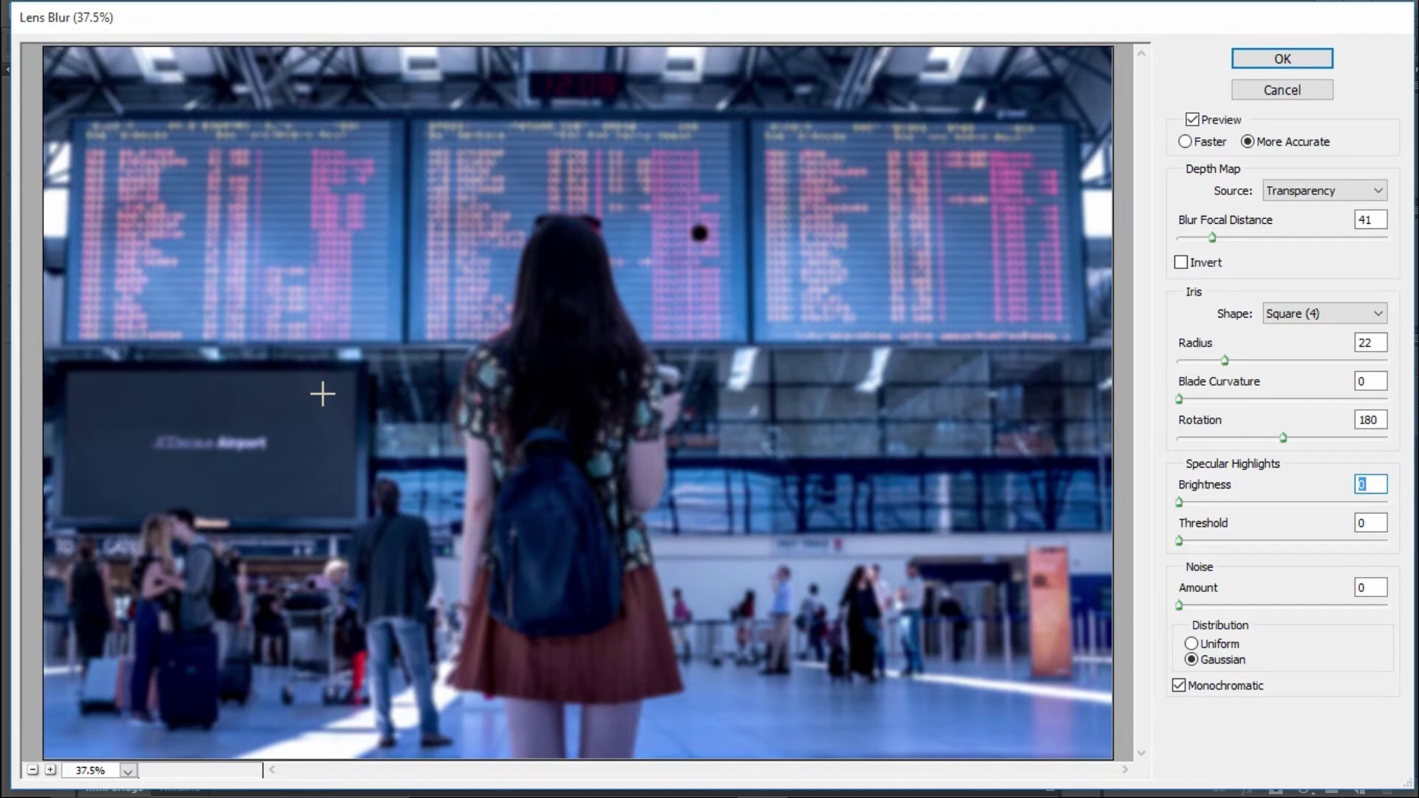
left_click(1229, 502)
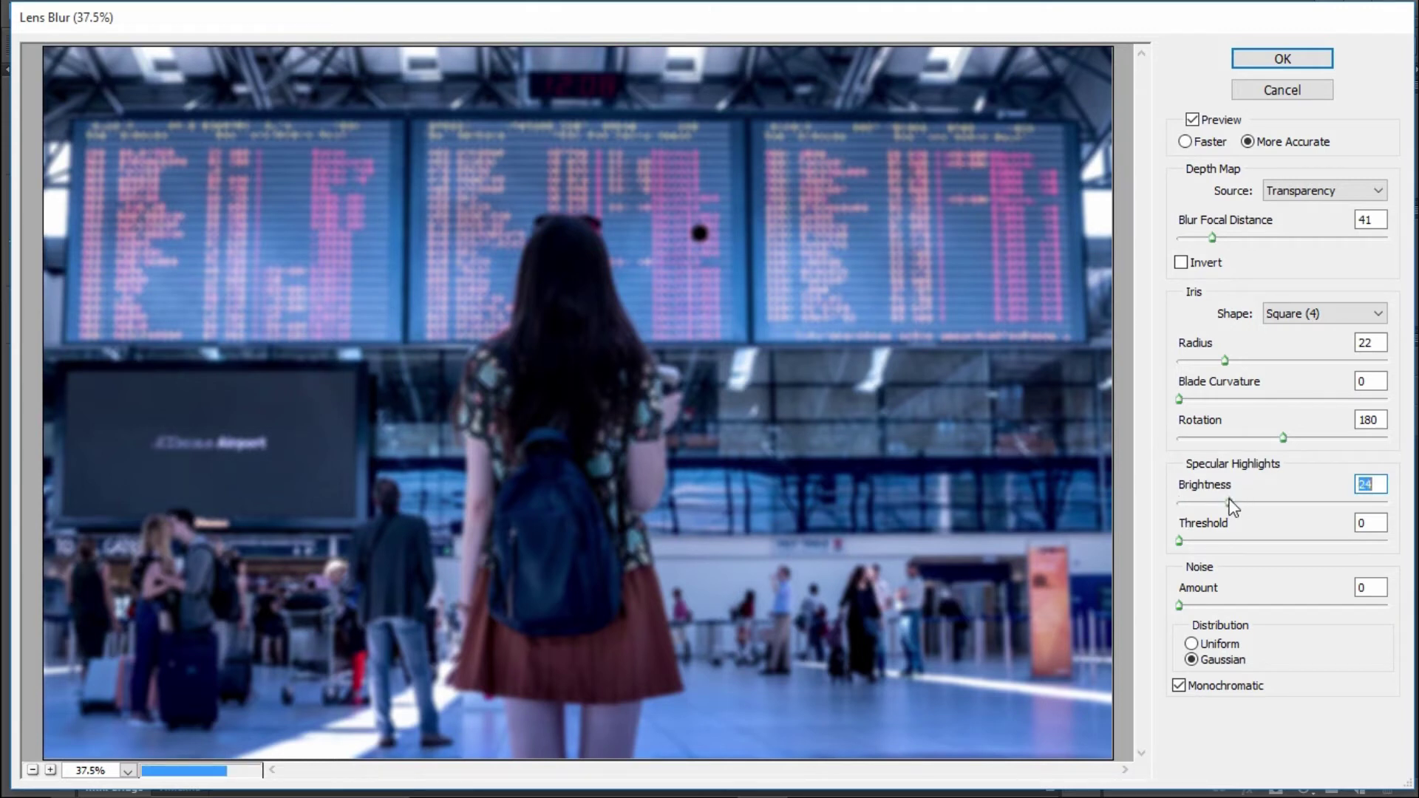
left_click_drag(1230, 503, 1405, 505)
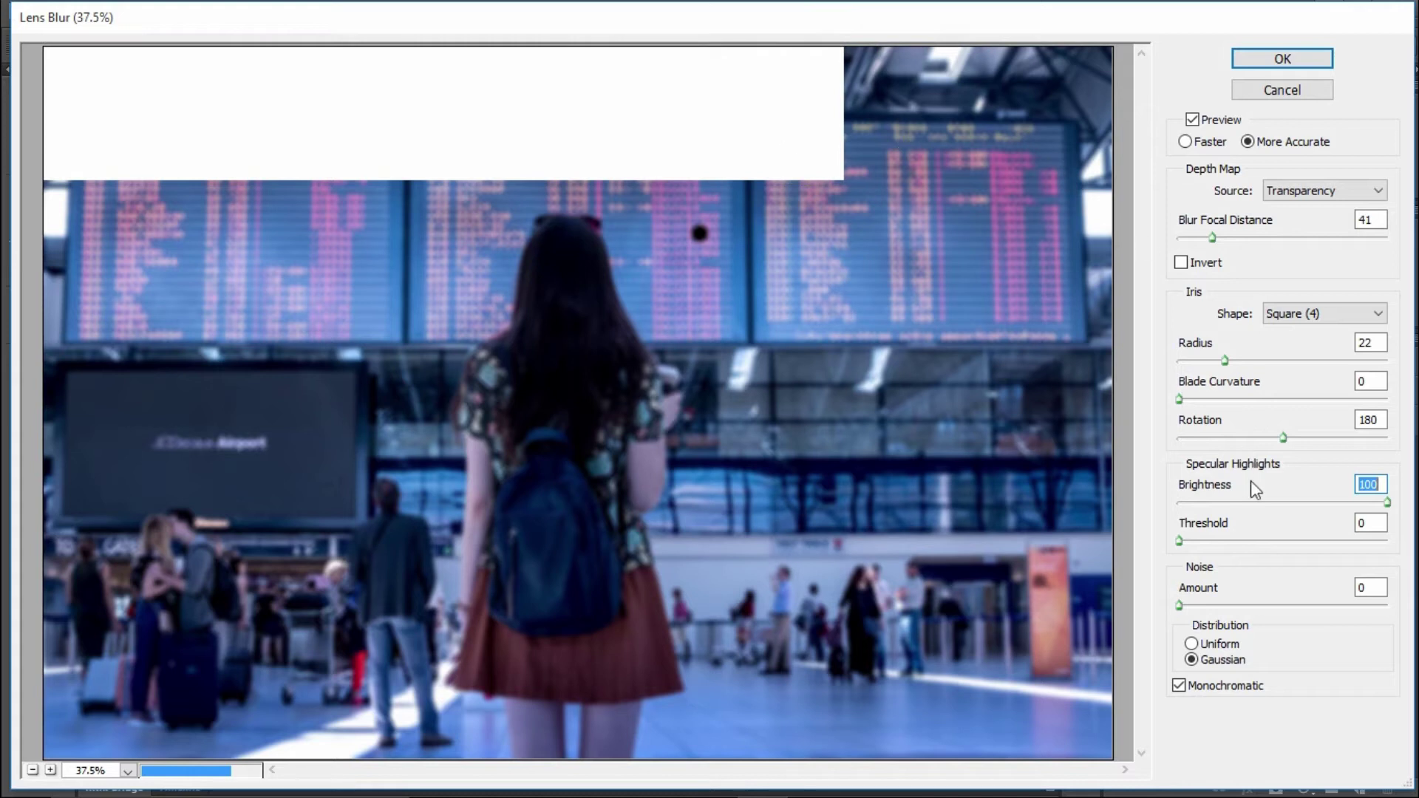
left_click(1253, 503)
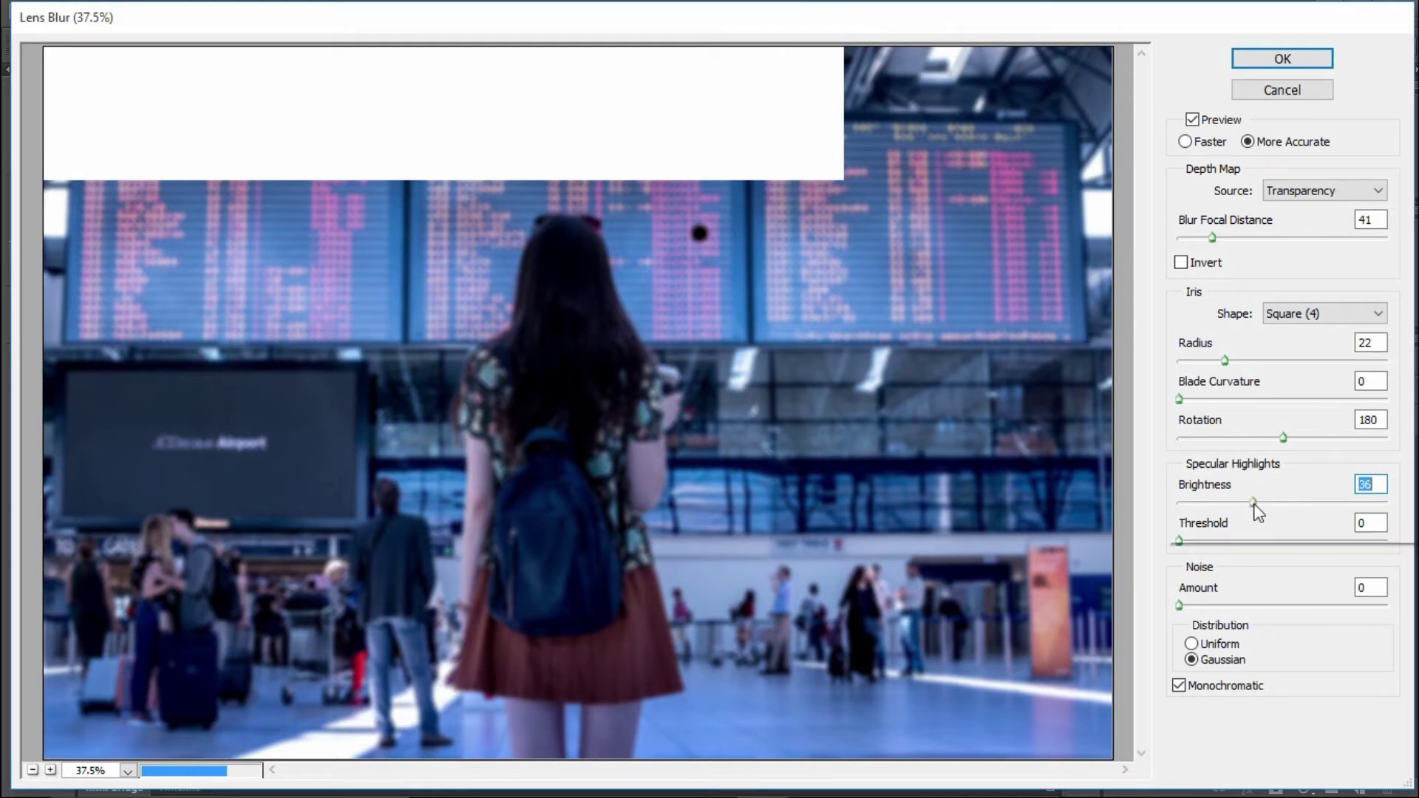
left_click_drag(1254, 505, 1260, 505)
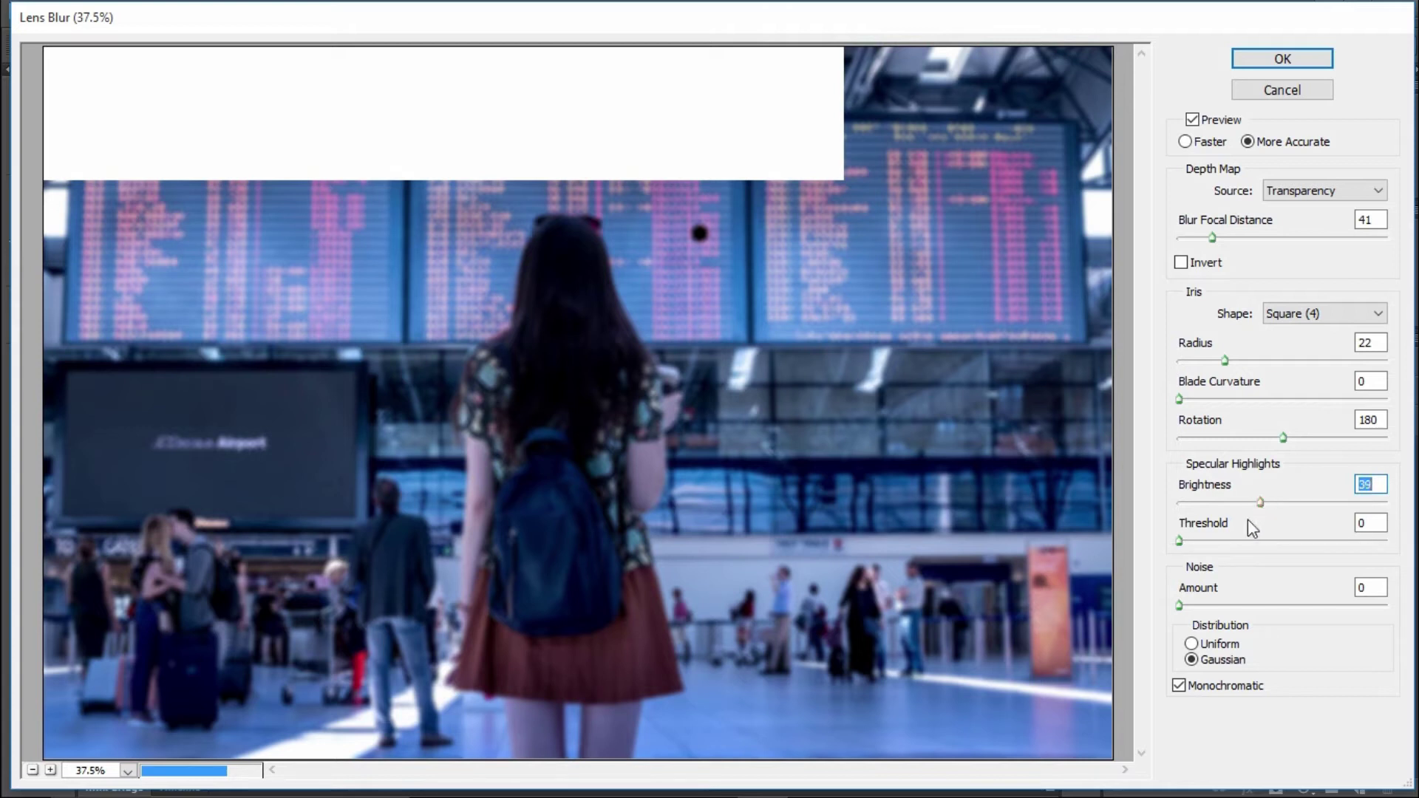
Raise the specular highlight threshold to 252 so only the brightest lights bloom.
left_click_drag(1179, 541, 1384, 543)
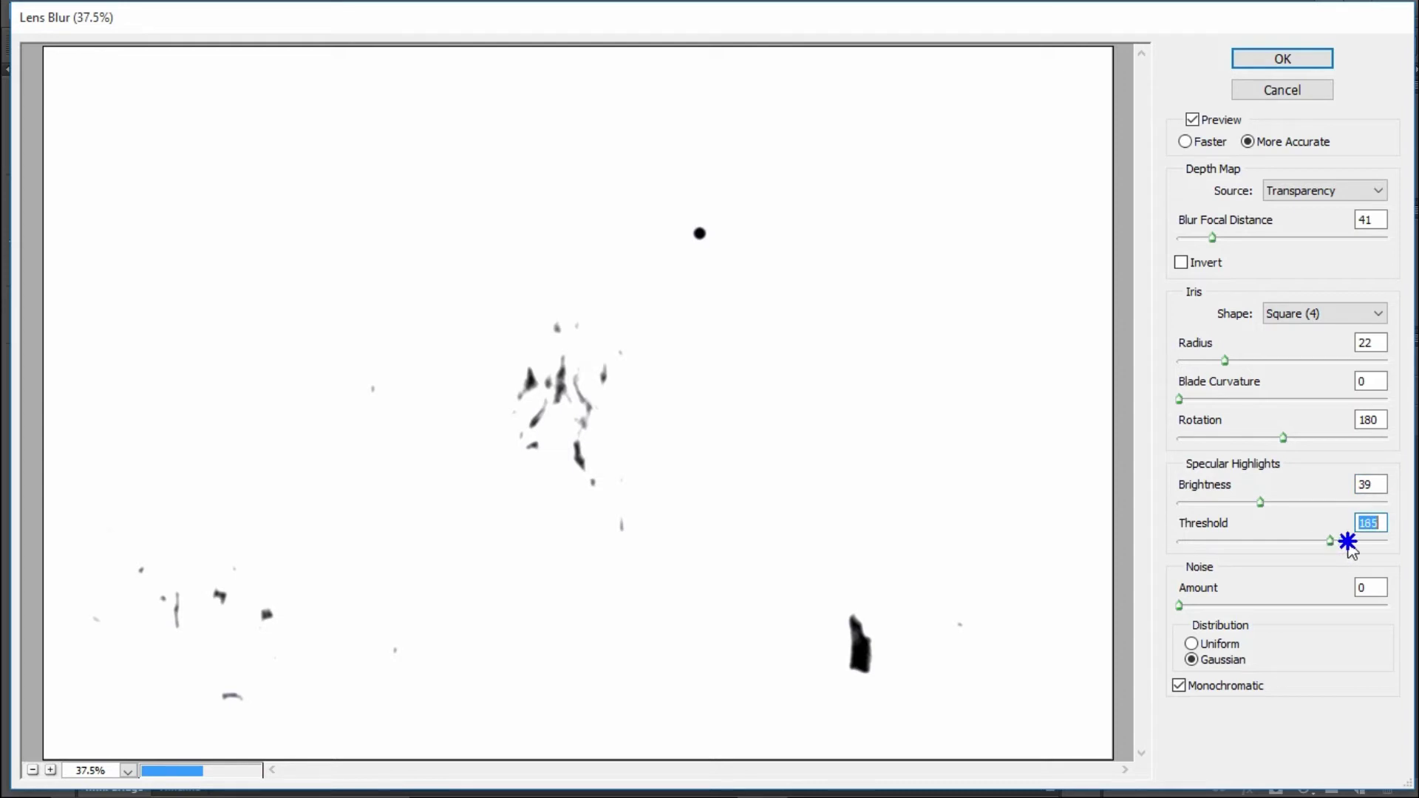
left_click_drag(1383, 543, 1386, 543)
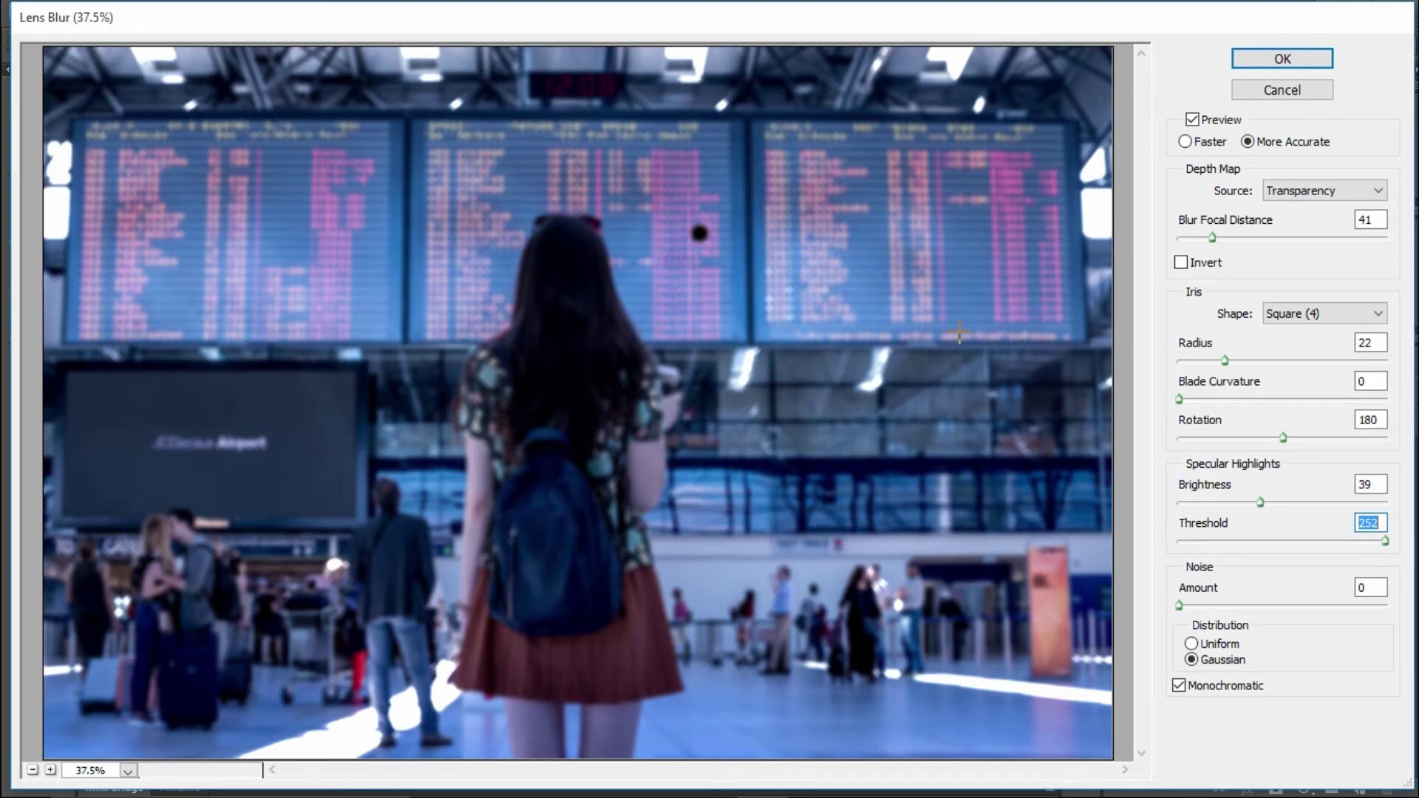
left_click(1259, 503)
Raise Lens Blur highlight brightness to 92, then set iris rotation to 101 and radius to 25.
left_click_drag(1259, 502, 1359, 504)
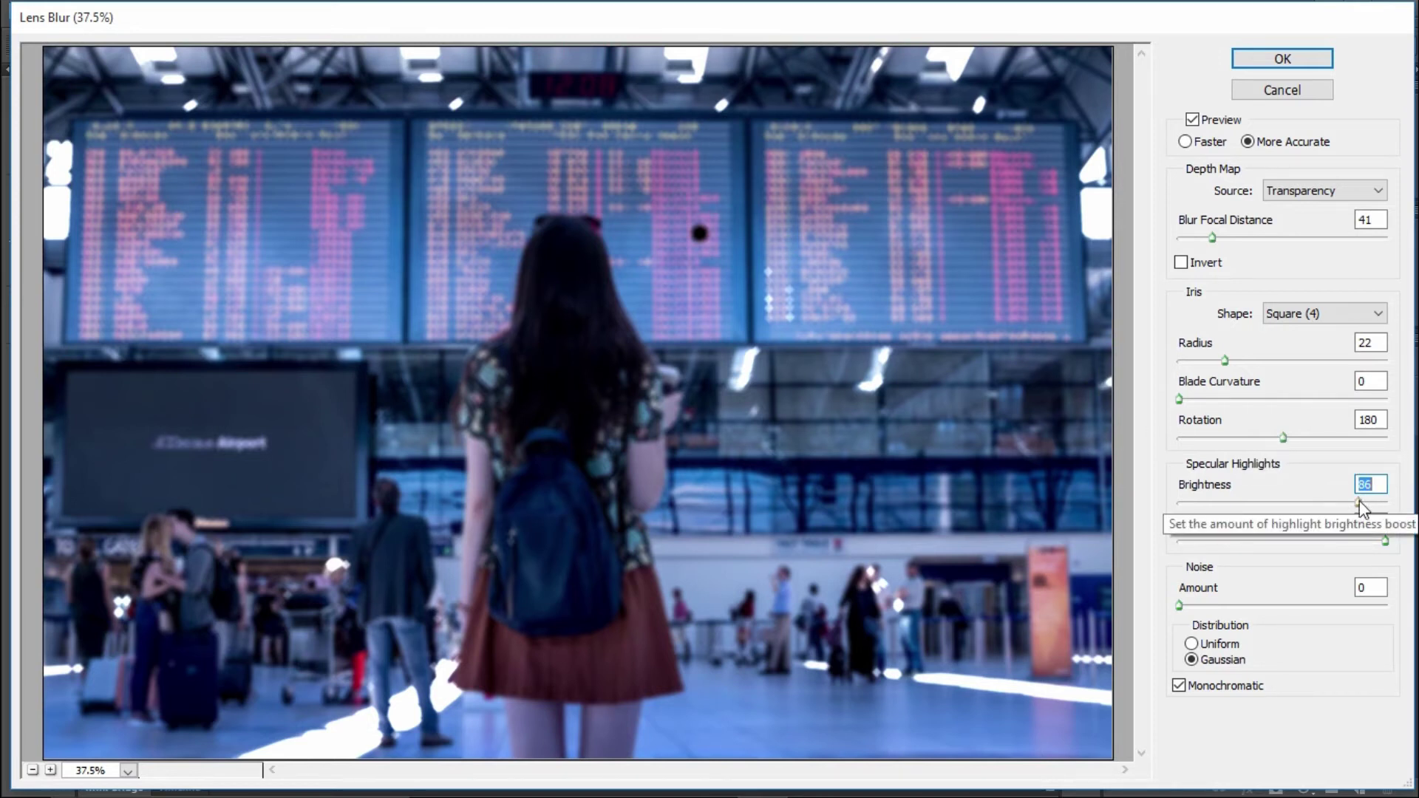
left_click_drag(1359, 502, 1370, 503)
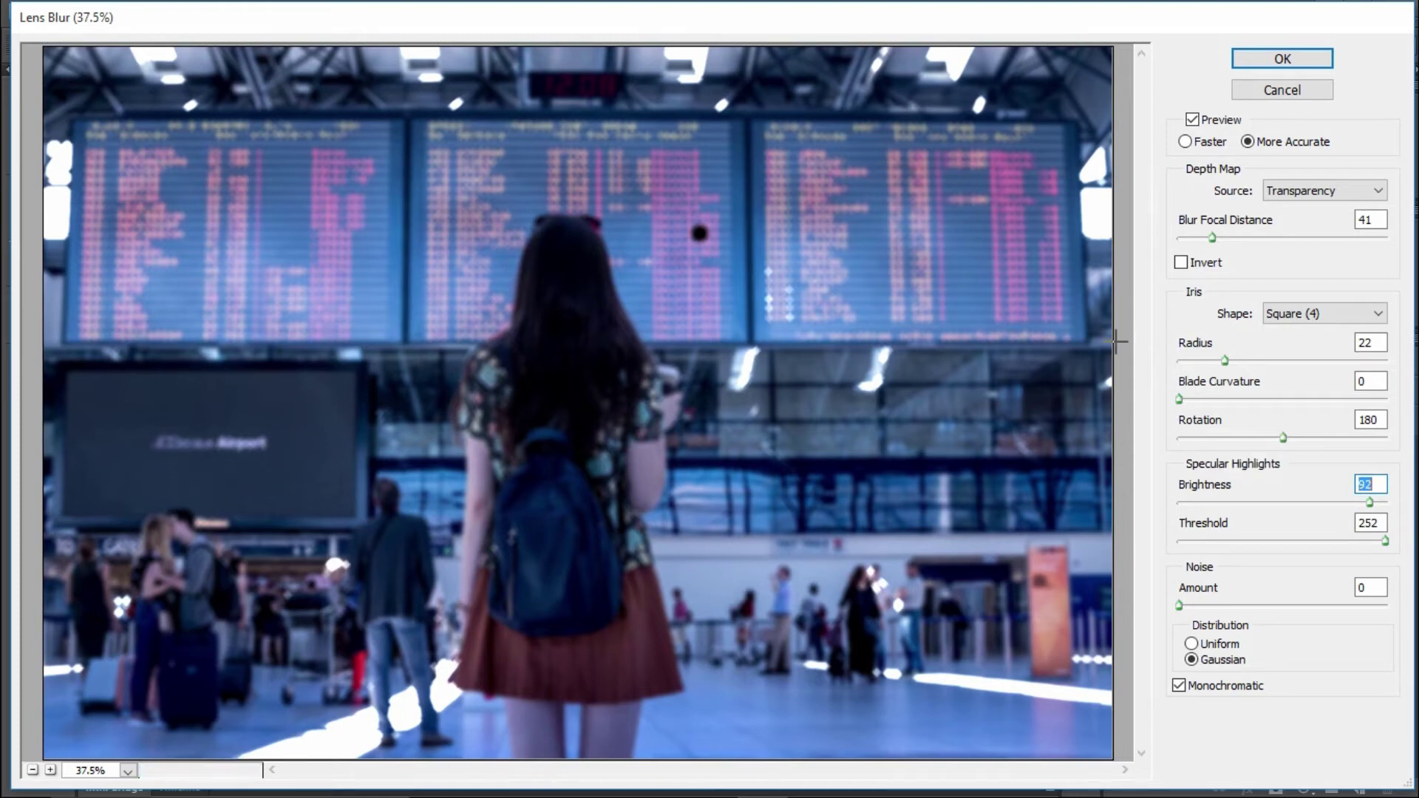
left_click_drag(1283, 438, 1237, 437)
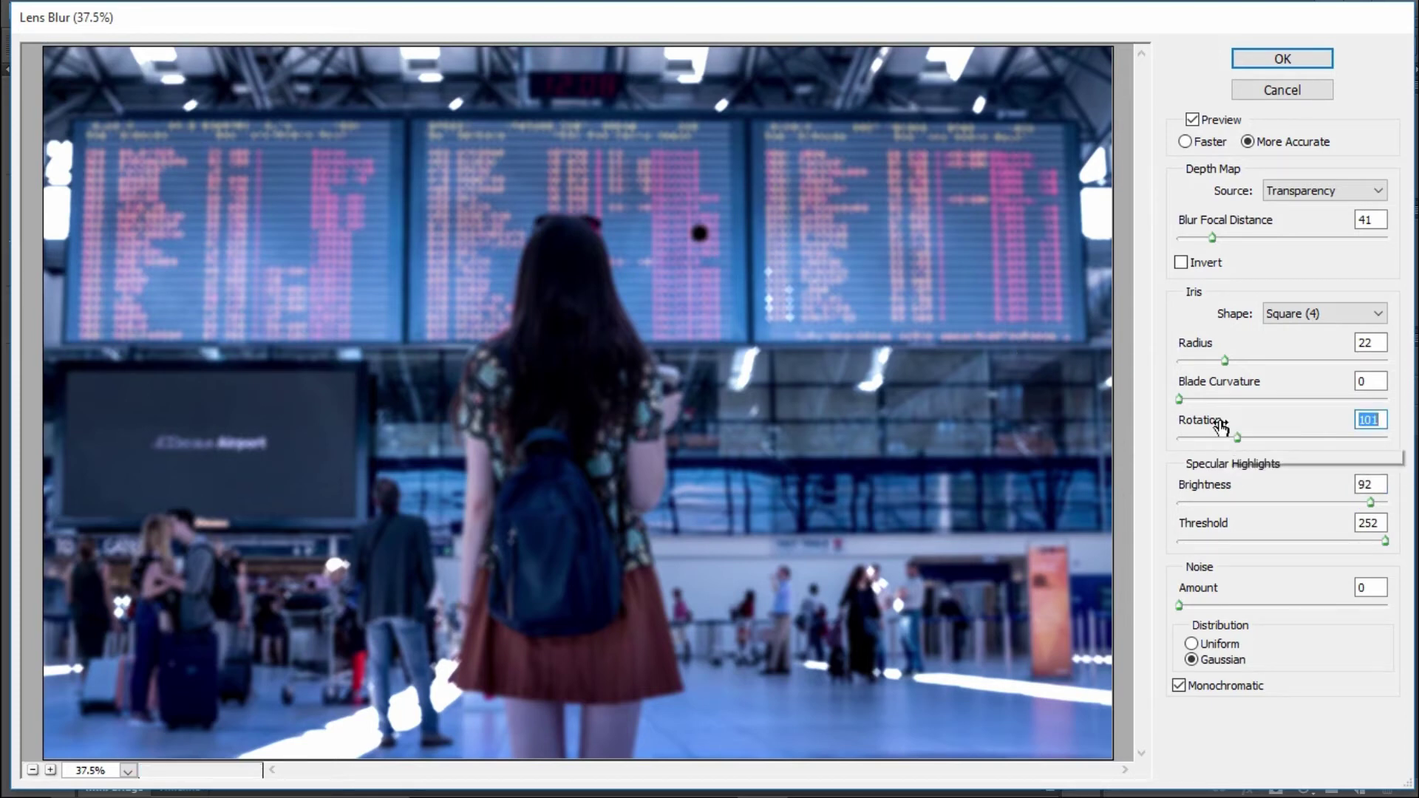
mouse_move(1224, 361)
left_mouse_down()
mouse_move(1208, 361)
mouse_move(1231, 360)
left_mouse_up()
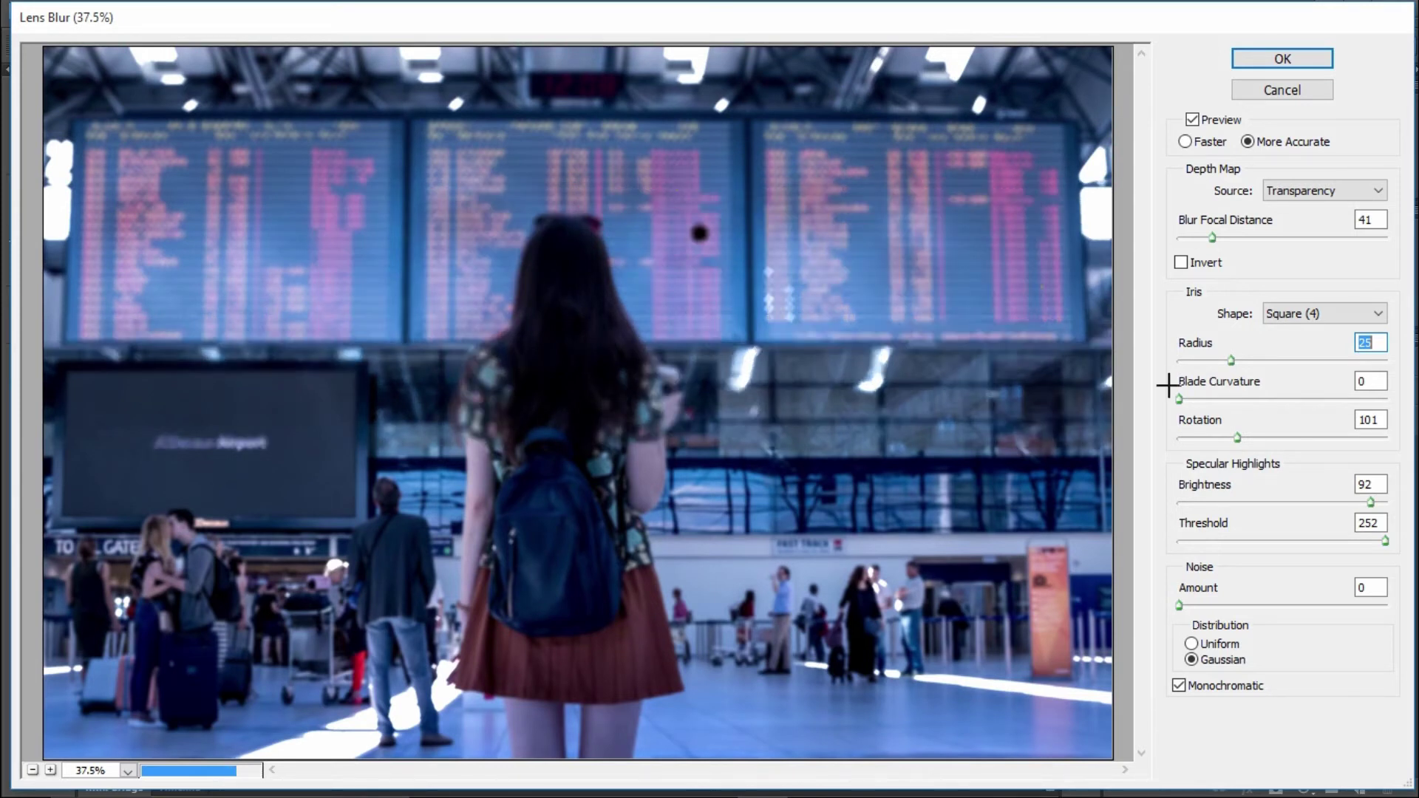
Try several iris values, ending at radius 19, blade curvature 0 and rotation 32.
left_click_drag(1231, 360, 1262, 361)
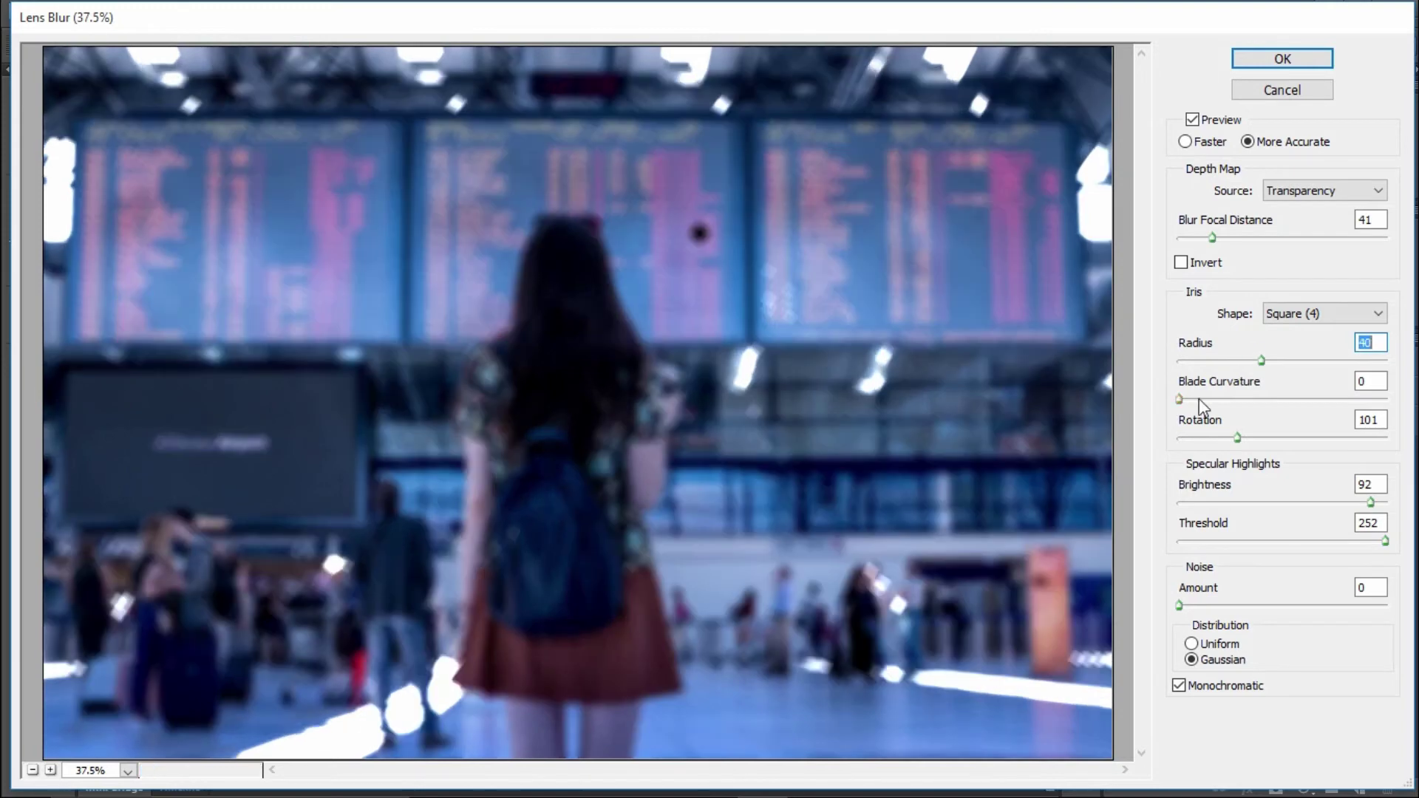
left_click_drag(1183, 396, 1207, 399)
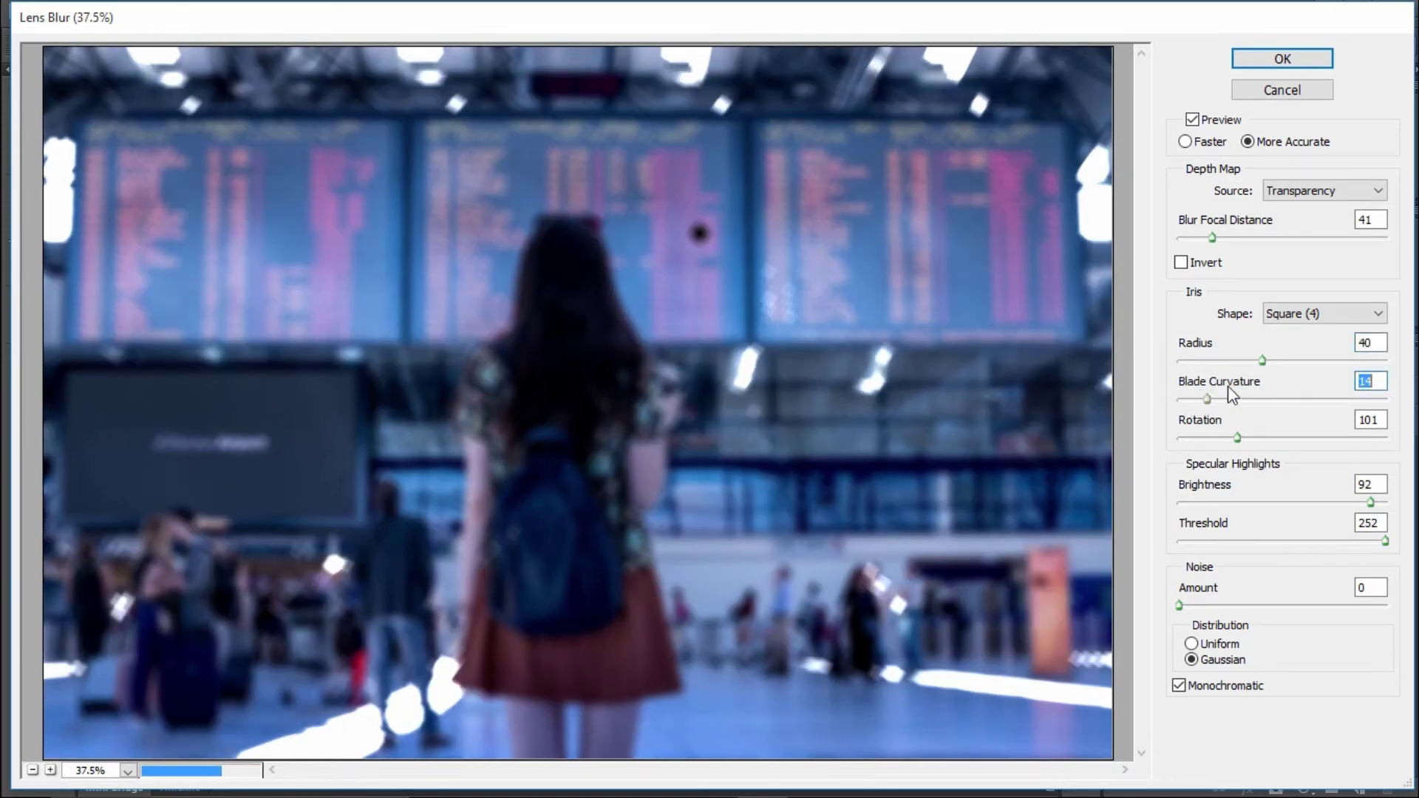
left_click(1230, 360)
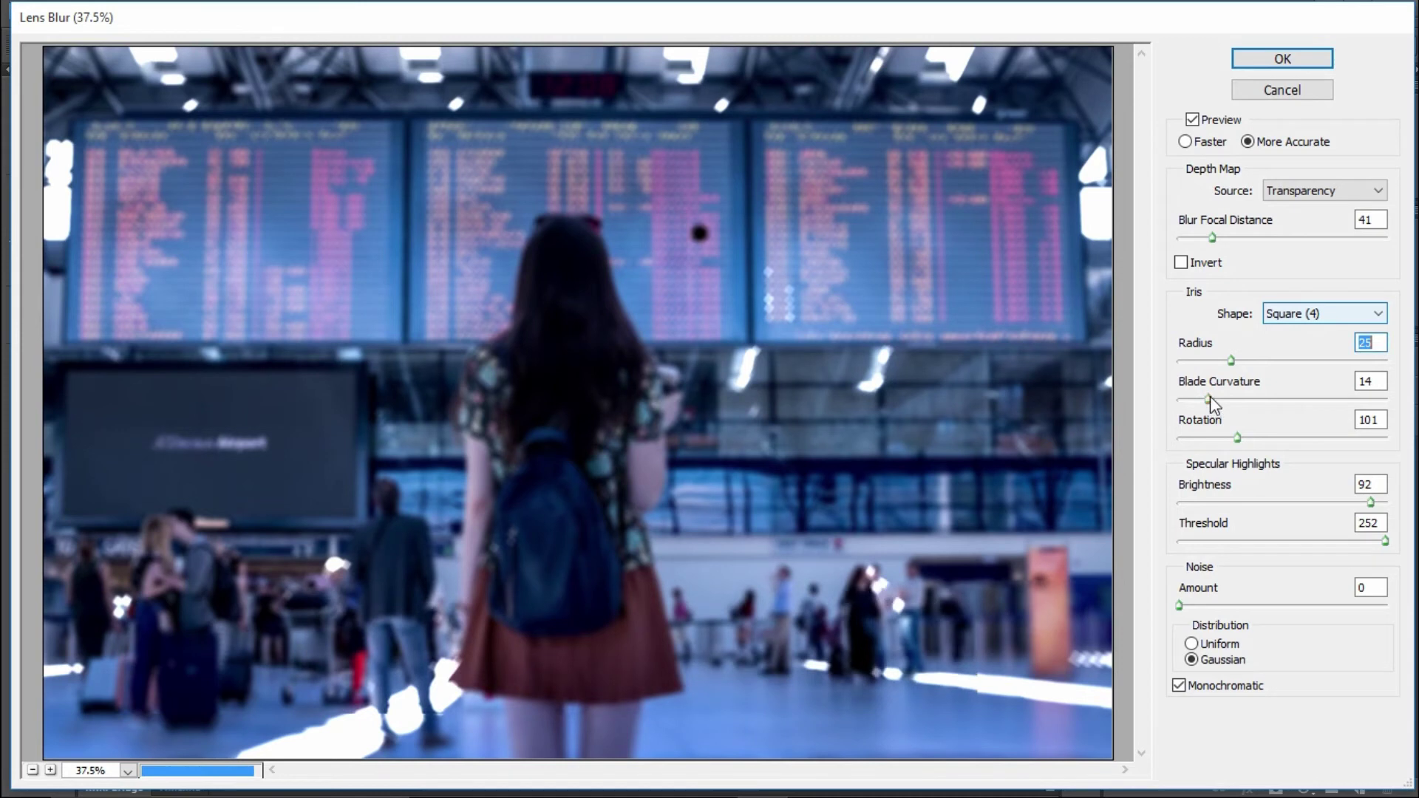
left_click_drag(1209, 399, 1403, 396)
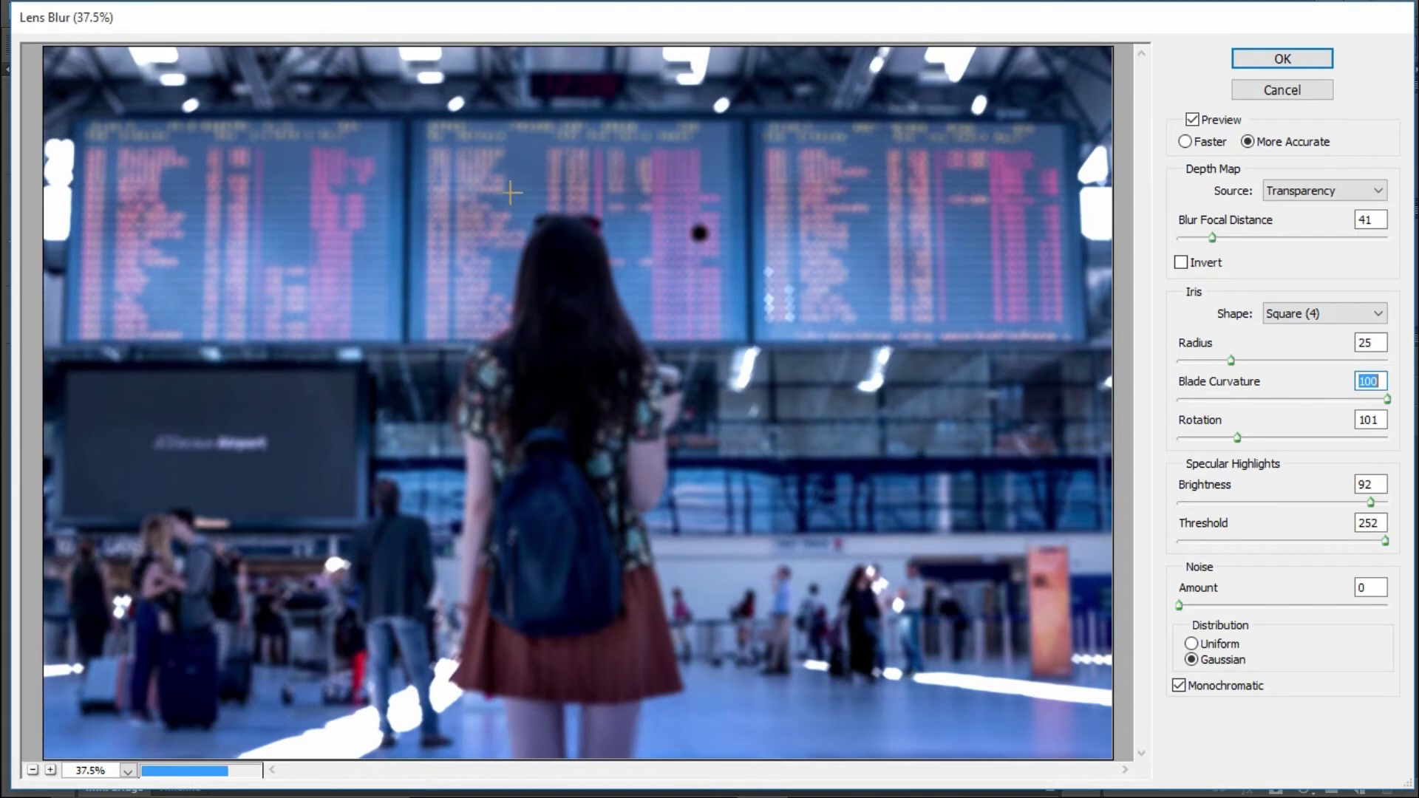
left_click(1232, 406)
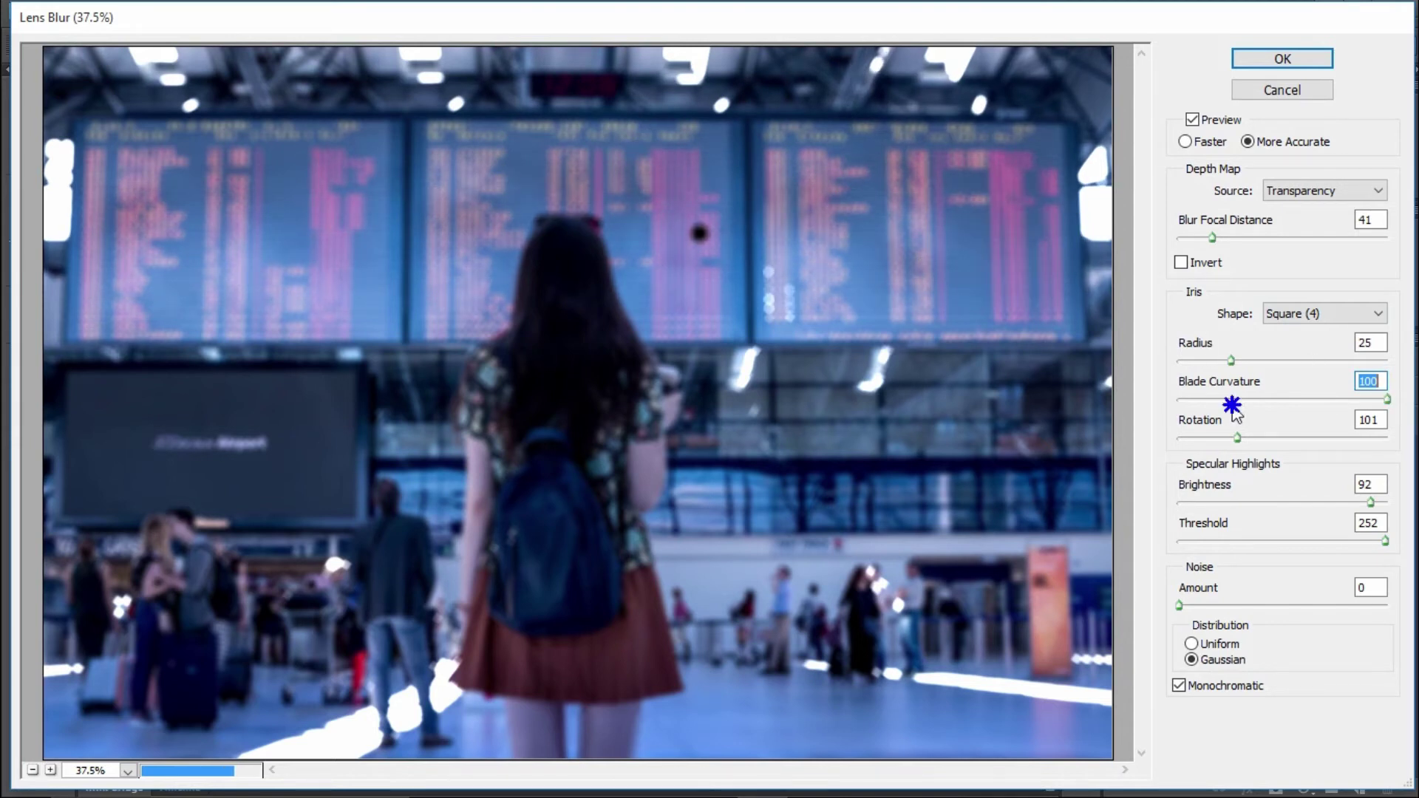
left_click(1201, 398)
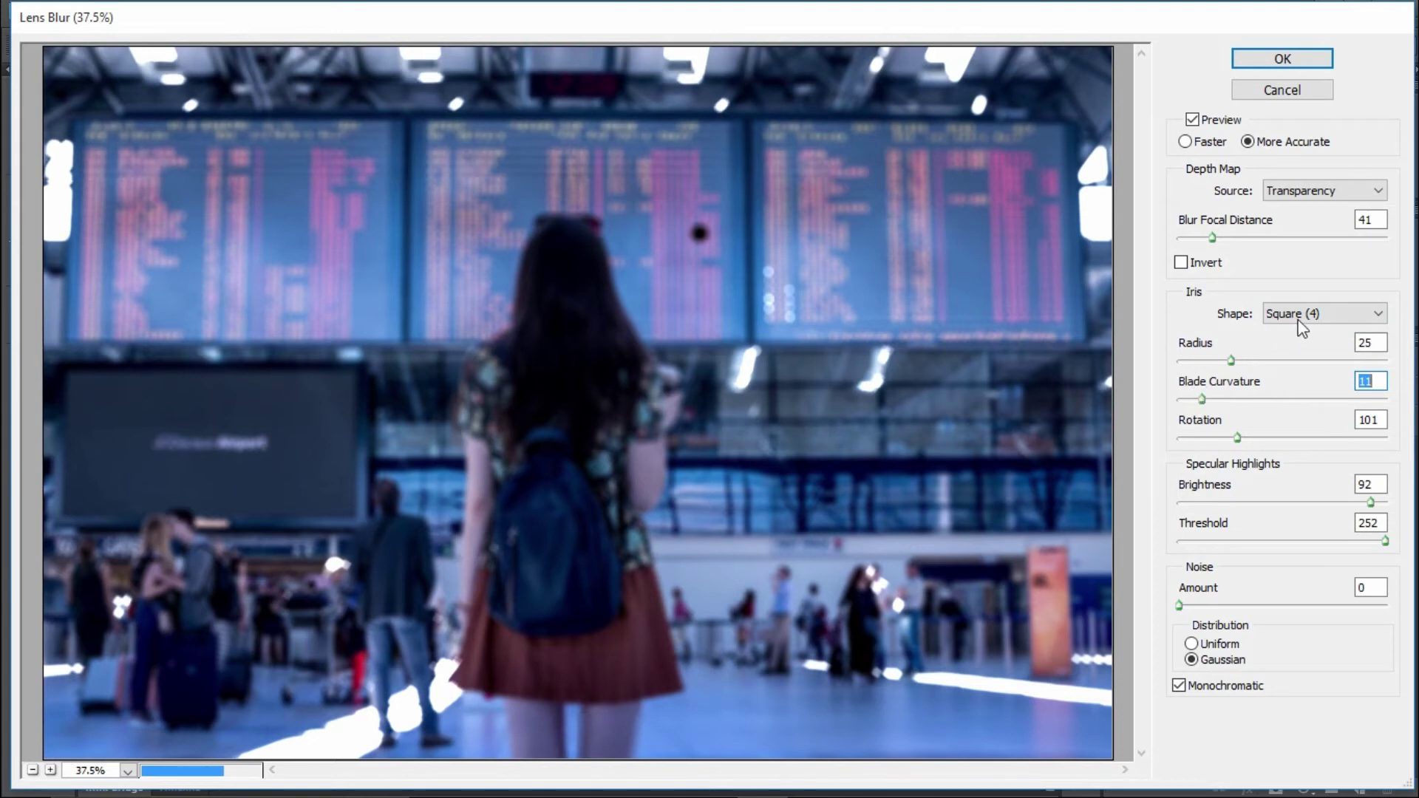
left_click(1231, 361)
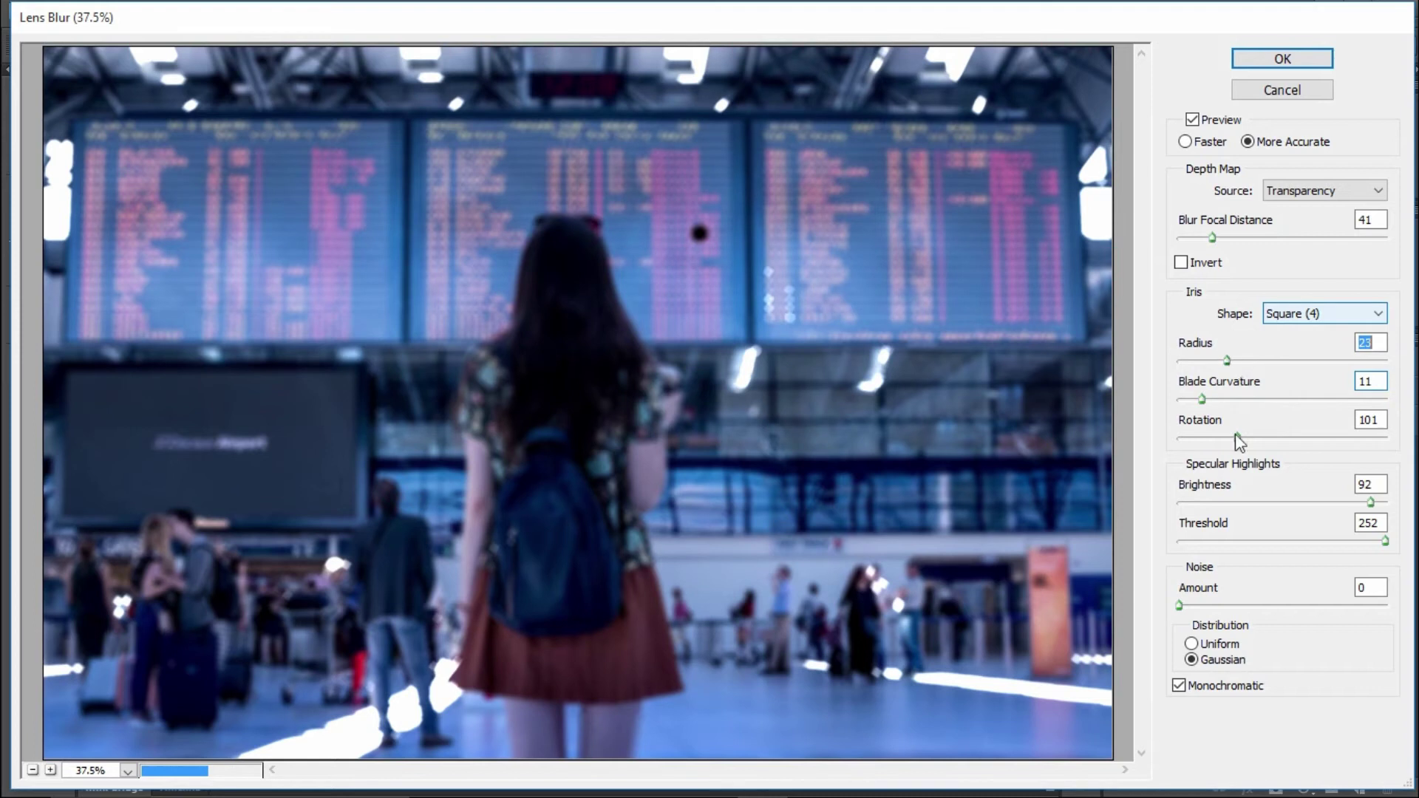
left_click(1230, 441)
left_click_drag(1230, 440, 1197, 442)
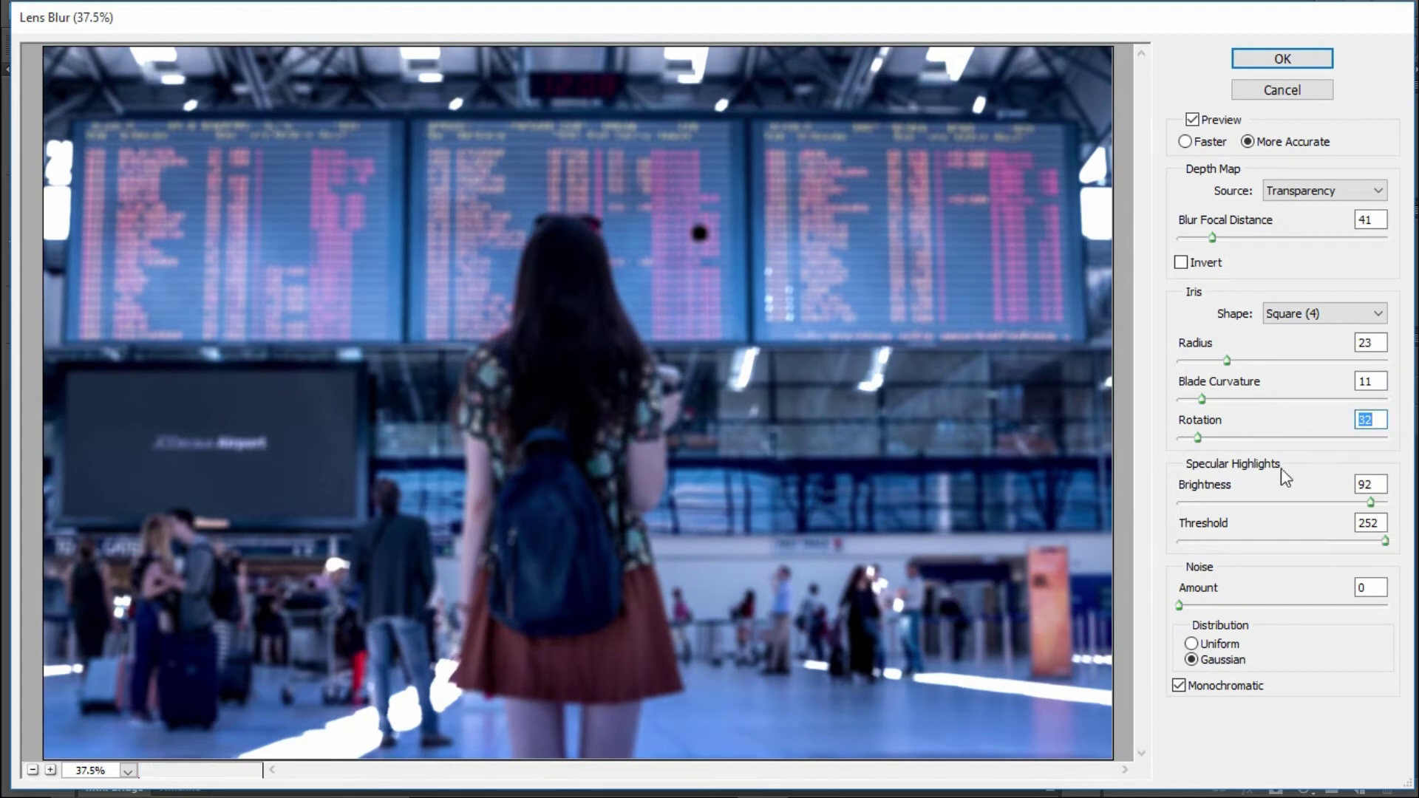
mouse_move(1225, 361)
left_mouse_down()
mouse_move(1206, 361)
mouse_move(1176, 401)
left_mouse_up()
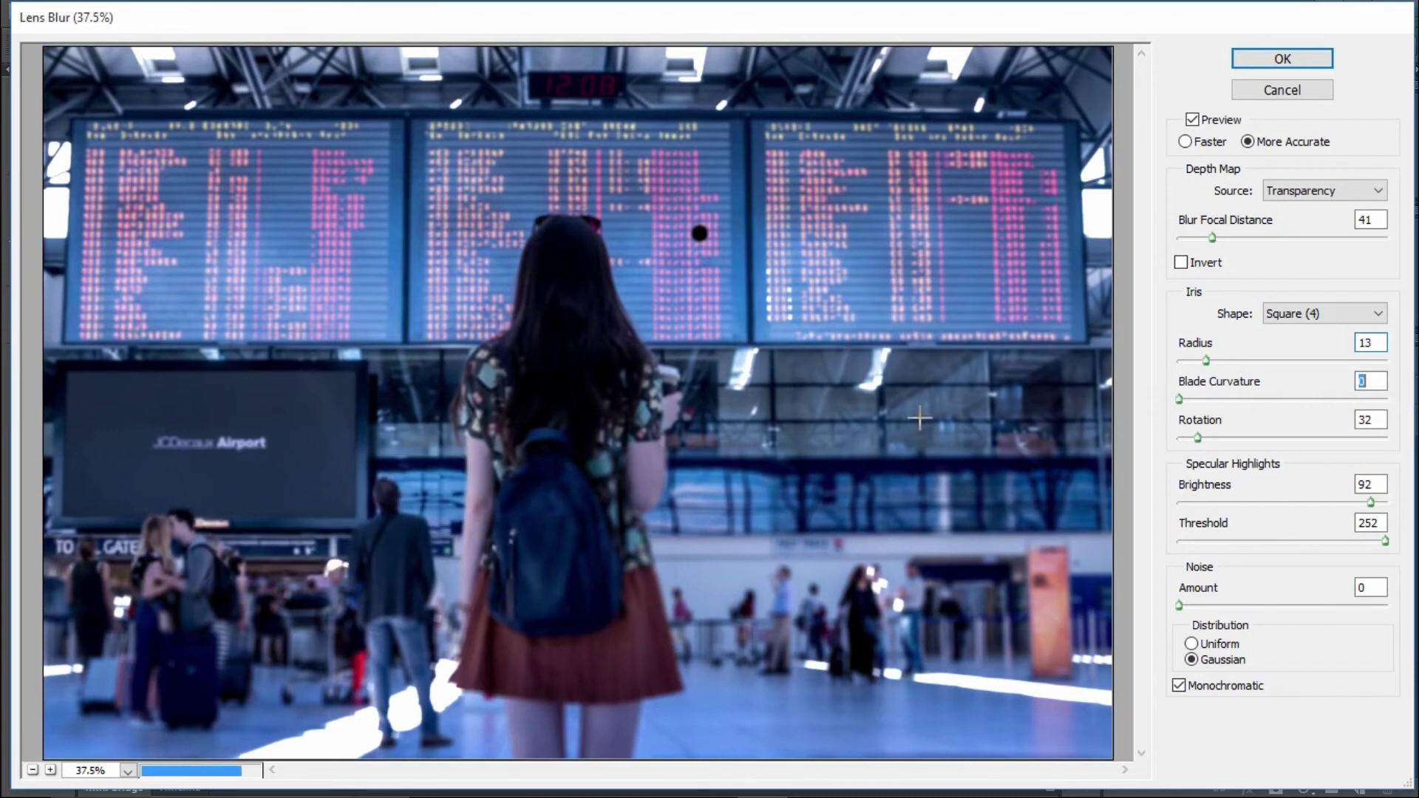
left_click_drag(1206, 362, 1218, 362)
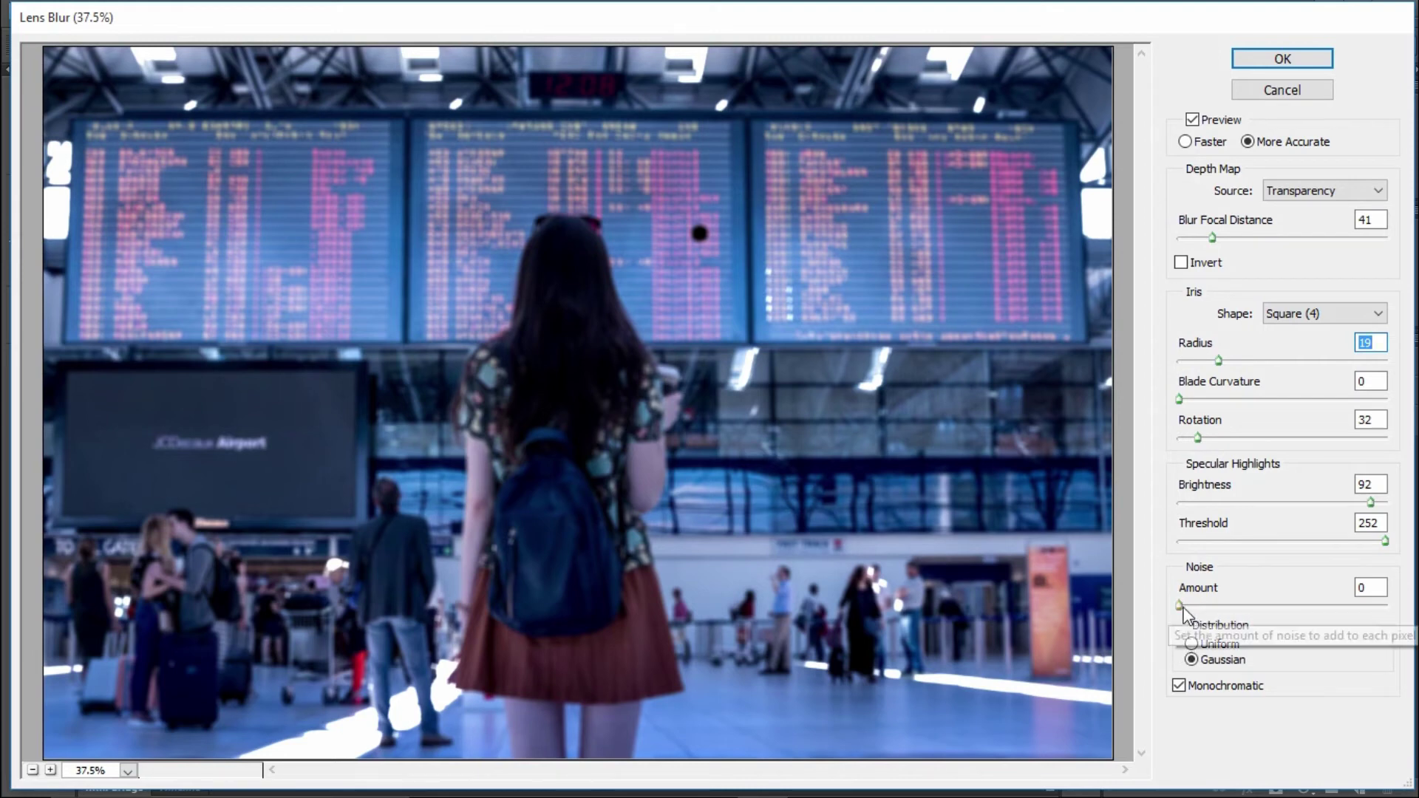
left_click_drag(1180, 605, 1247, 604)
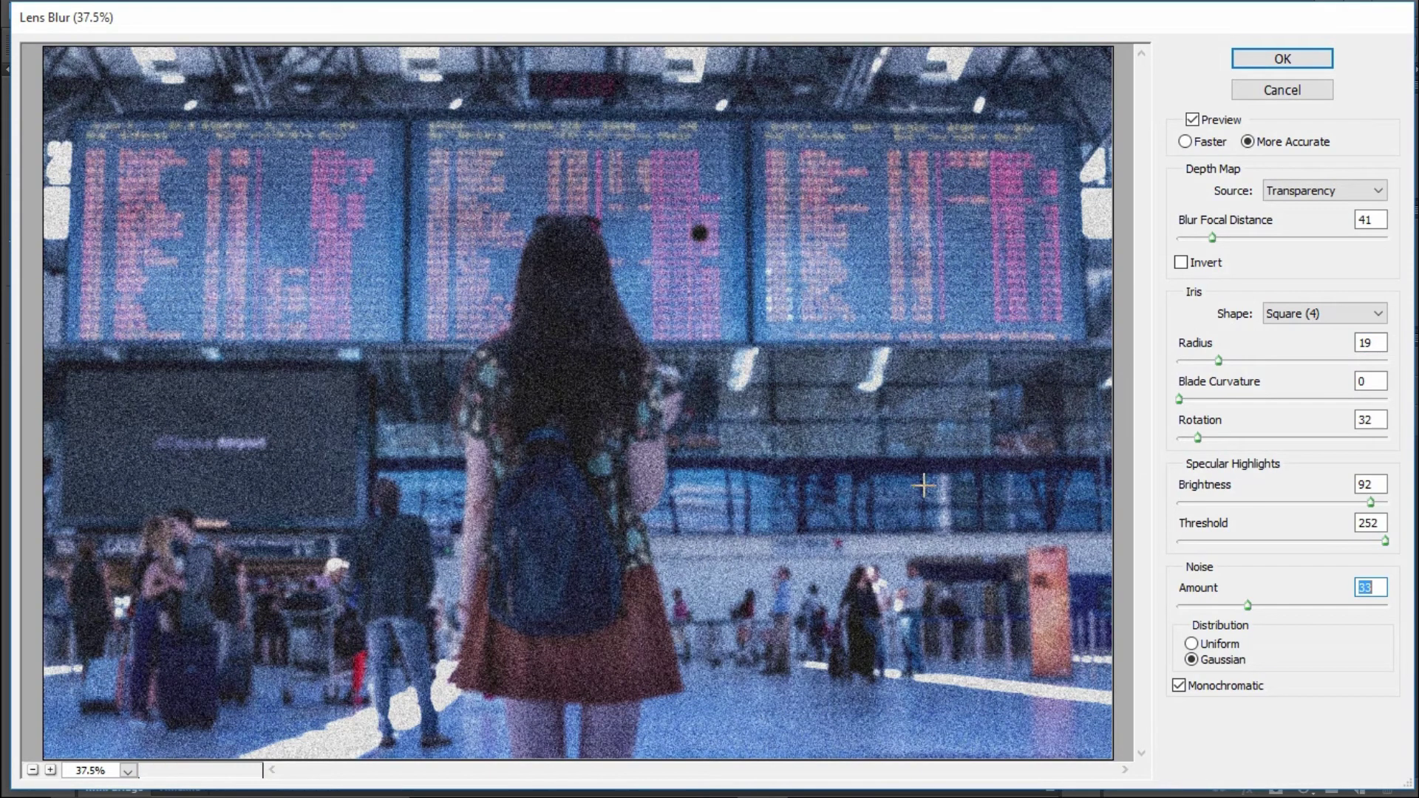
left_click_drag(1247, 606, 1150, 608)
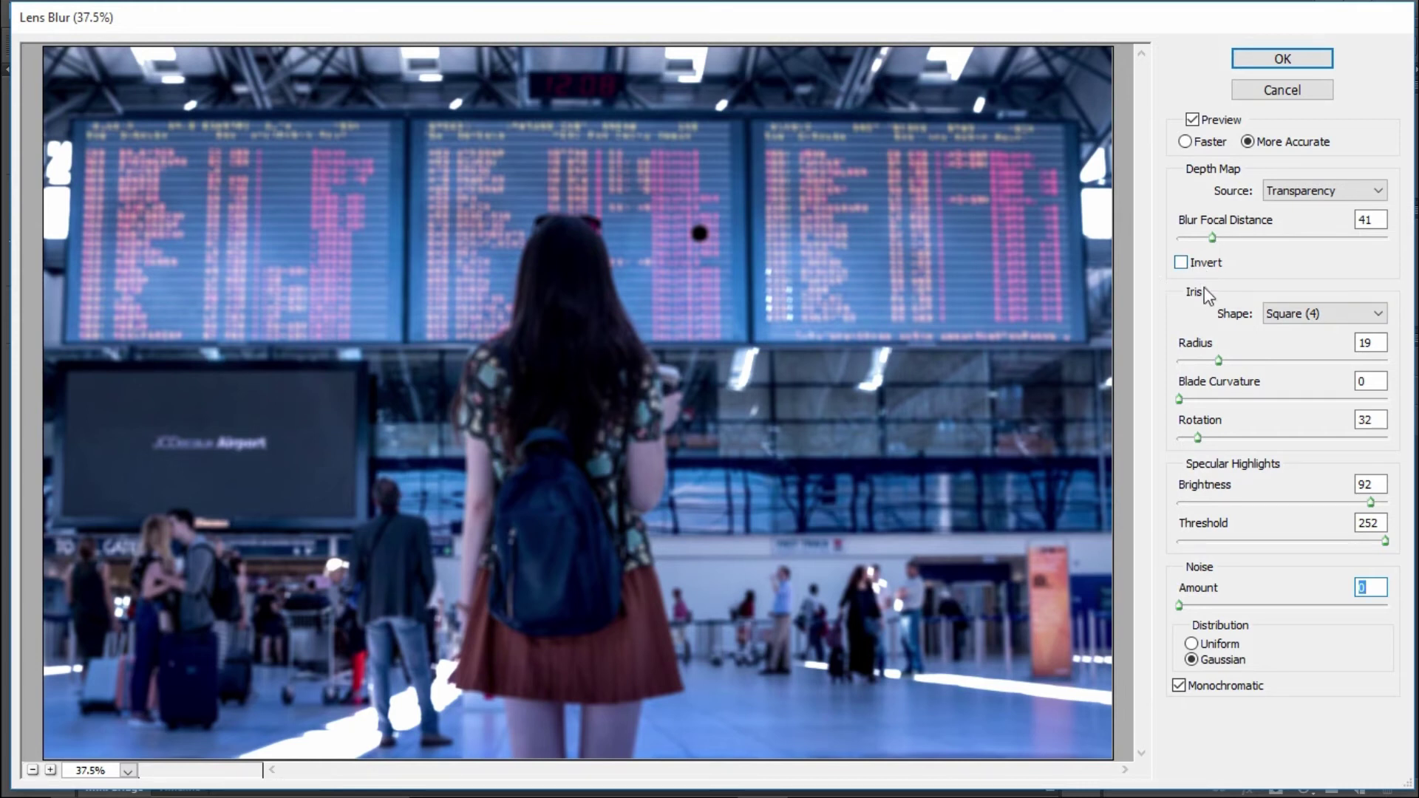
Toggle the depth-map Invert option back off, cancel Lens Blur, and fit the photo on screen.
left_click(1183, 263)
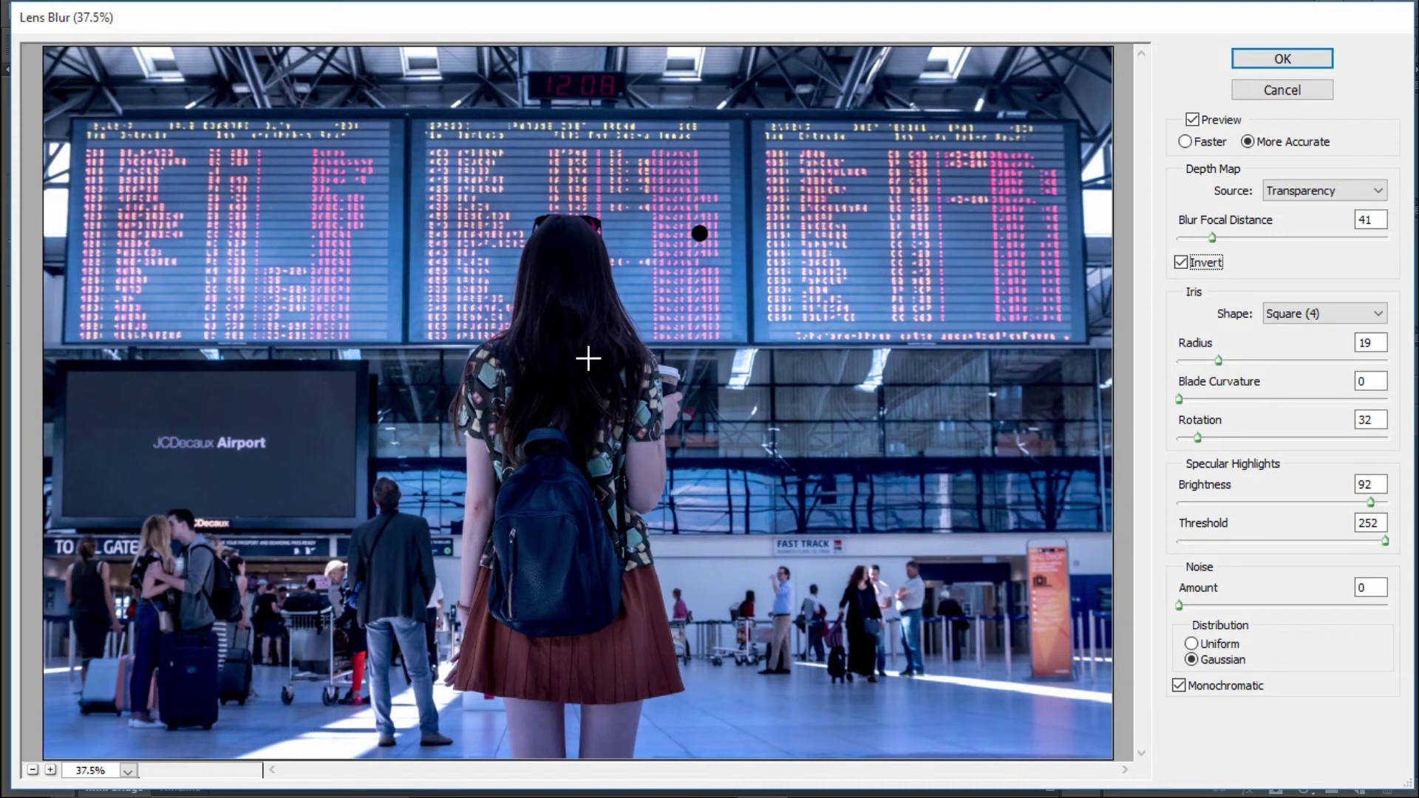
double_click(1206, 266)
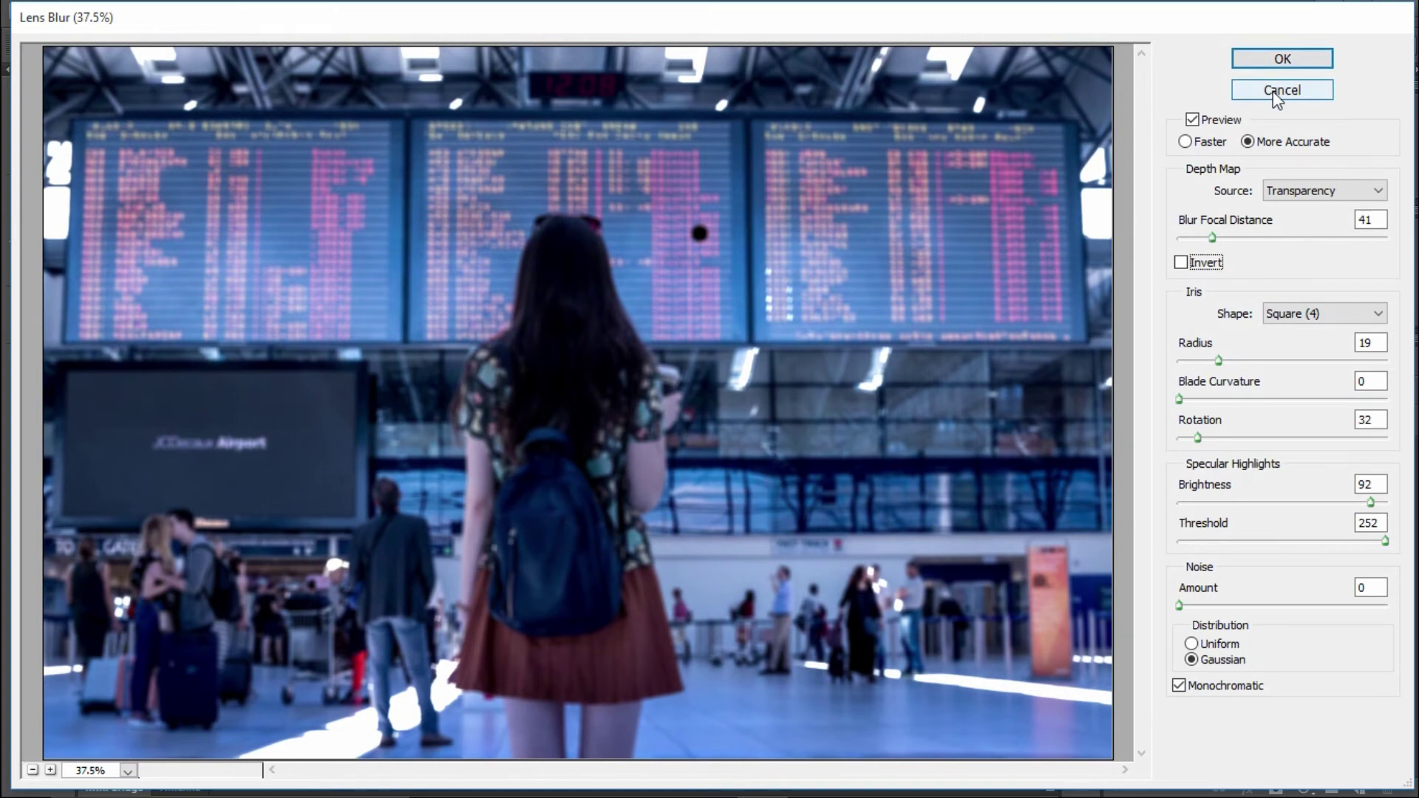
left_click(1323, 191)
left_click(1301, 215)
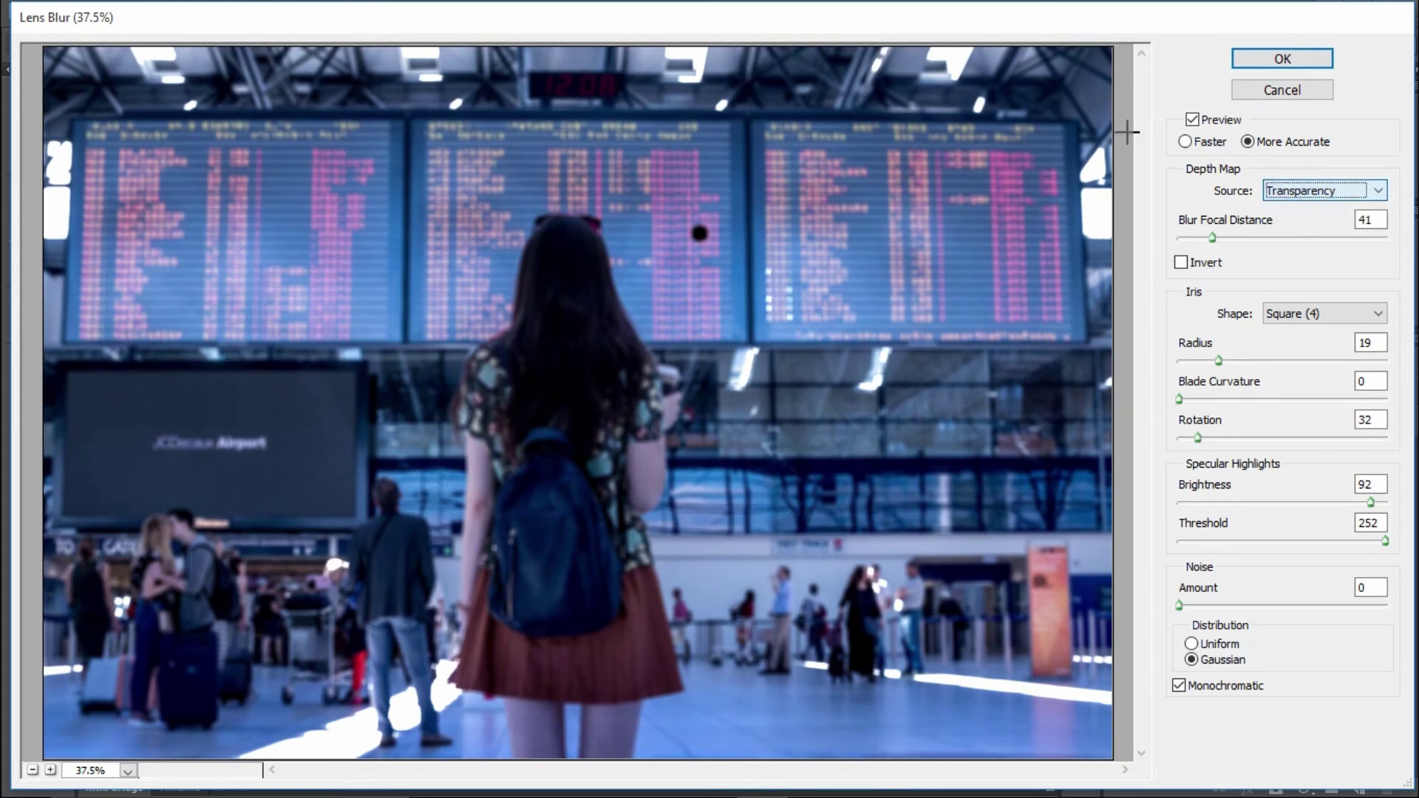
left_click(1284, 92)
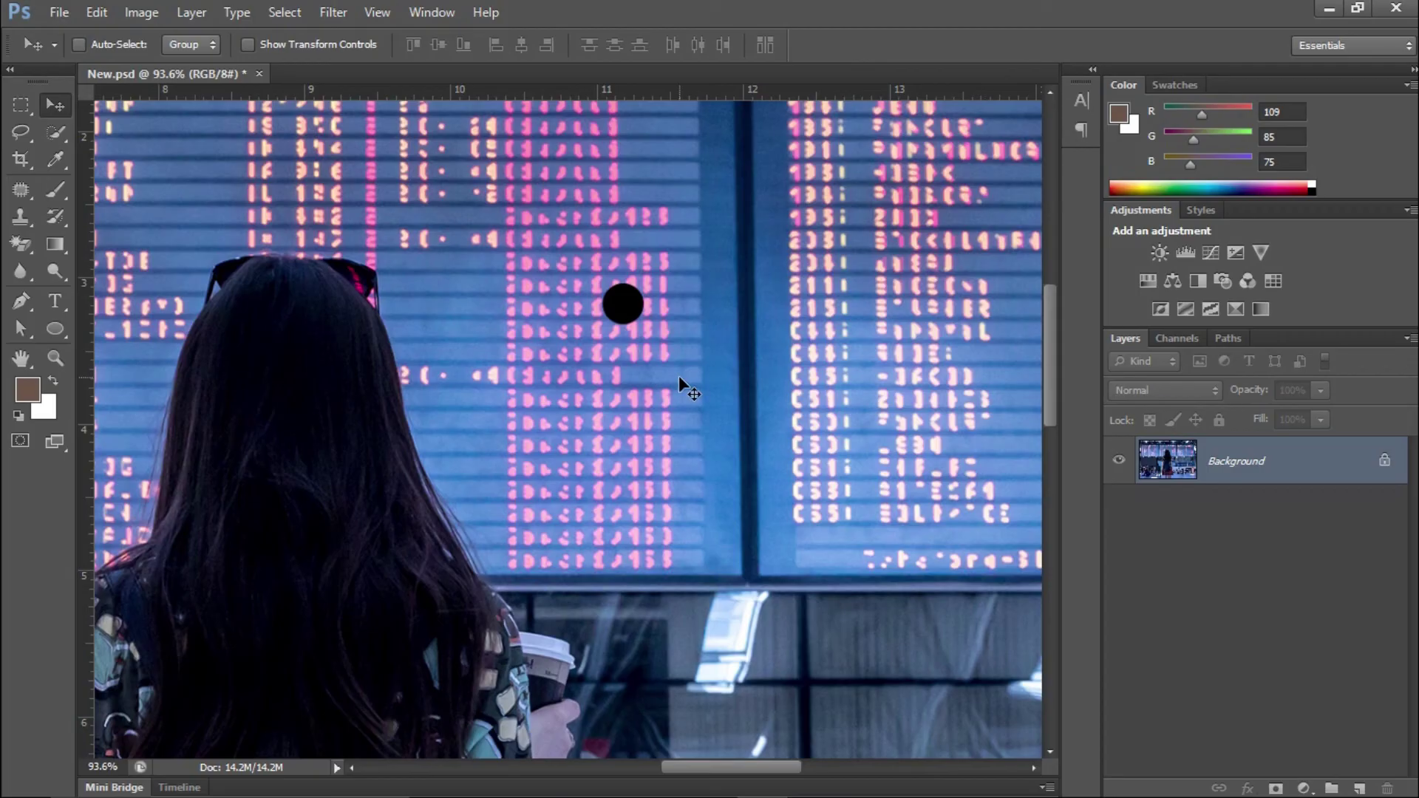
key("ctrl+0")
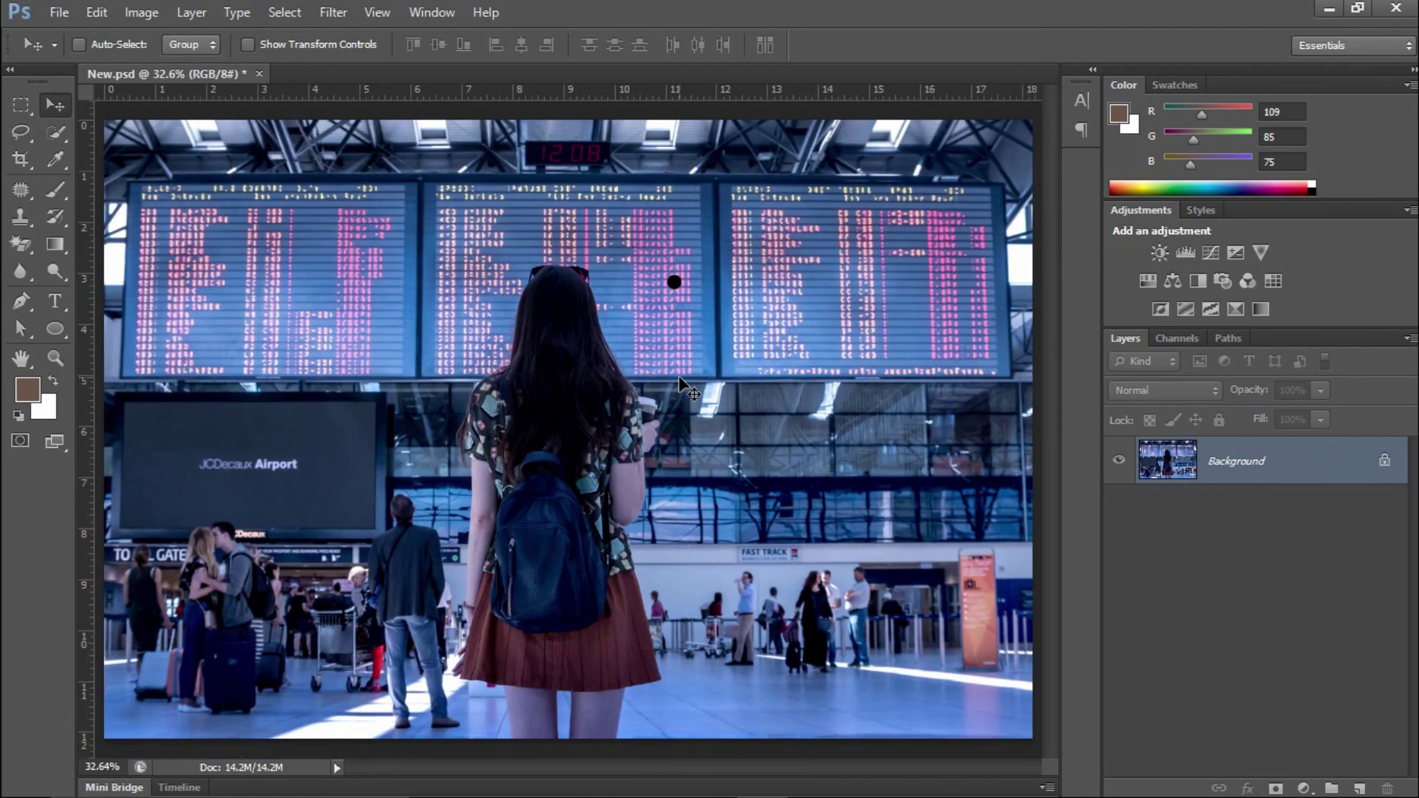
Delete the Ellipse 1 dot layer and duplicate Background into Layer 1.
key("ctrl+v")
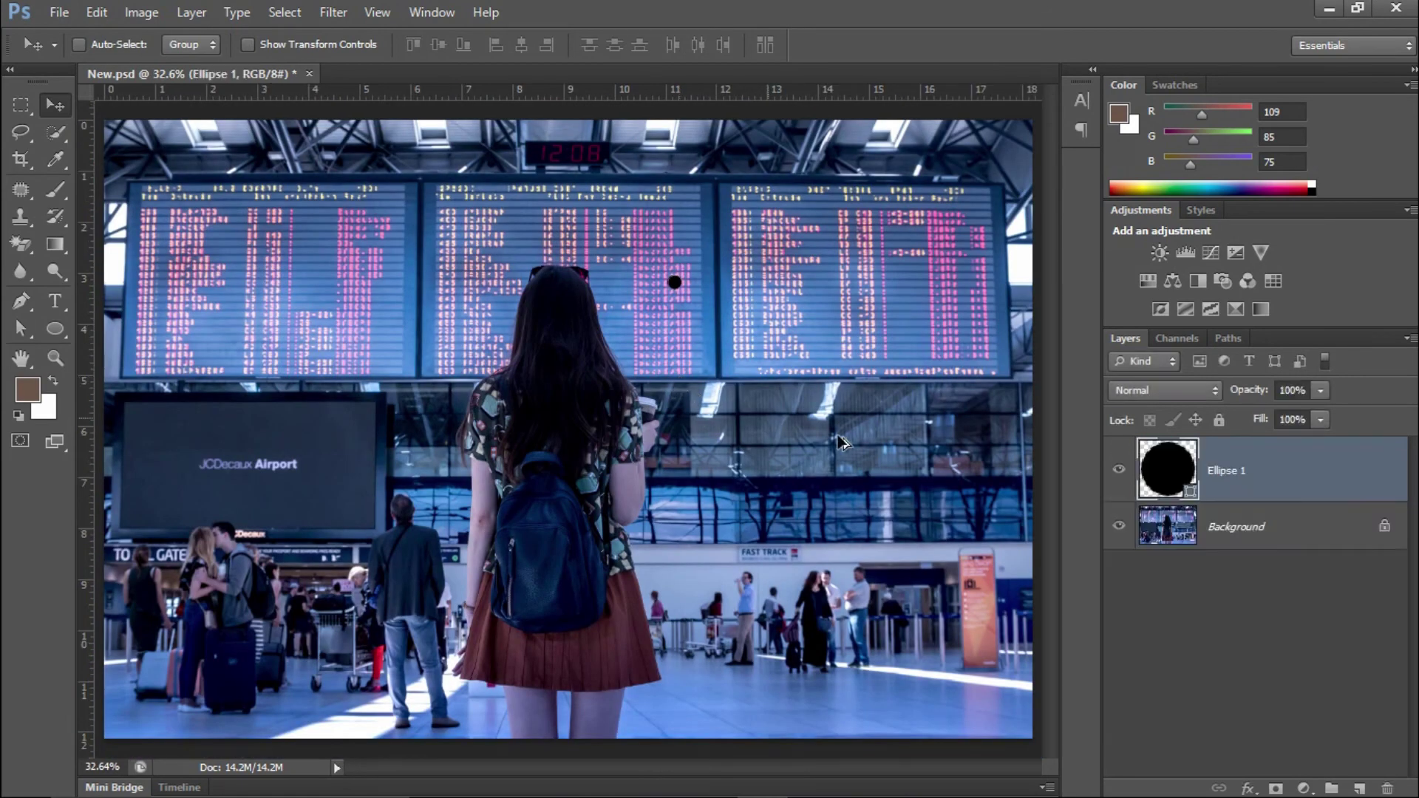
left_click_drag(1320, 489, 1387, 788)
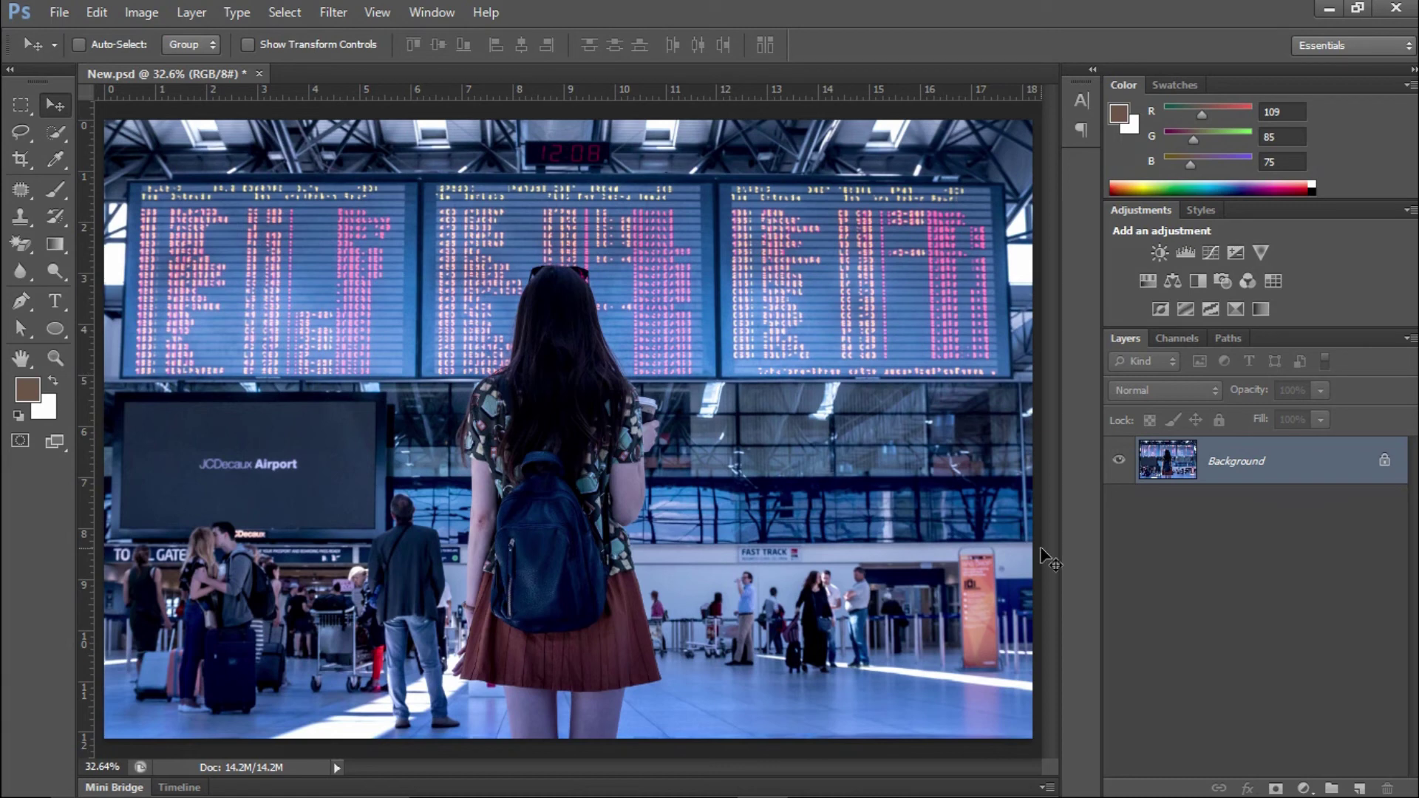
key("ctrl+j")
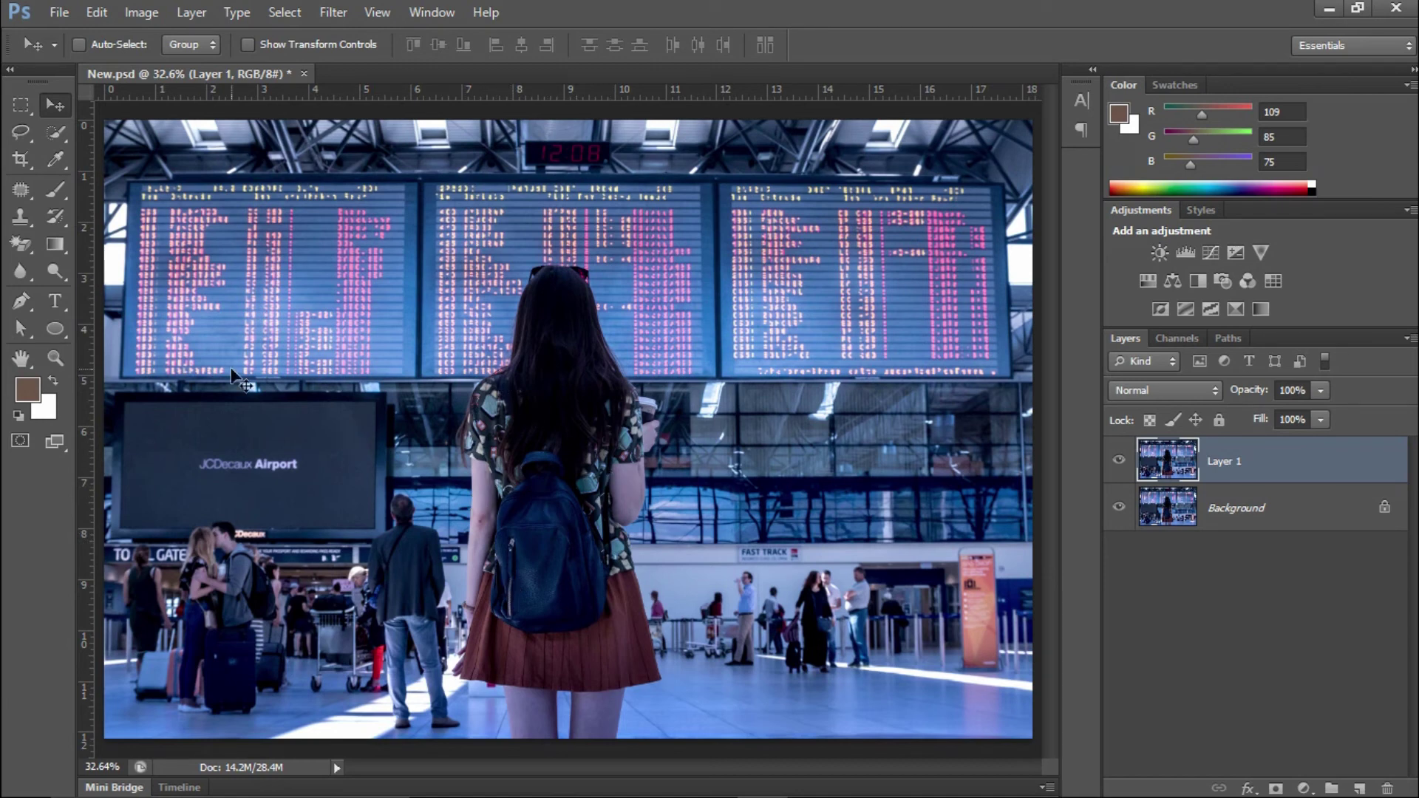
Paint a Quick Selection over the woman from head to skirt and down over her legs.
left_click(59, 134)
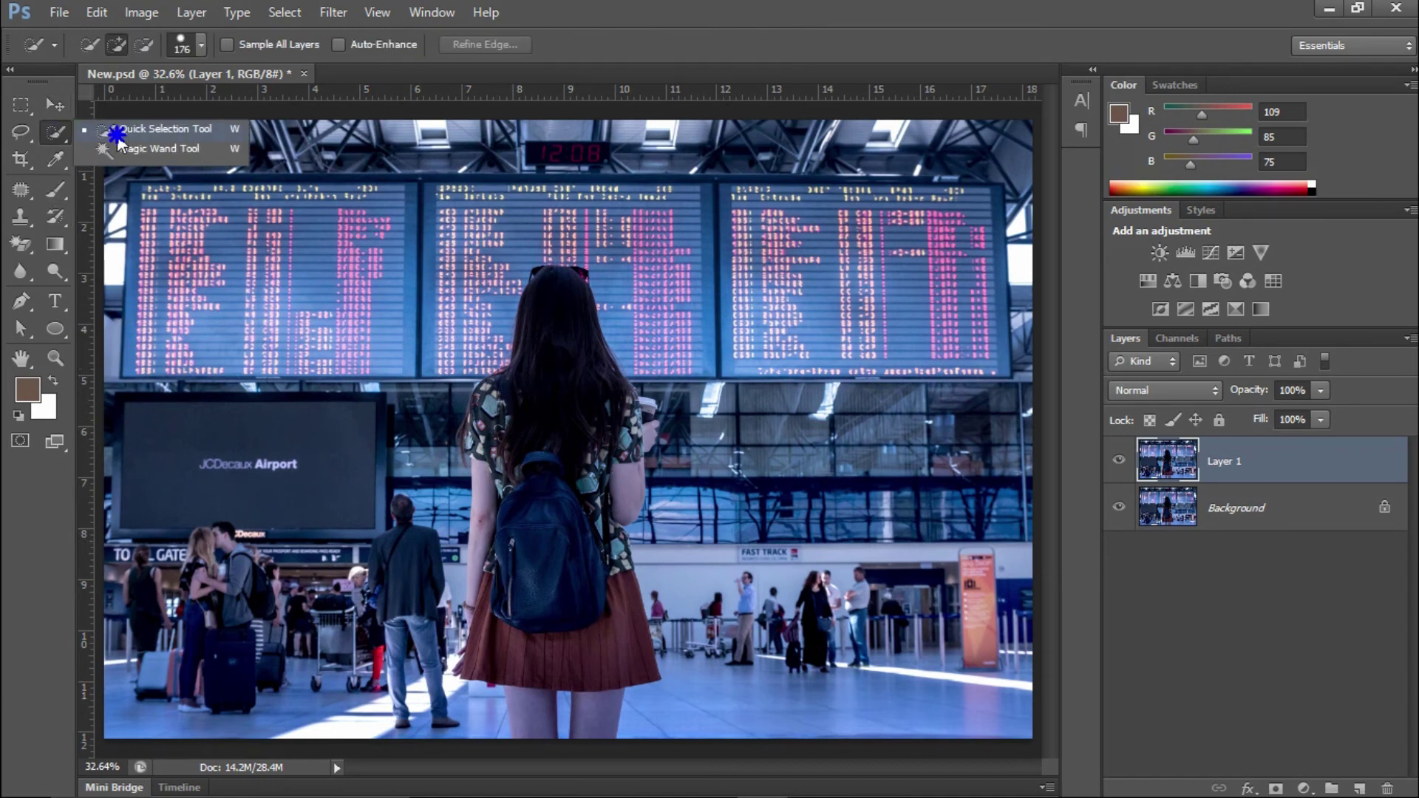
left_click_drag(532, 303, 553, 621)
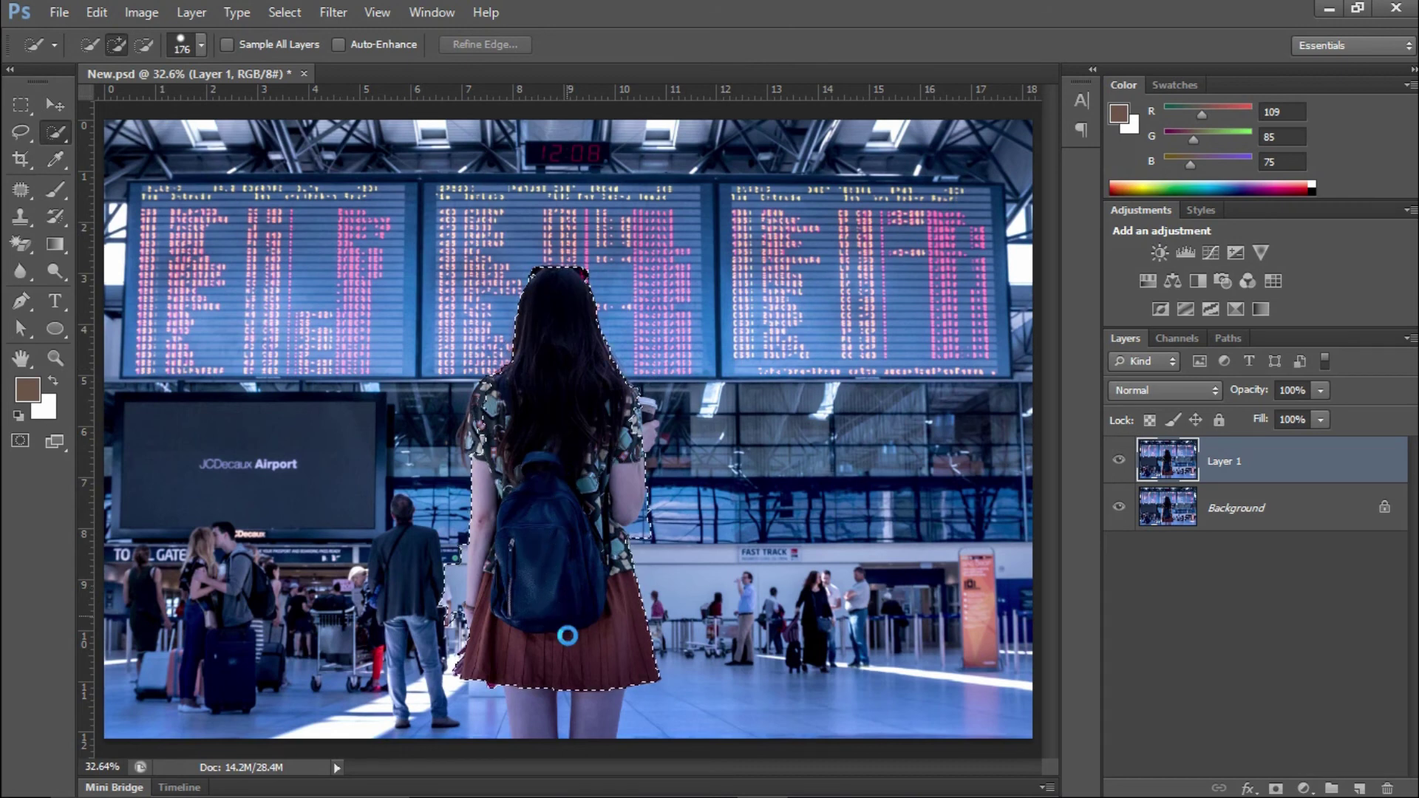
scroll(585, 743, "up", 5)
right_click(656, 350, "alt")
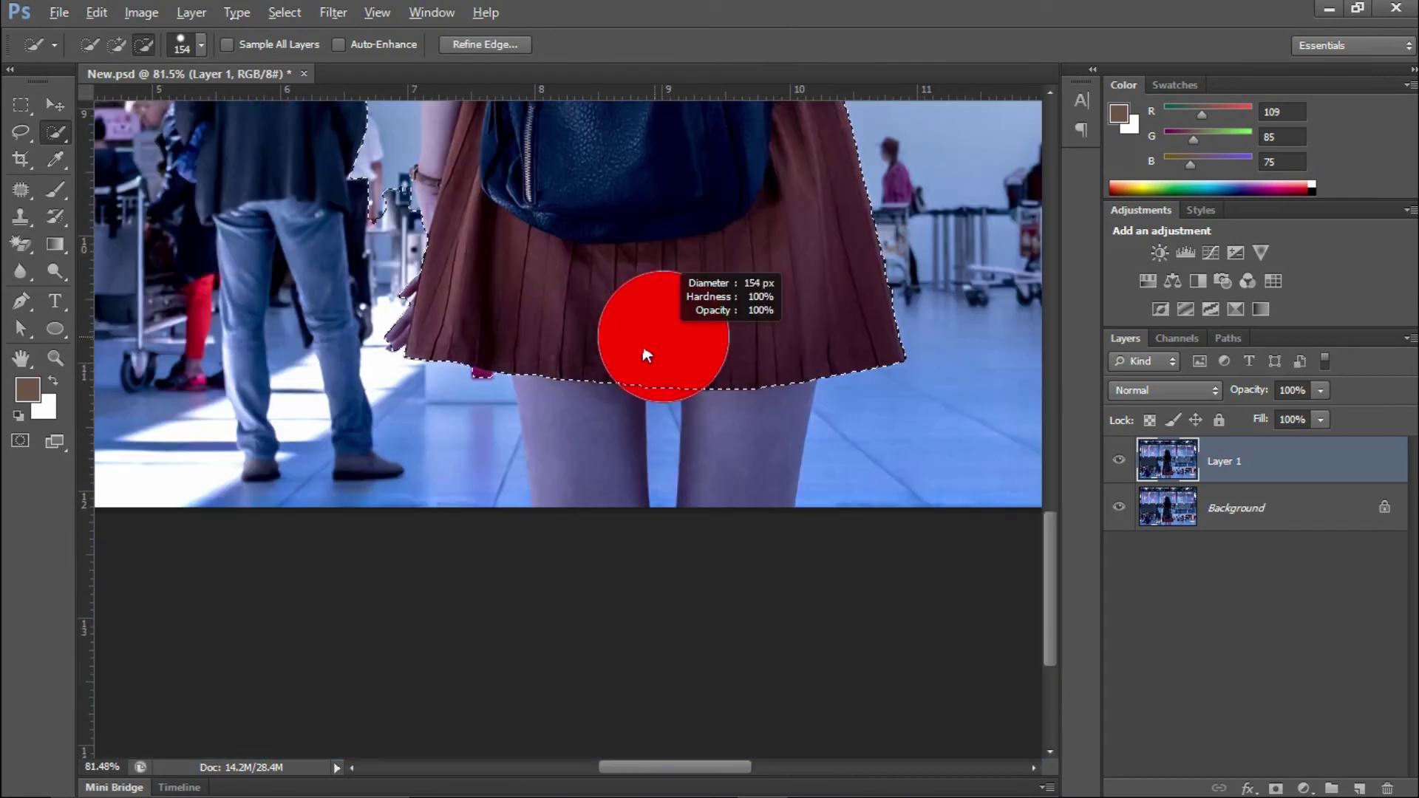
mouse_move(659, 332)
left_mouse_down()
mouse_move(422, 486)
mouse_move(414, 354)
mouse_move(621, 434)
mouse_move(570, 342)
mouse_move(587, 374)
left_mouse_up()
Zoom in and refine the selection along her arm edge and left hair with a smaller brush.
scroll(591, 369, "up", 3)
scroll(591, 370, "up", 2)
right_click(676, 458, "alt")
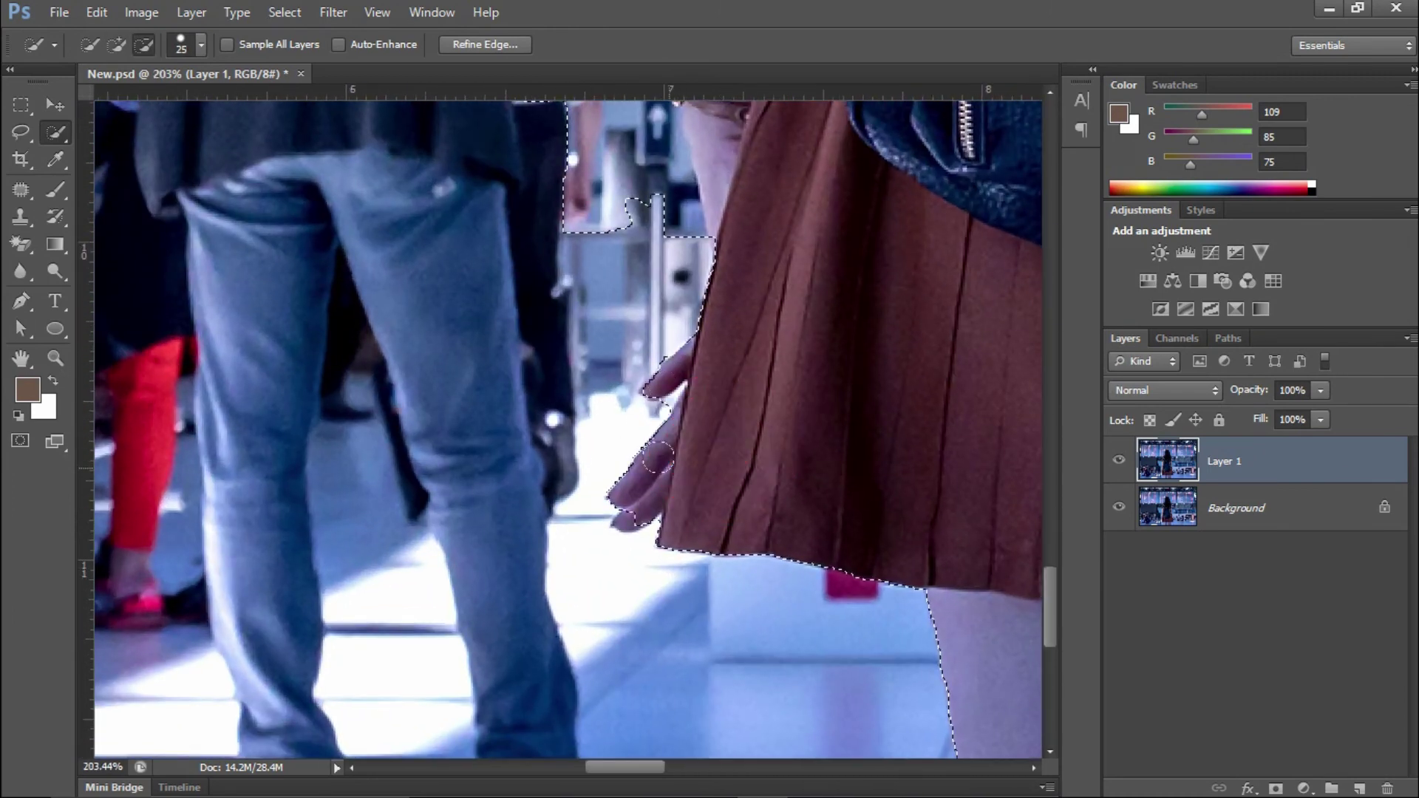
scroll(697, 522, "up", 3)
scroll(592, 443, "up", 2)
mouse_move(616, 137)
left_mouse_down()
mouse_move(741, 403)
mouse_move(691, 608)
left_mouse_up()
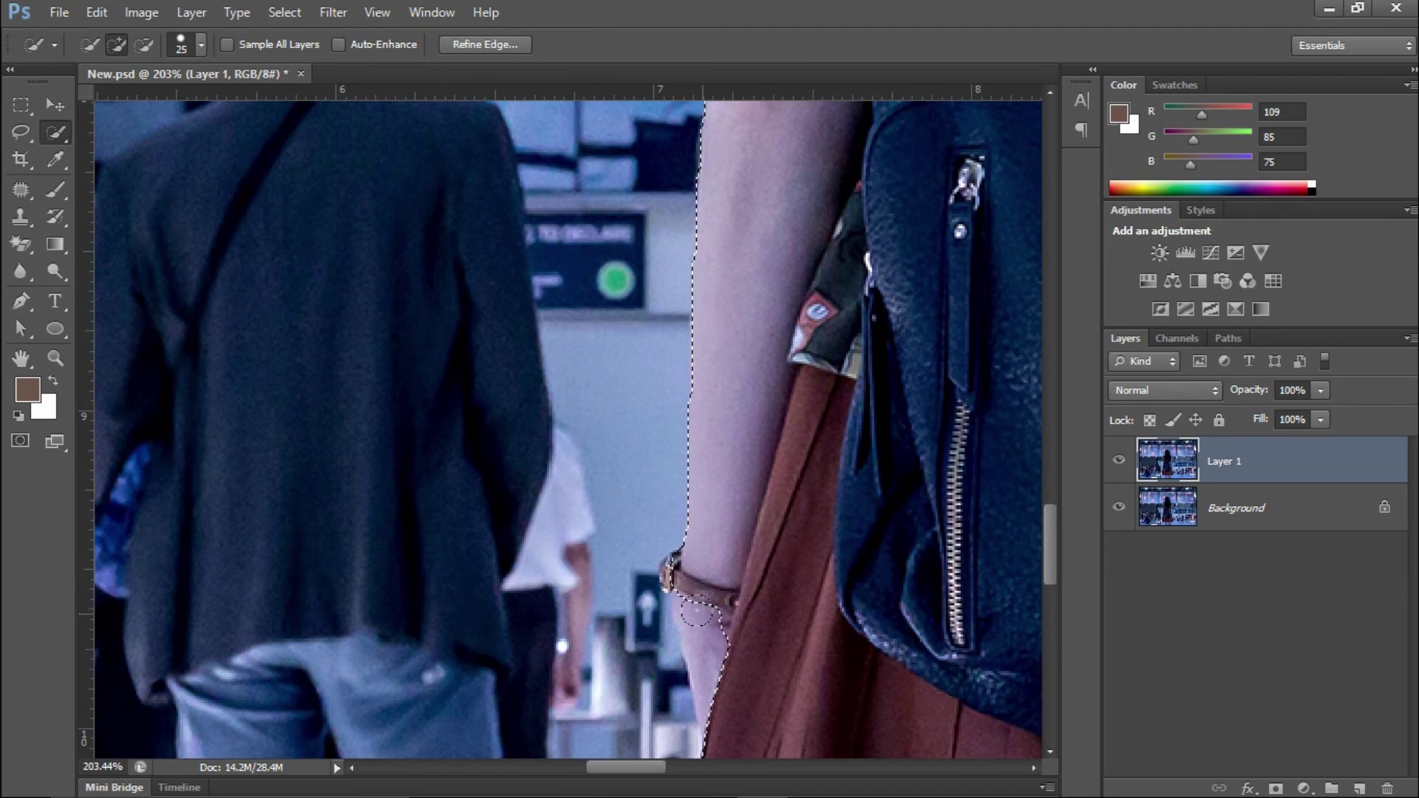
scroll(687, 651, "up", 10)
scroll(687, 650, "right", 3)
left_click_drag(555, 392, 495, 388)
key("bracketleft")
key("bracketleft")
key("bracketleft")
mouse_move(475, 538)
left_mouse_down()
mouse_move(407, 589)
mouse_move(406, 665)
left_mouse_up()
Add the woman's cup and hand to the selection.
scroll(444, 565, "up", 10)
scroll(444, 566, "right", 5)
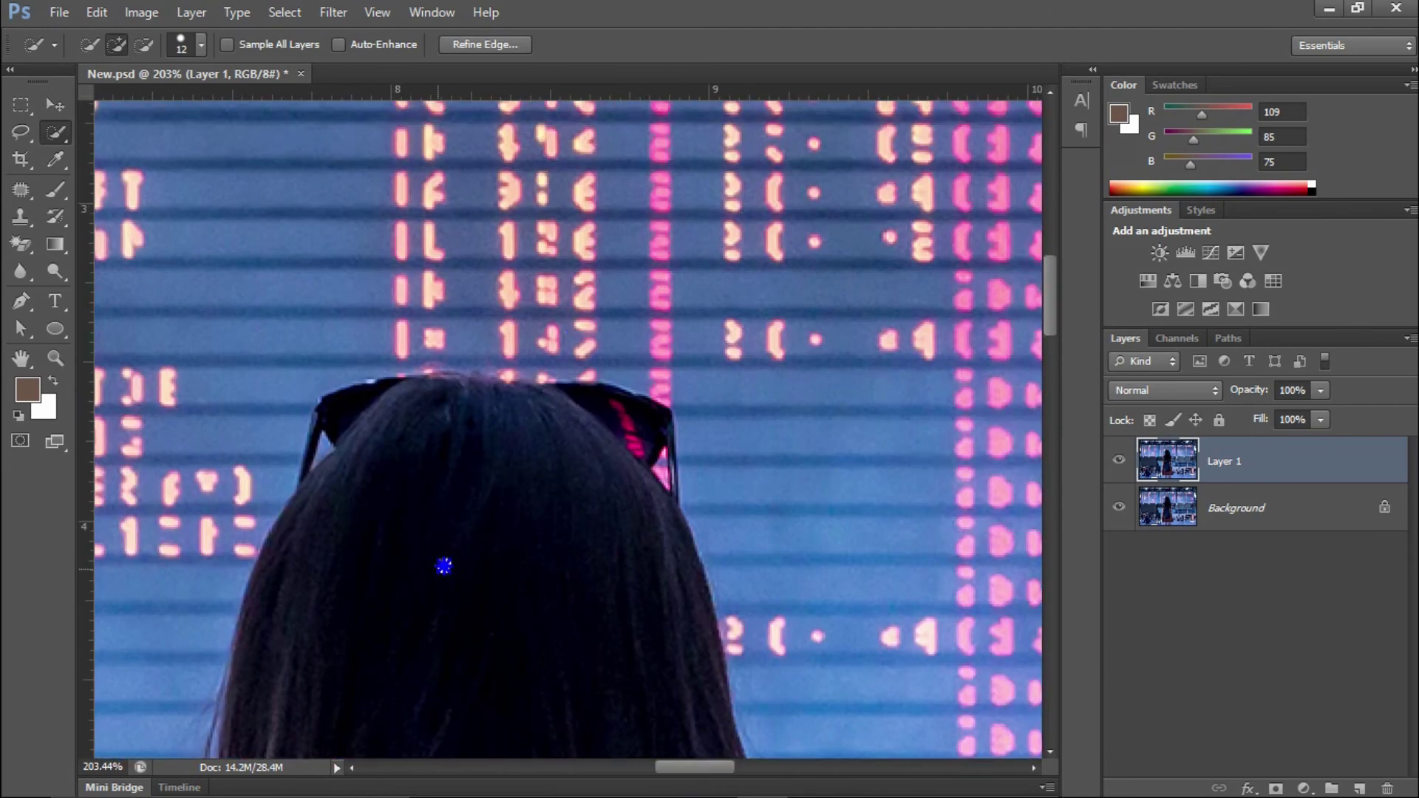
scroll(443, 565, "down", 10)
scroll(443, 565, "right", 5)
mouse_move(558, 164)
left_mouse_down()
mouse_move(532, 310)
mouse_move(650, 459)
left_mouse_up()
scroll(537, 369, "down", 10)
scroll(538, 370, "right", 5)
scroll(537, 370, "up", 4)
left_click_drag(537, 369, 537, 317)
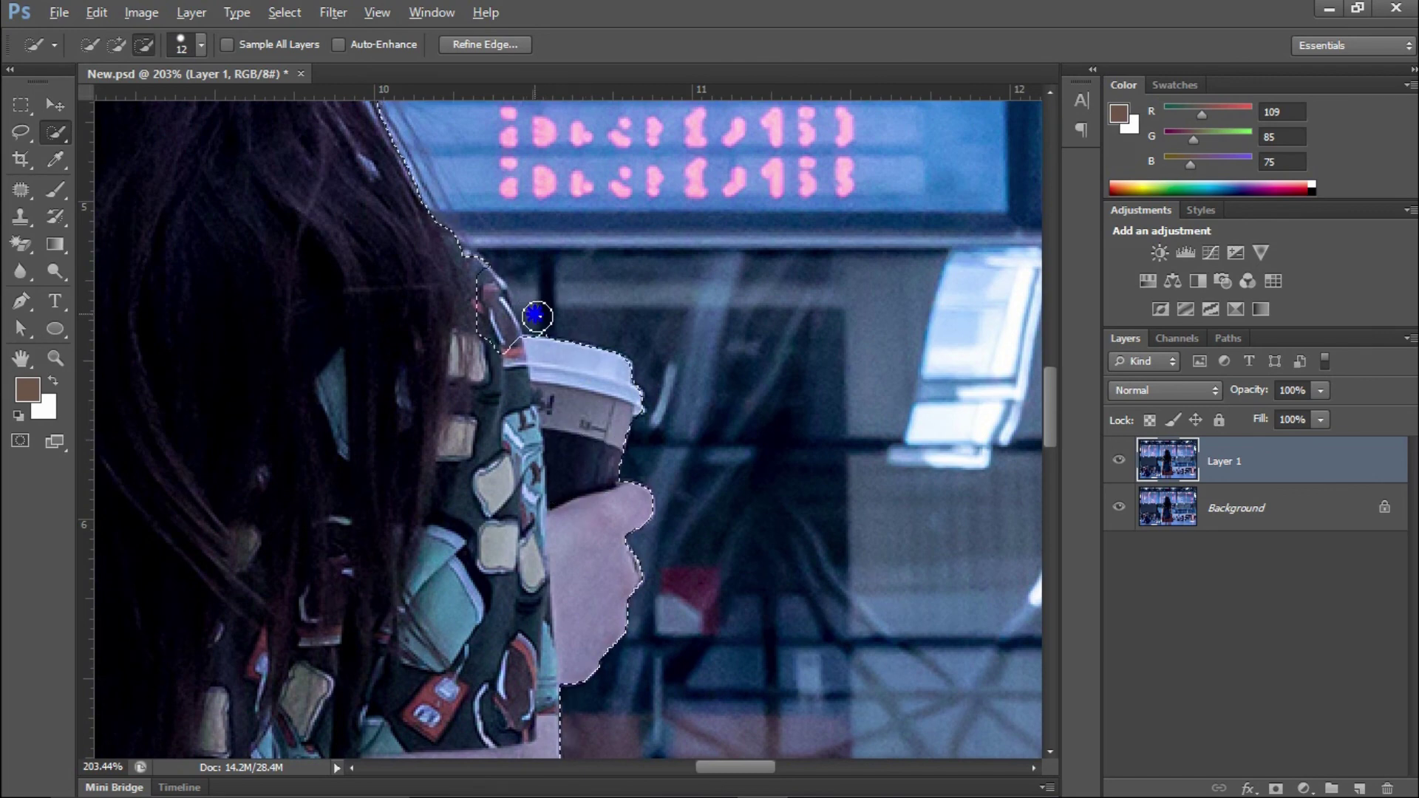
Subtract the background beside the cup and the gap between her legs, then view the whole image.
scroll(680, 307, "down", 8)
scroll(673, 488, "down", 2)
scroll(673, 488, "left", 3)
mouse_move(673, 487)
left_mouse_down()
mouse_move(750, 342)
mouse_move(760, 180)
mouse_move(778, 378)
left_mouse_up()
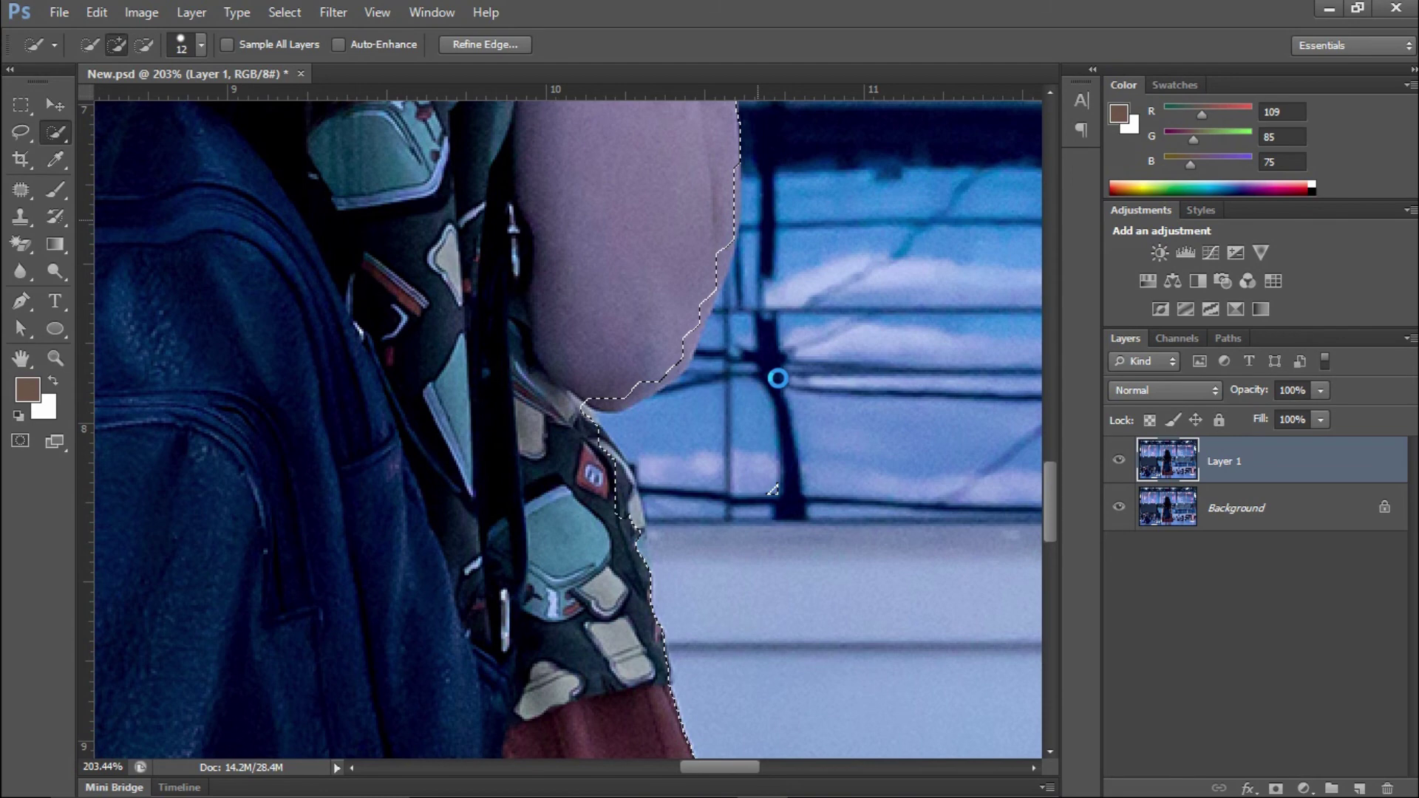
scroll(649, 316, "down", 10)
scroll(450, 604, "down", 5)
scroll(450, 604, "left", 3)
left_click_drag(450, 604, 474, 414)
key("ctrl+0")
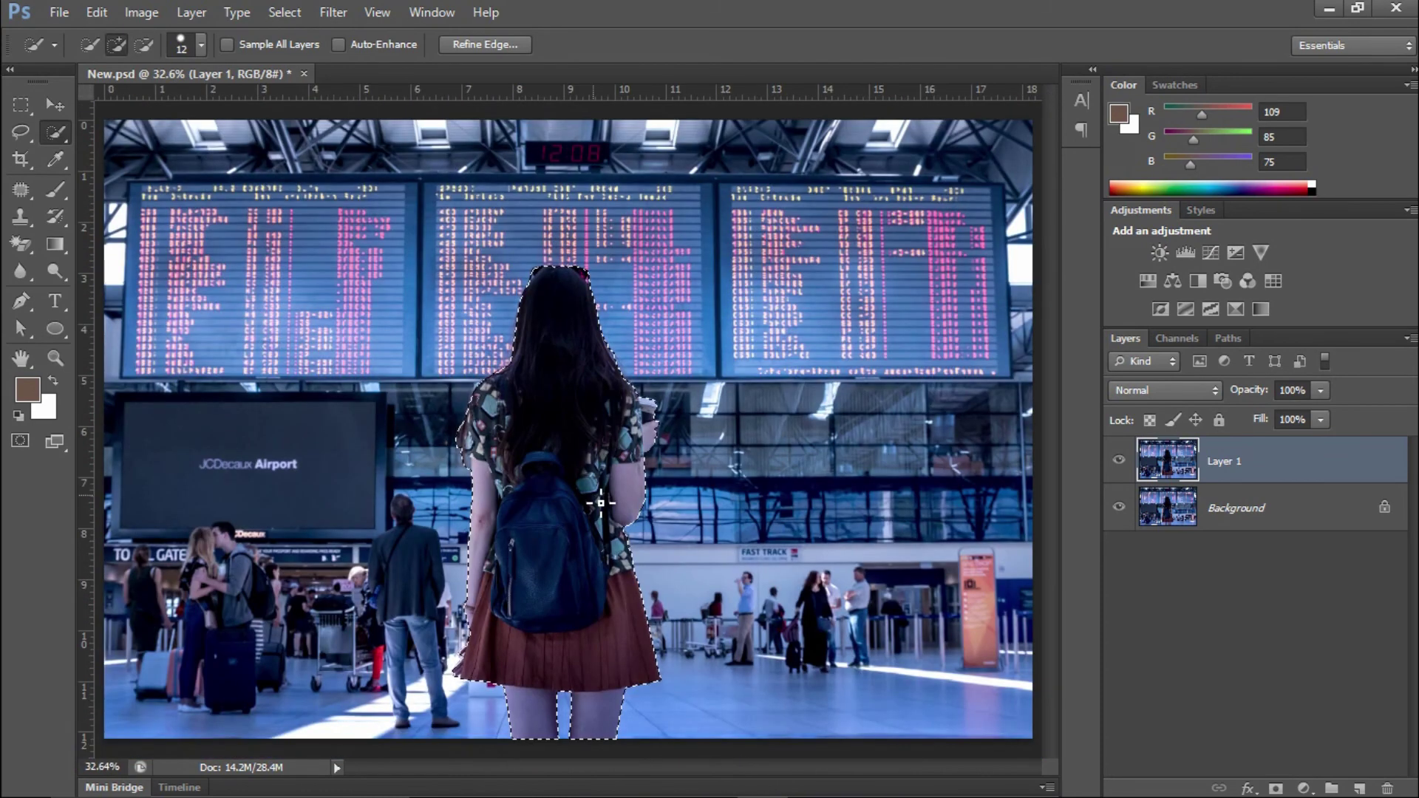
key("v")
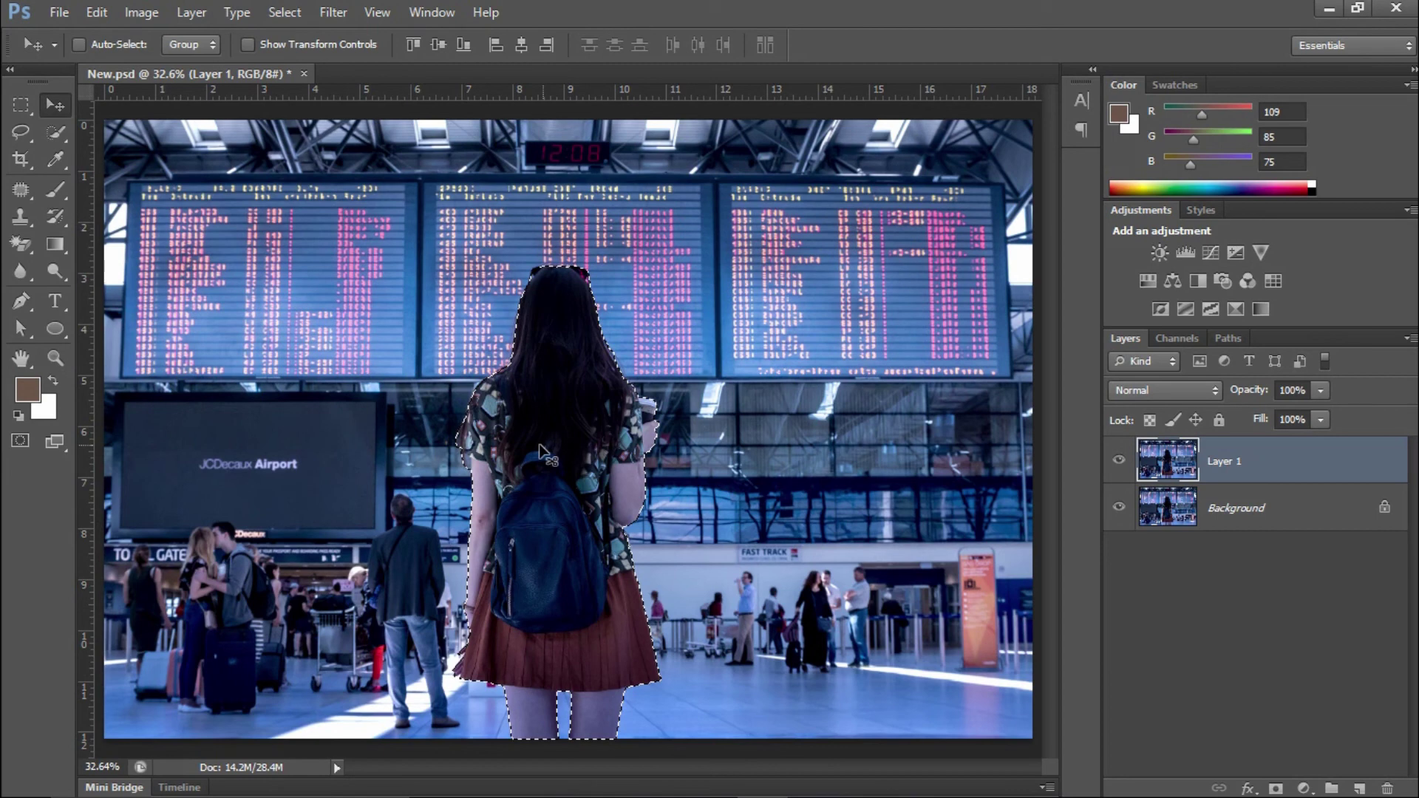
Invert the selection so the airport background around the woman is selected.
left_click(284, 14)
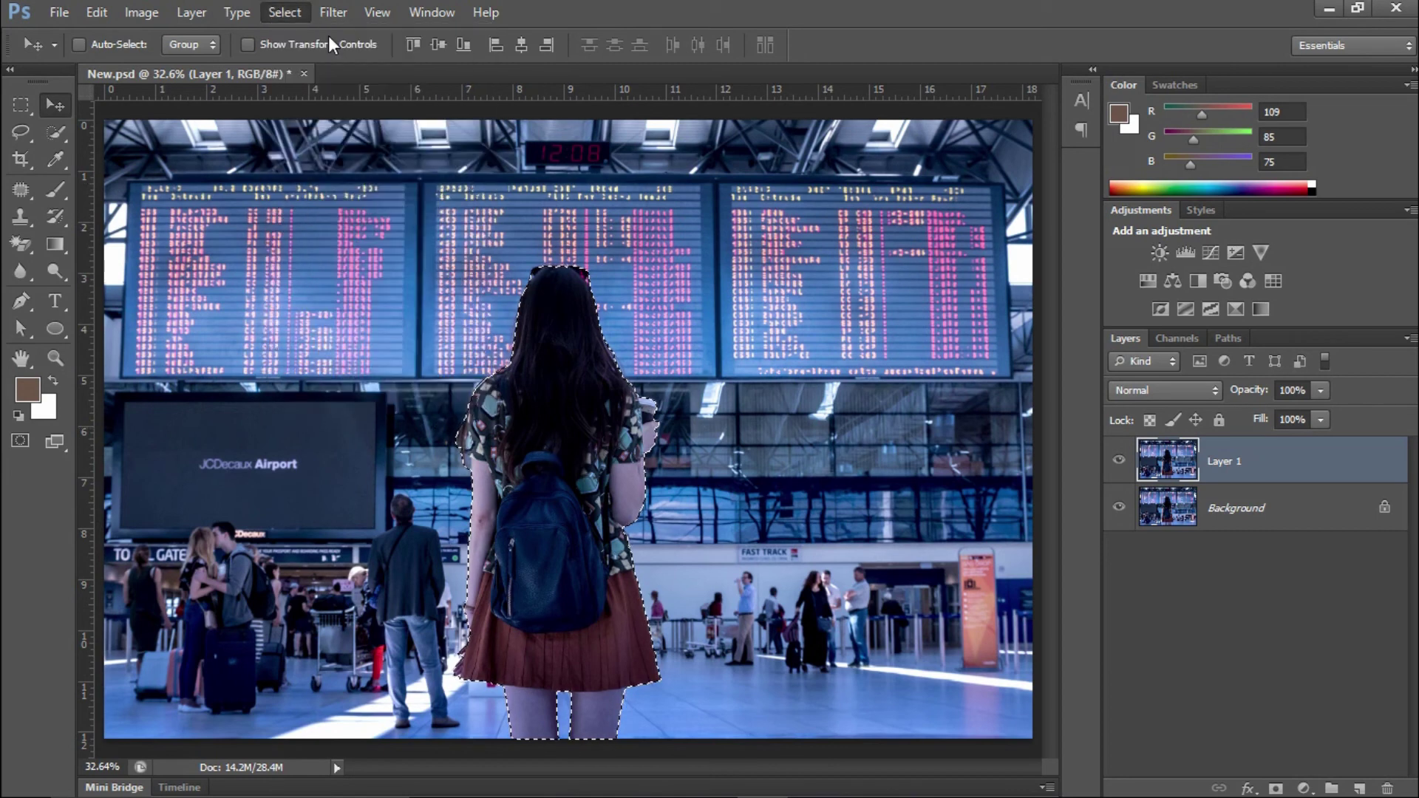
left_click(291, 103)
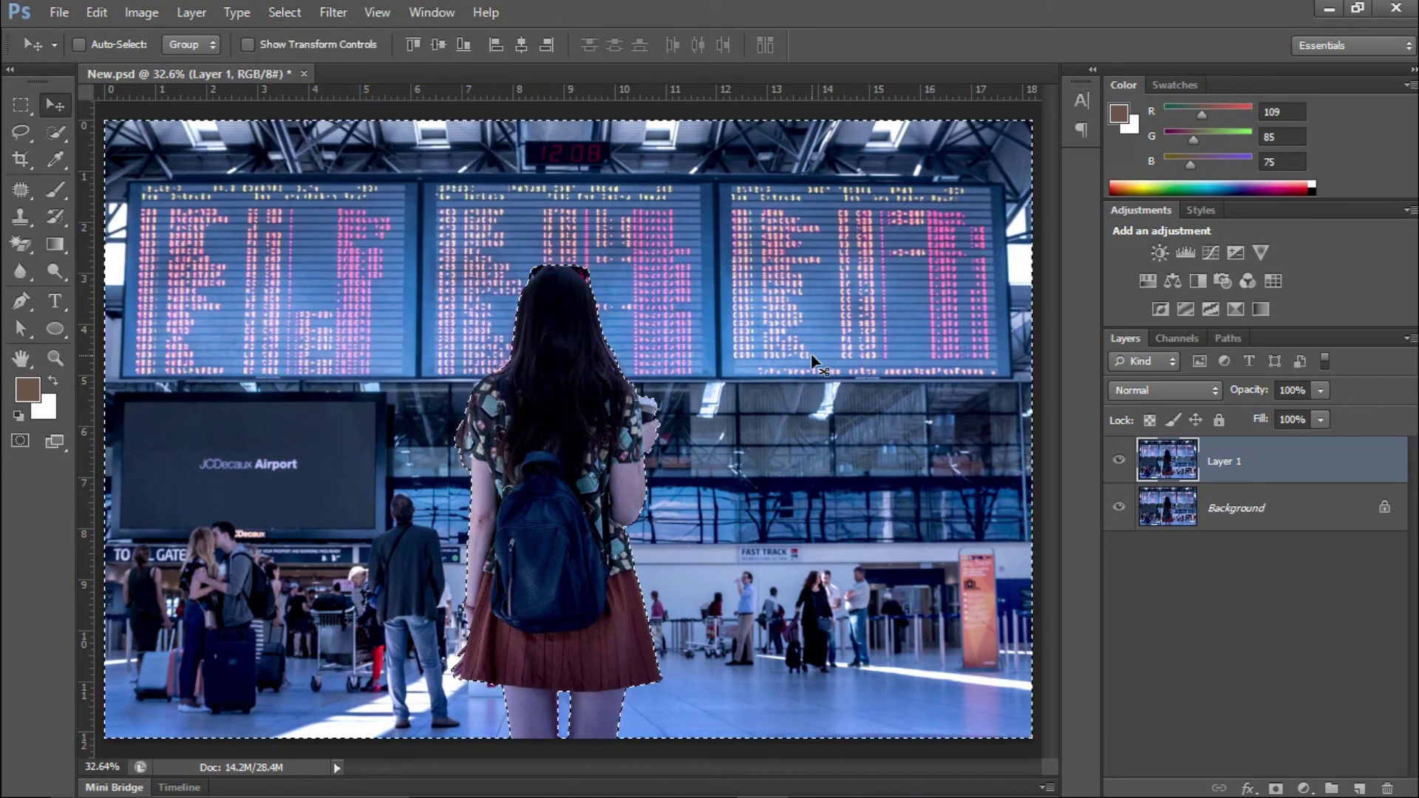
left_click(330, 13)
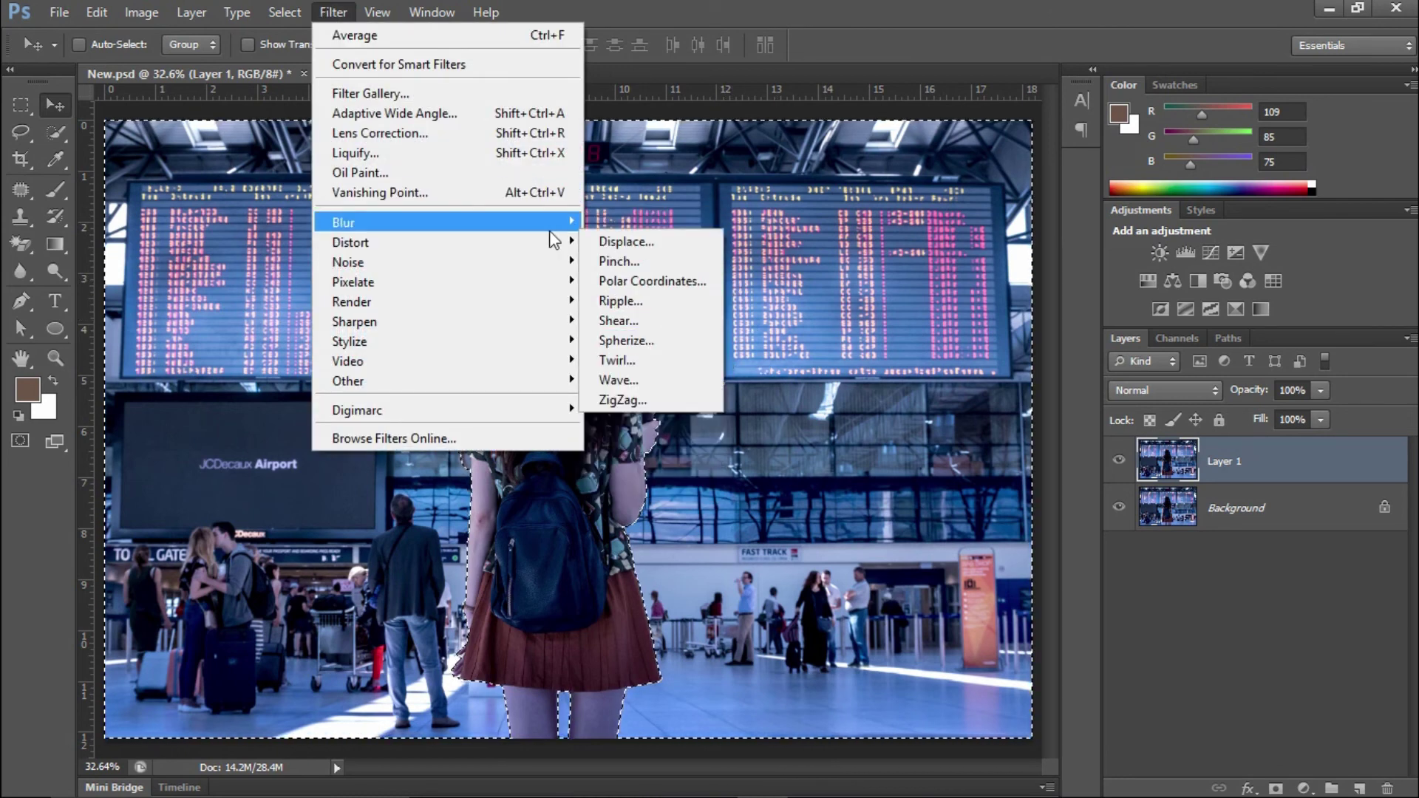
mouse_move(343, 222)
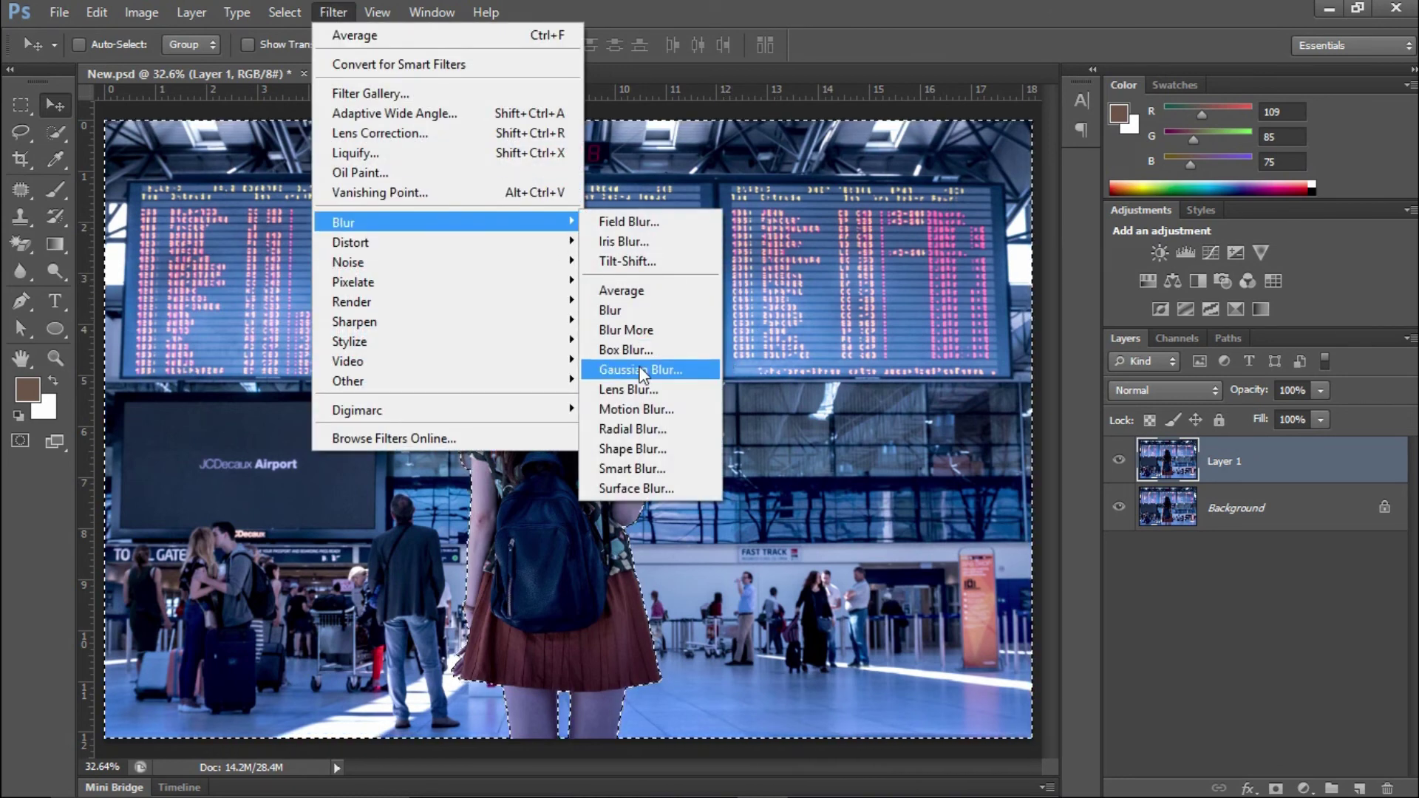
Apply Lens Blur to the selected background using Transparency as the depth map source.
left_click(636, 388)
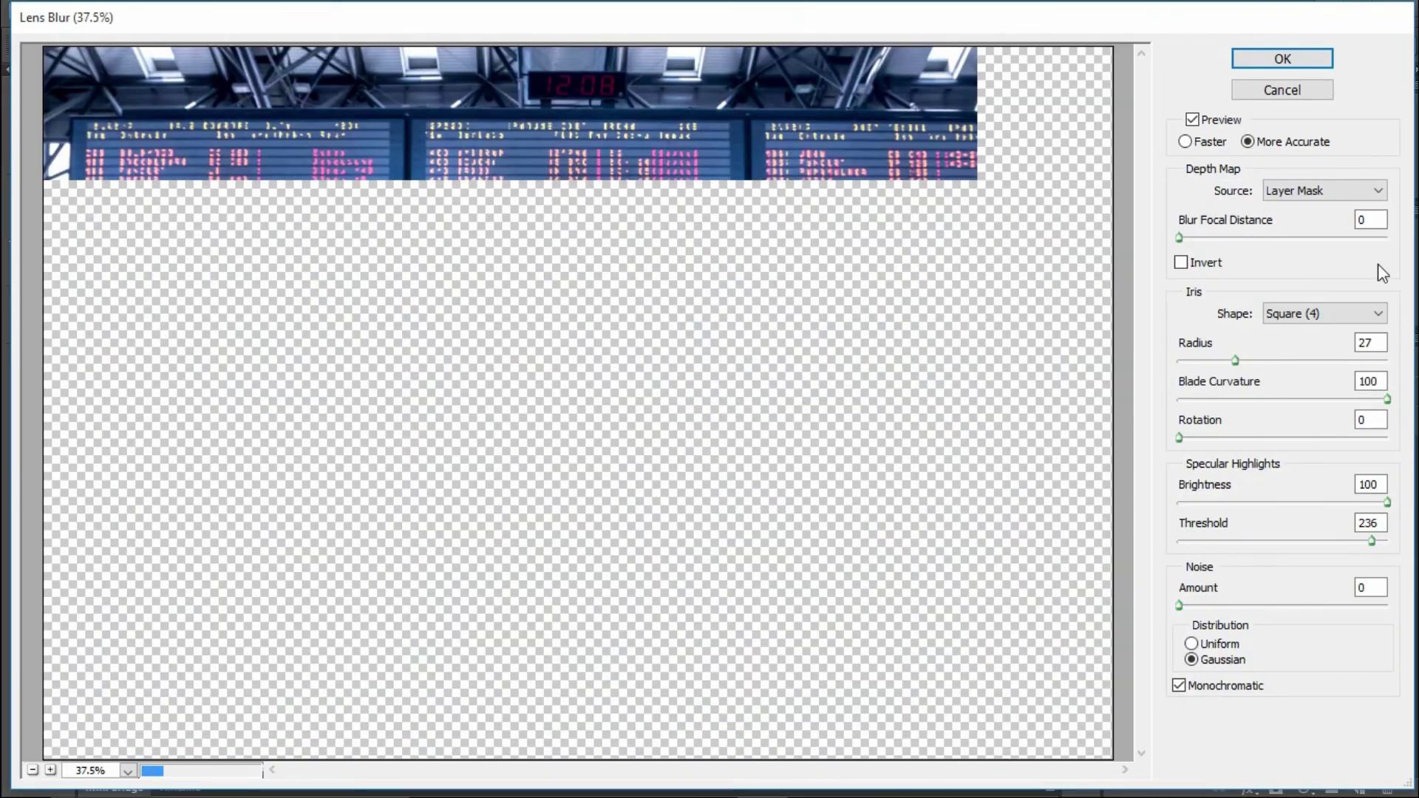
left_click(1294, 191)
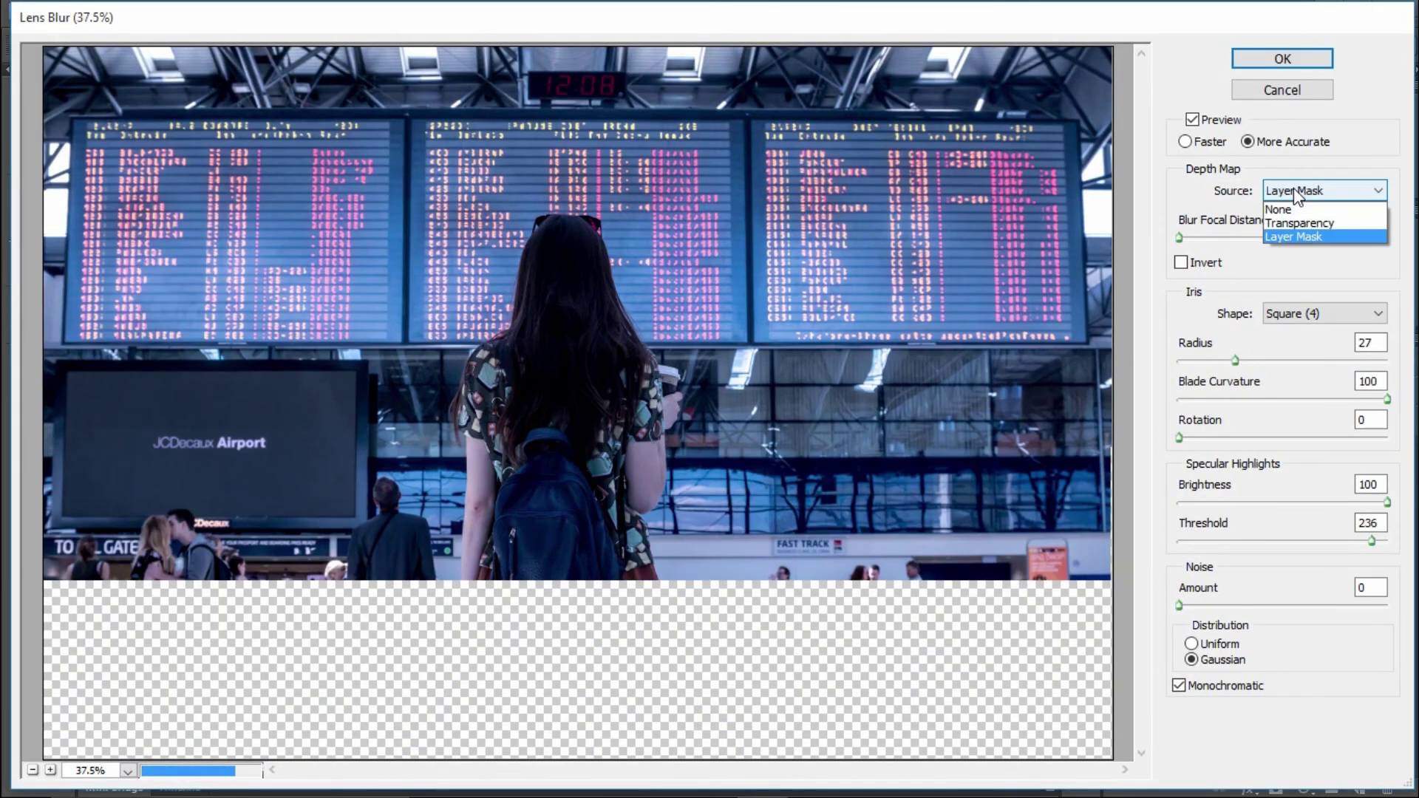
left_click(1302, 219)
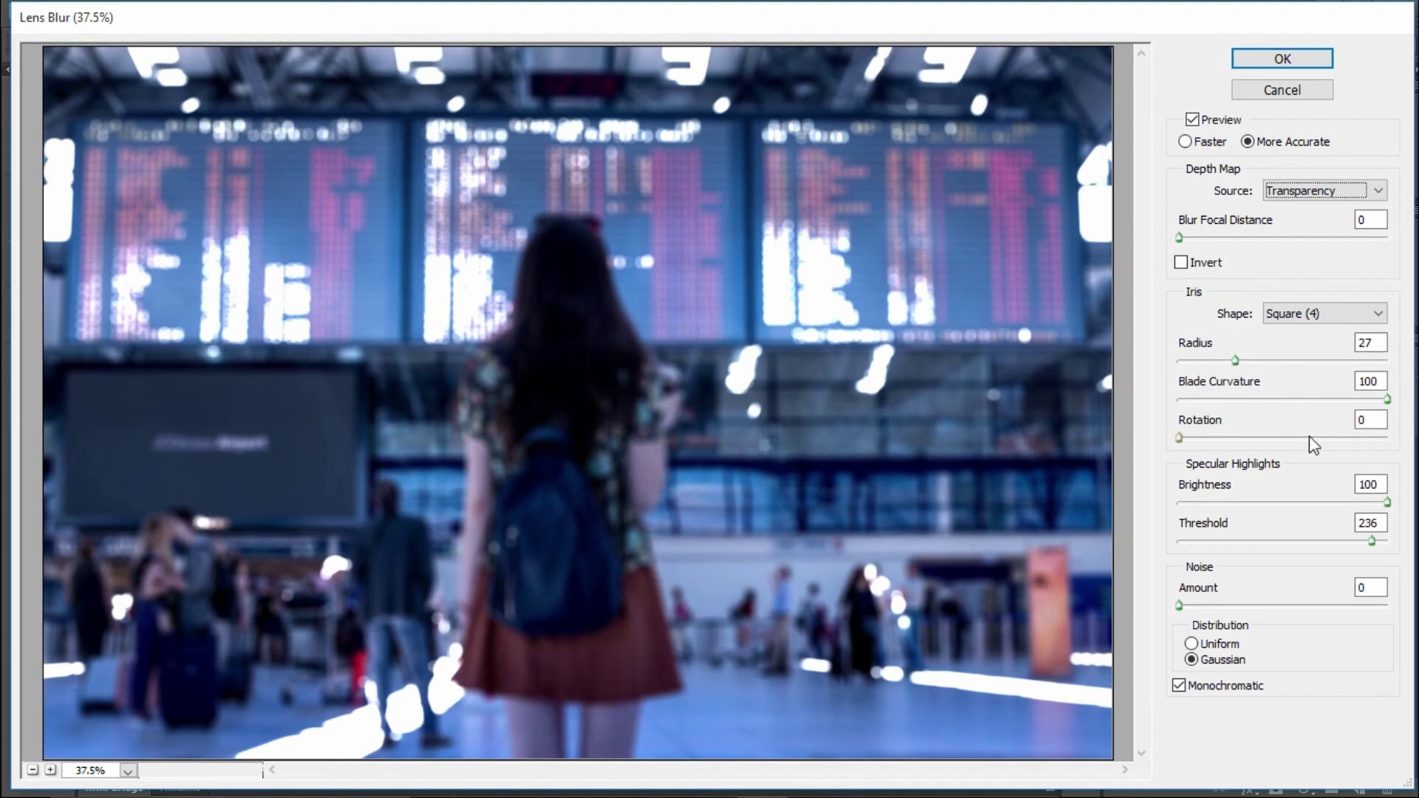
left_click(1273, 56)
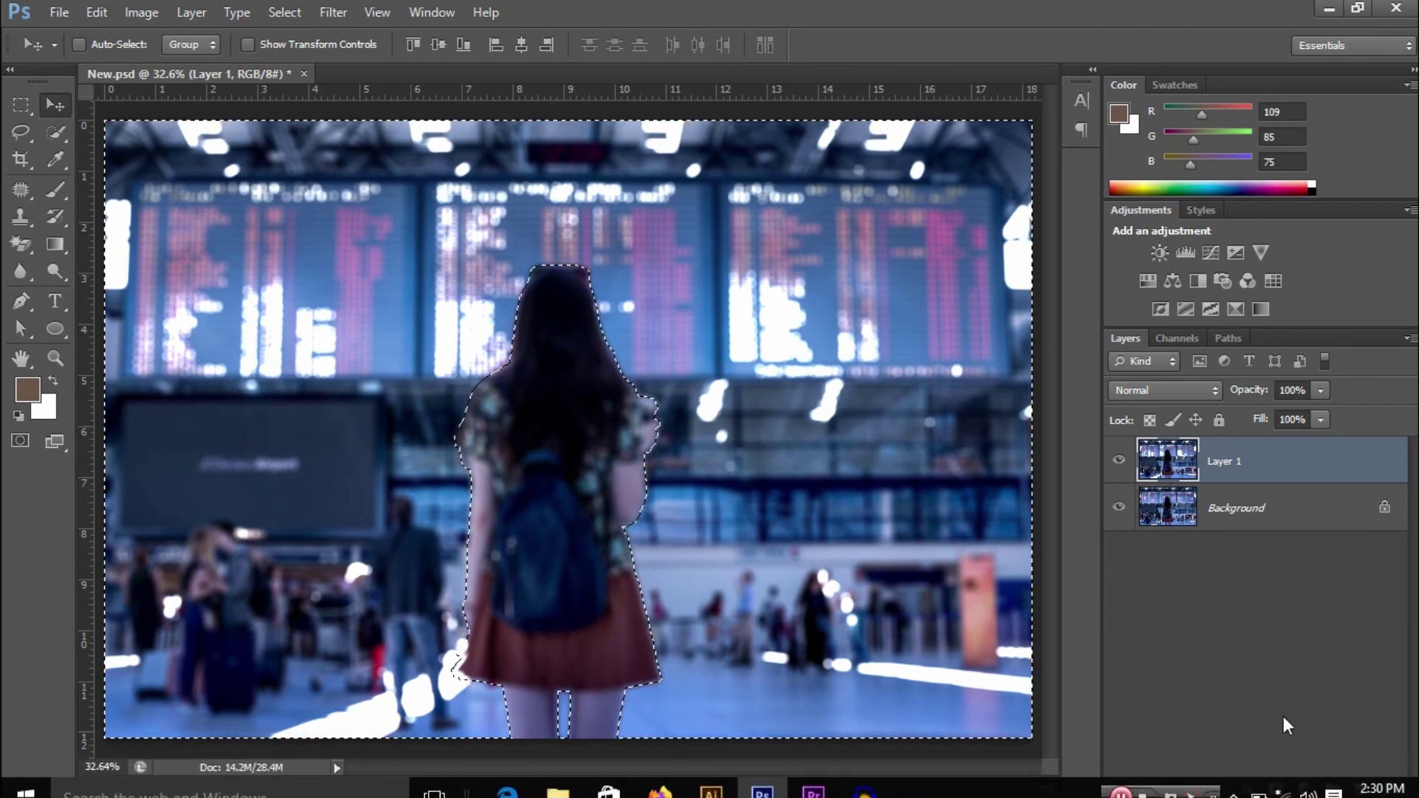
Add a woman-shaped layer mask to Layer 1, then drag it to the trash.
left_click(1275, 788)
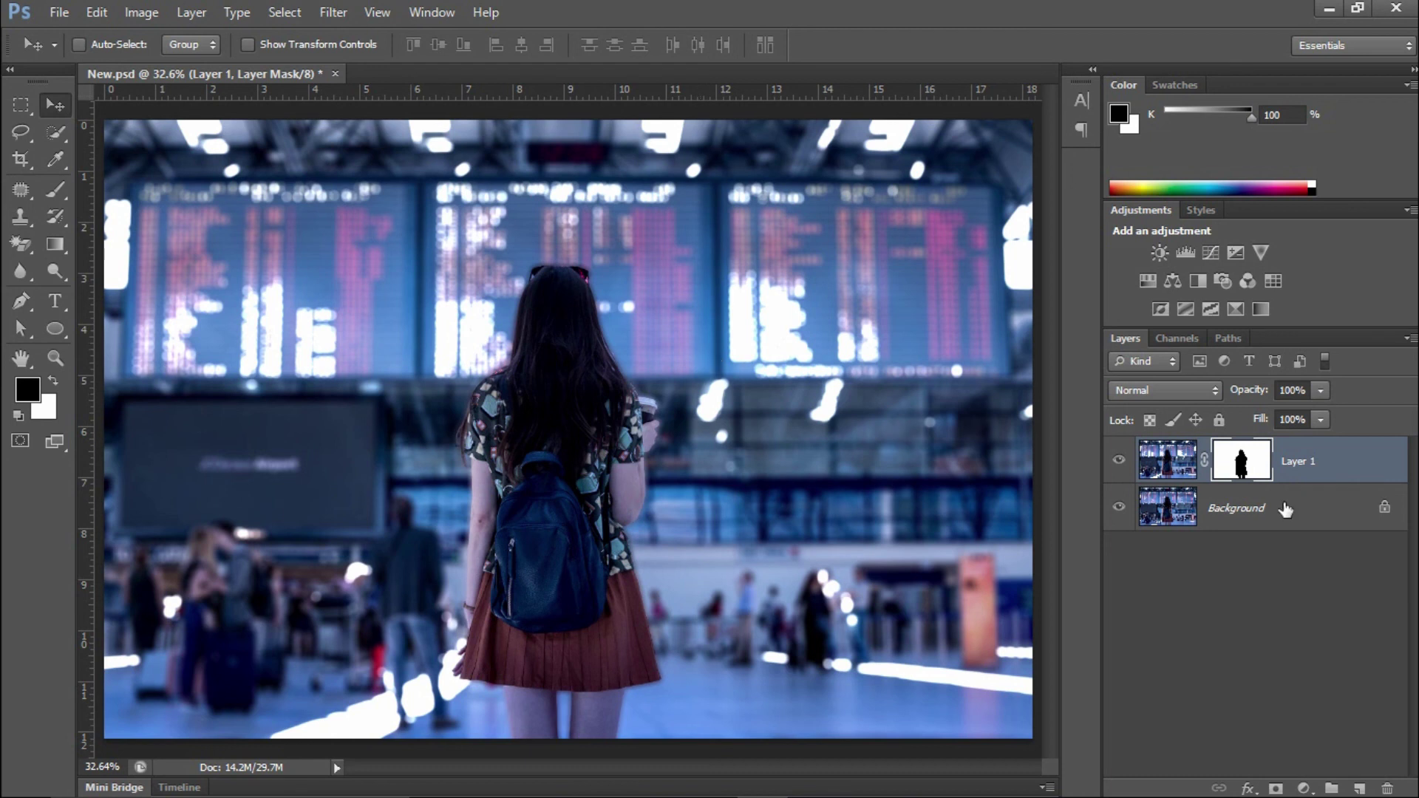
mouse_move(1246, 465)
left_mouse_down()
mouse_move(1399, 773)
mouse_move(1387, 788)
left_mouse_up()
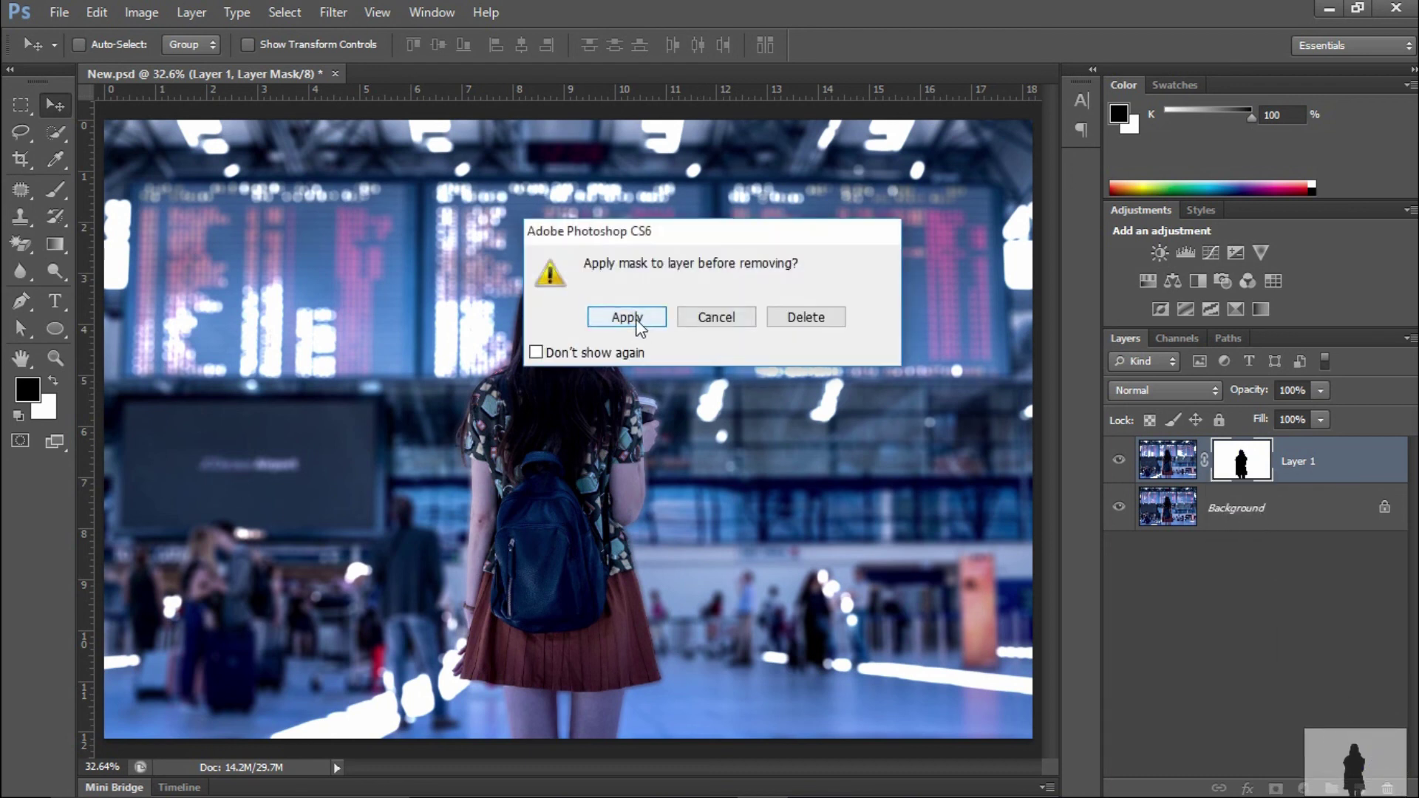
Delete and restore the Layer 1 mask, load it as a selection, and step back before the mask.
left_click(807, 318)
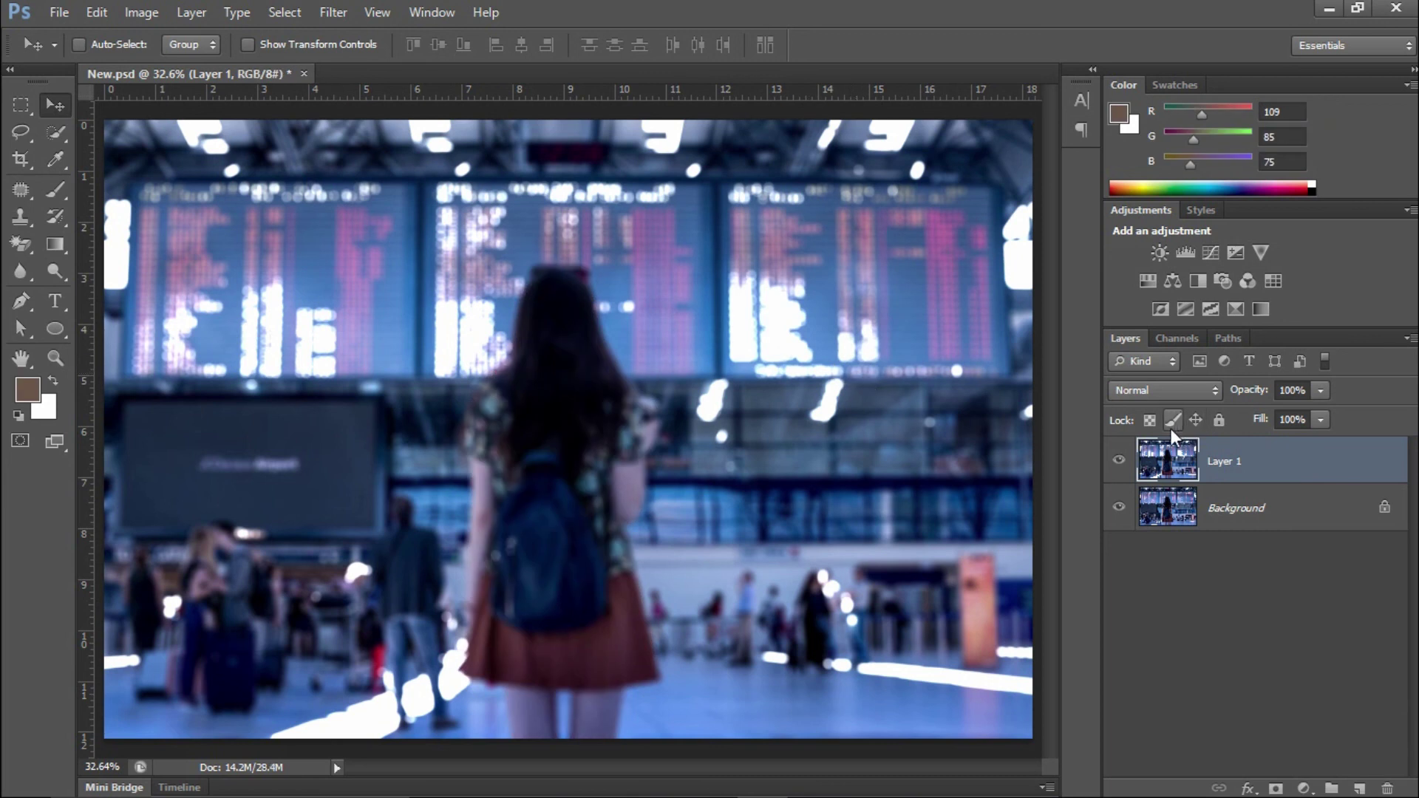
key("ctrl+z")
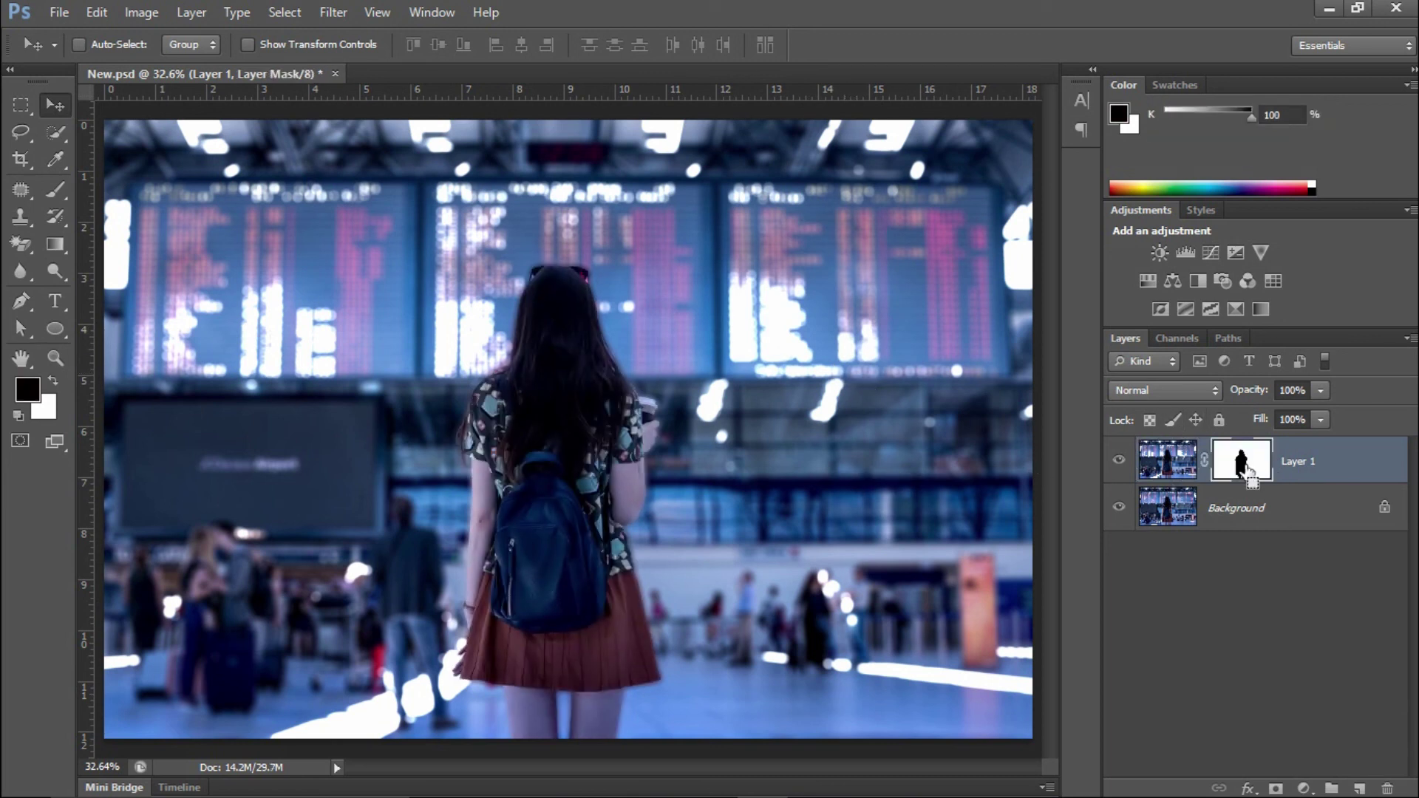
left_click(1240, 464, "ctrl")
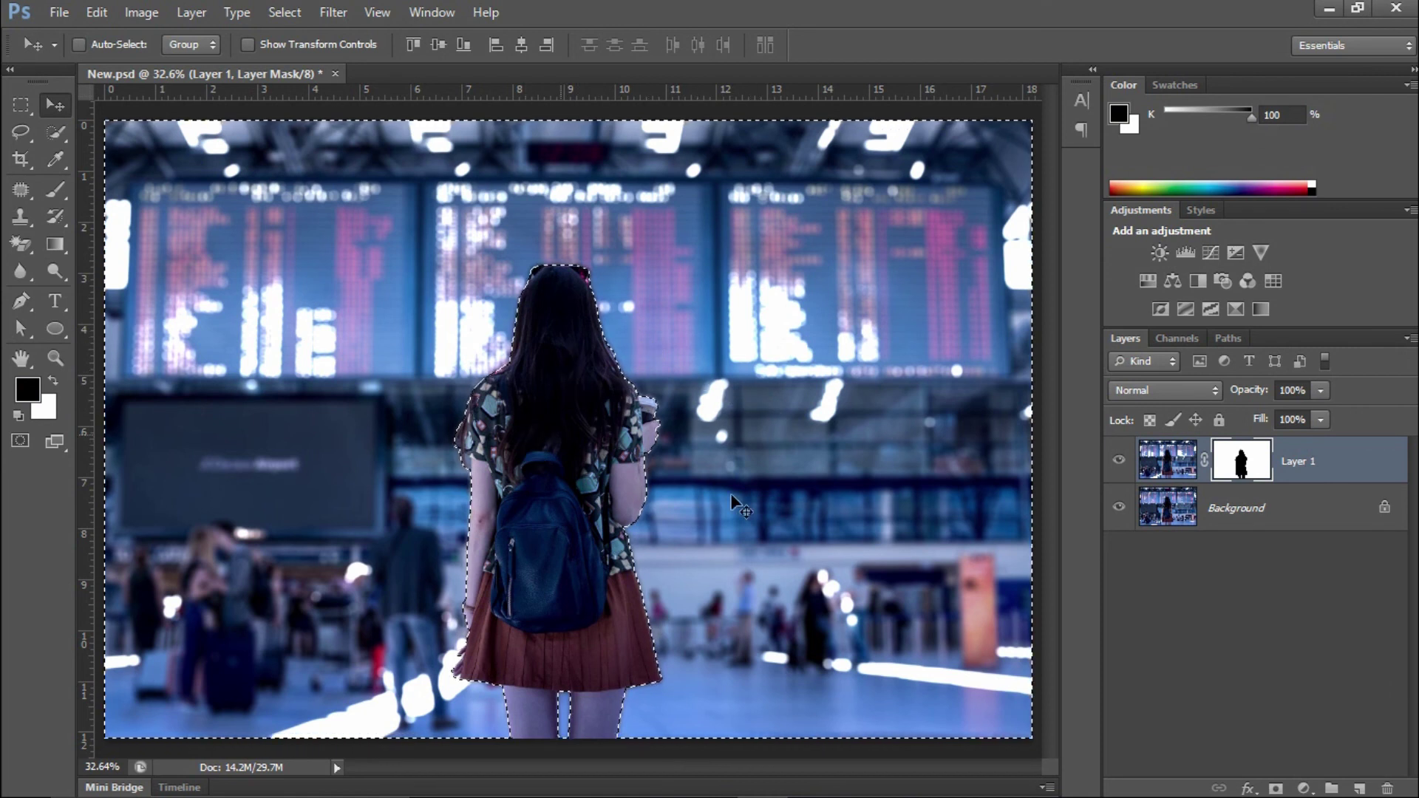
mouse_move(1241, 460)
left_mouse_down()
mouse_move(1362, 768)
mouse_move(1389, 787)
left_mouse_up()
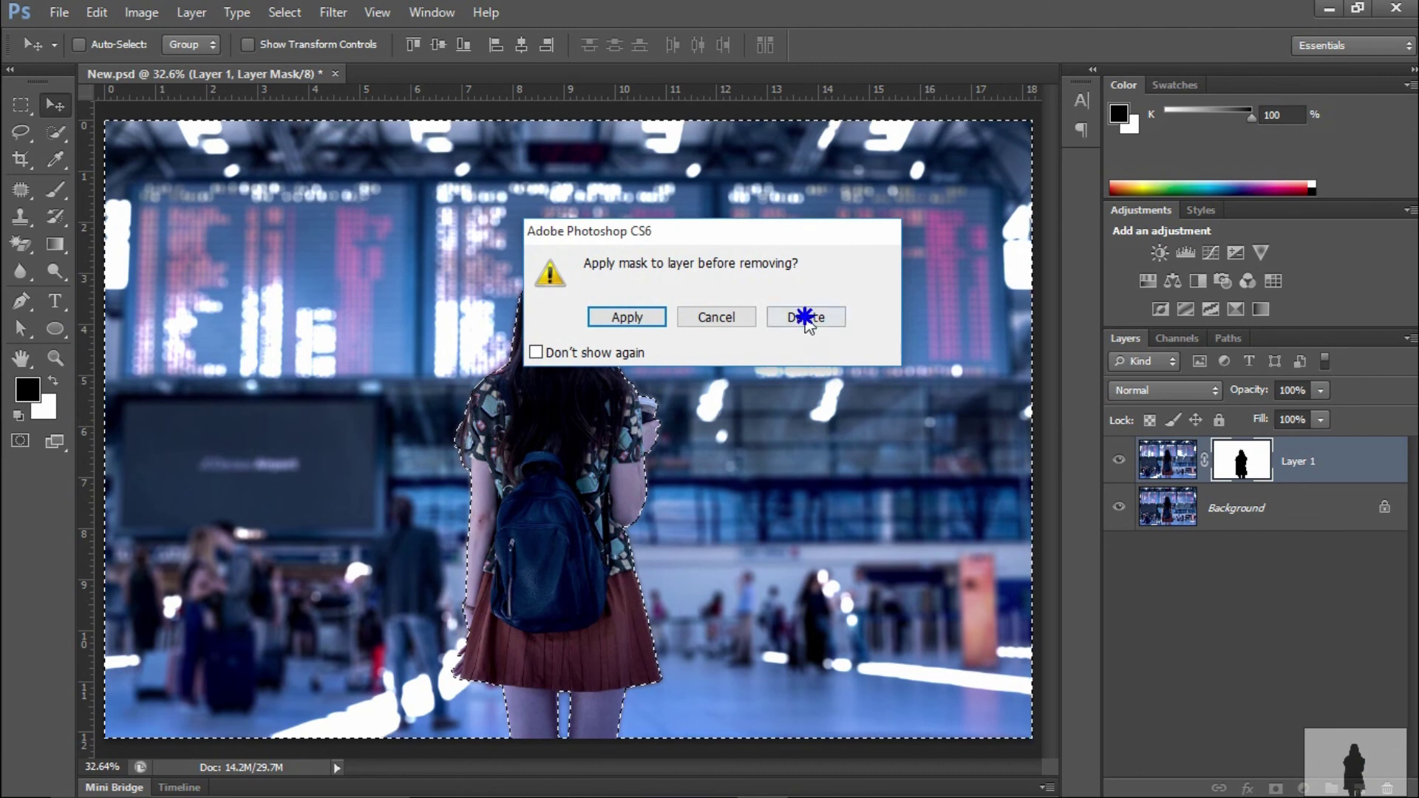
left_click(806, 314)
key("ctrl+z")
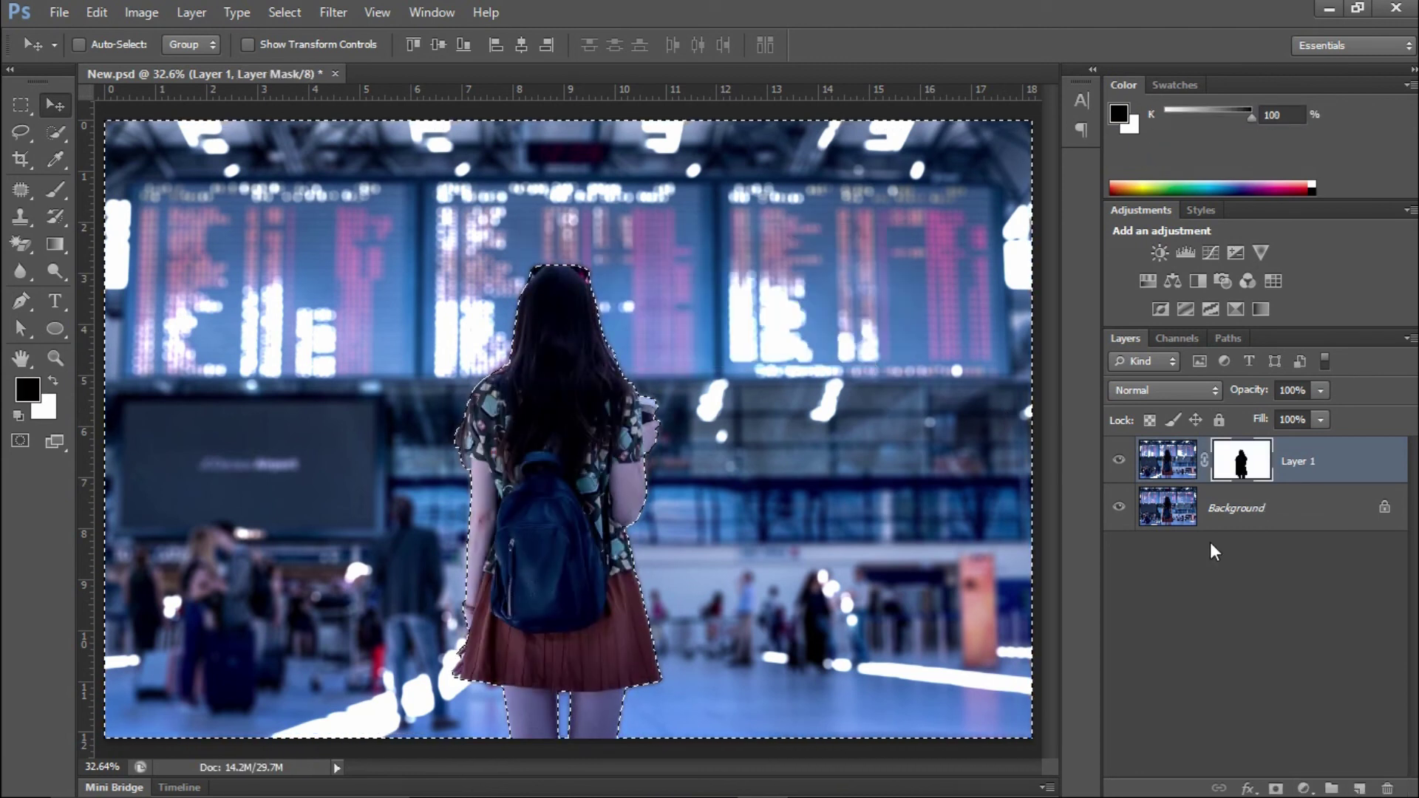
key("ctrl+z")
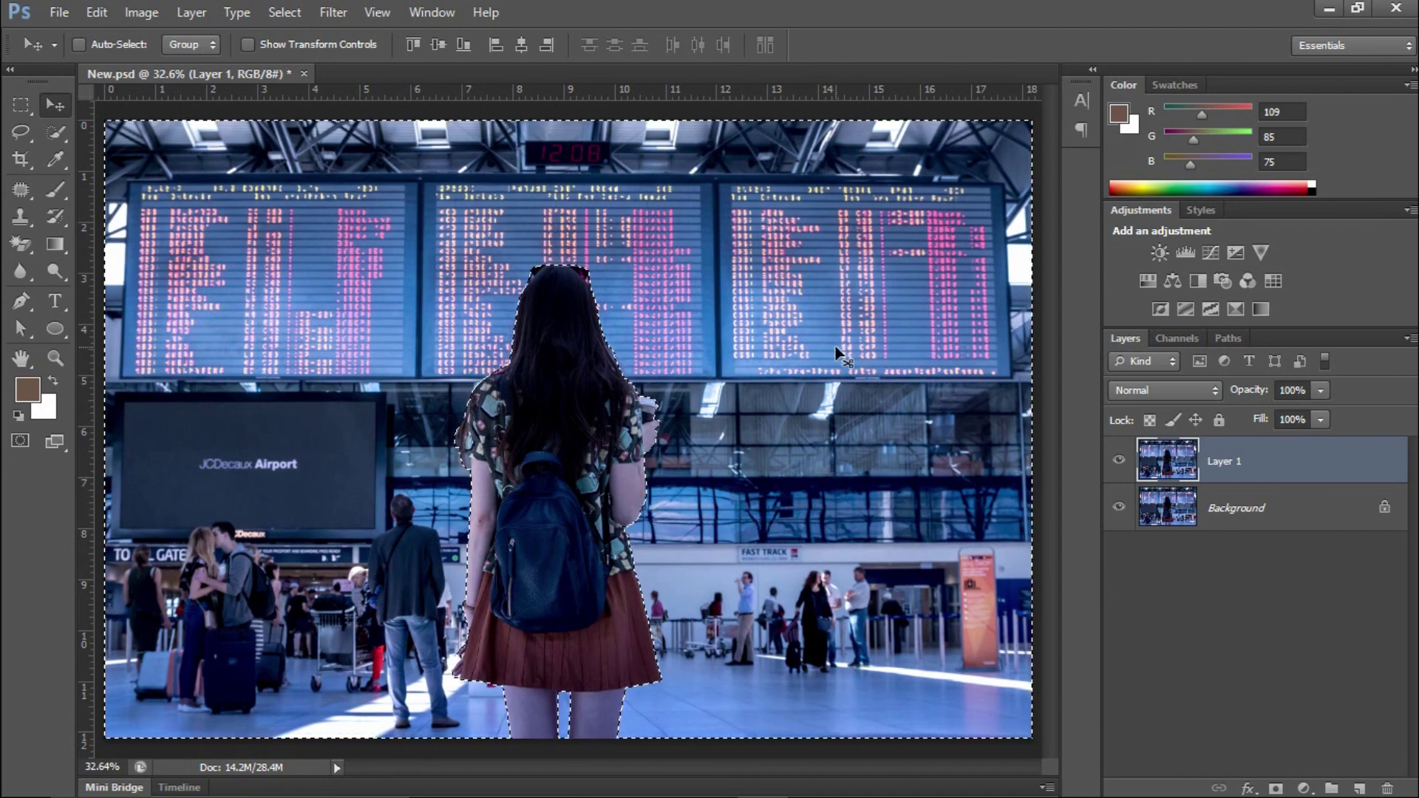
Re-add the woman-shaped mask to Layer 1, cancel Lens Blur on it, and target the layer's image.
left_click(1275, 788)
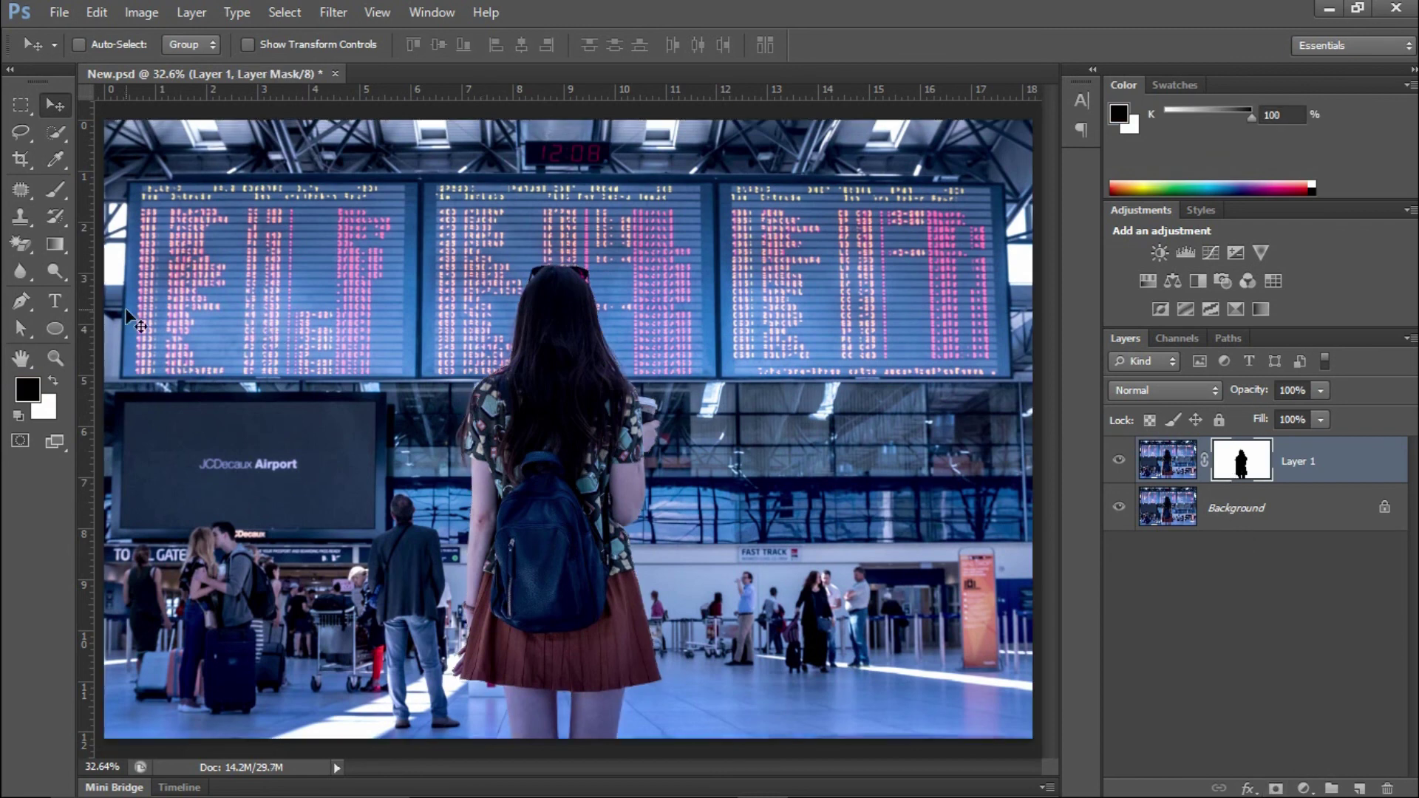
left_click(340, 11)
mouse_move(443, 222)
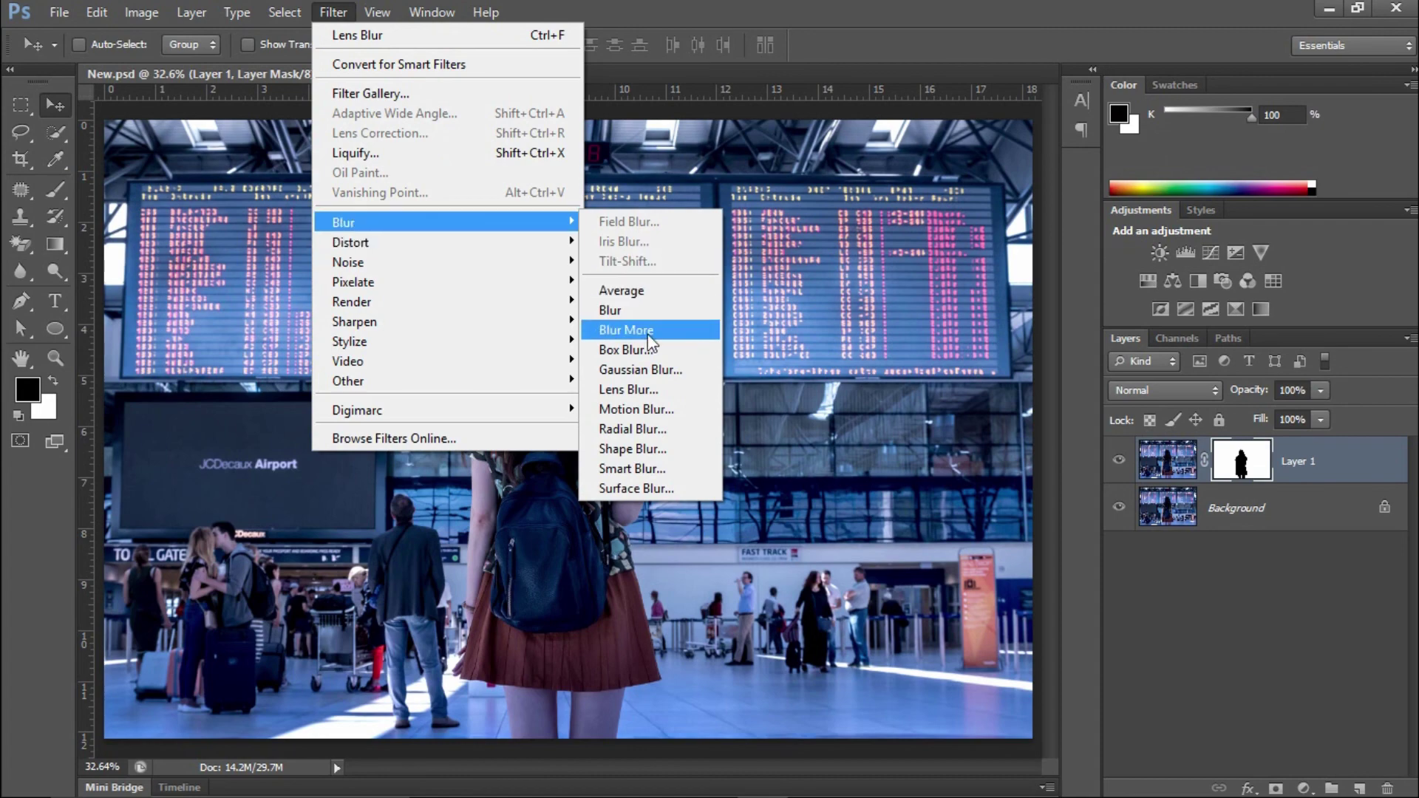
left_click(645, 389)
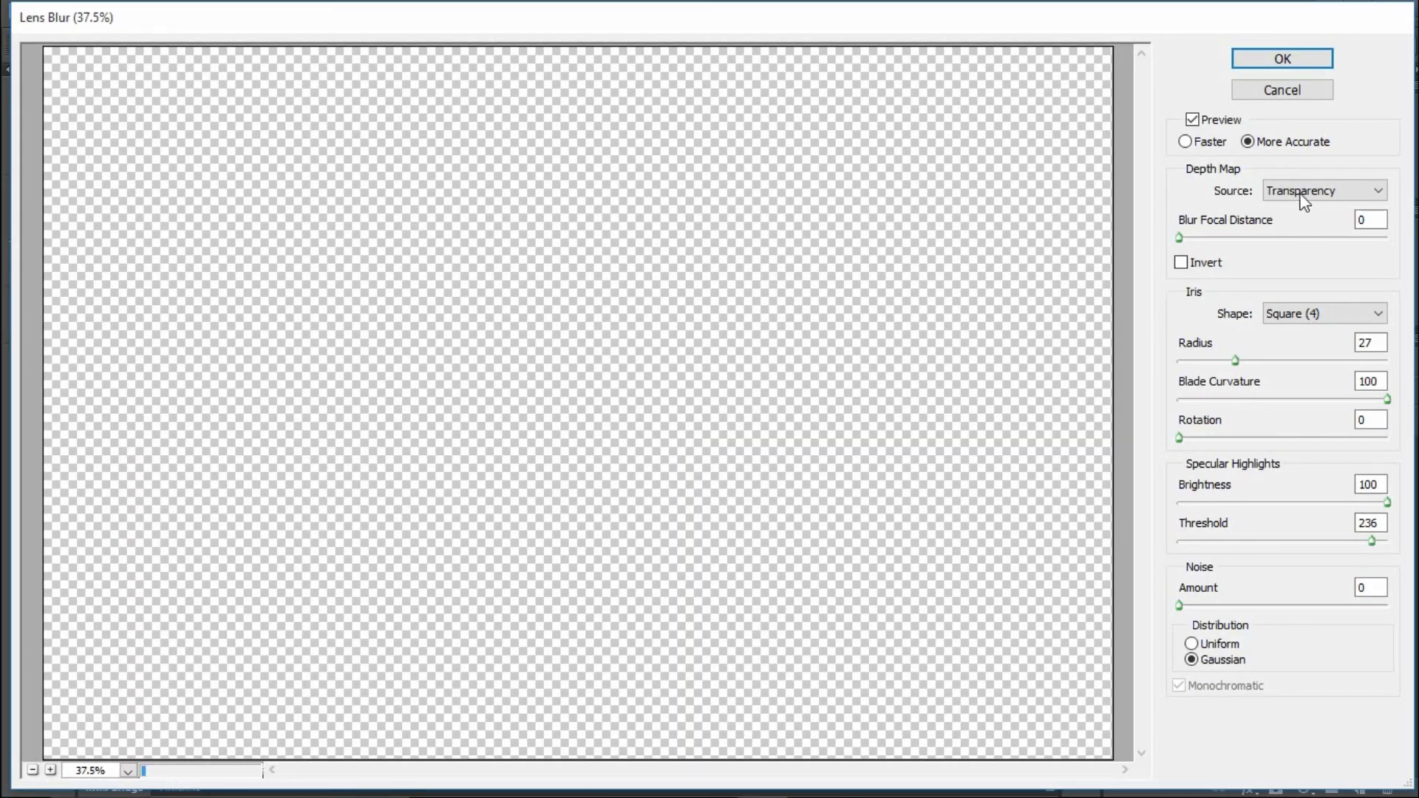
left_click(1282, 92)
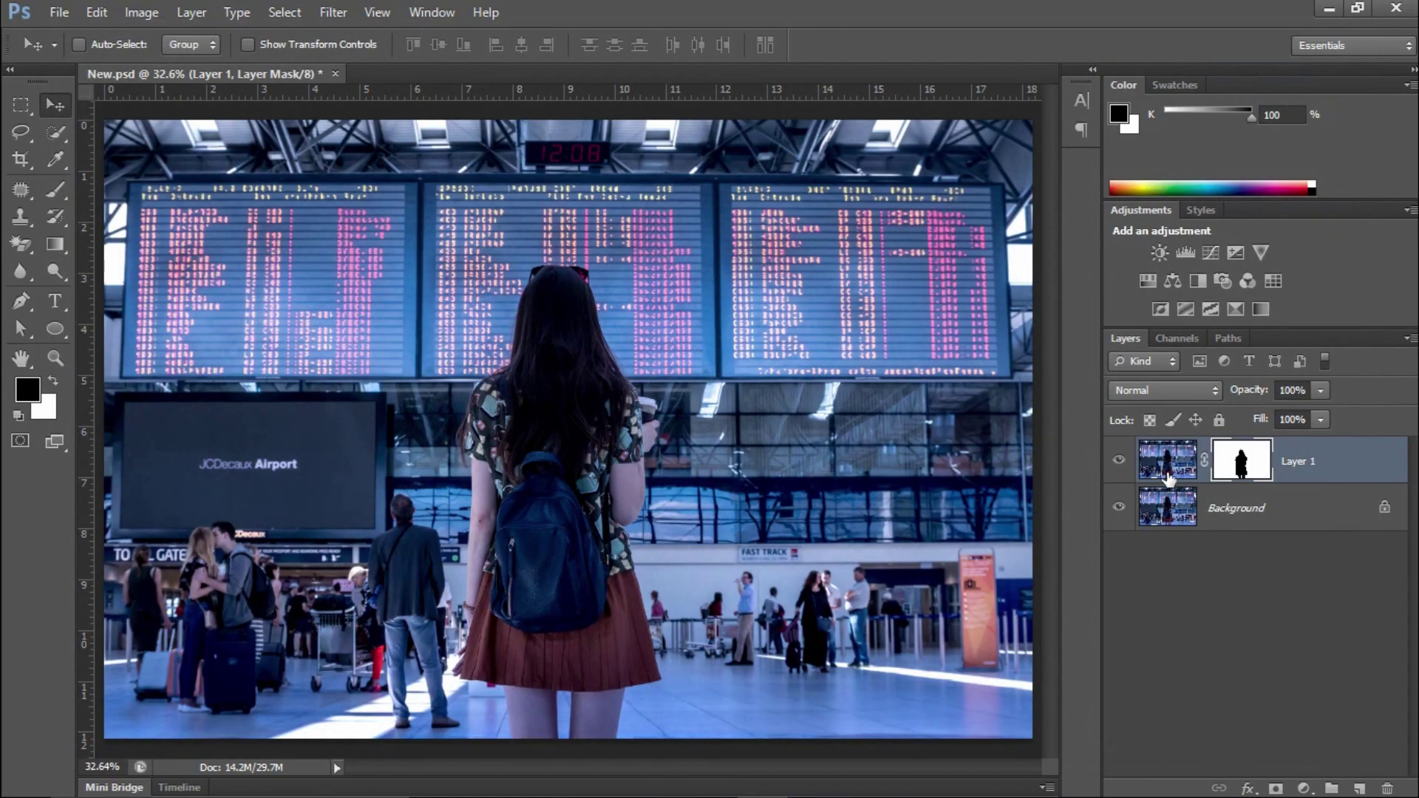
left_click(1164, 470)
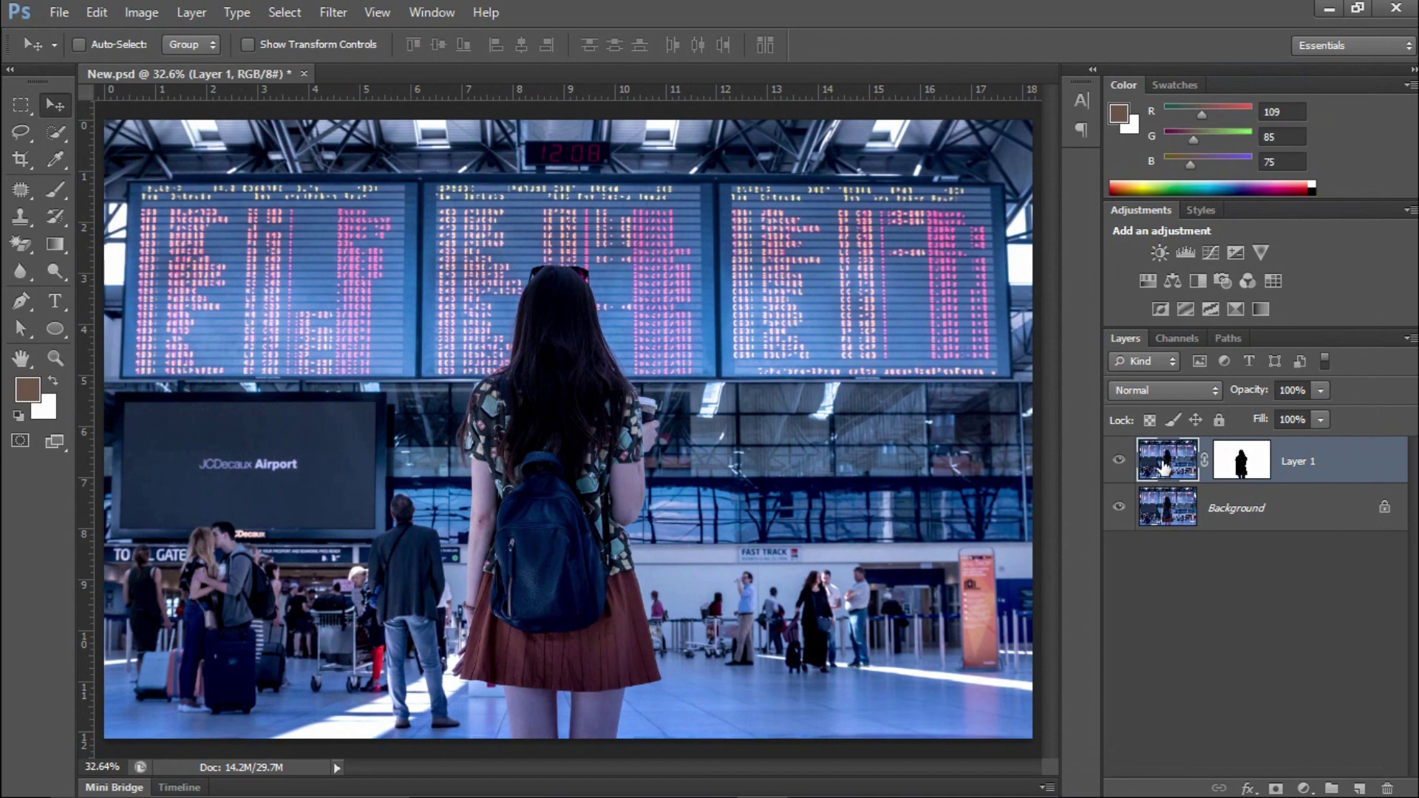
left_click(333, 13)
mouse_move(343, 221)
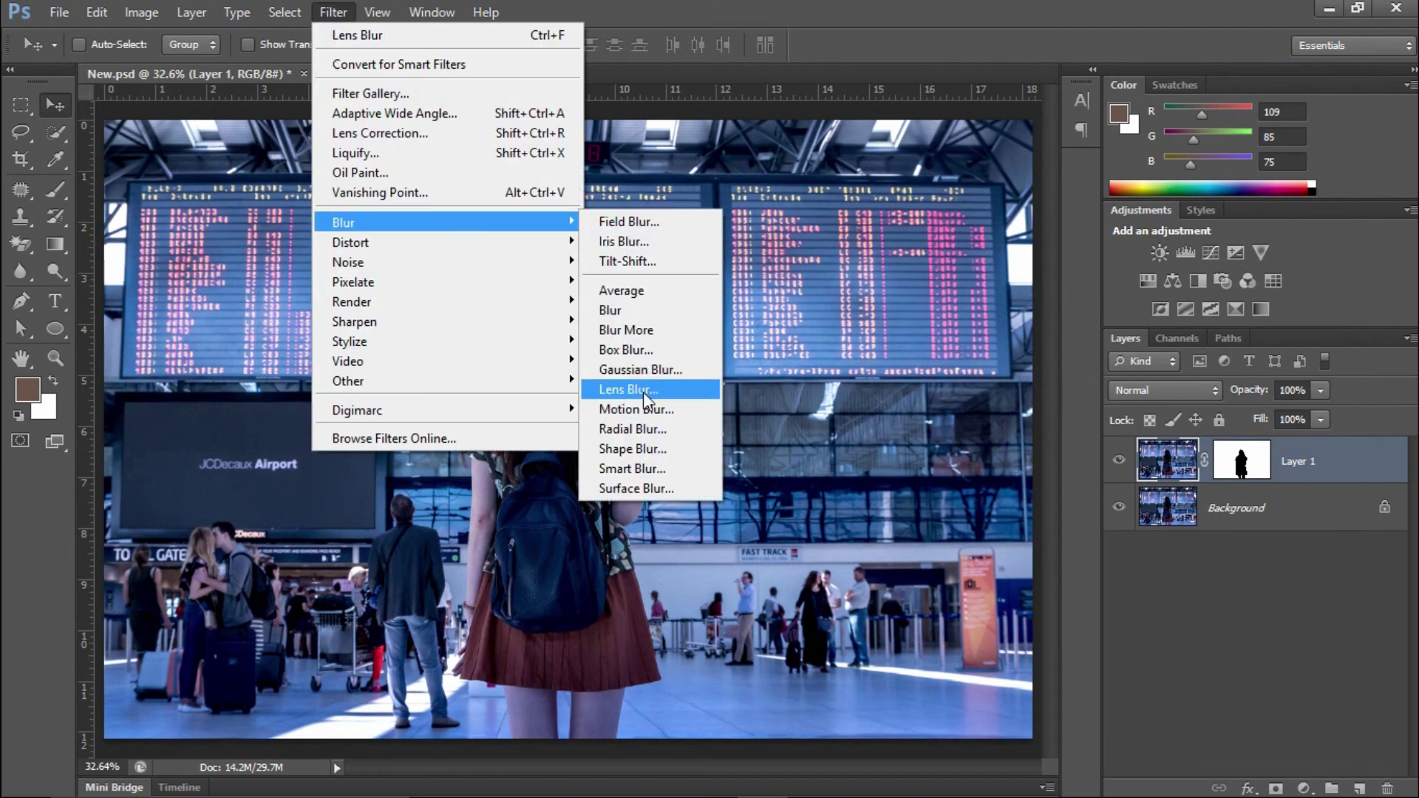
Run Lens Blur with Layer 1's layer mask as the depth map source, at radius 27.
left_click(643, 392)
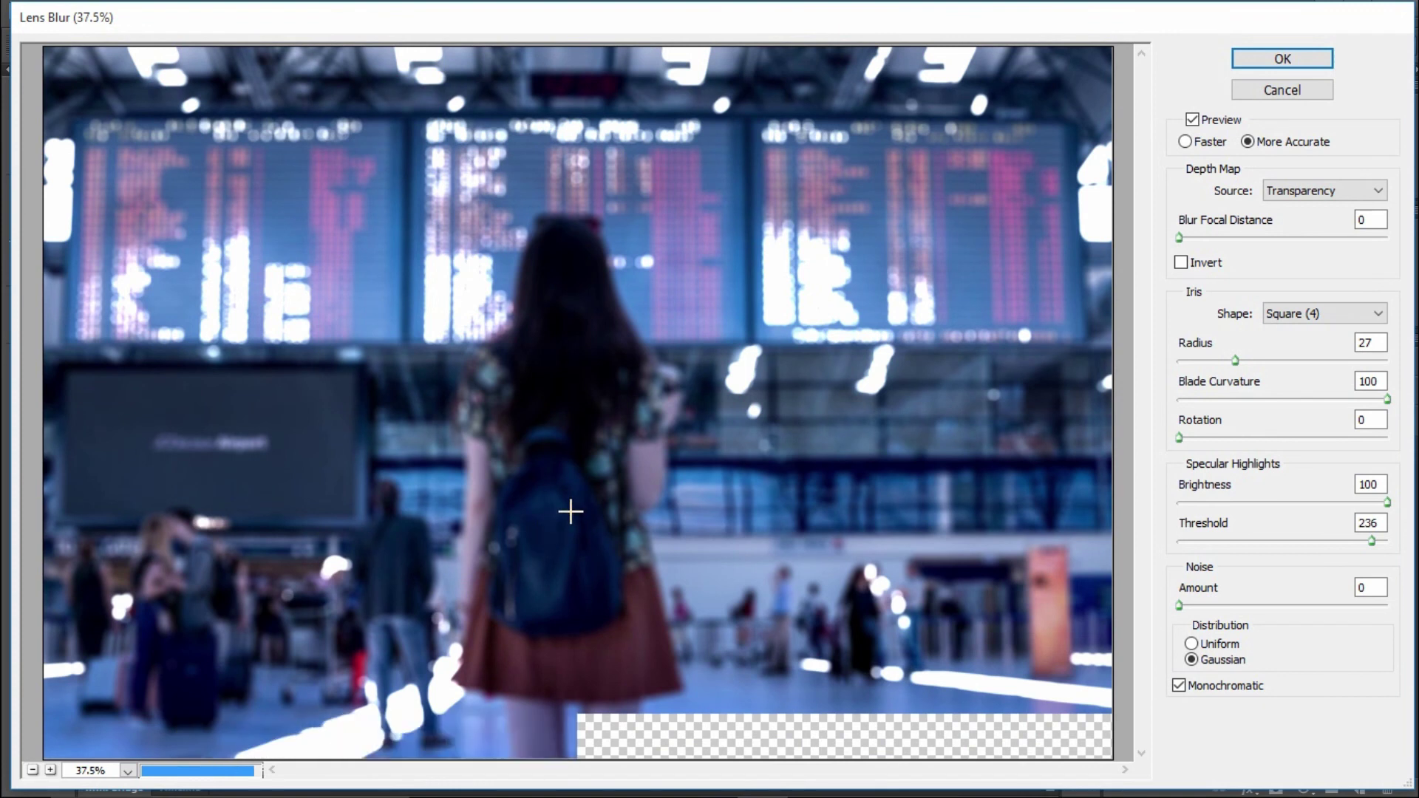
left_click(1295, 194)
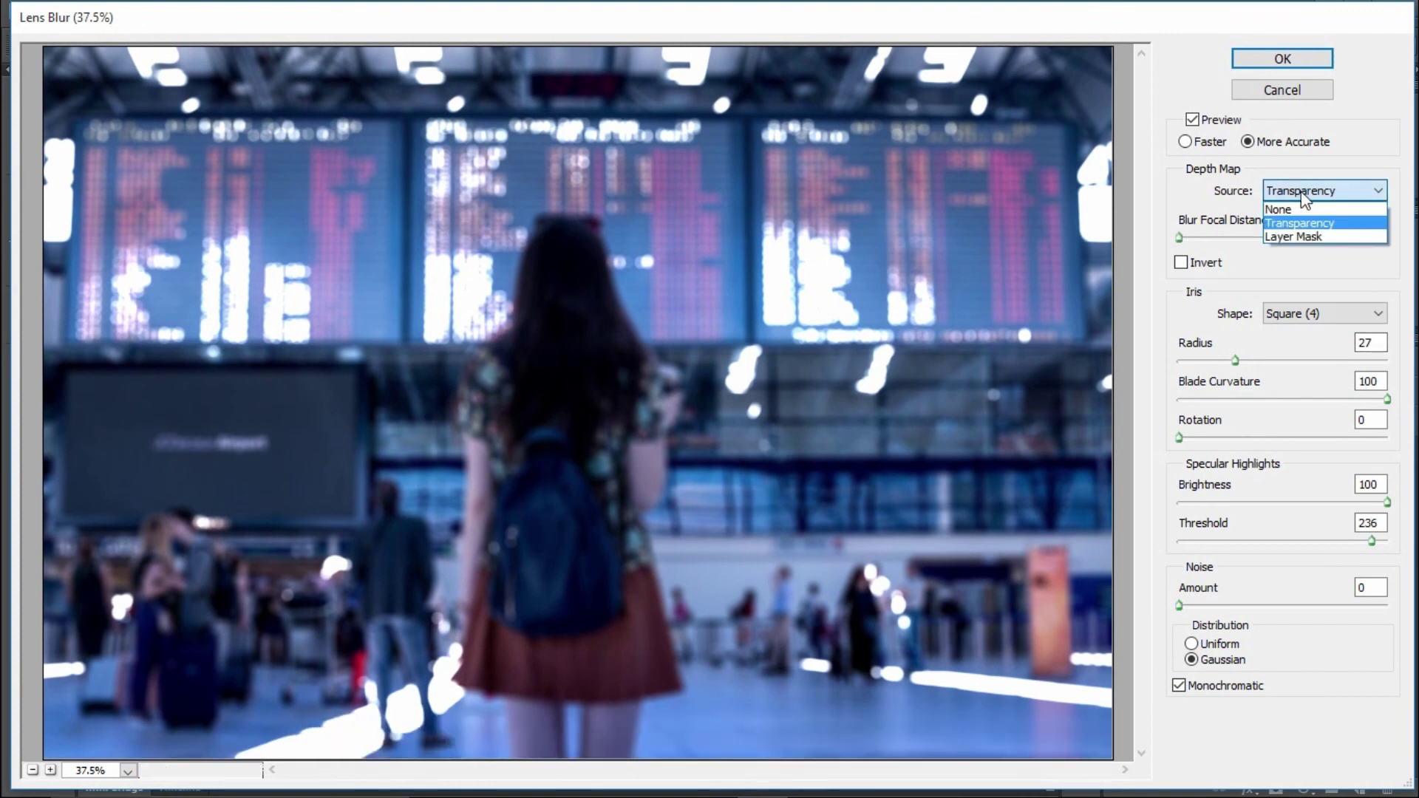
left_click(1303, 235)
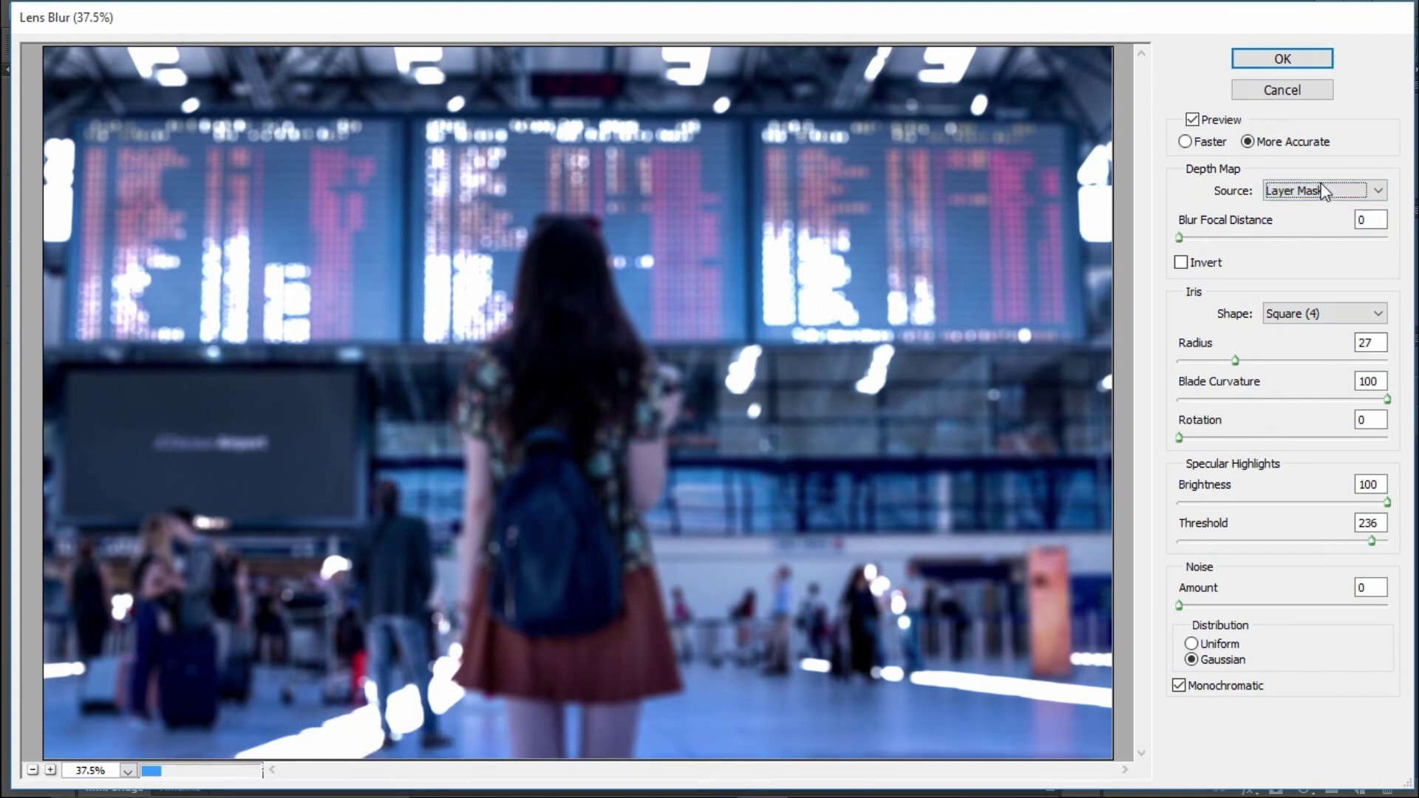
left_click(1268, 56)
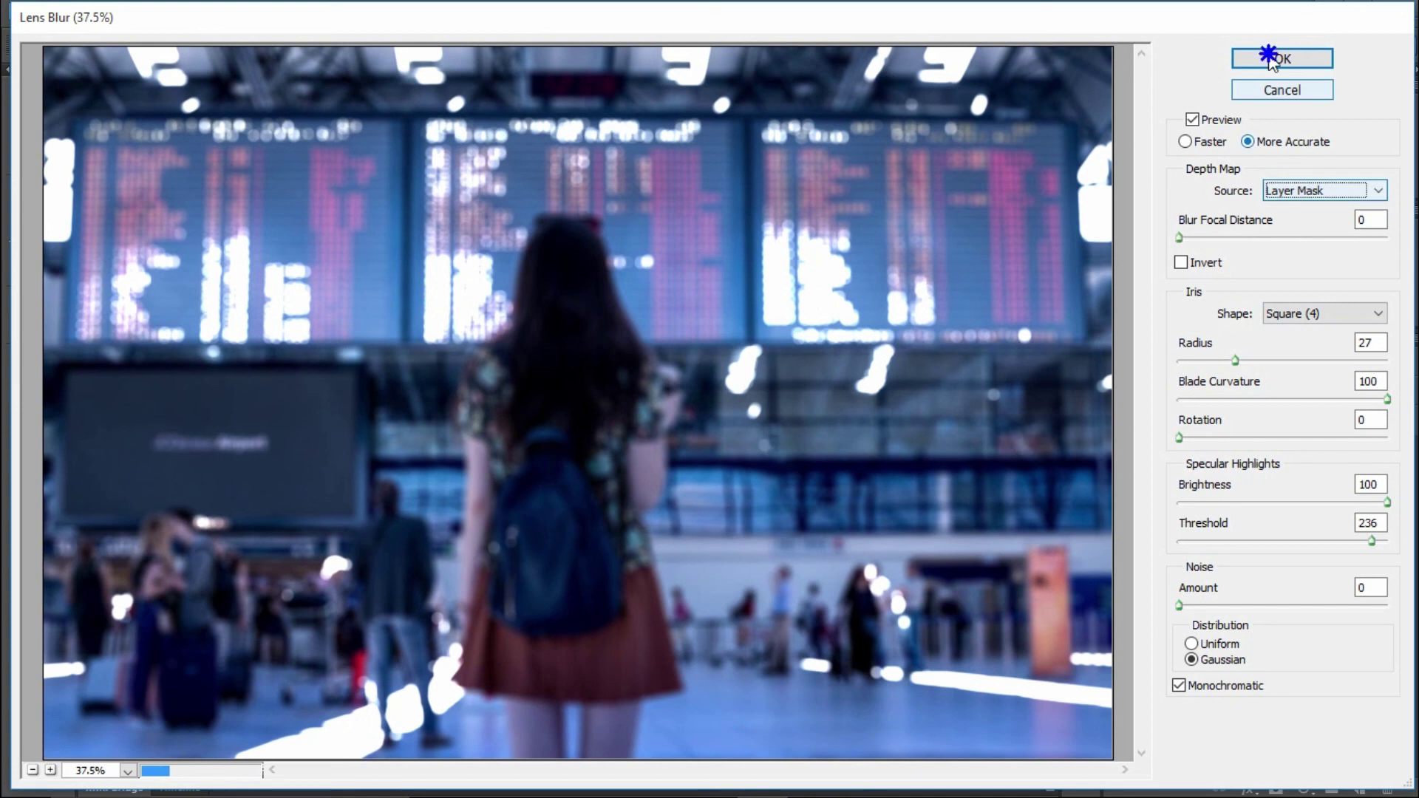